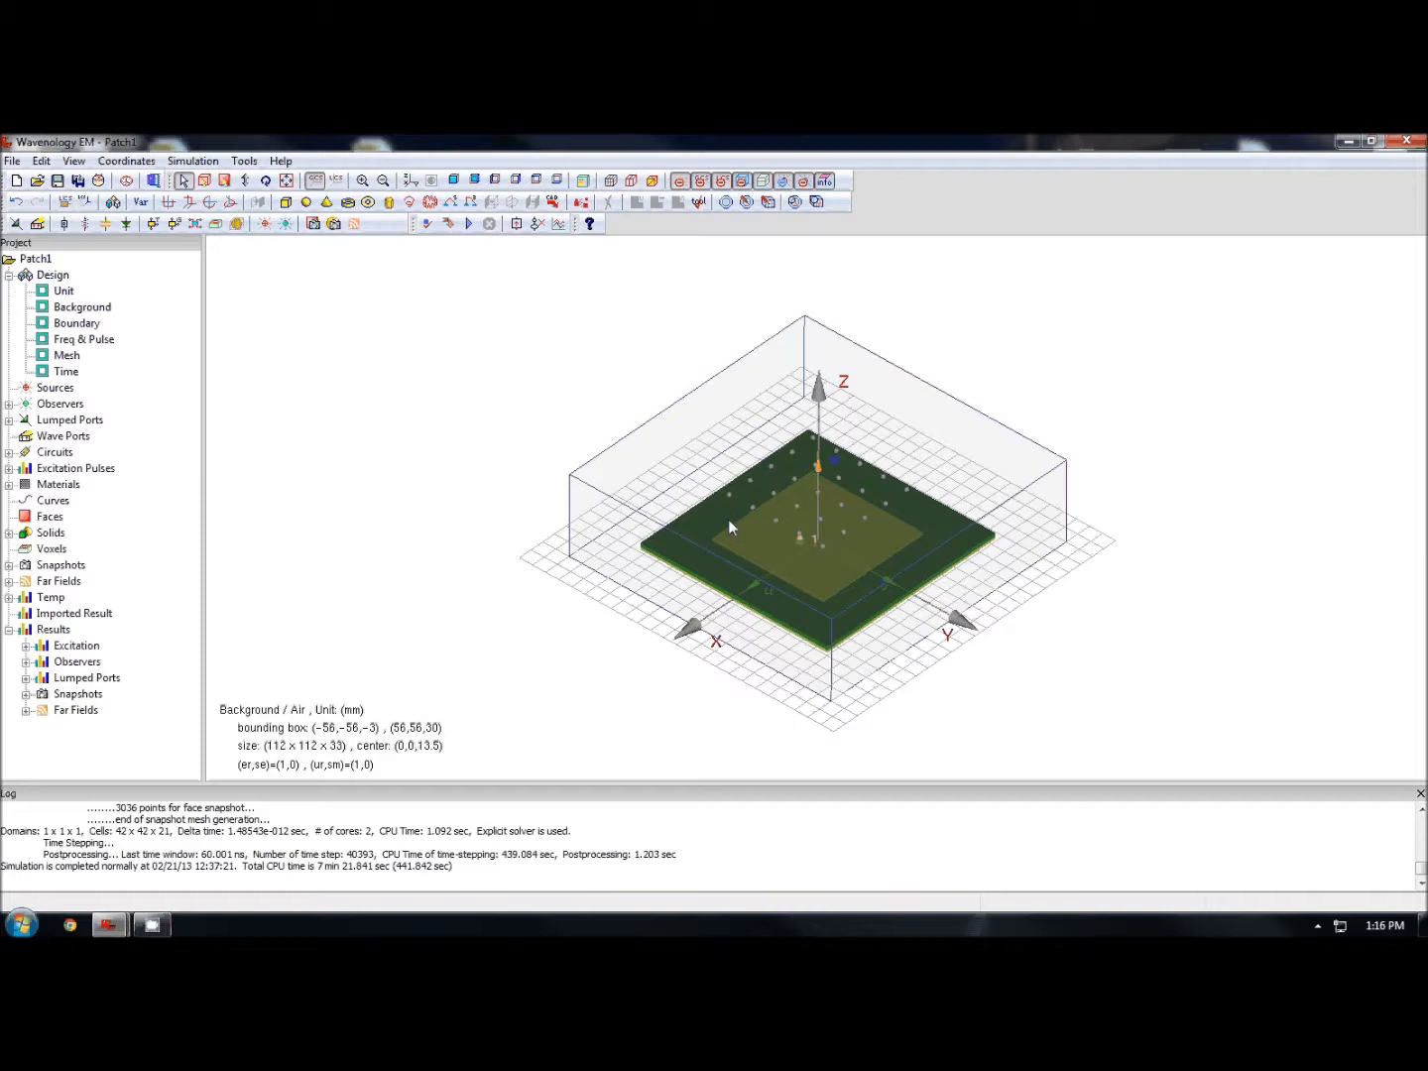
- Switch from the Patch1 model to the empty test1 project
drag(909, 607, 505, 627)
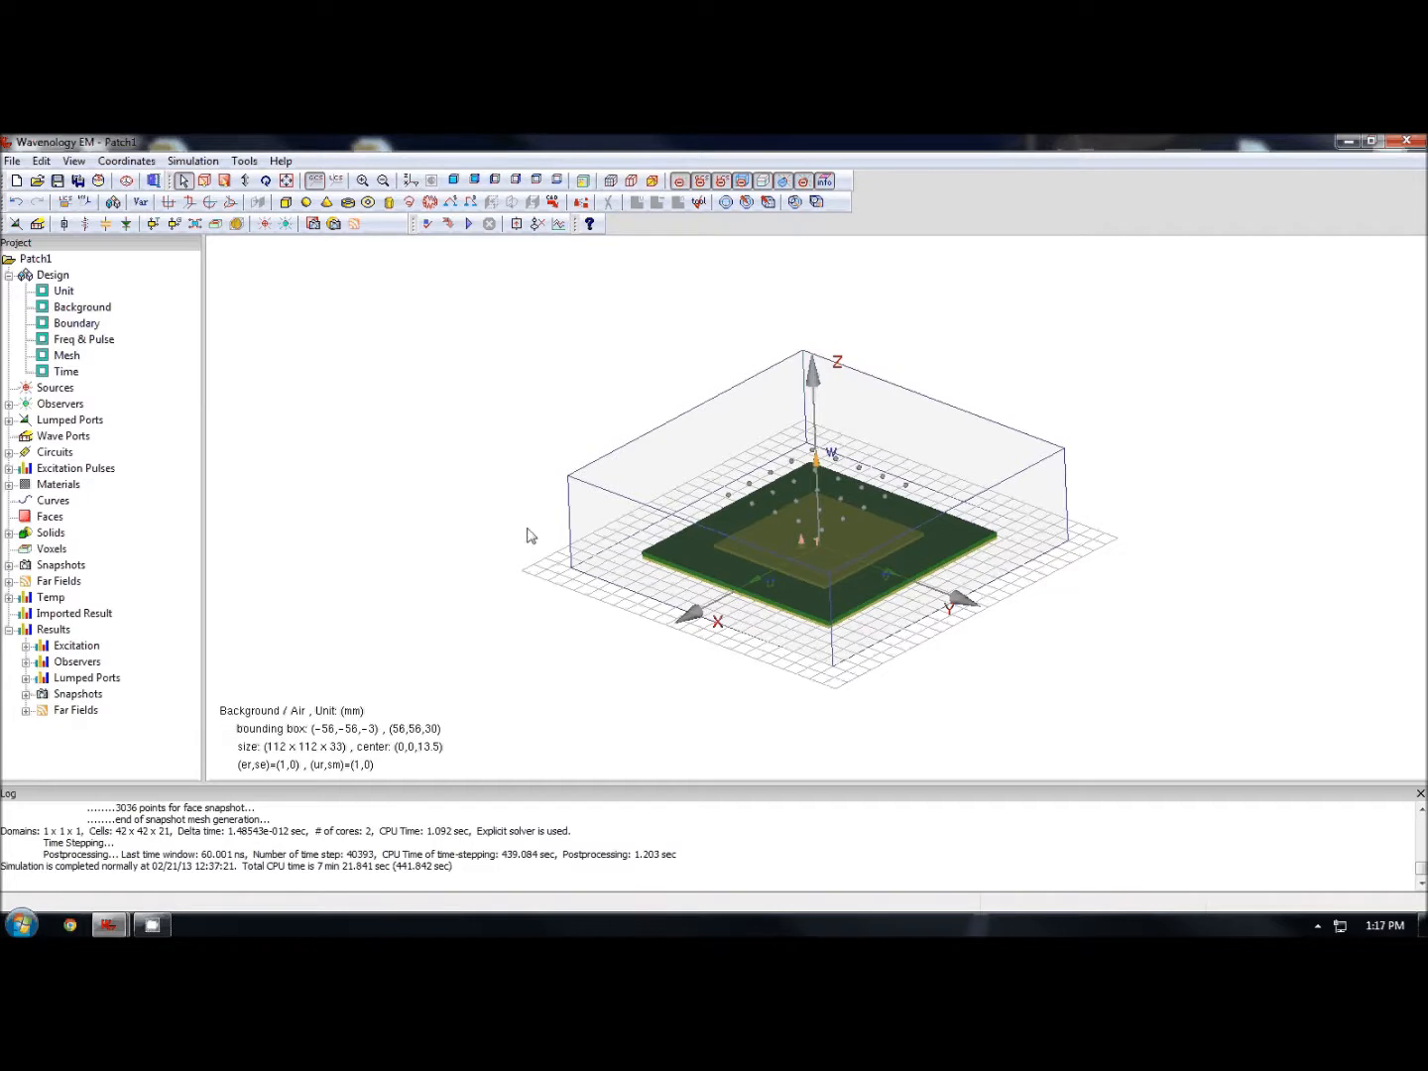
click(121, 928)
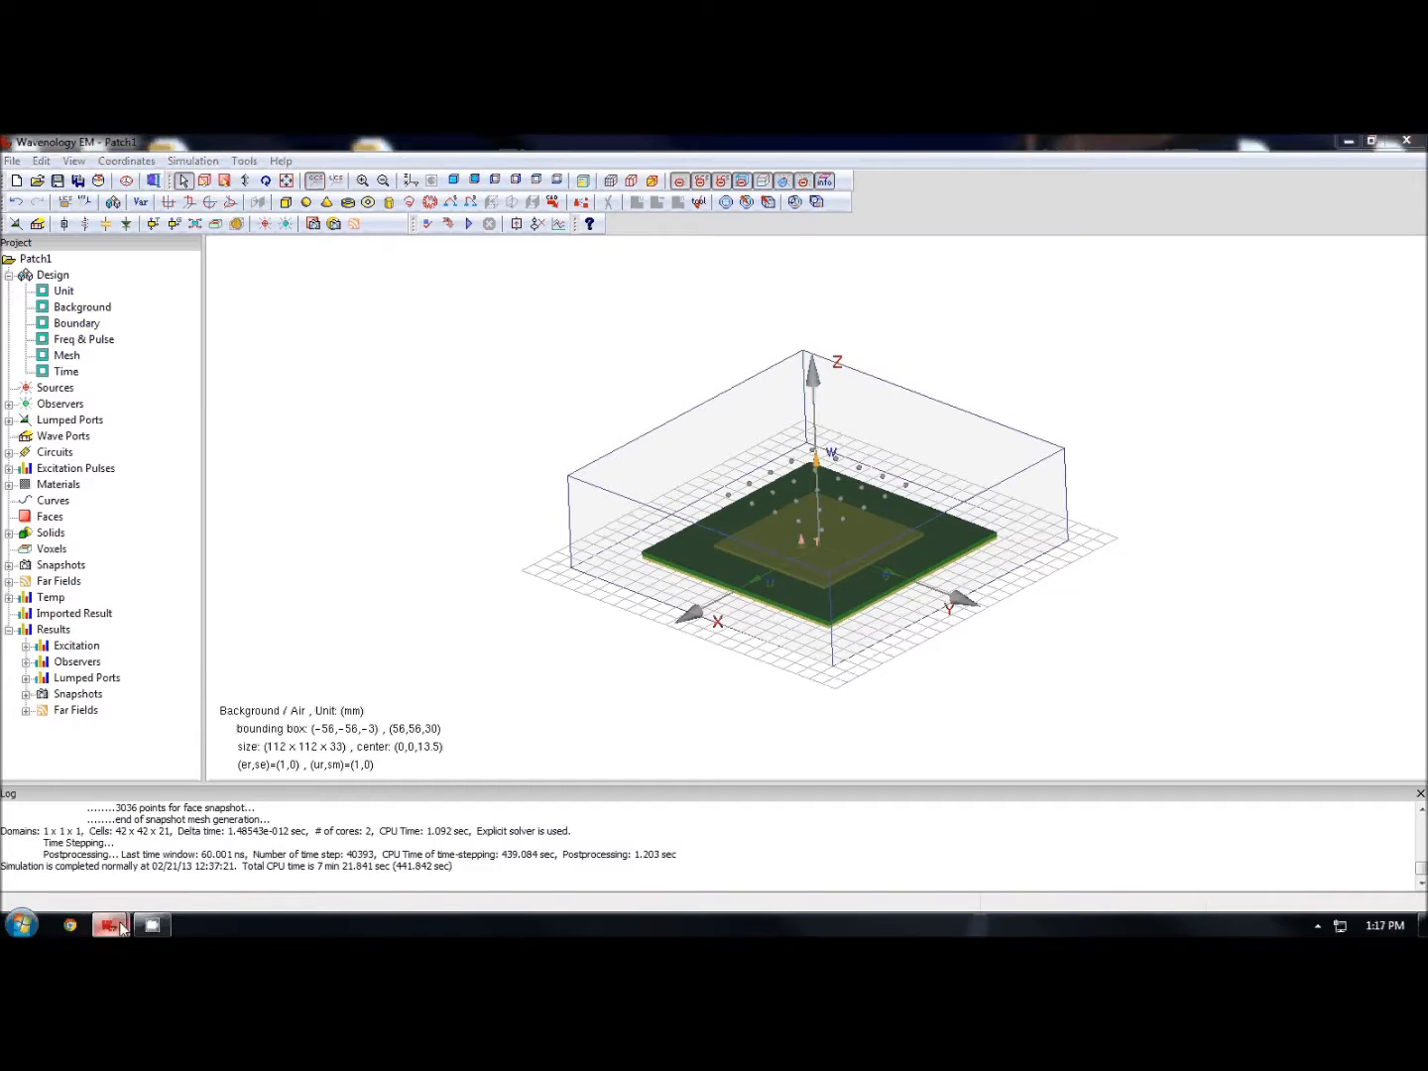
click(234, 855)
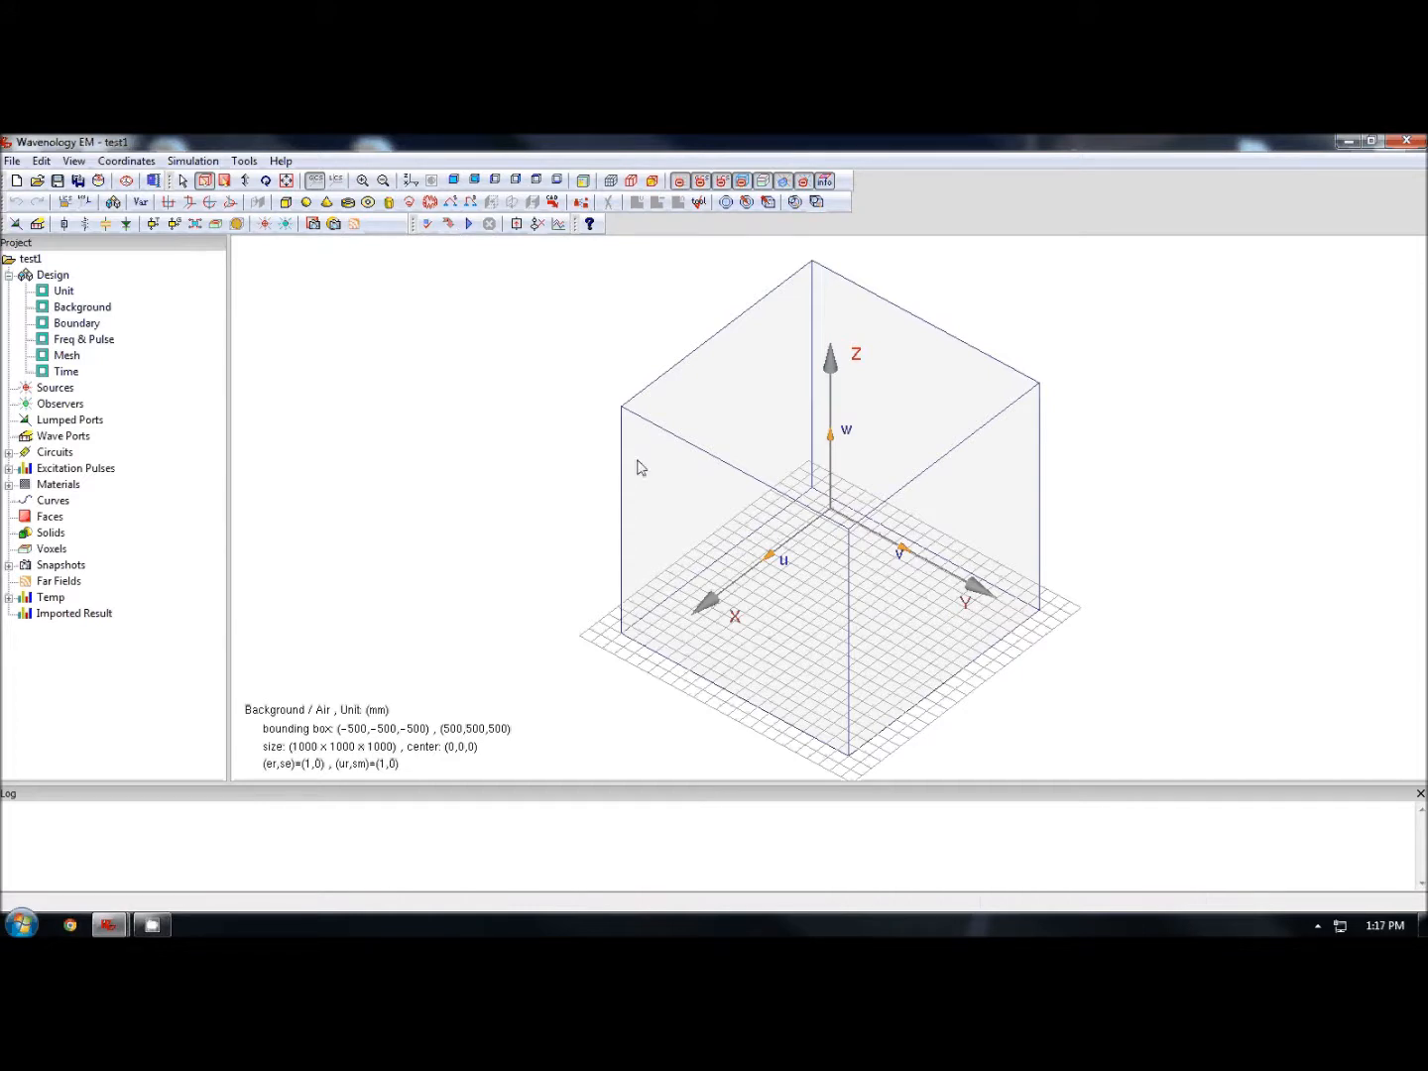
- Open the project design settings and review the unit, background and boundary options
double_click(66, 292)
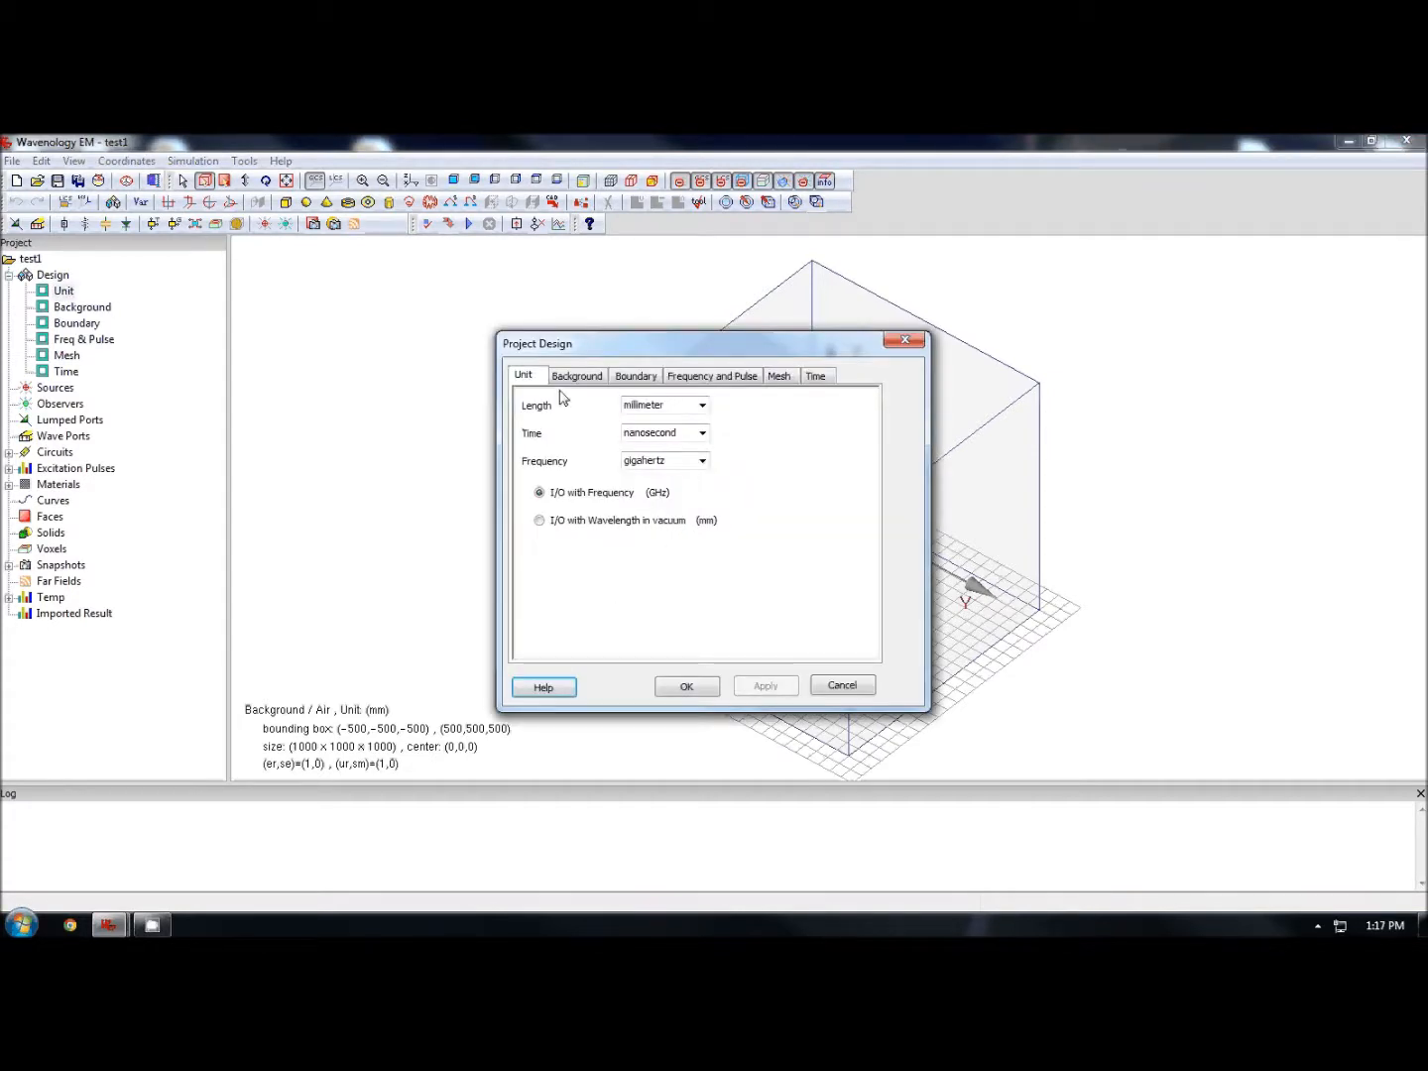
drag(743, 351, 639, 316)
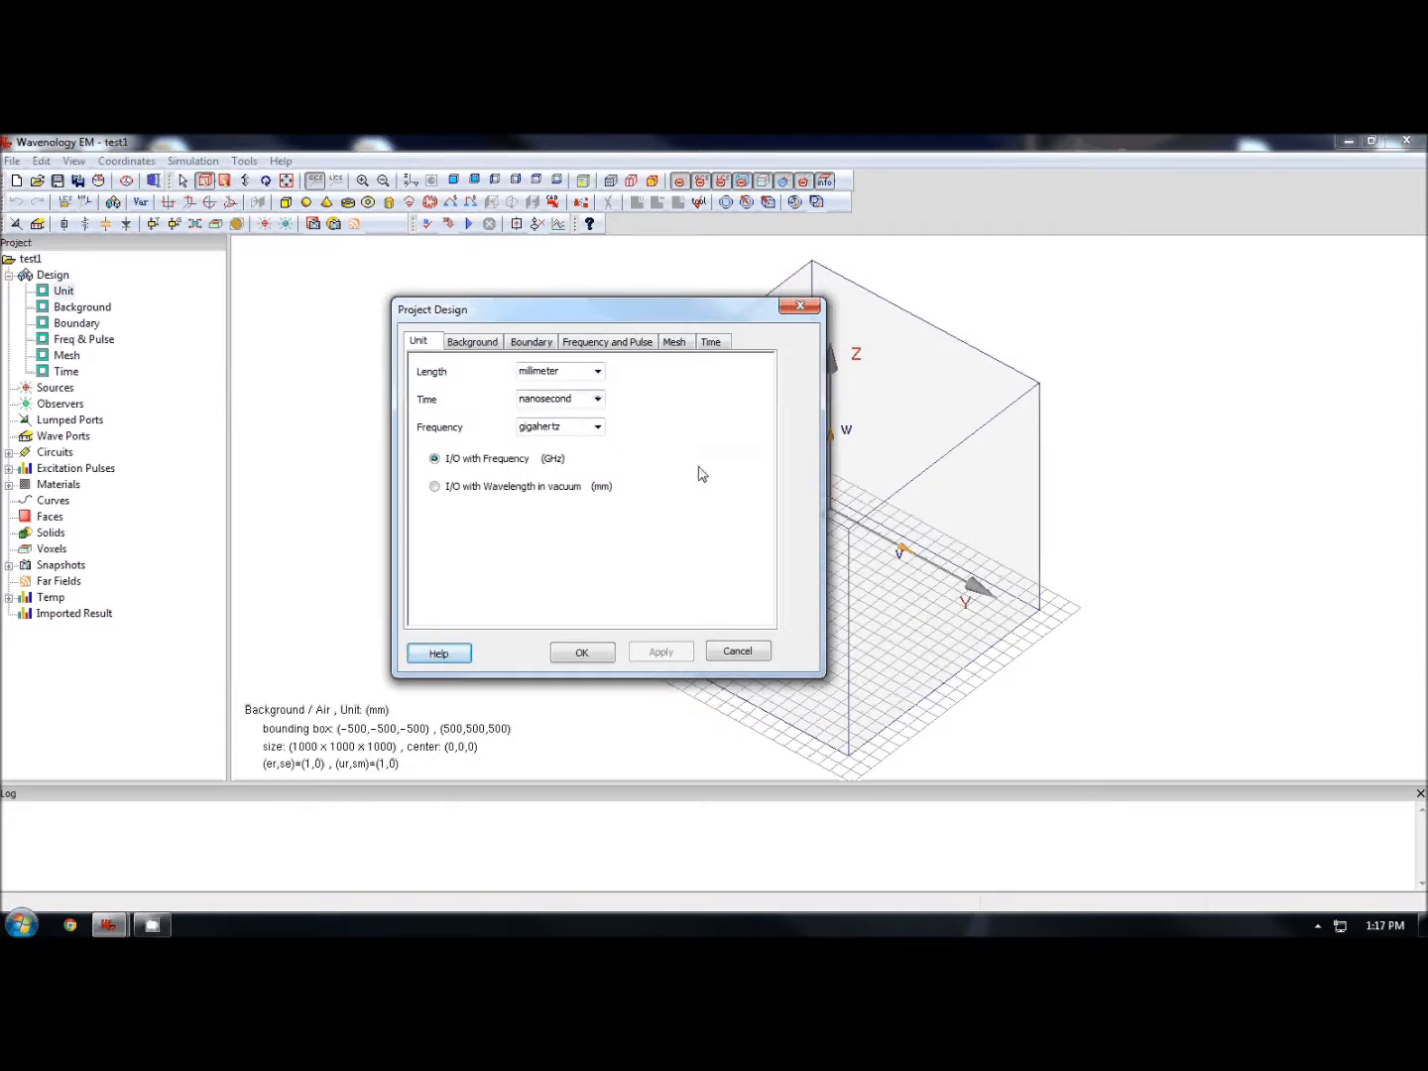
click(482, 342)
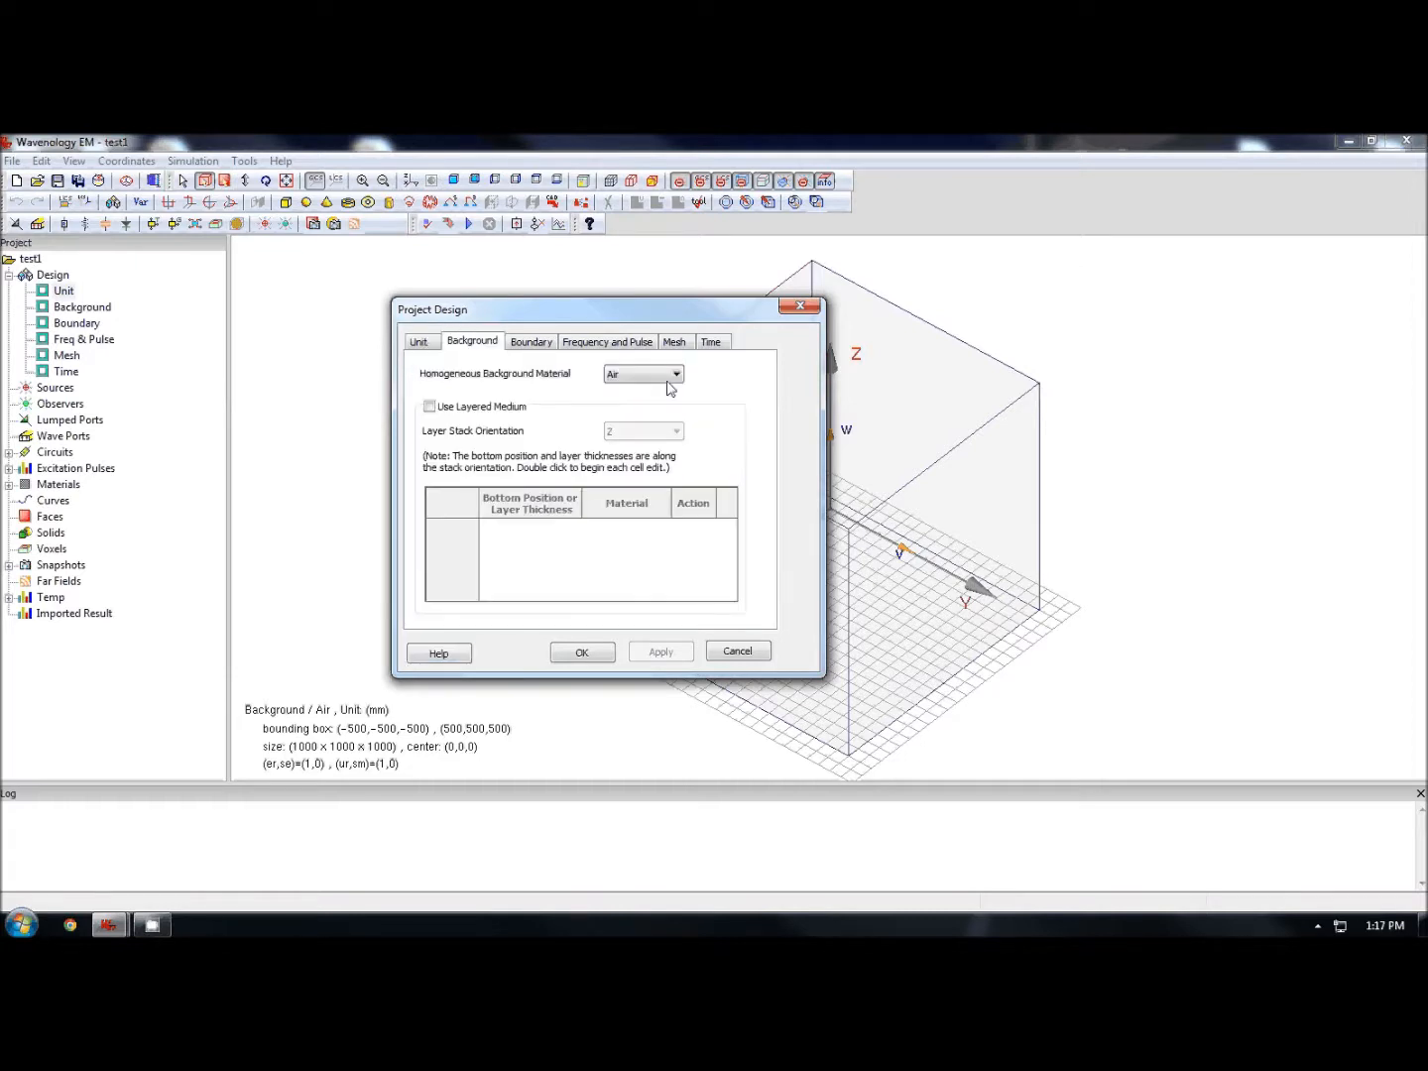
click(541, 345)
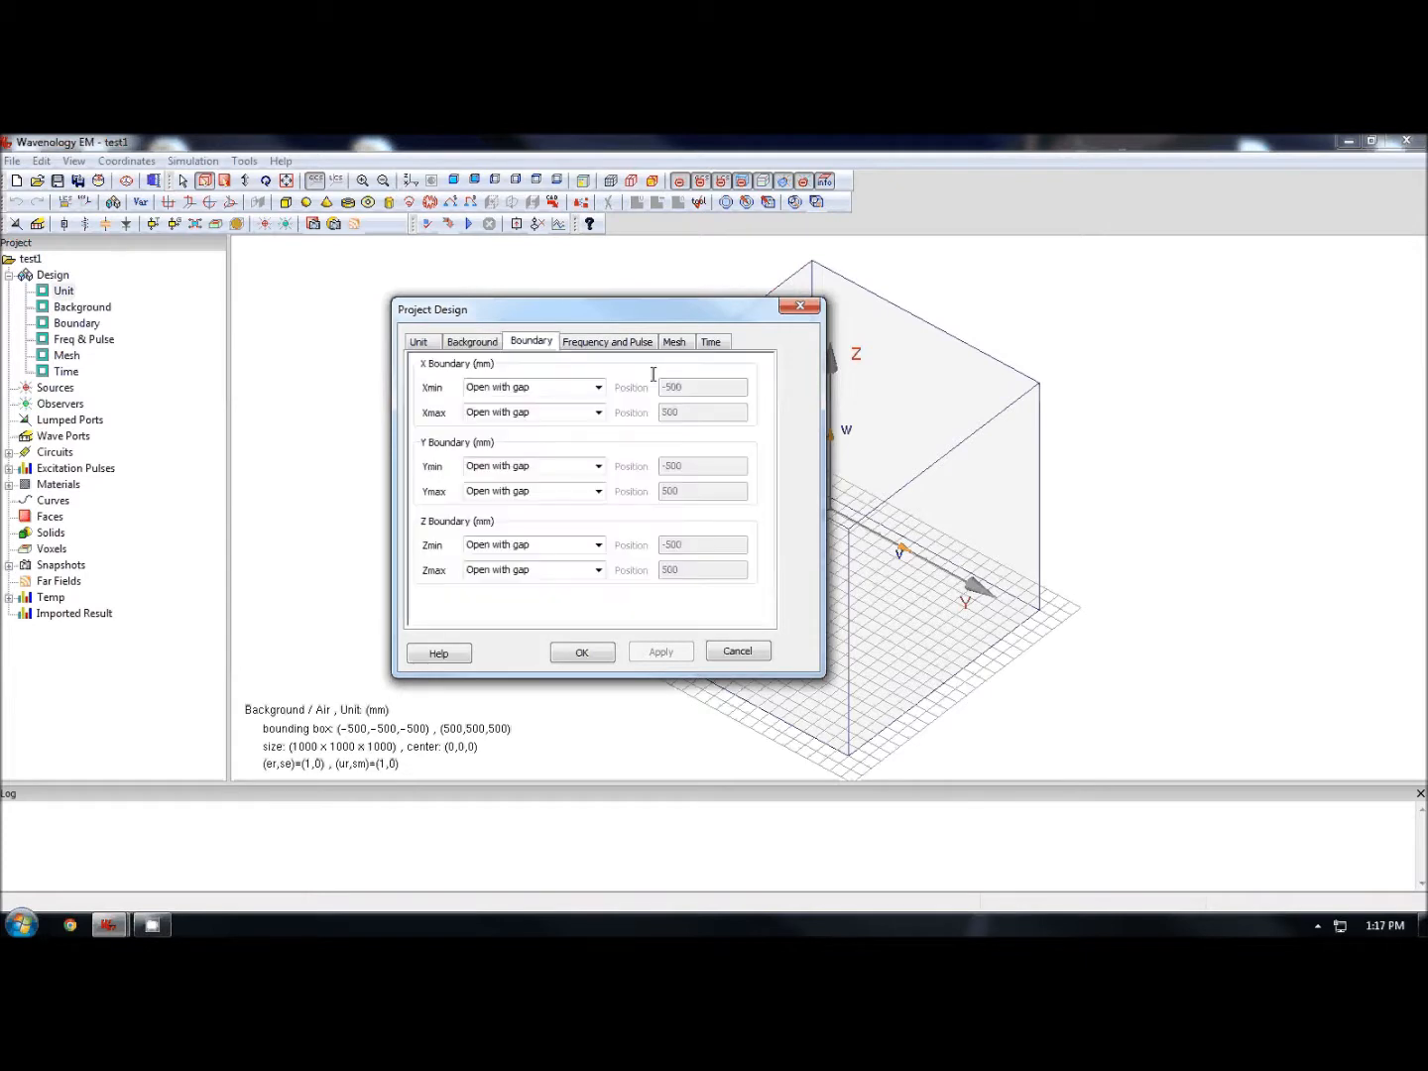
click(596, 389)
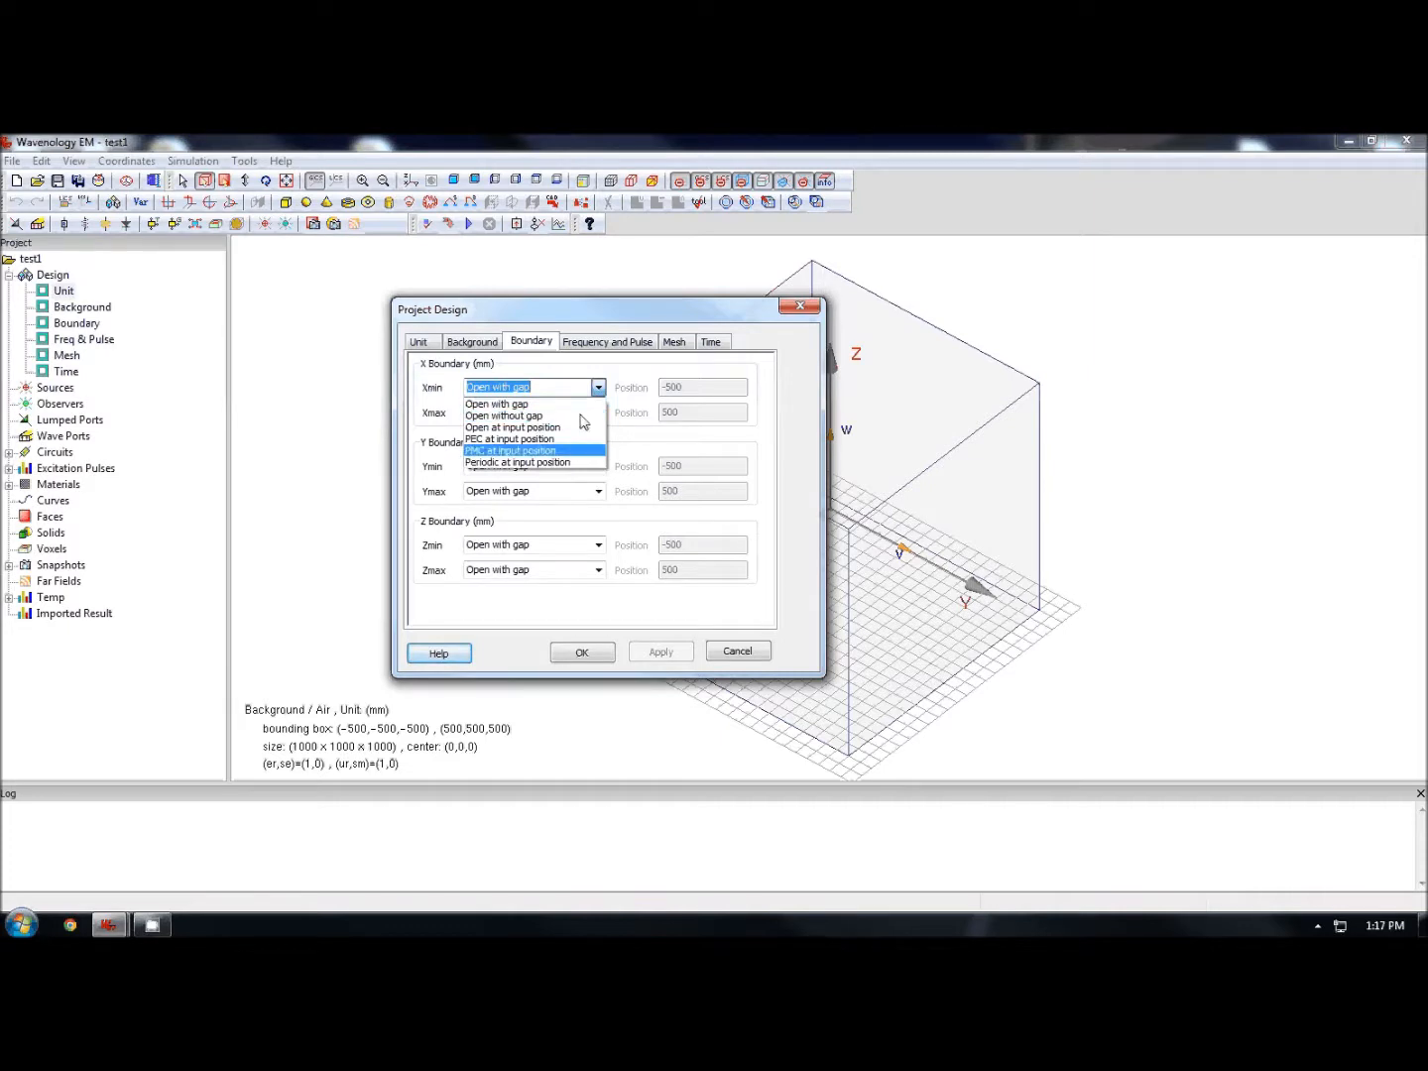
click(604, 531)
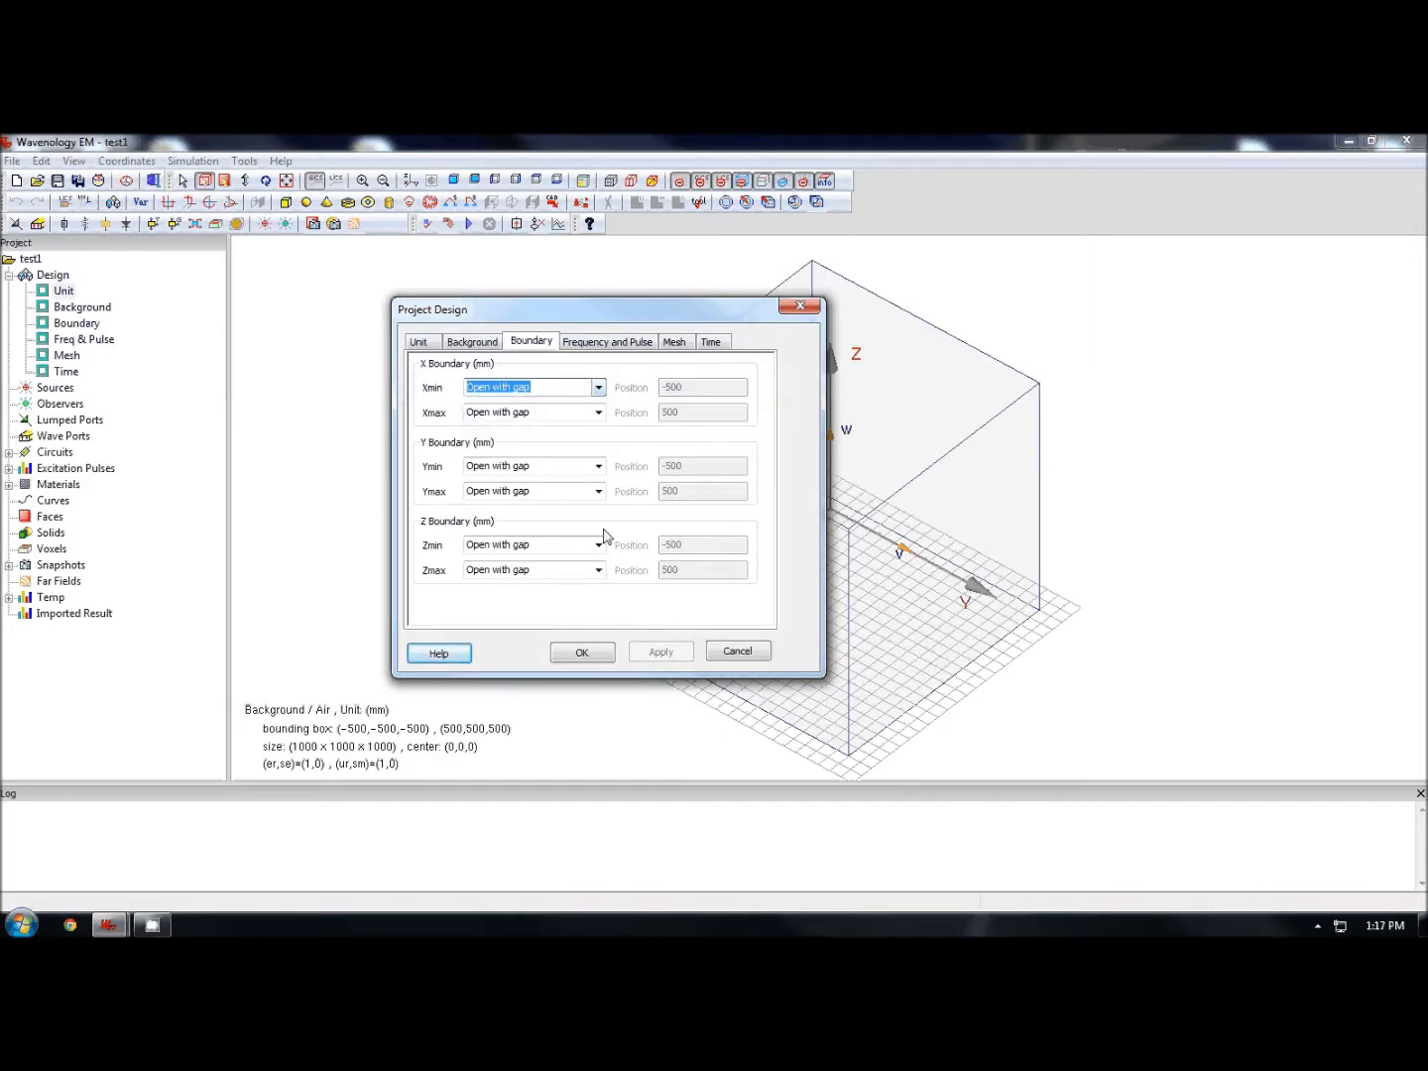
- Set Zmin and Zmax boundaries to open at input position, at -3 and 30 mm, and apply
click(598, 545)
click(544, 585)
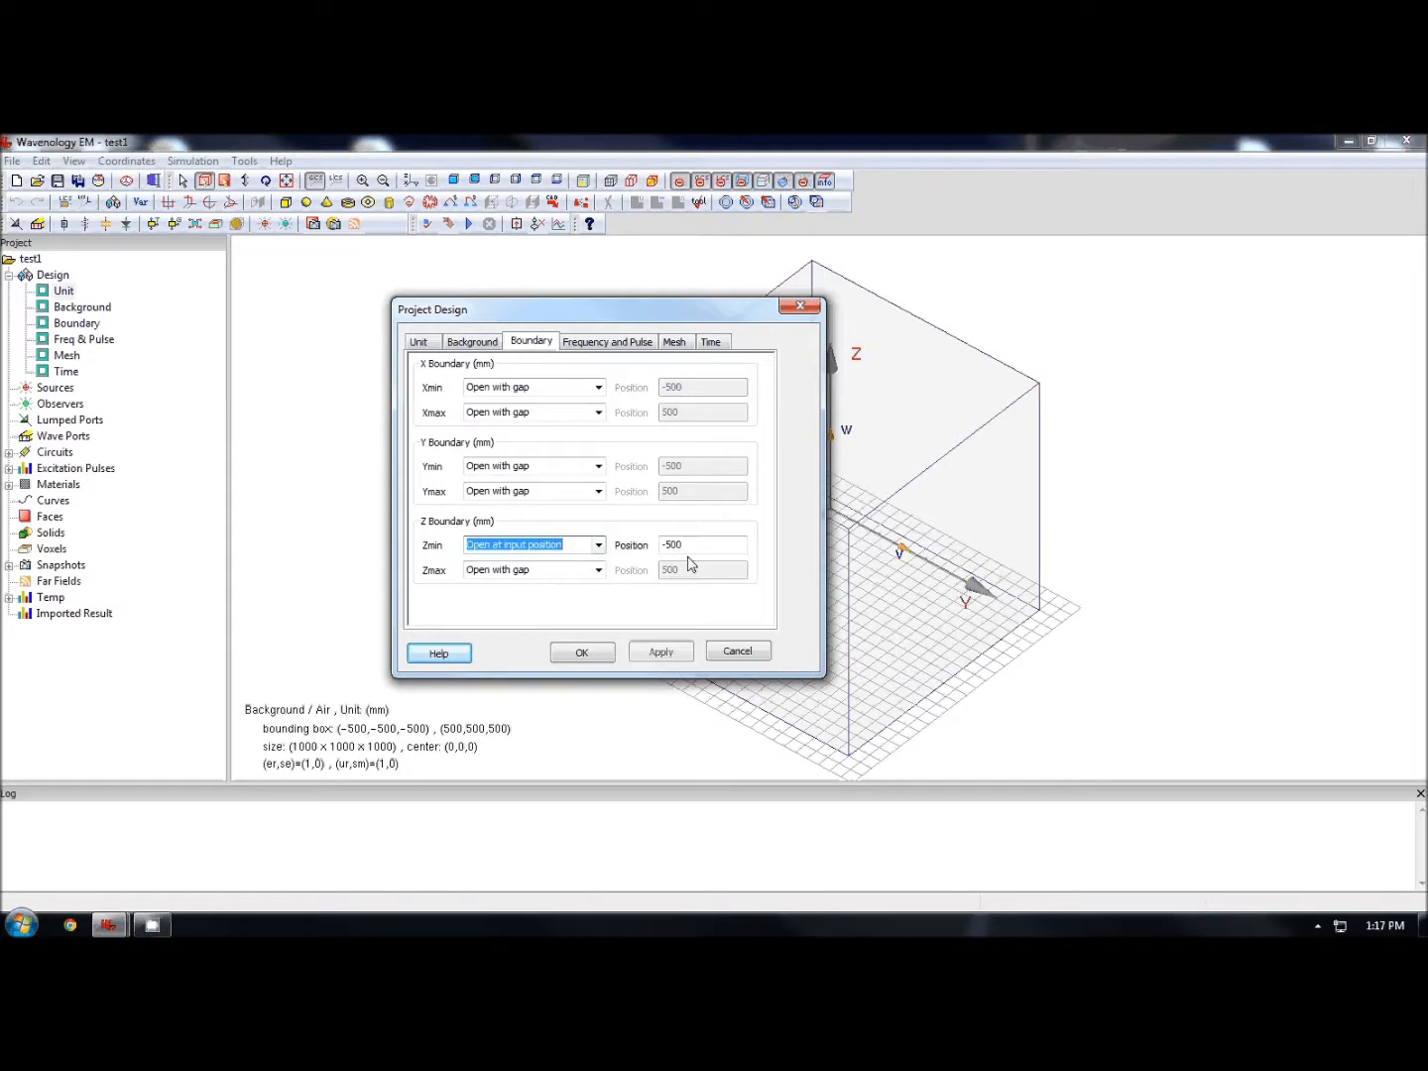
key(Tab)
text(-3)
click(600, 570)
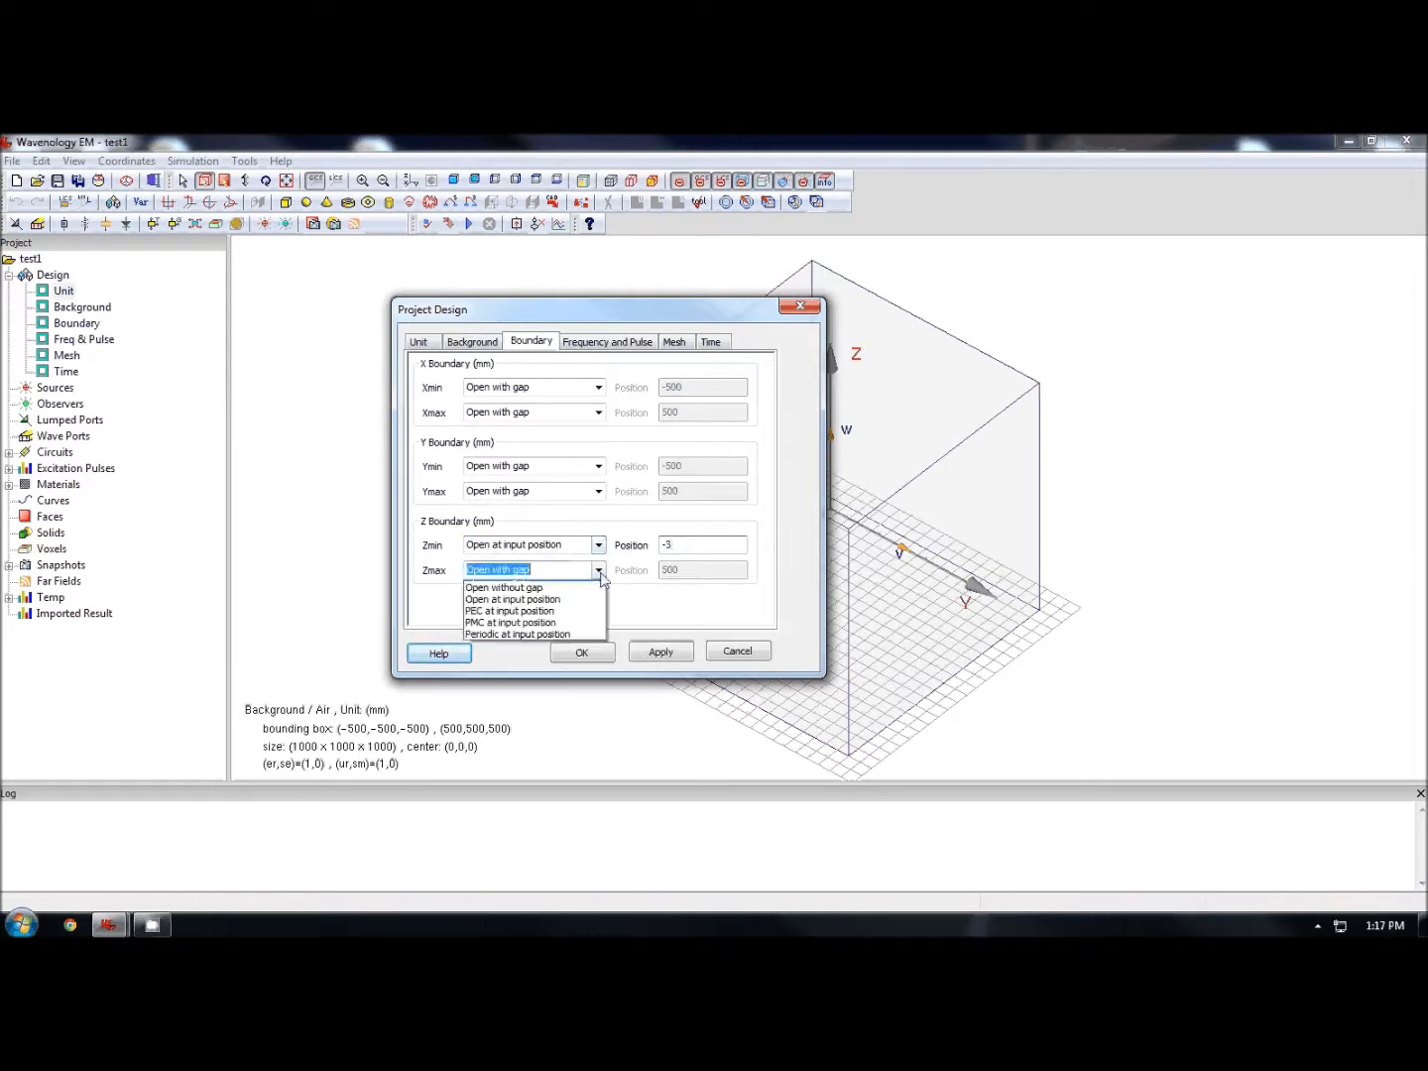
click(590, 600)
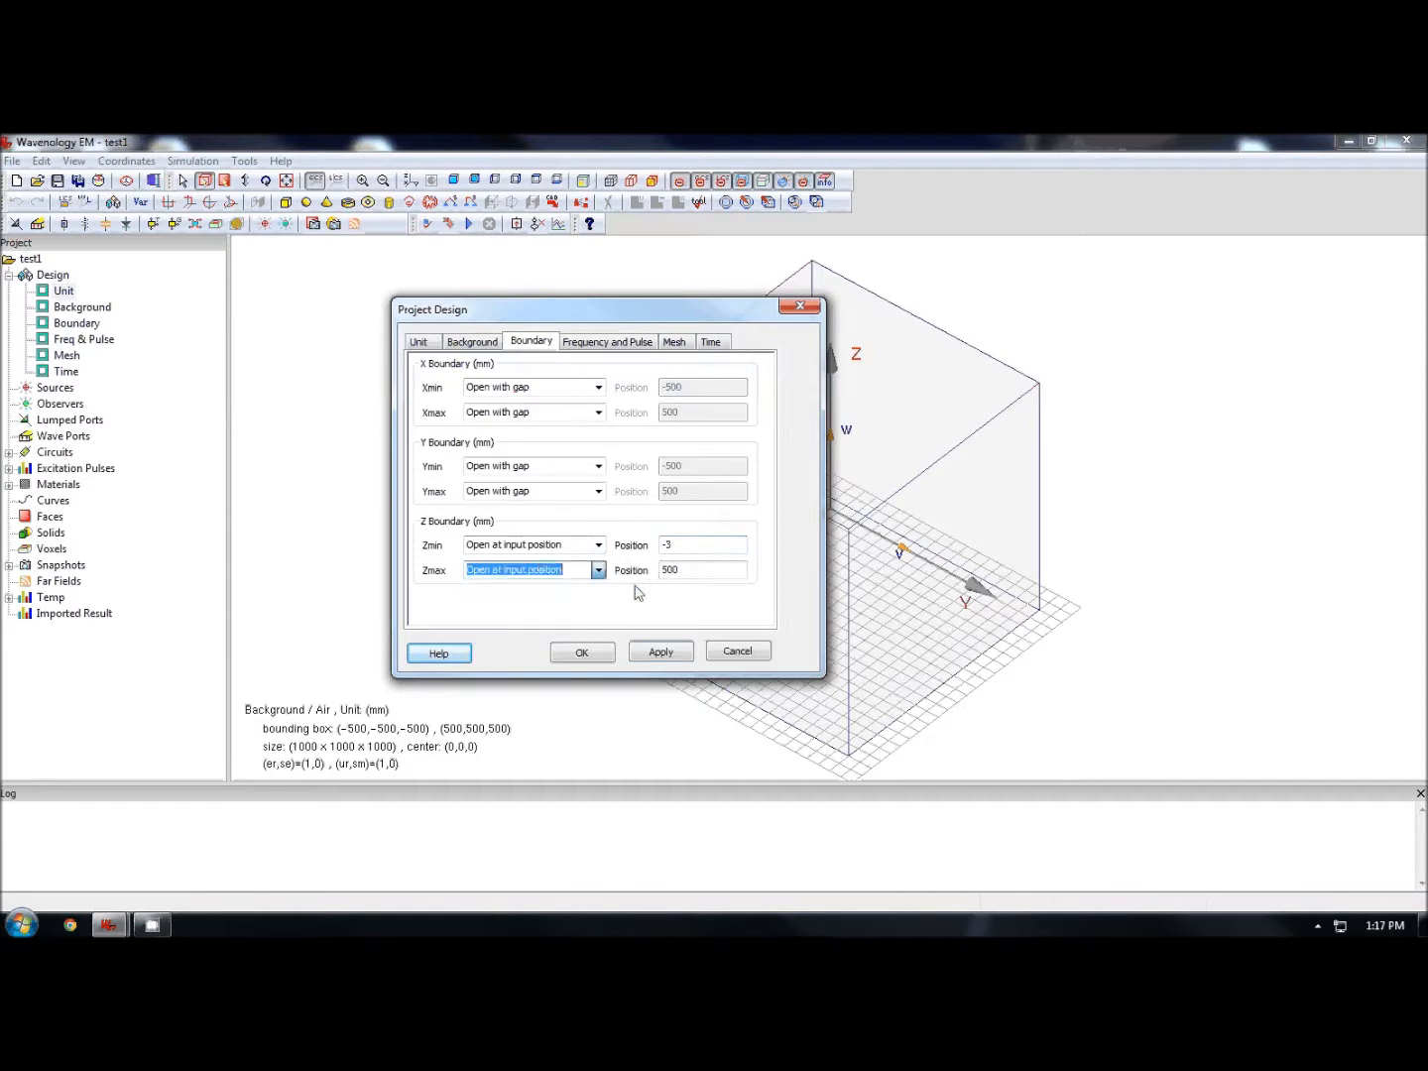
key(Tab)
text(30)
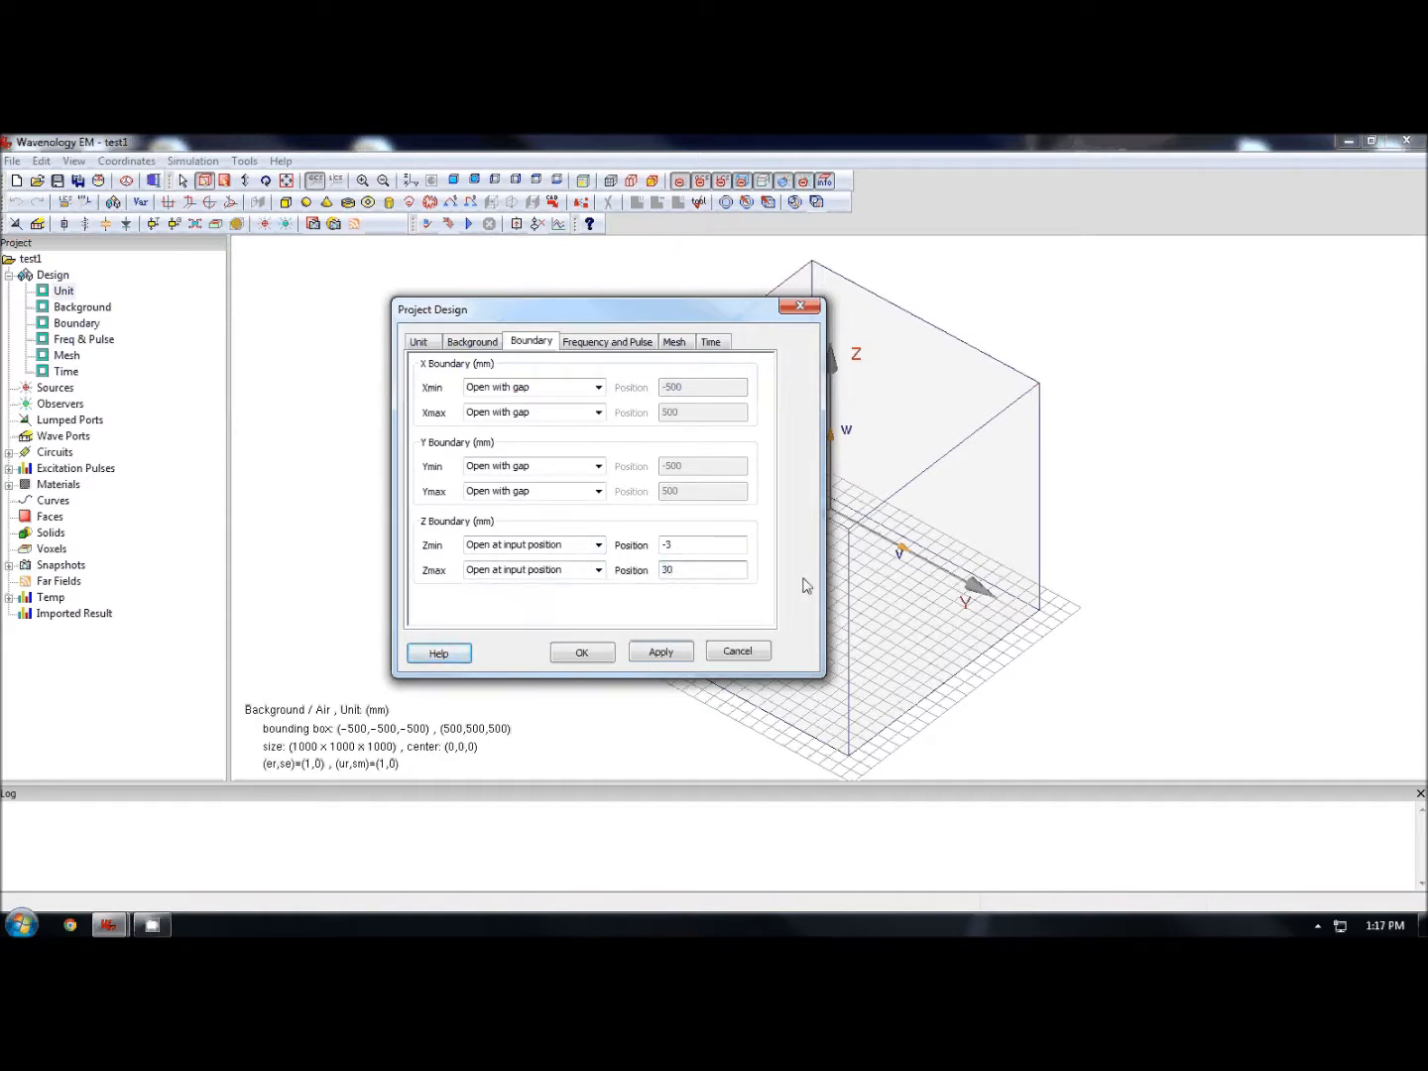
click(675, 651)
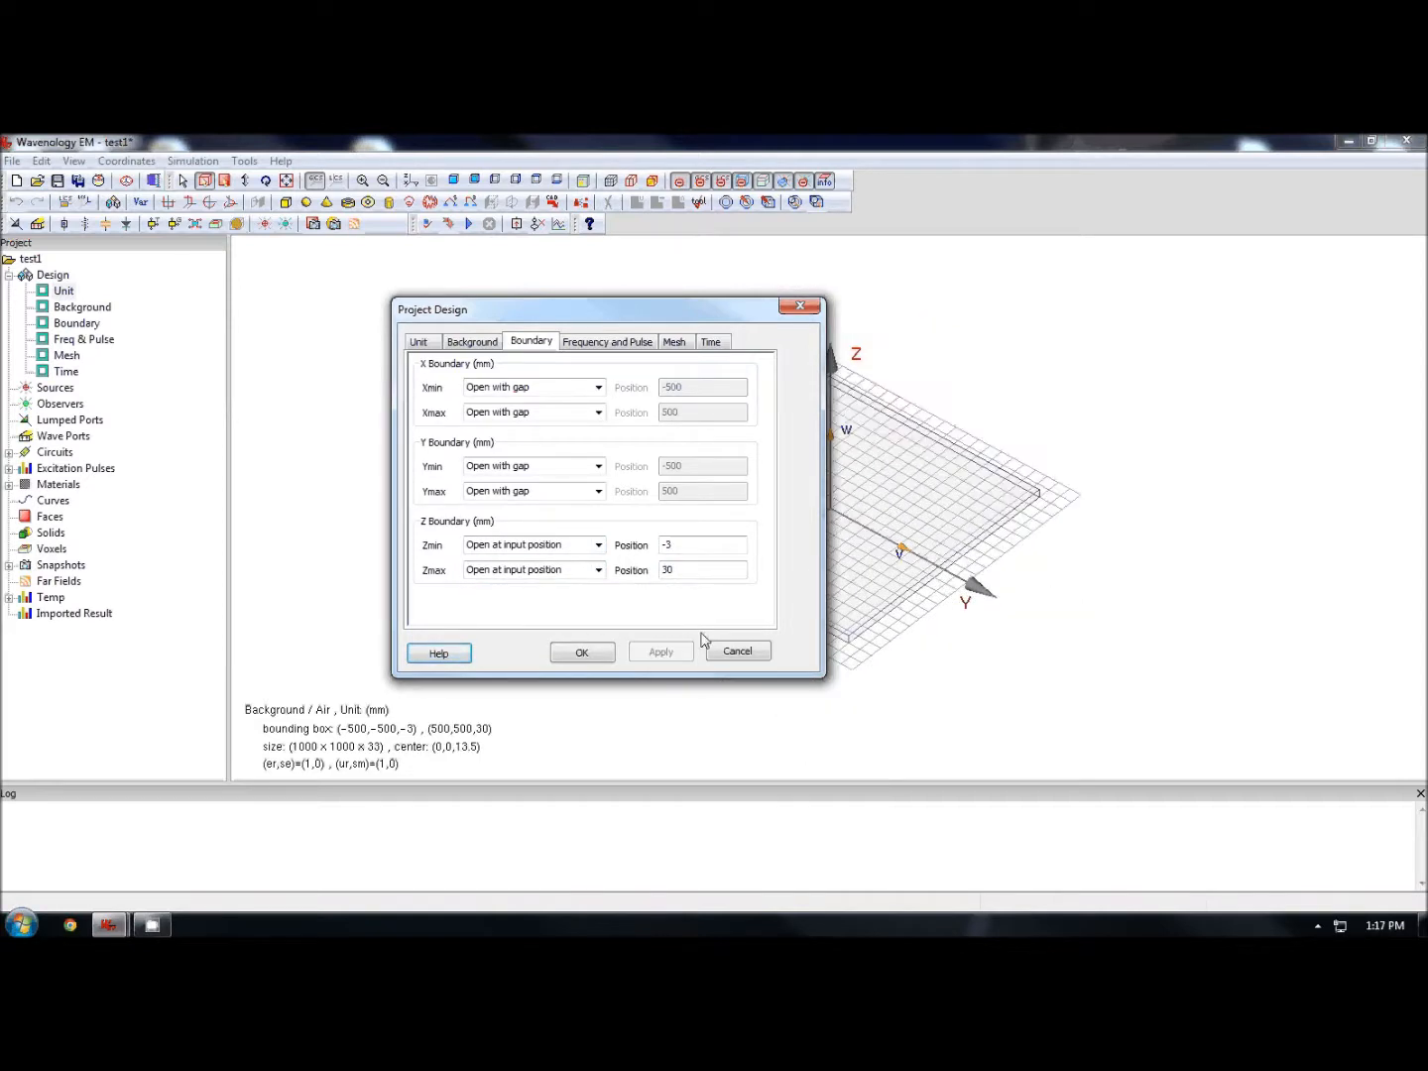
- Set the frequency range from 1 to 2 GHz and close the pulse plot
drag(746, 319, 619, 324)
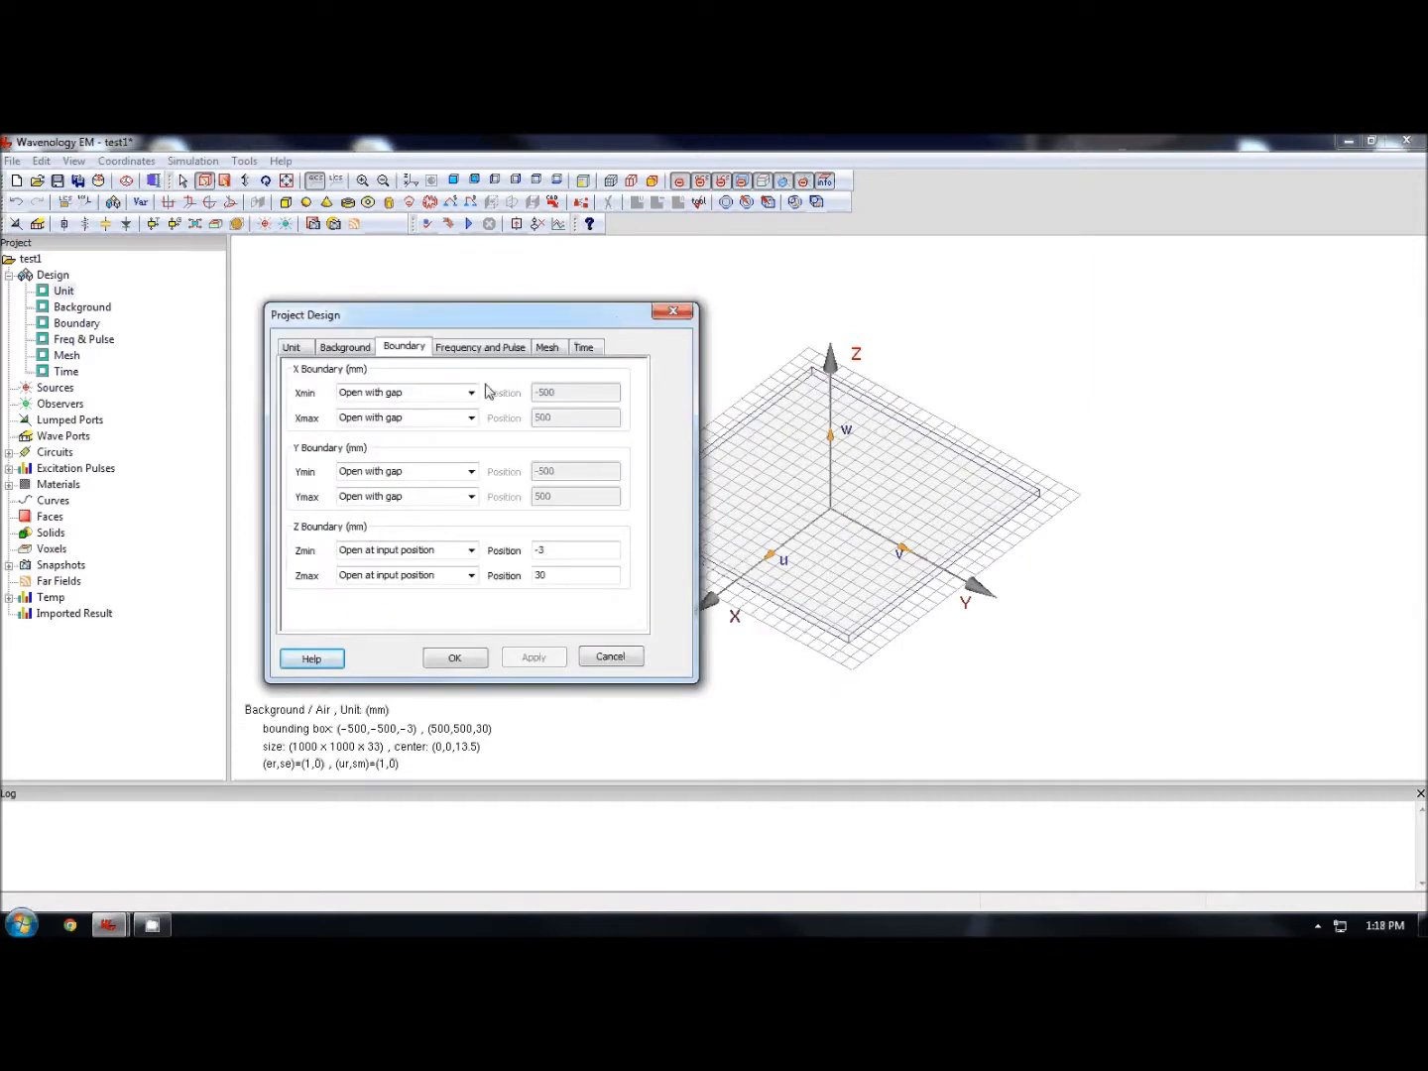
click(480, 348)
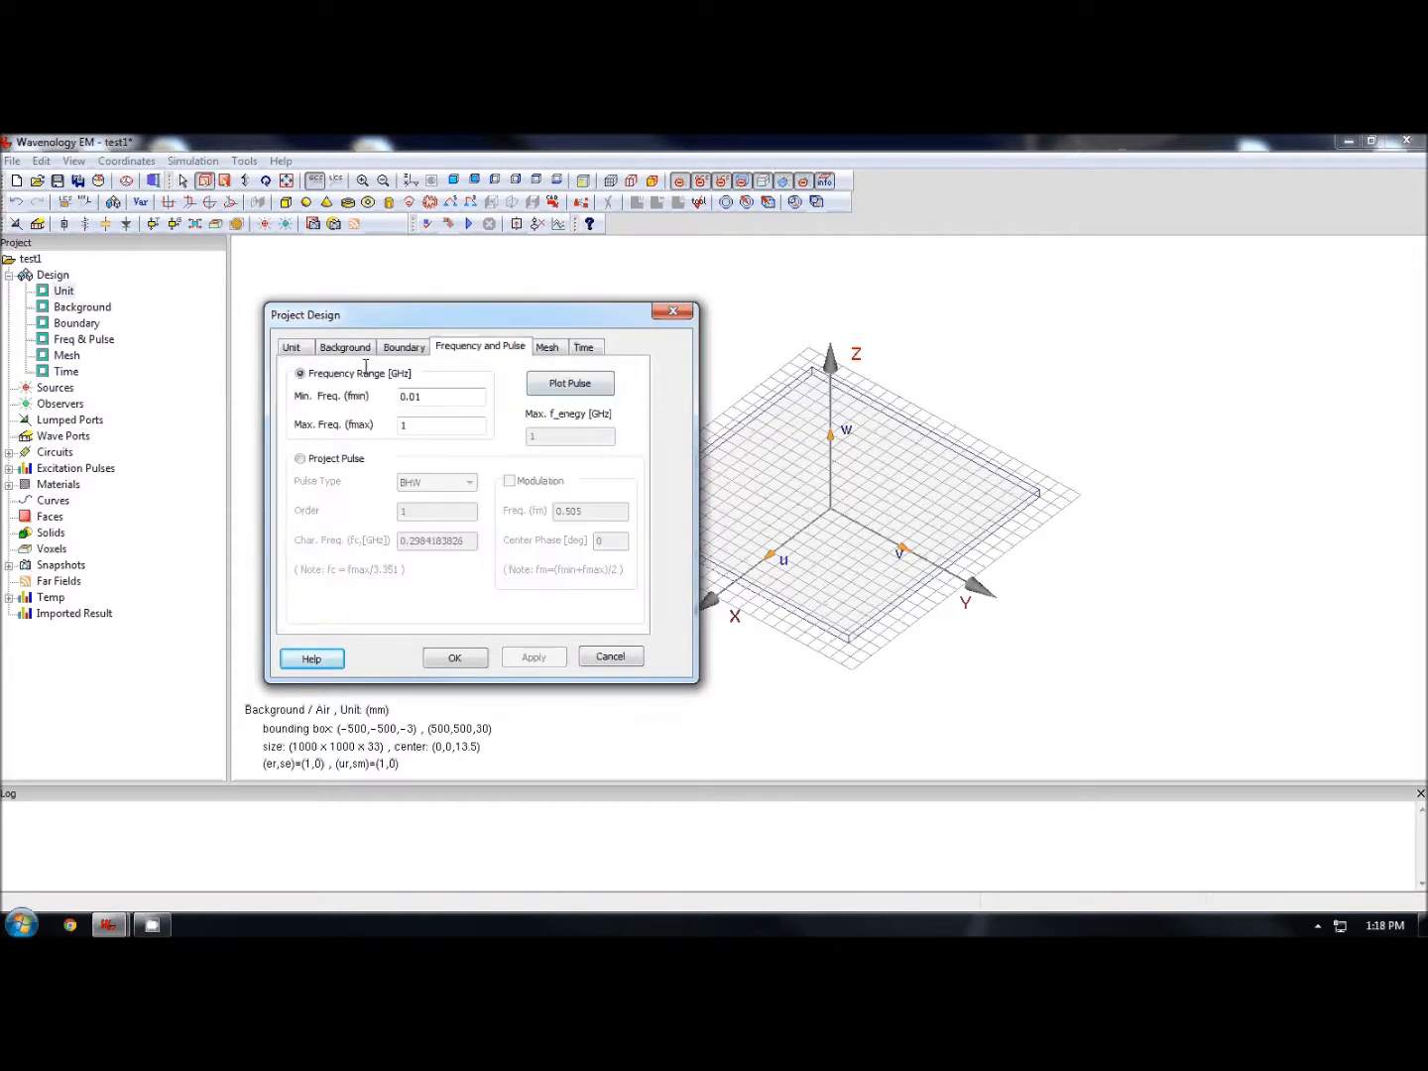
drag(428, 397, 366, 367)
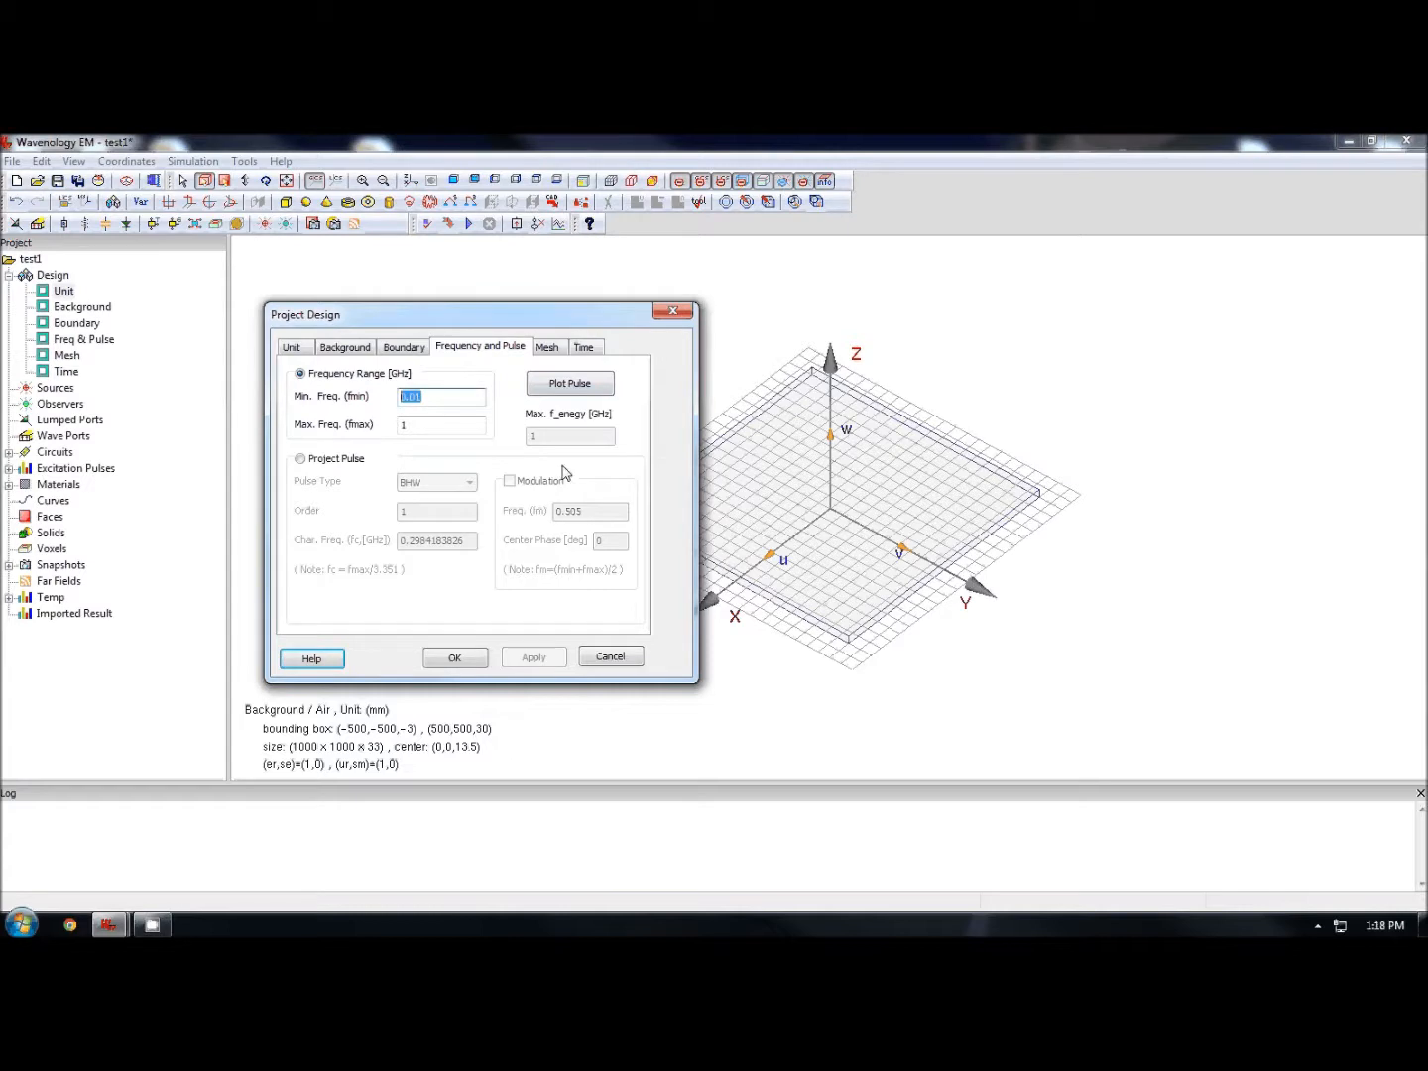
text(1)
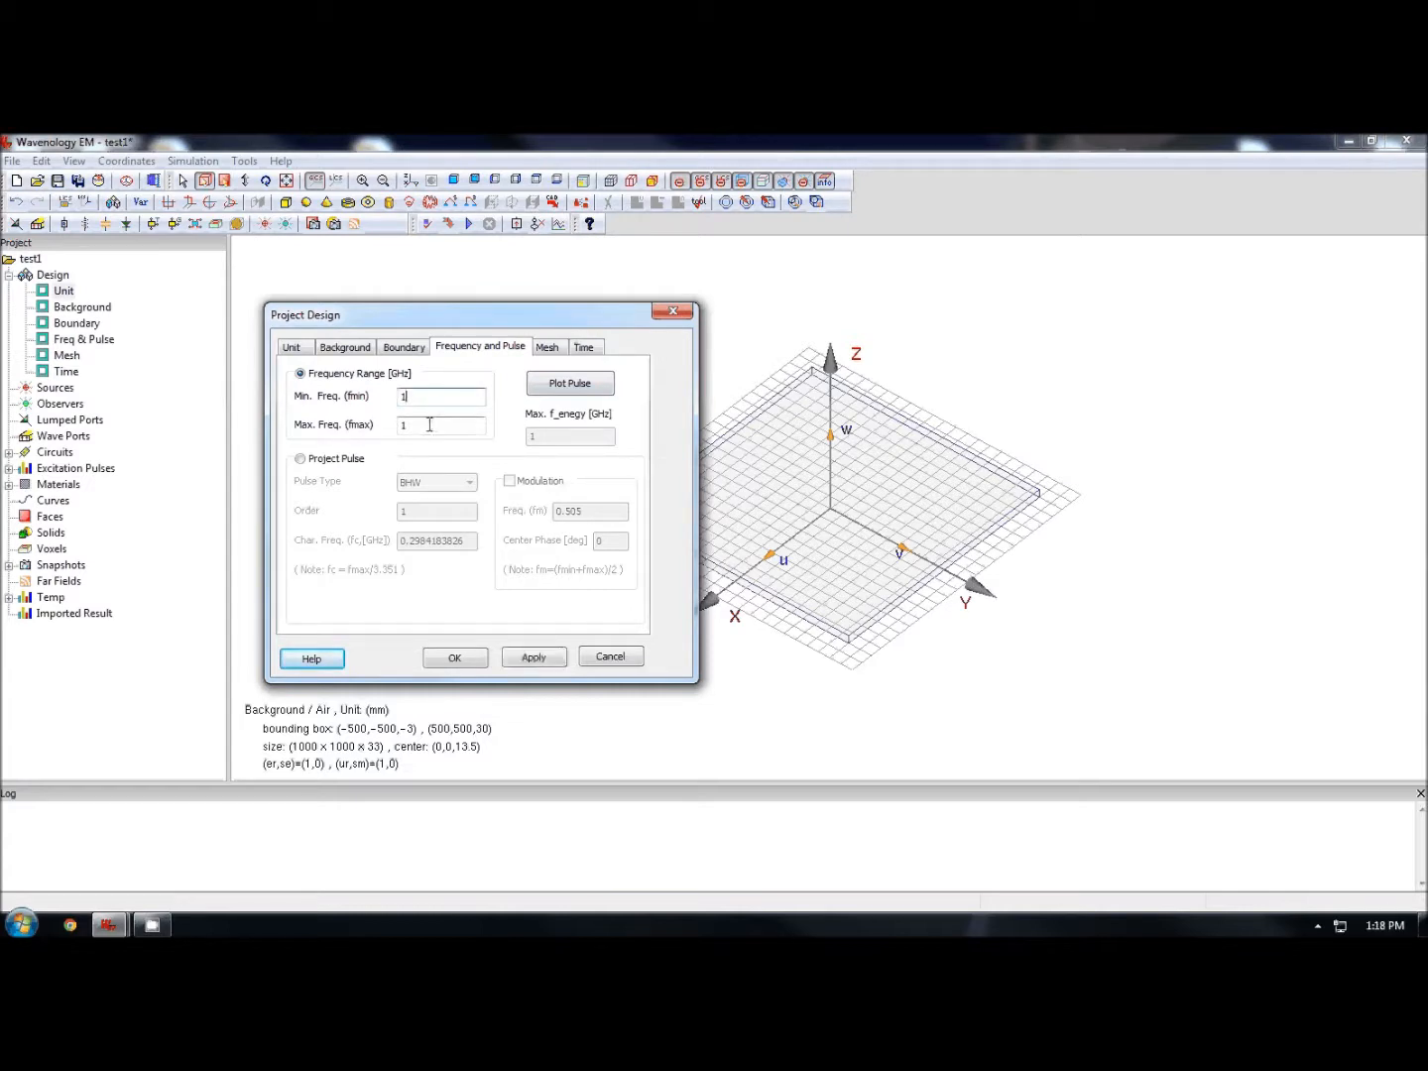
double_click(431, 425)
text(2)
key(Return)
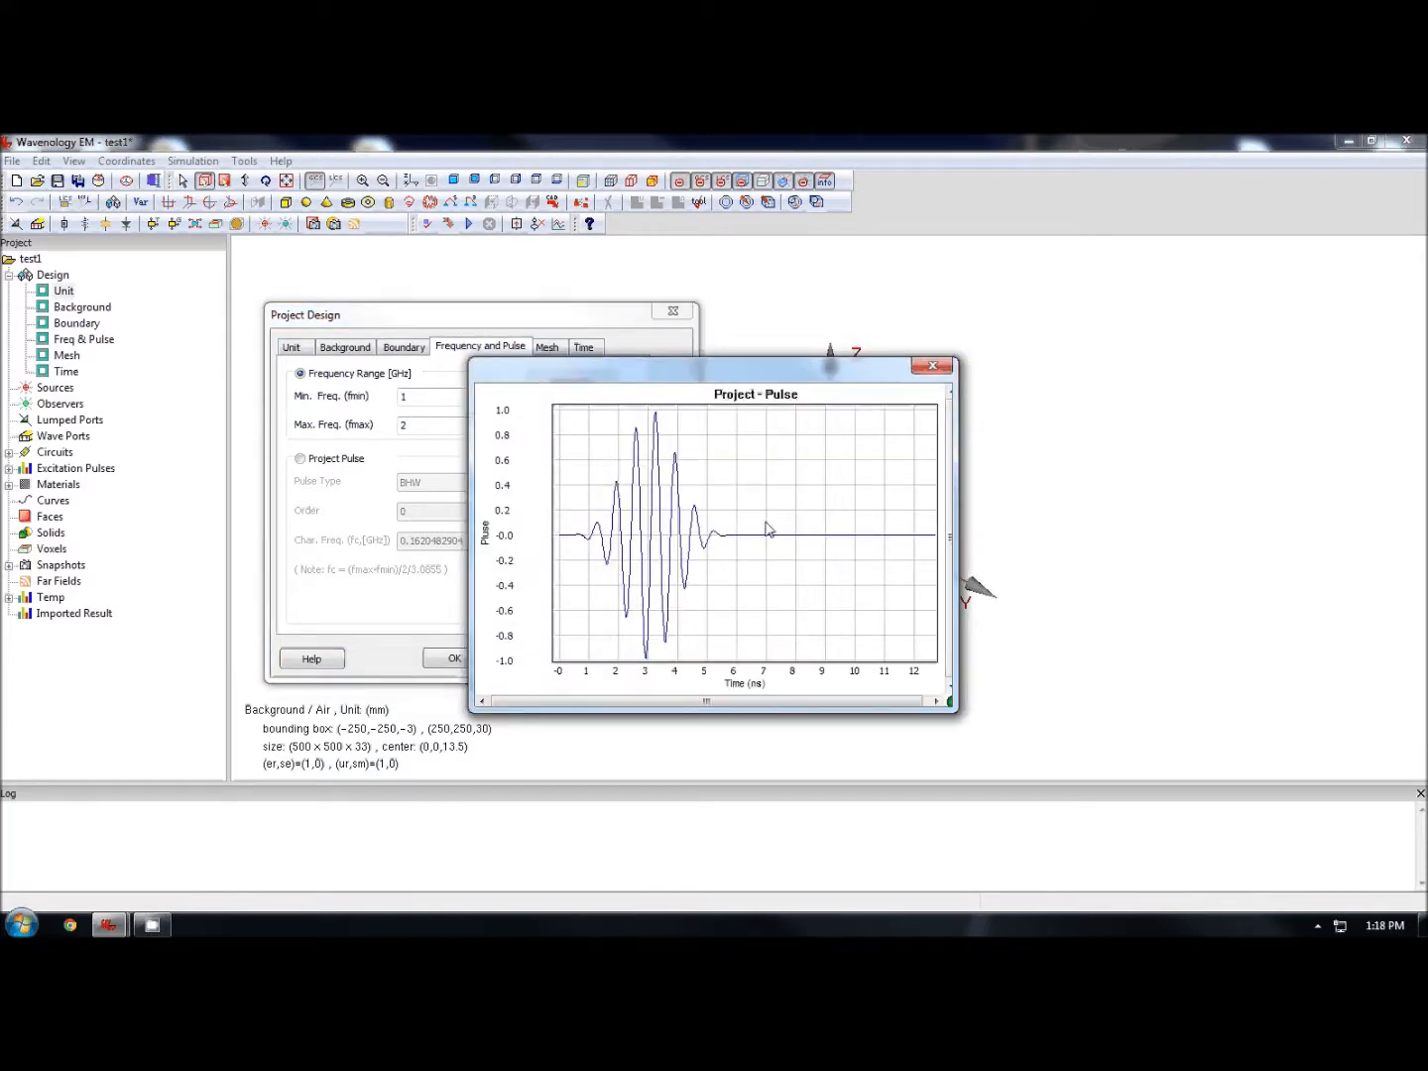
click(932, 368)
- Set the automatic mesh points per wavelength to 20 and apply
click(544, 350)
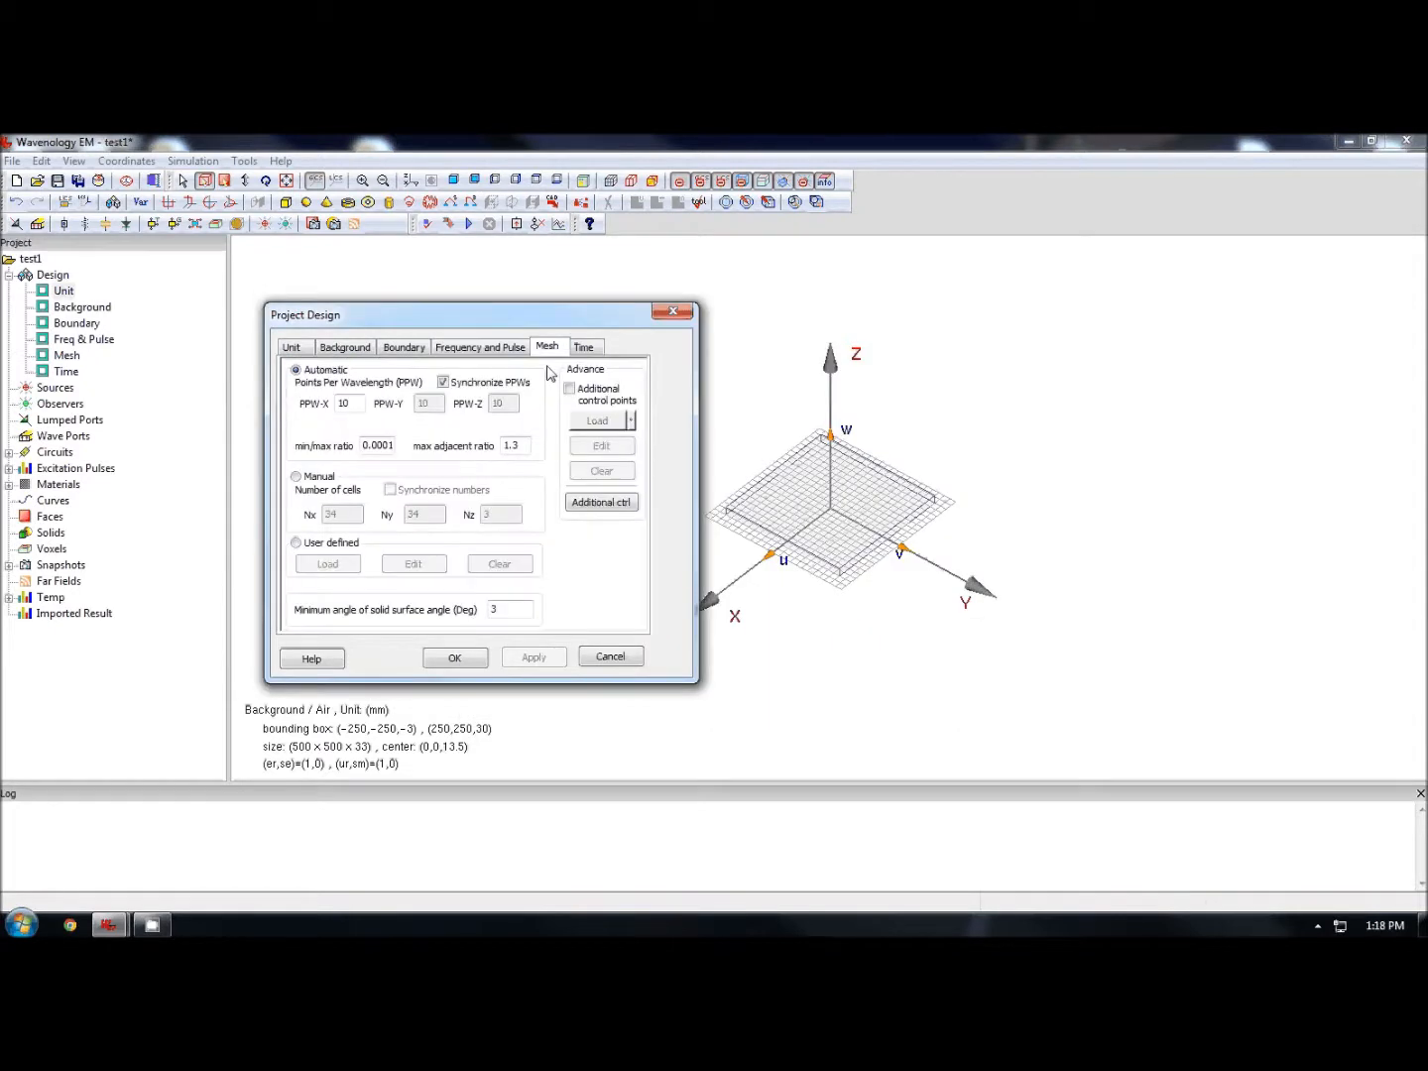
drag(337, 405, 520, 420)
text(20)
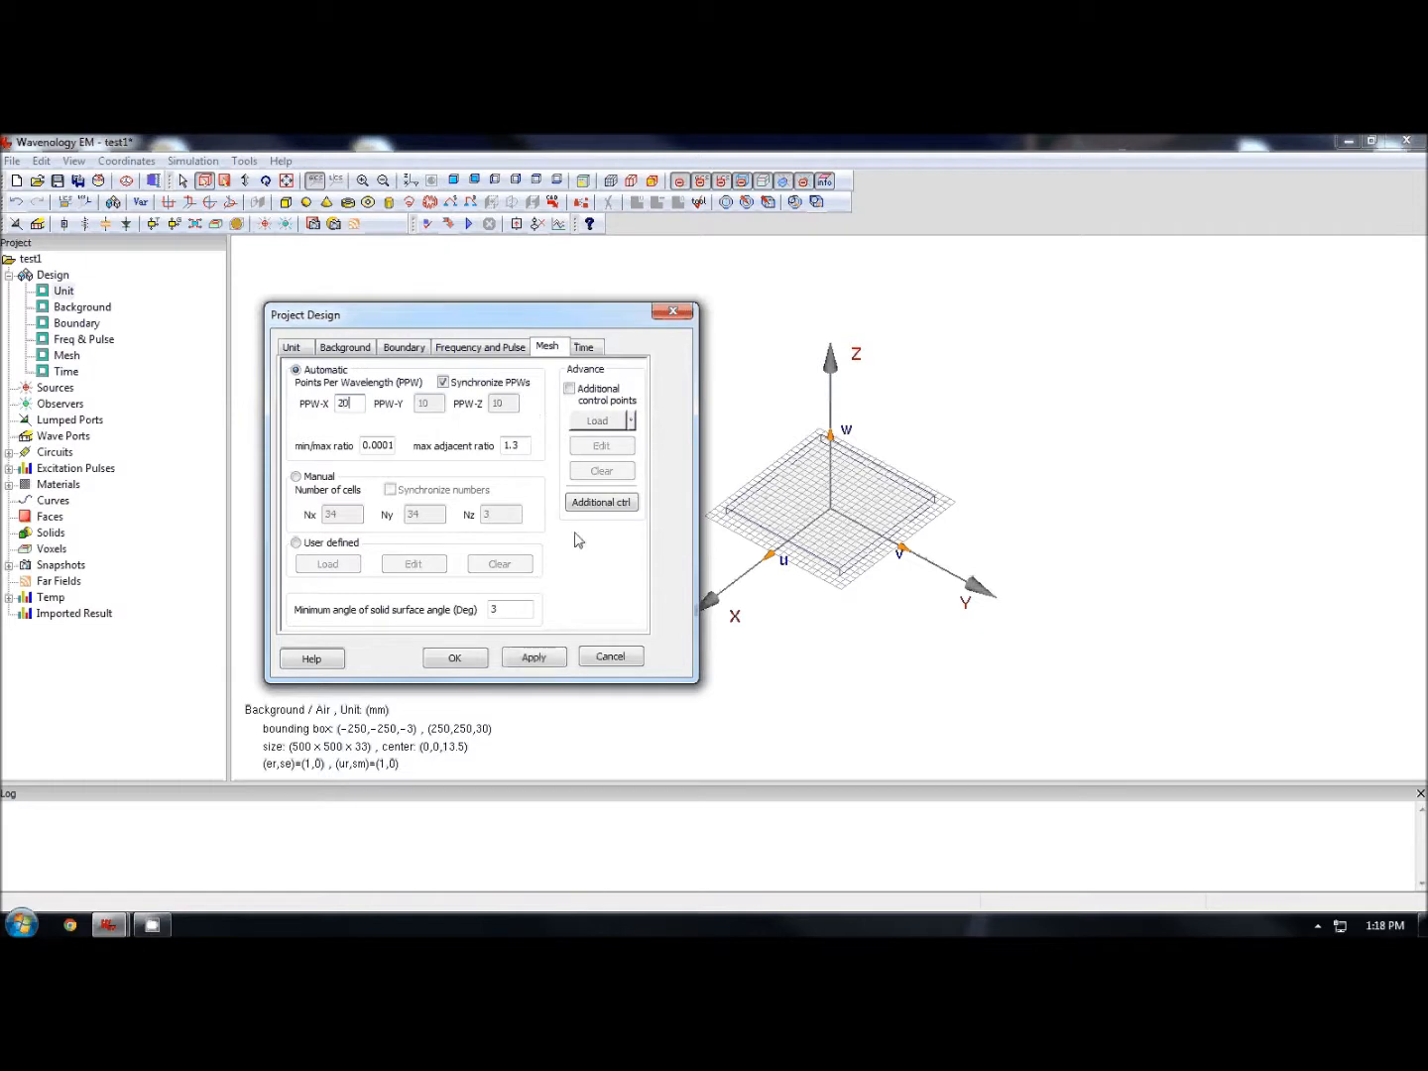
click(534, 657)
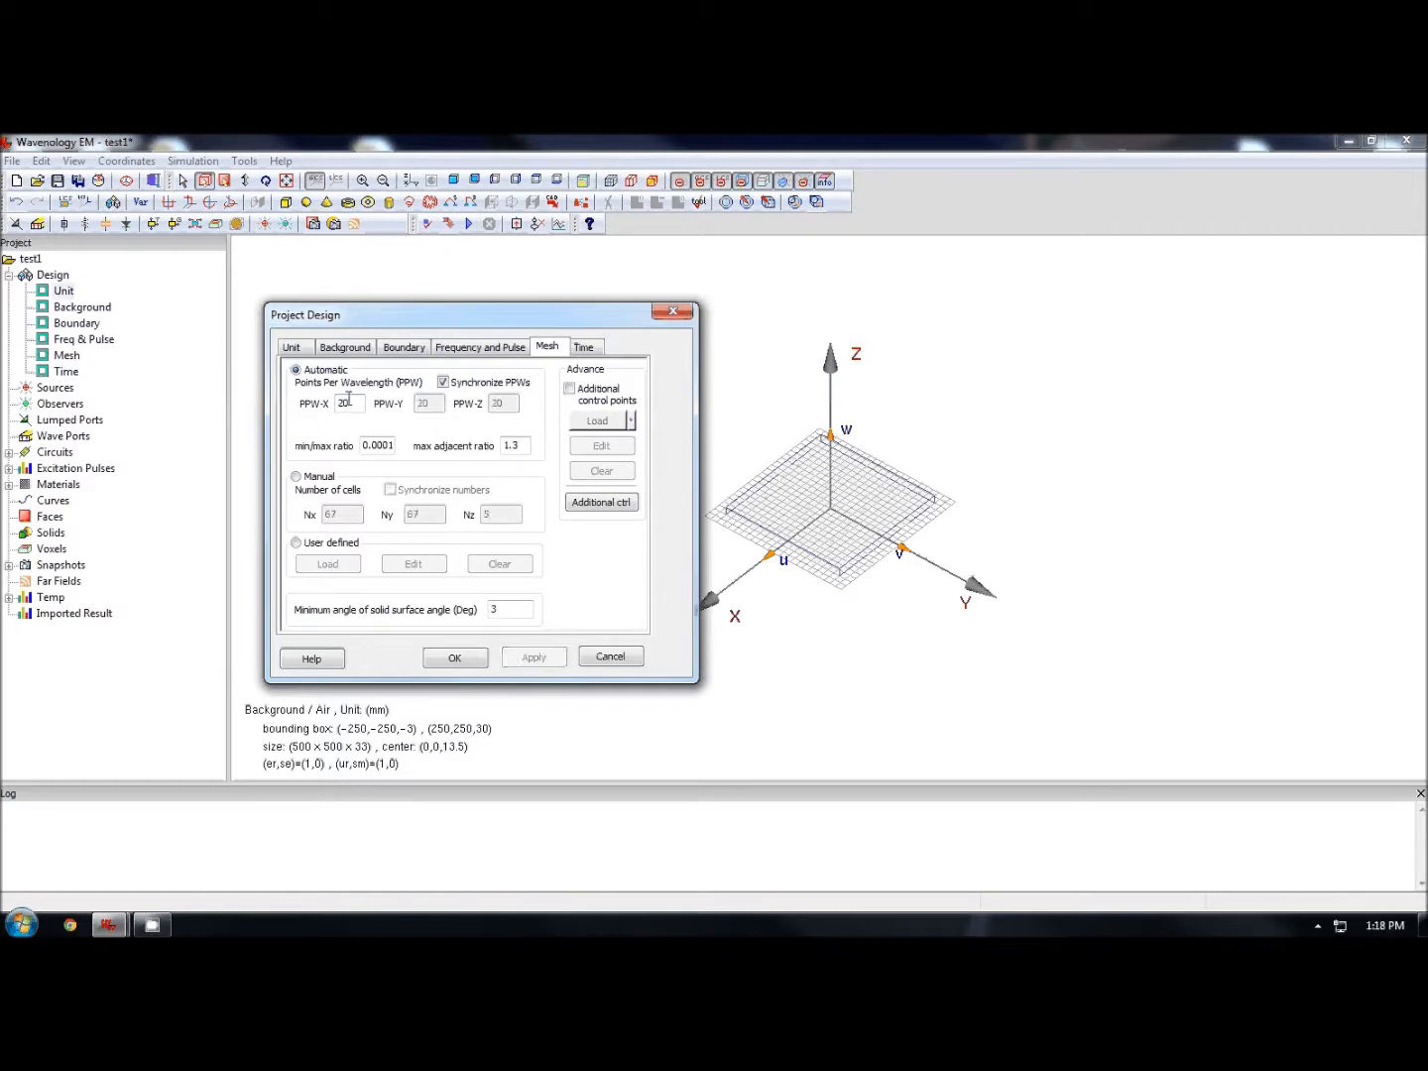
- Set the snapshot recordings per period of max f_energy to 5, apply, and close the project design dialog
click(587, 349)
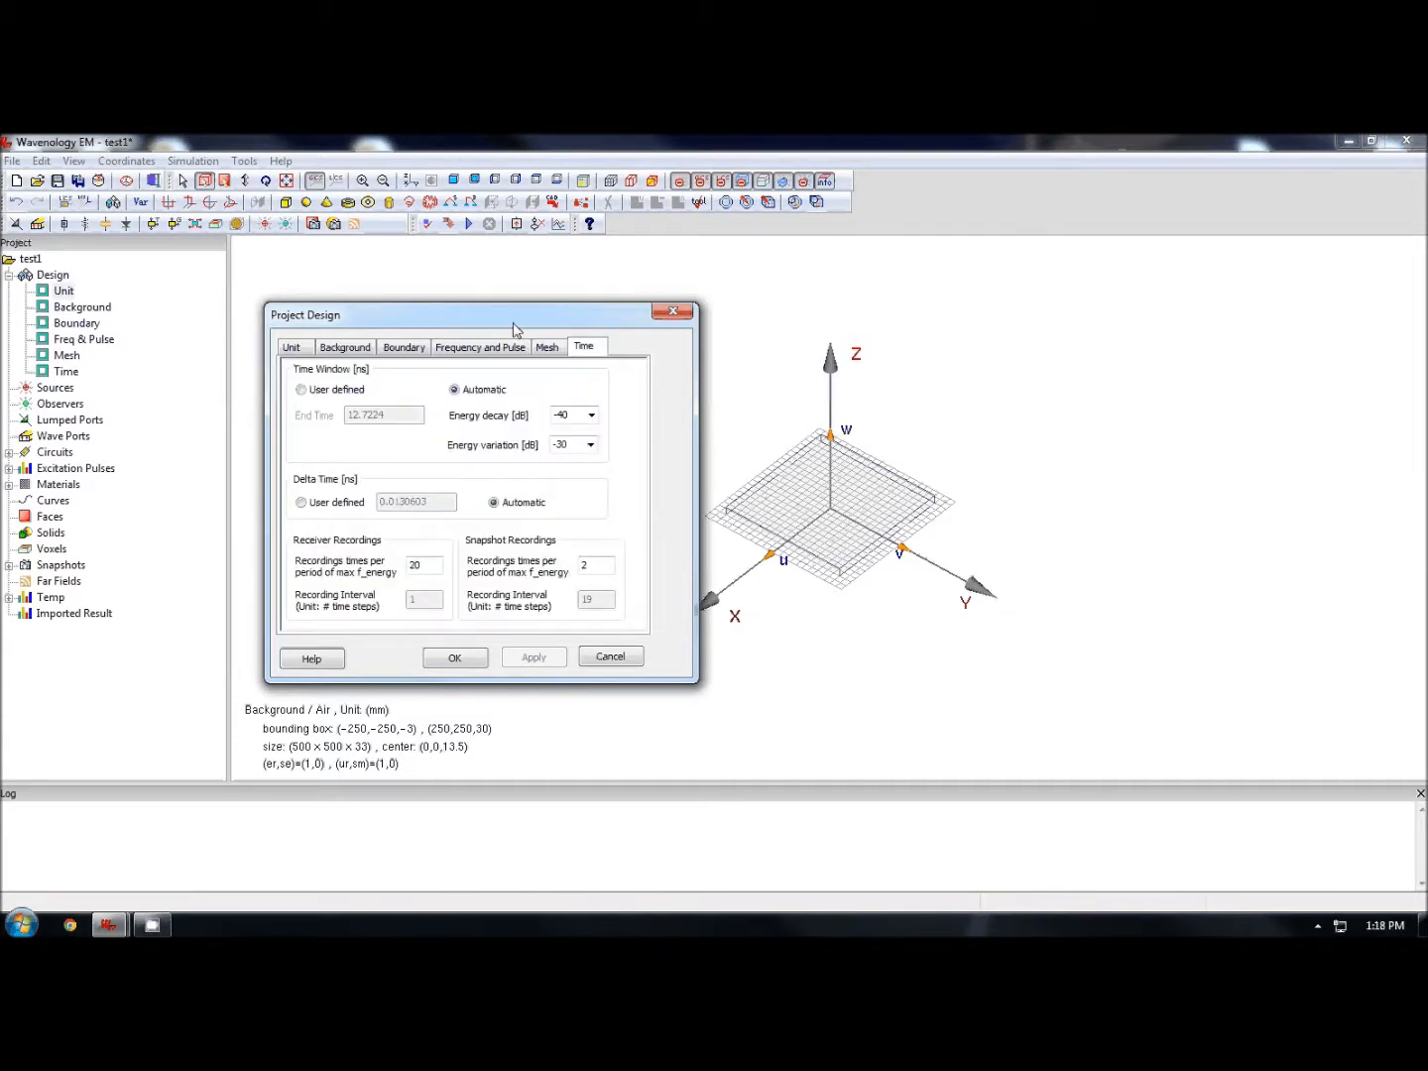
drag(514, 325, 648, 311)
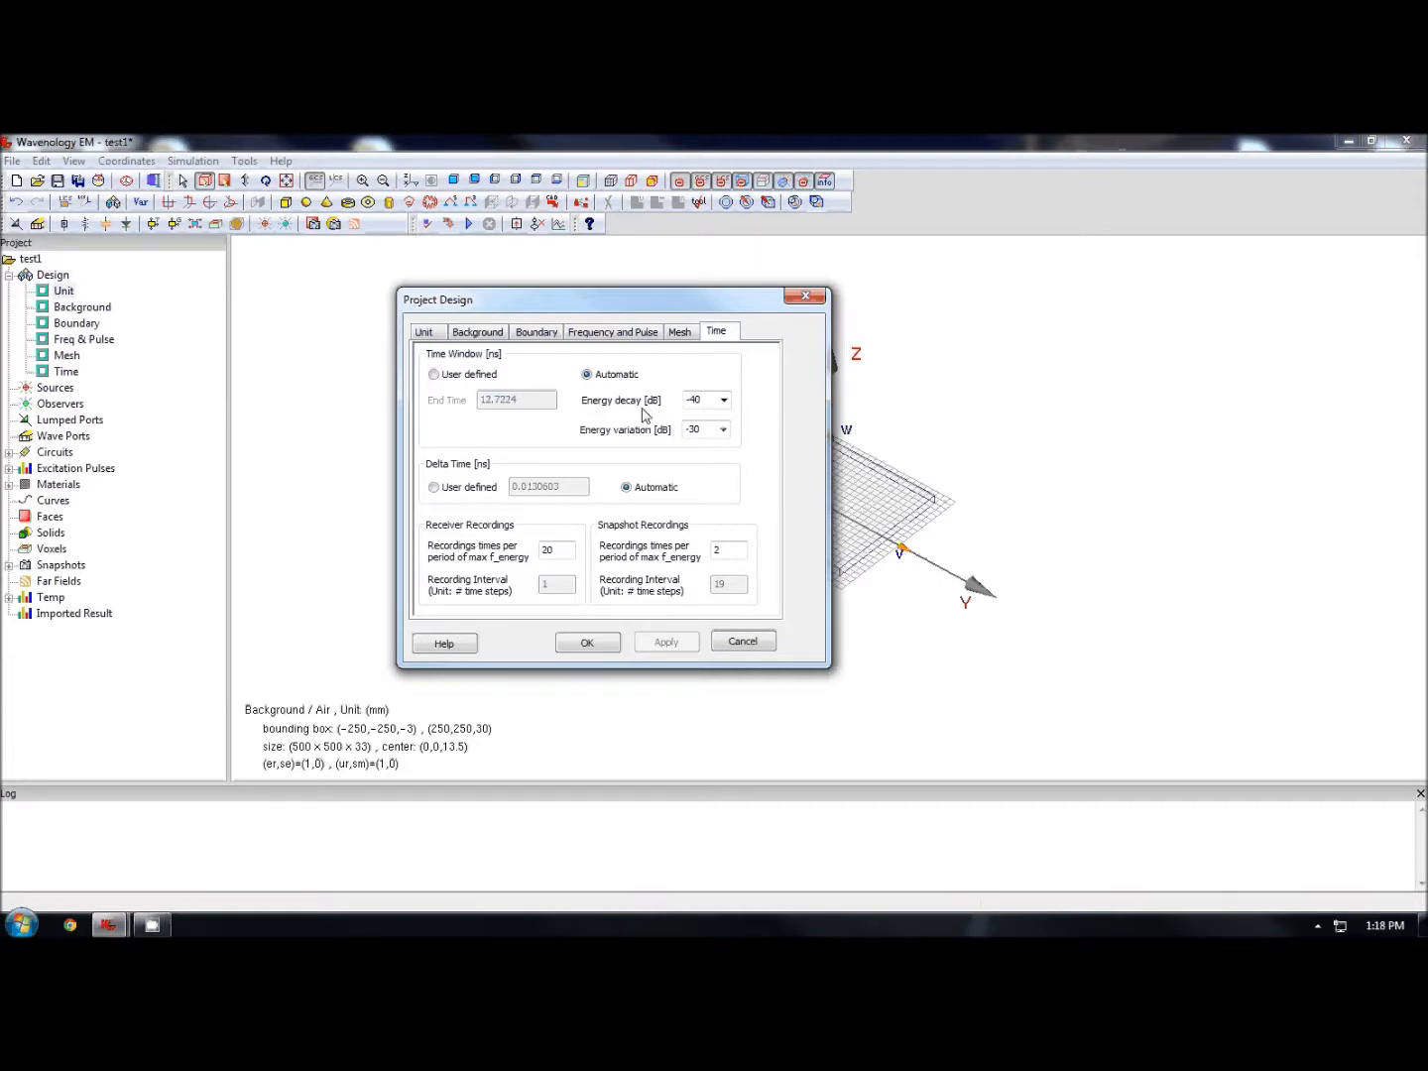
click(723, 399)
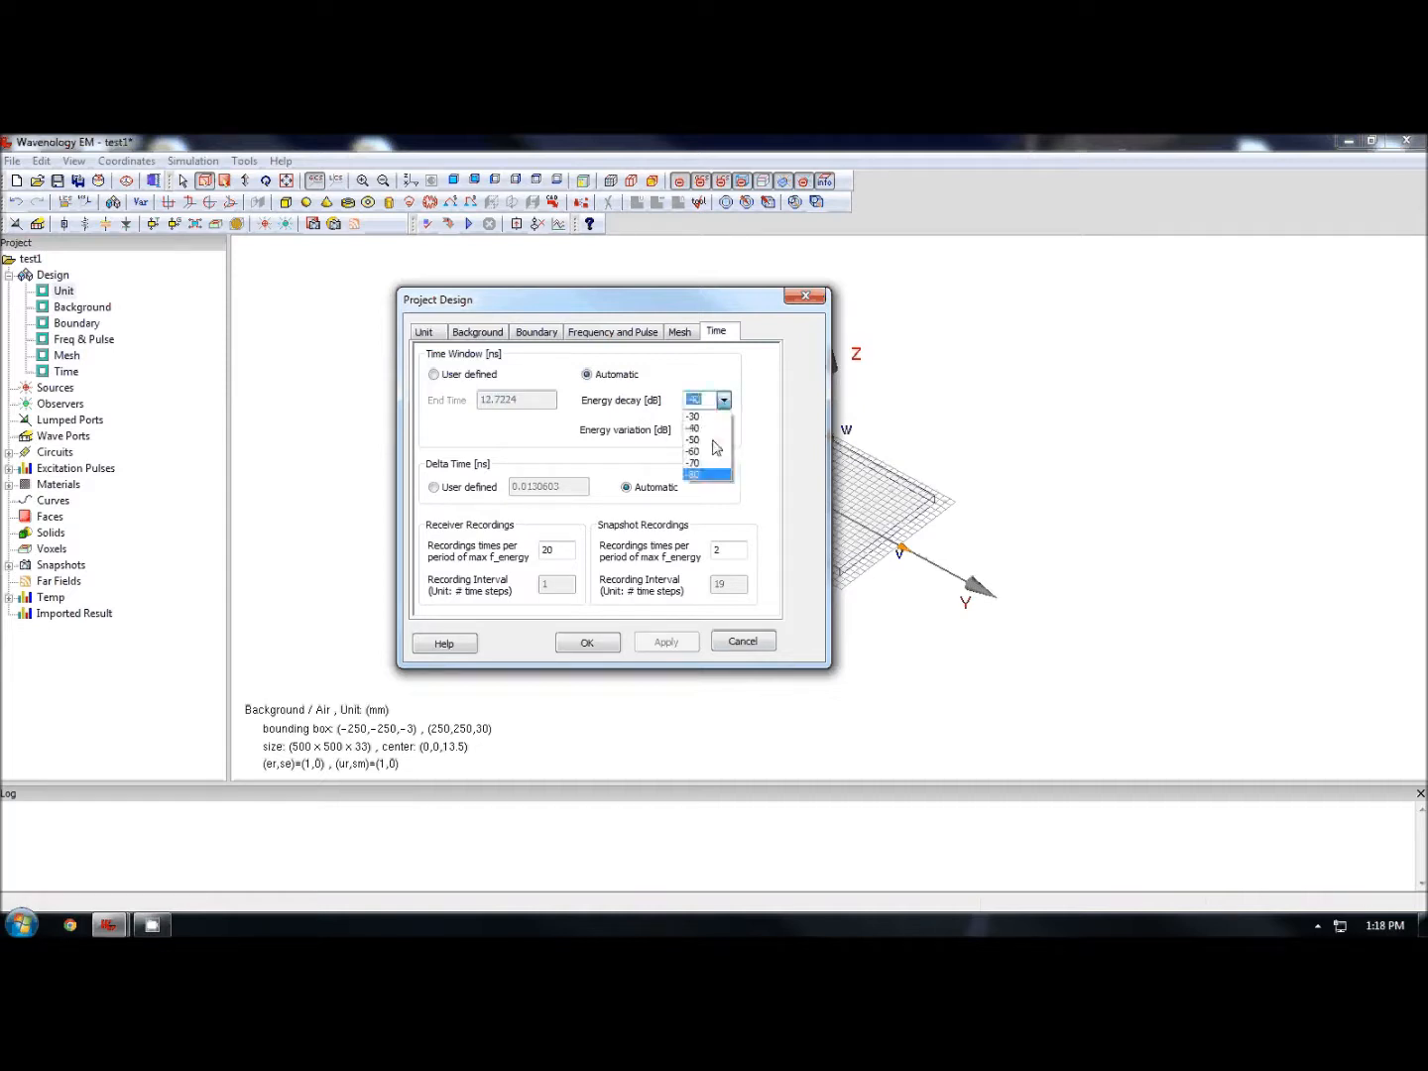
click(710, 430)
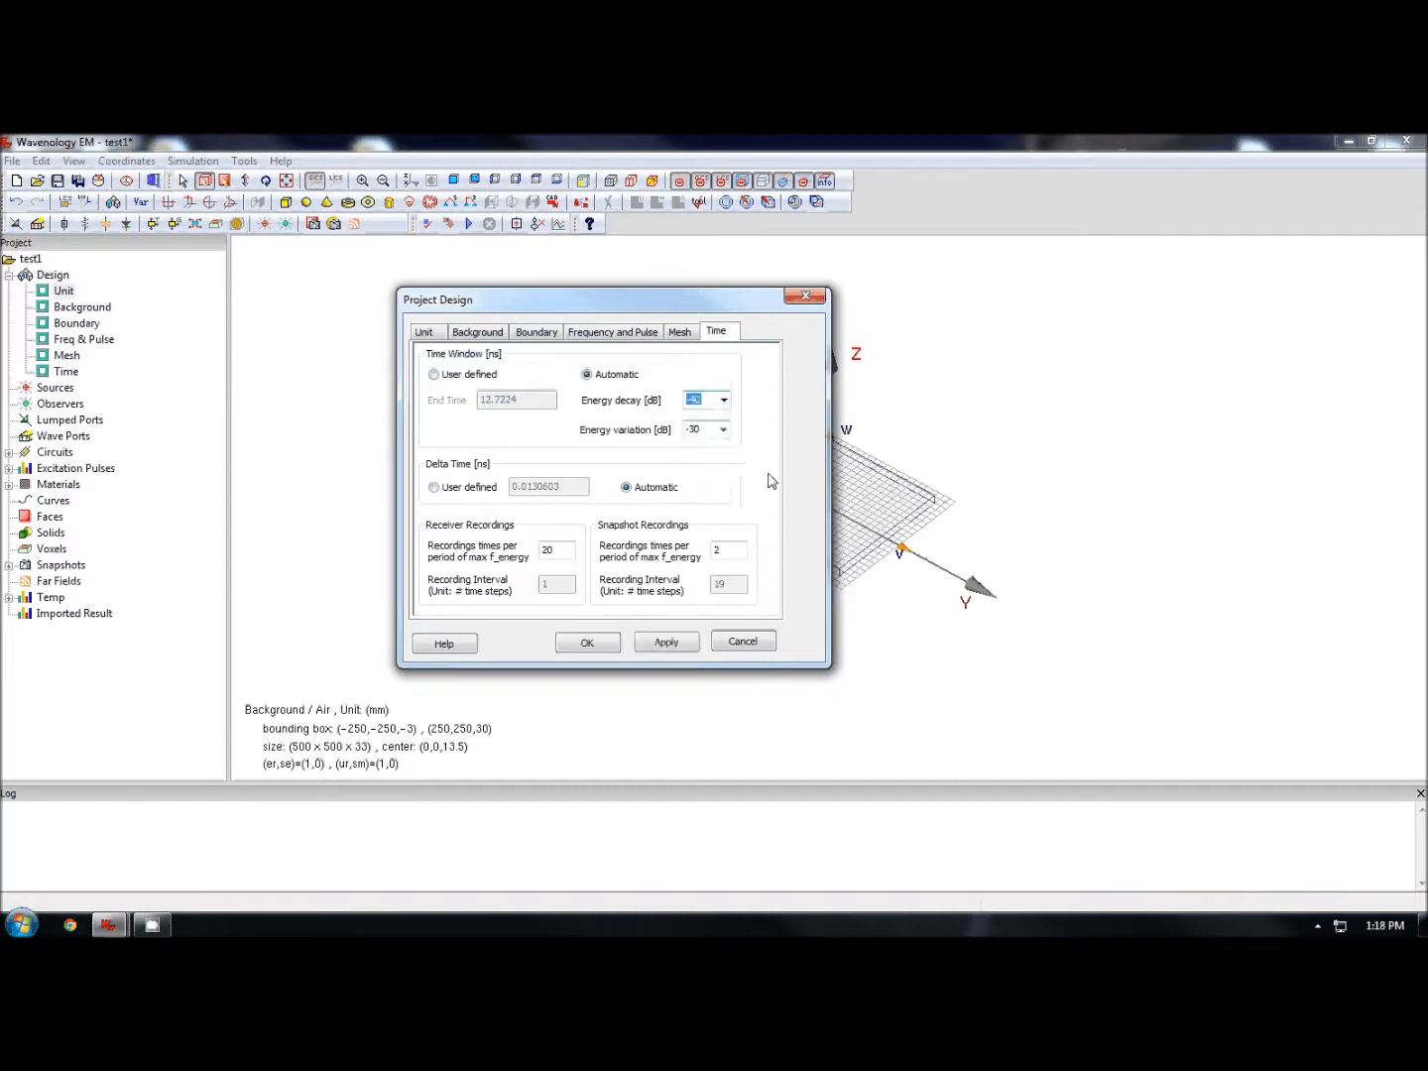
drag(714, 551, 788, 567)
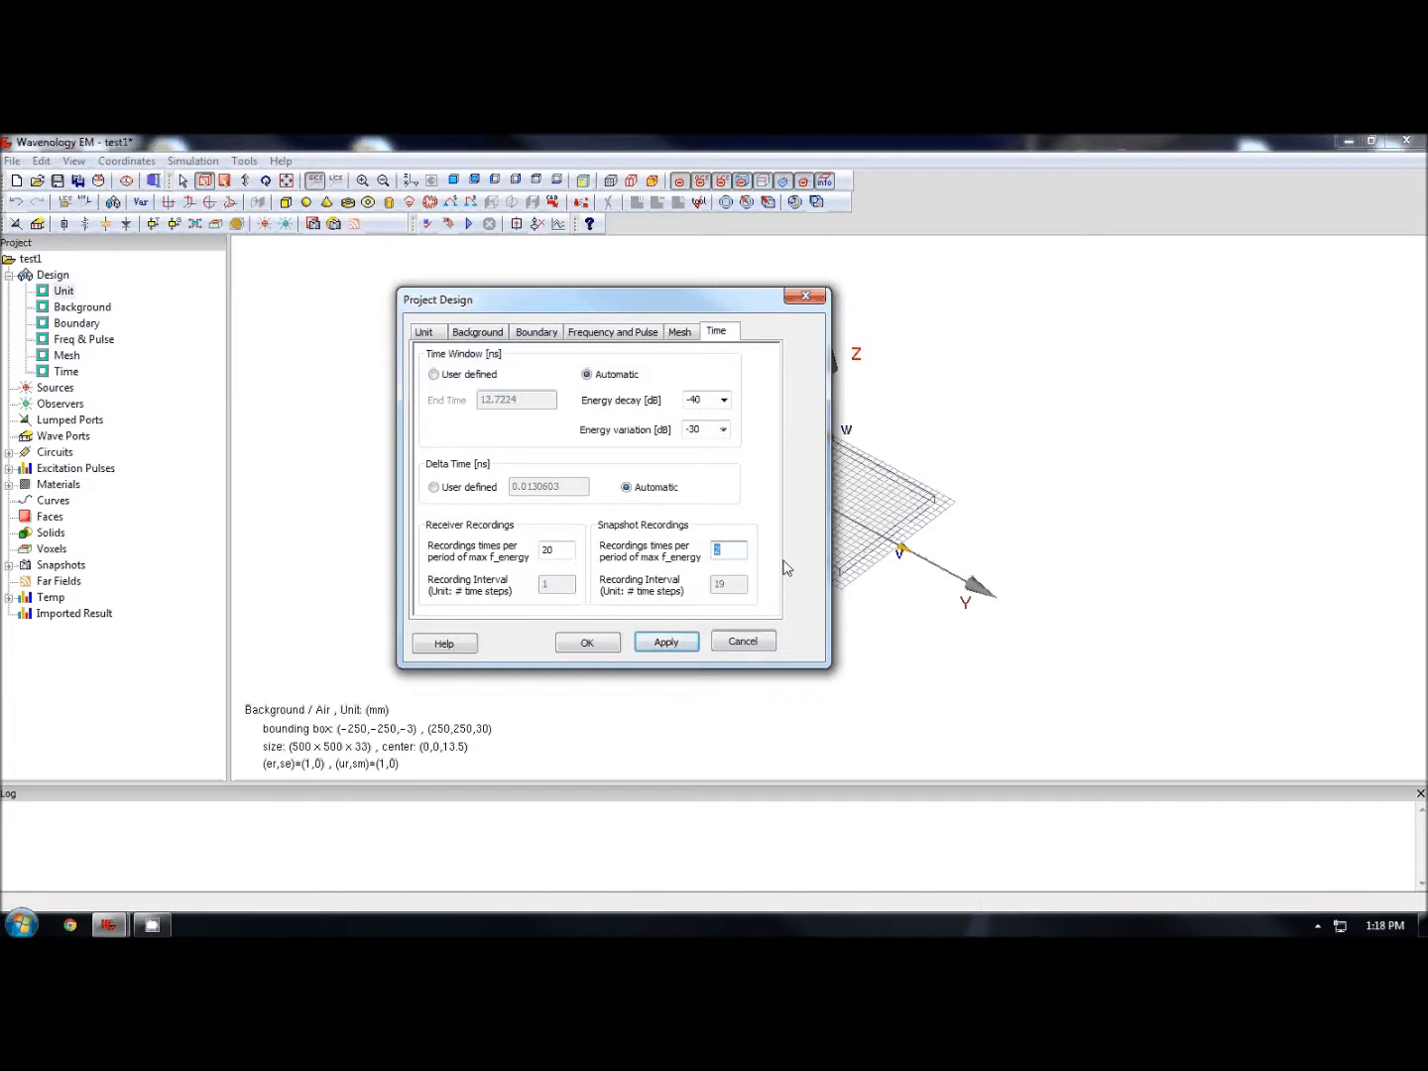
text(5)
click(683, 644)
click(586, 645)
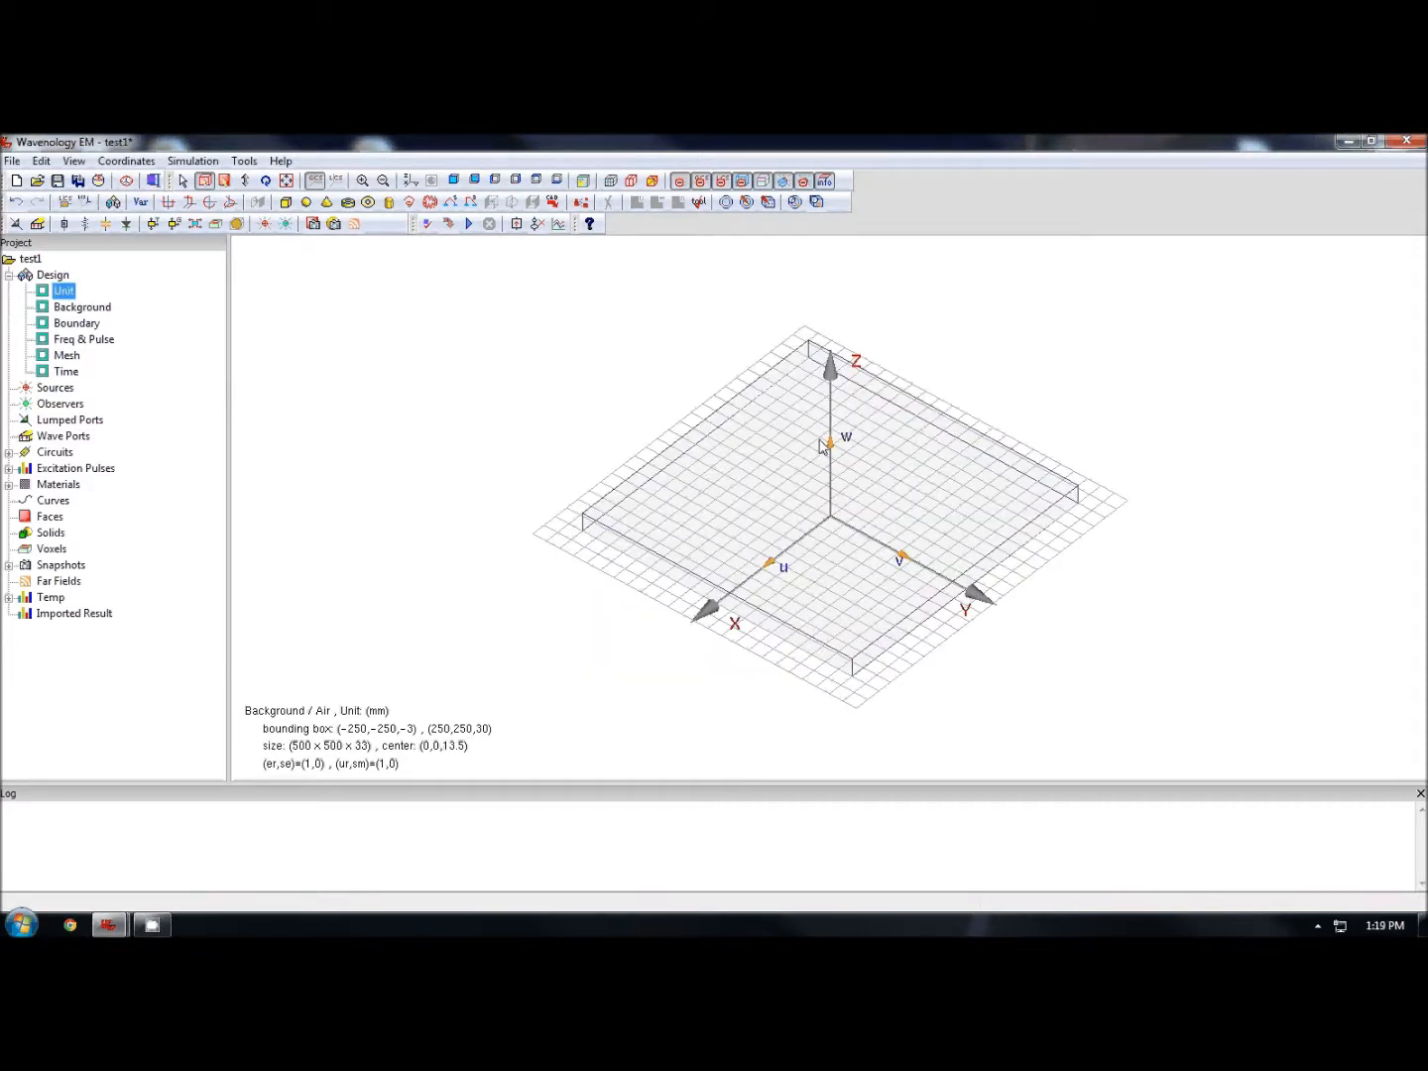
- Create a PEC box named ground with lower corner -40 -40 -1 and upper corner 40 40 0
drag(820, 446, 822, 526)
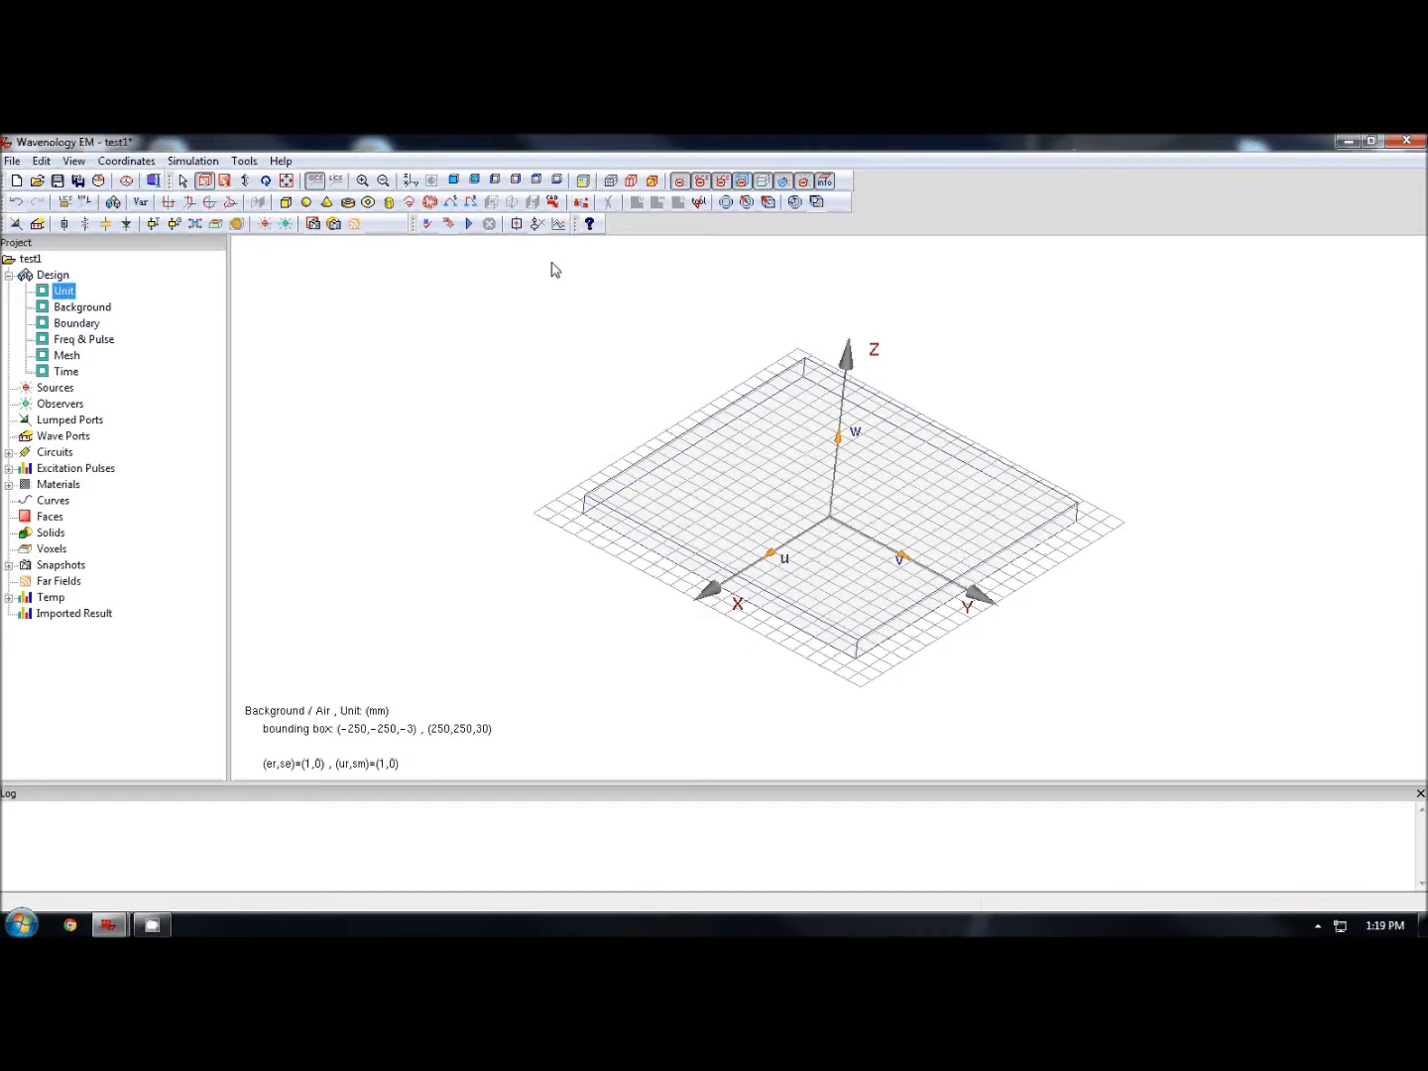
click(286, 203)
drag(803, 386, 632, 333)
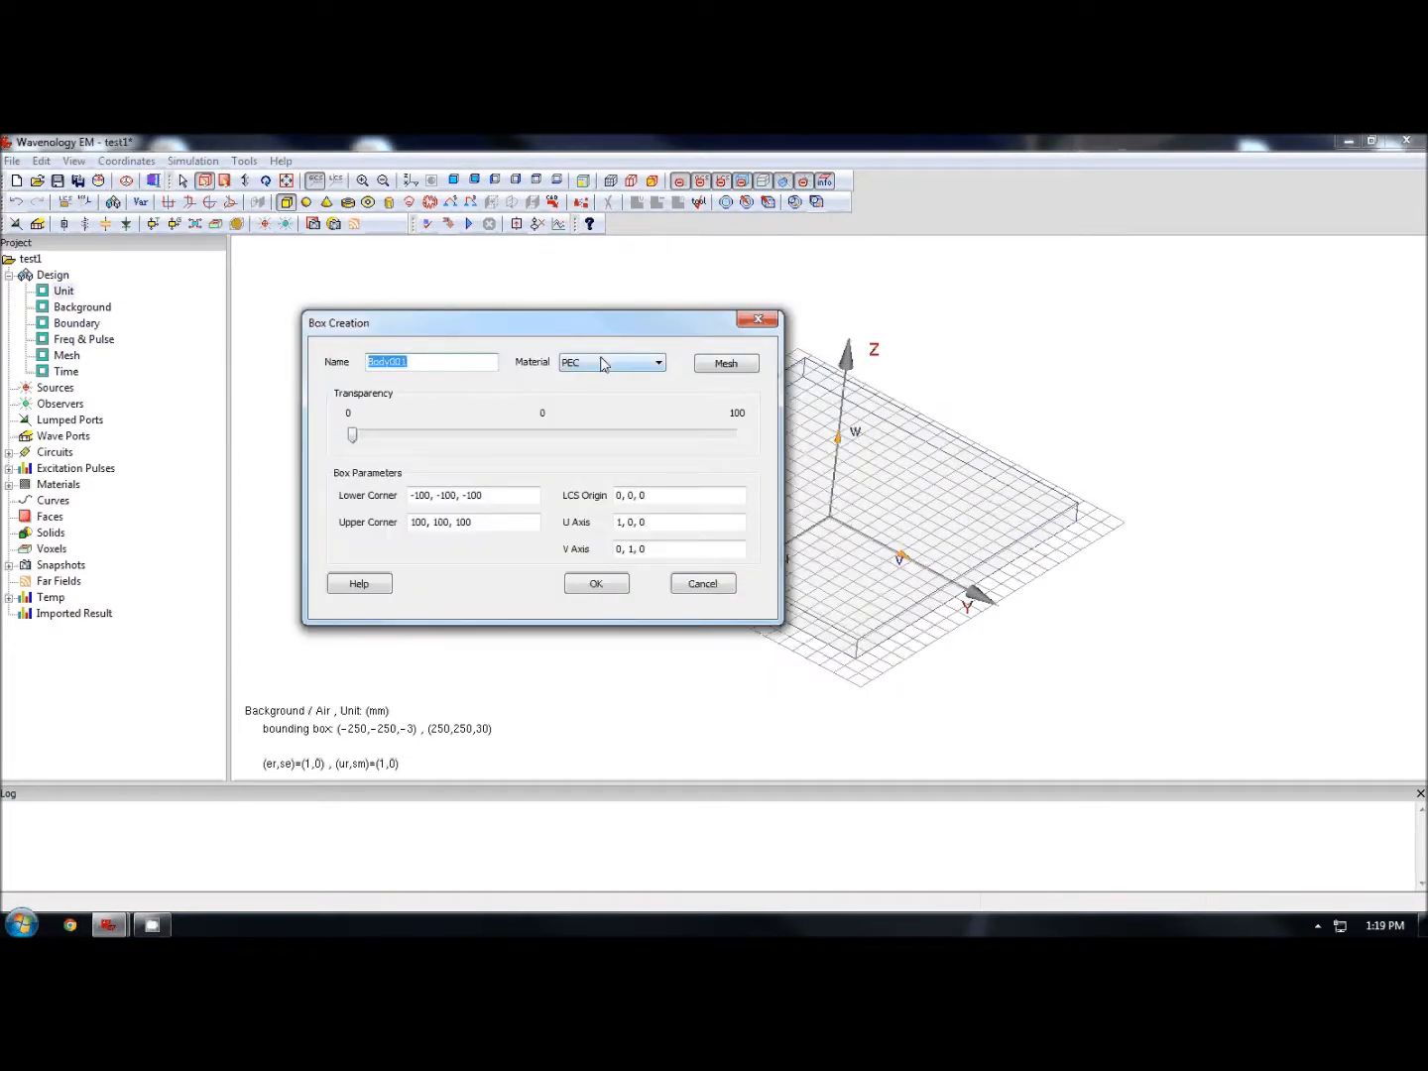
text(ground)
key(Tab)
text(-40, -)
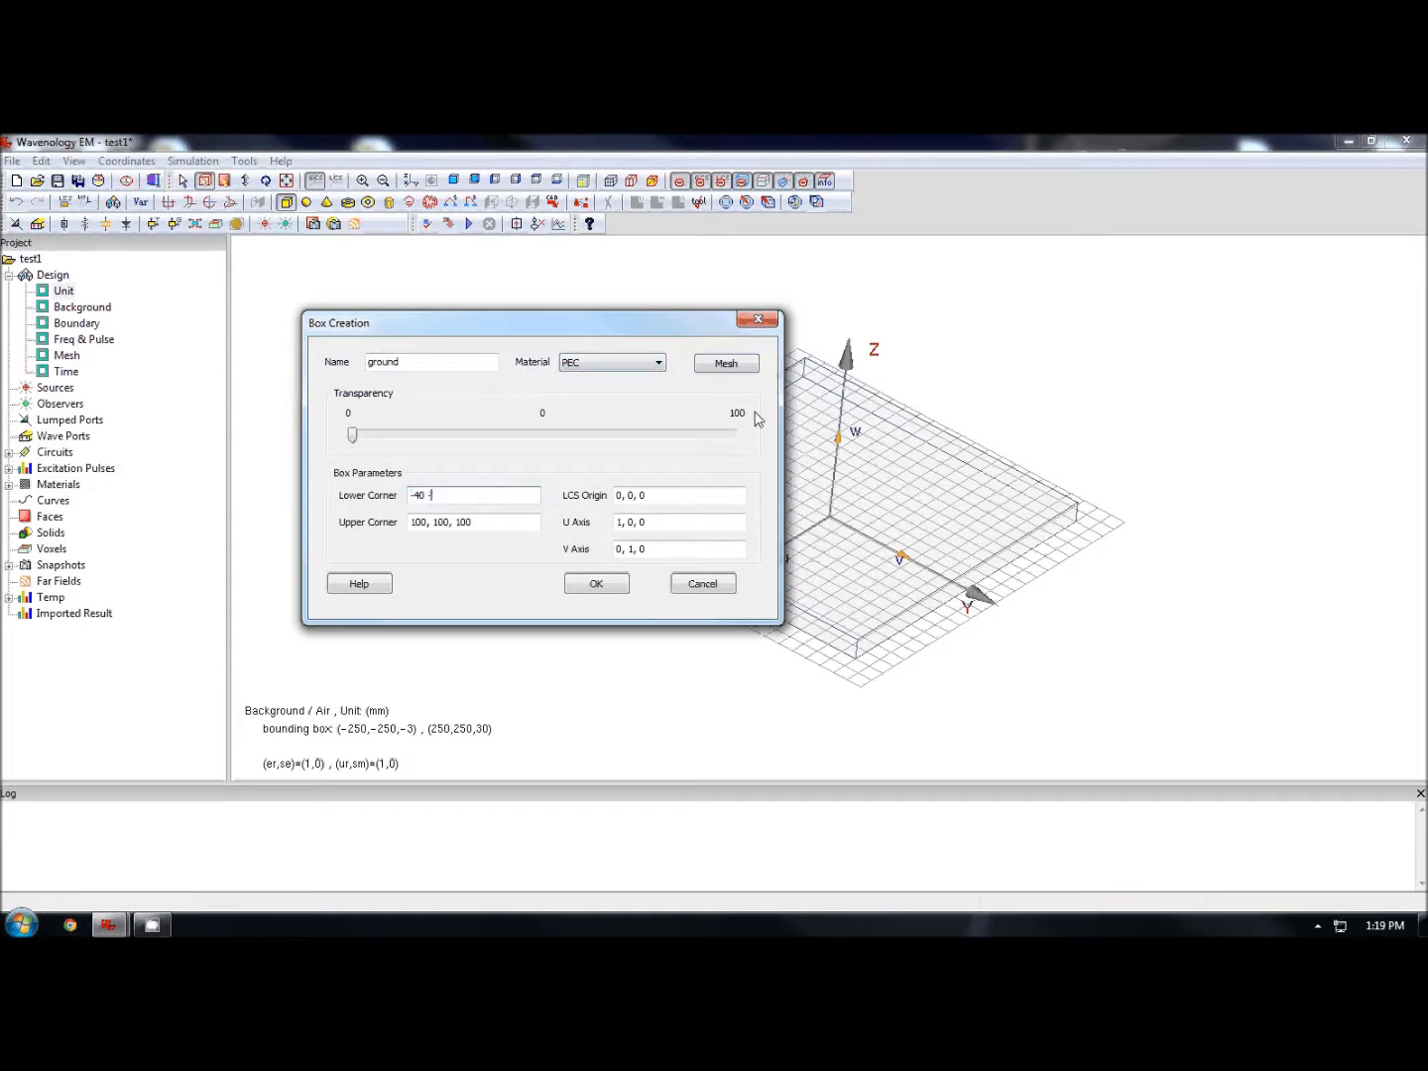
text(40, -1)
key(Tab)
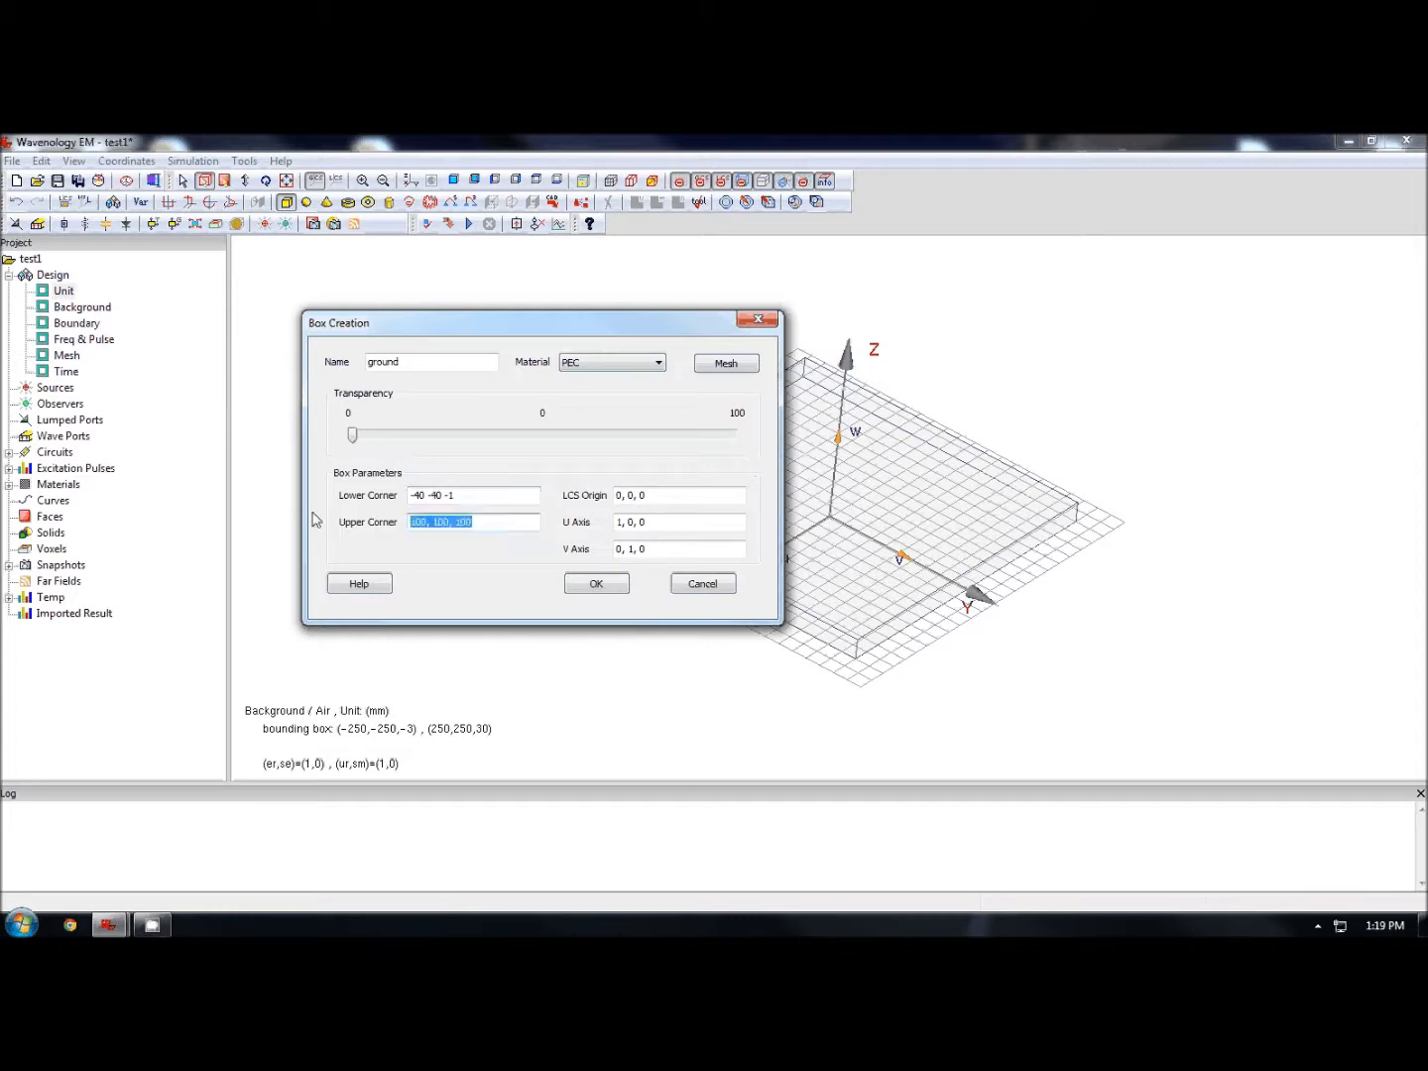
text(40 40 0)
click(596, 585)
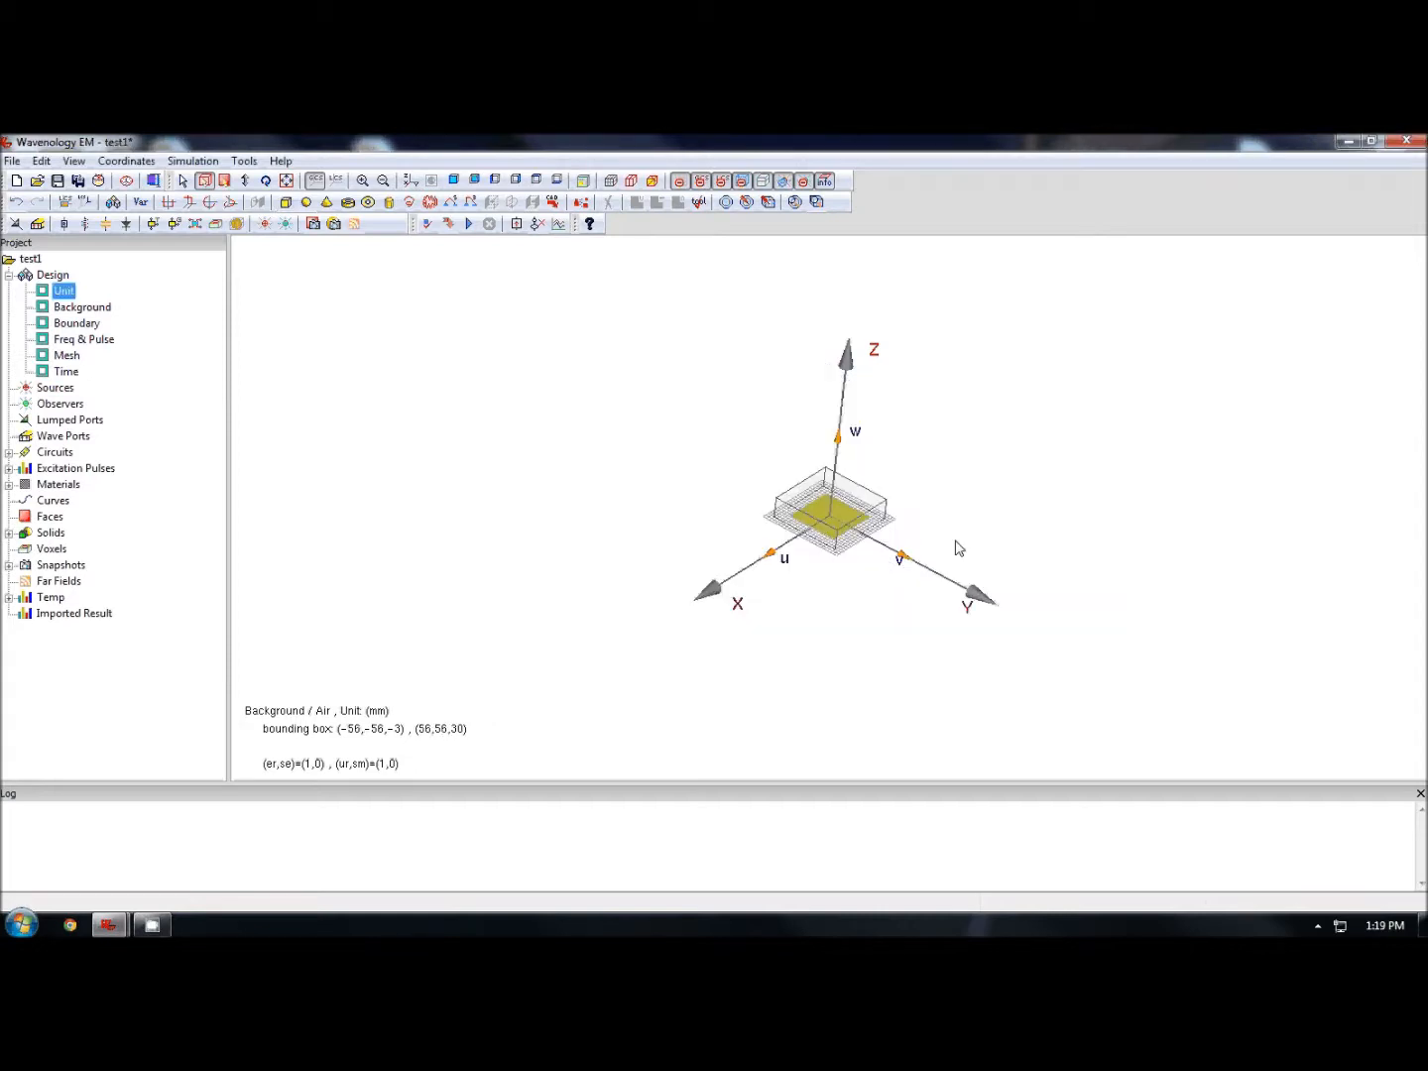
- Fit the model in view and orbit around the ground plane to inspect it
click(410, 183)
drag(910, 546, 900, 400)
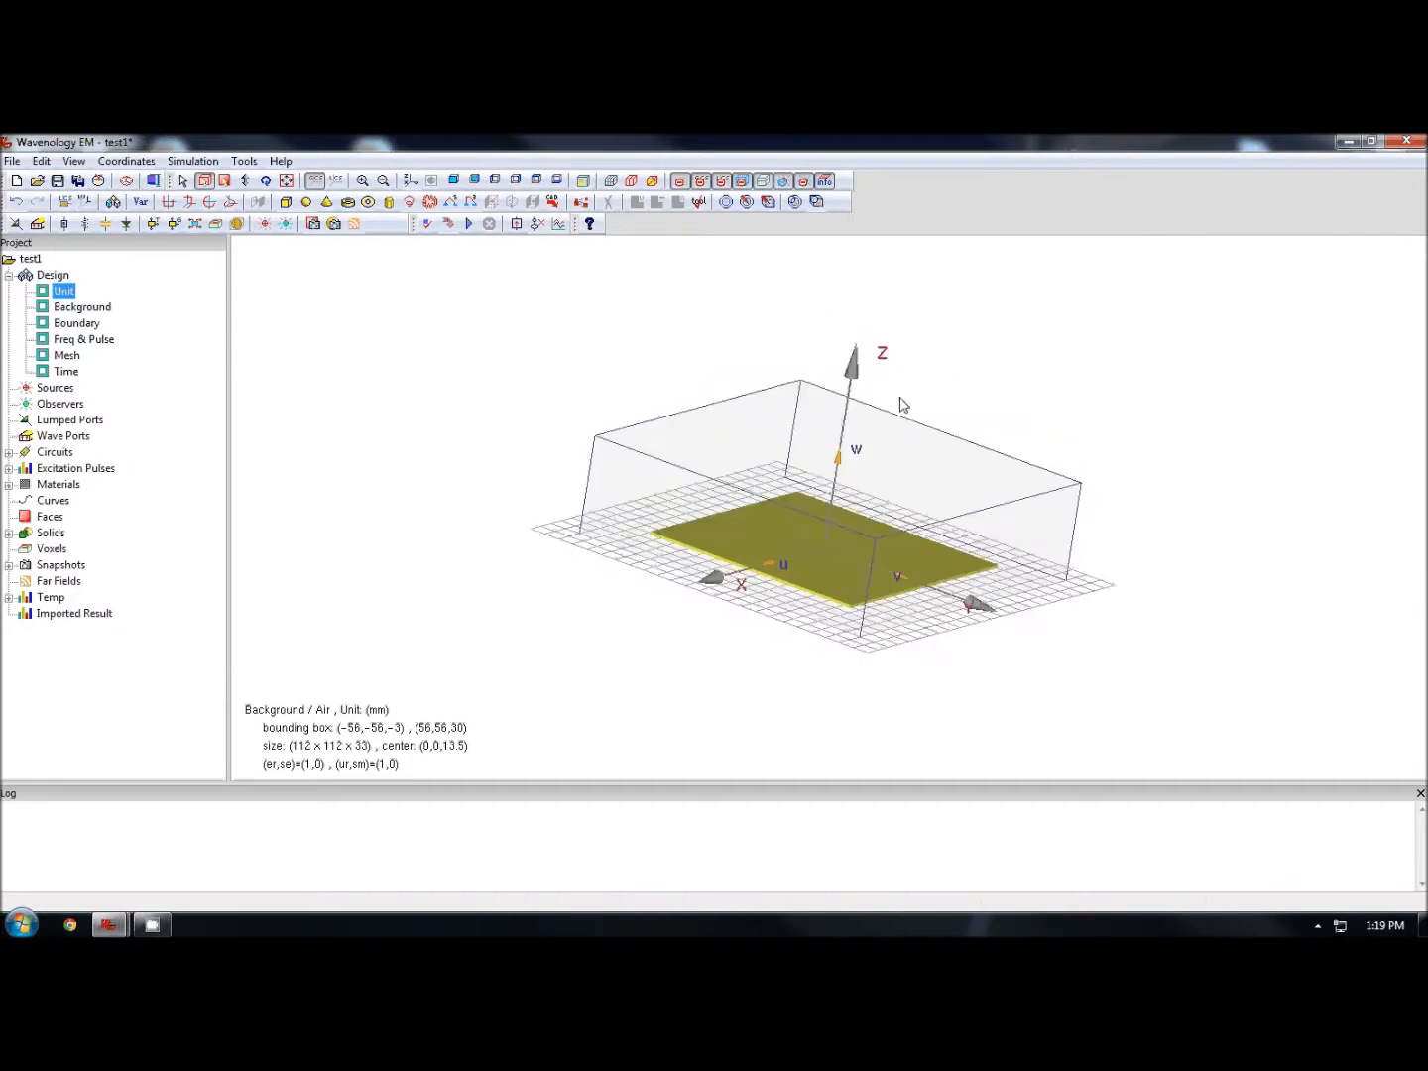
drag(843, 528, 743, 504)
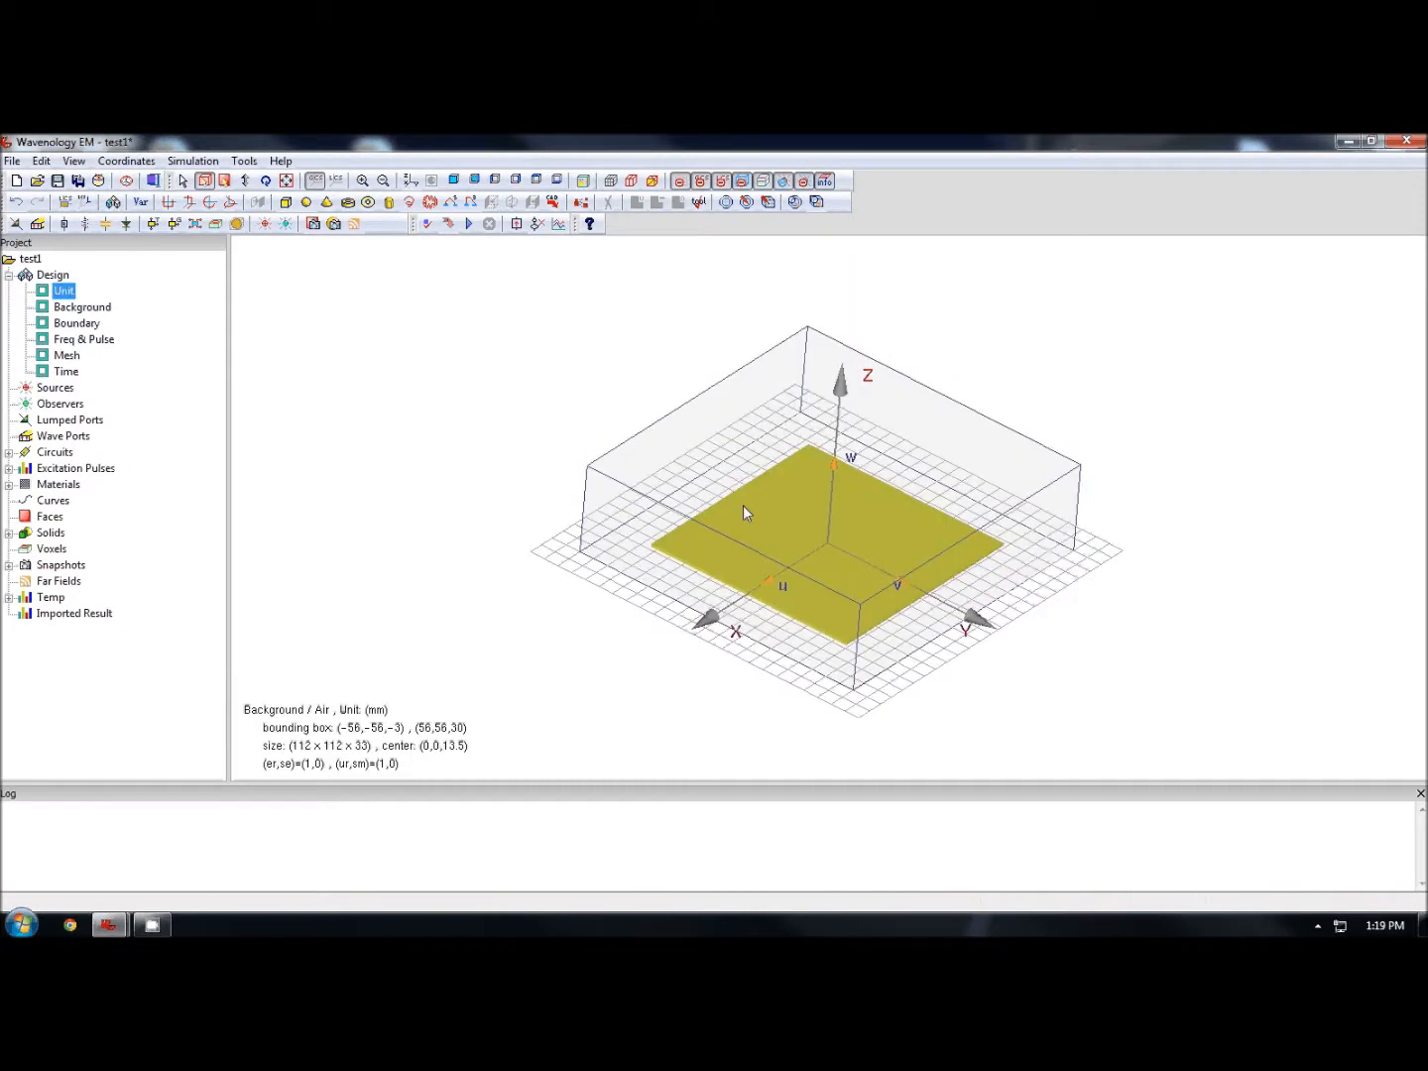
- Start creating a new box and name it substrate
click(288, 202)
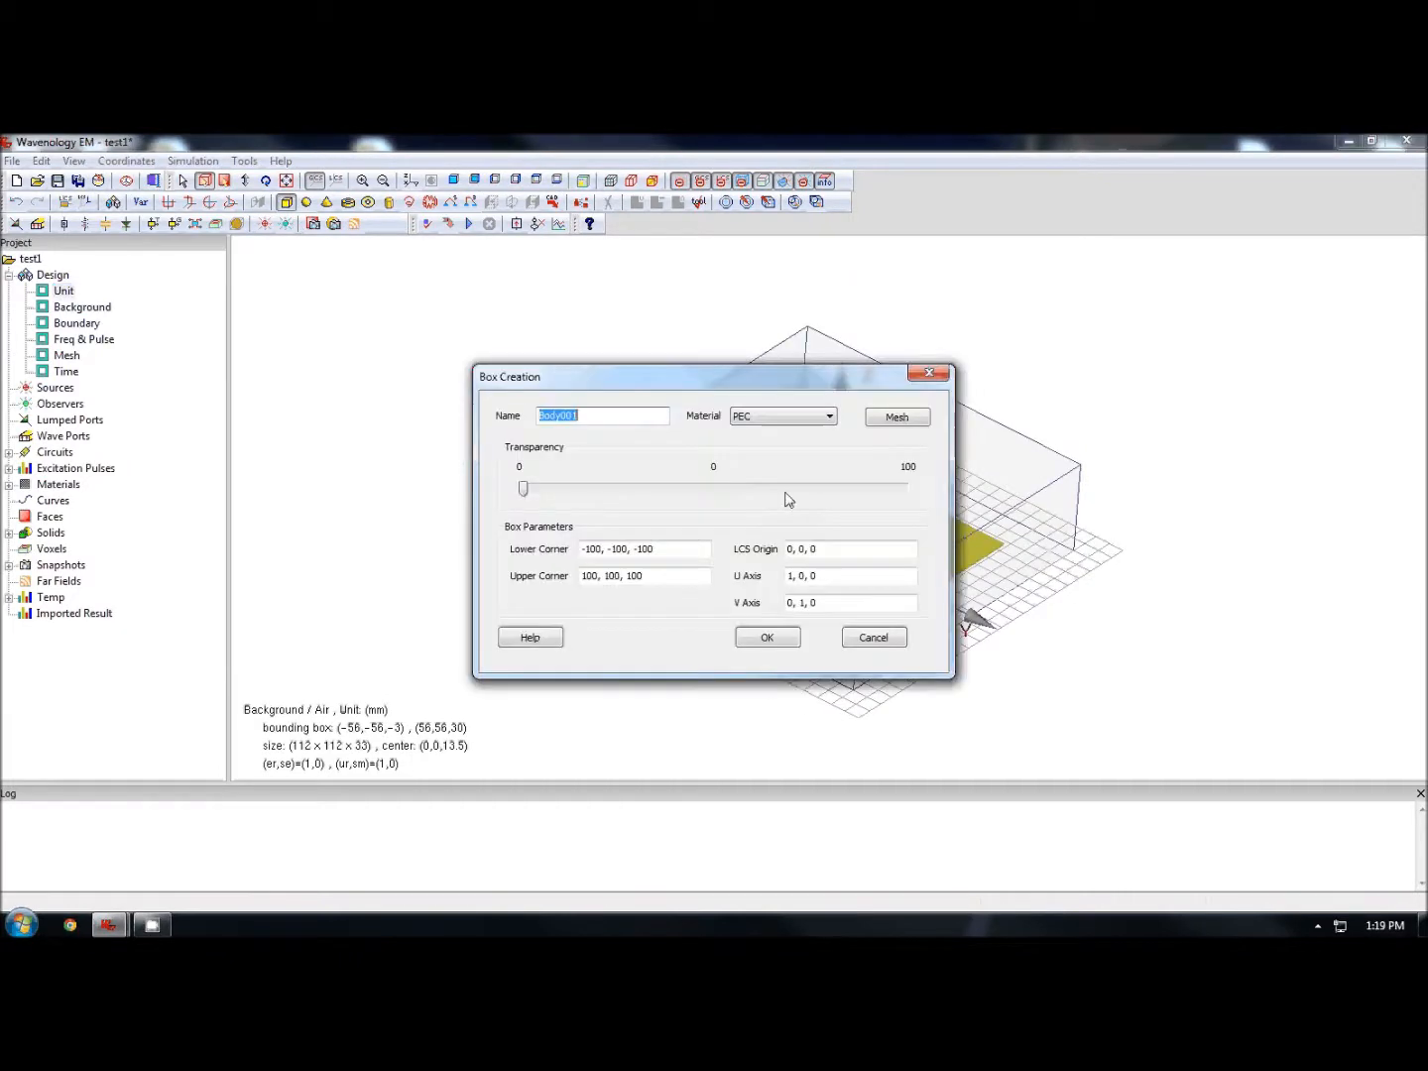
click(784, 416)
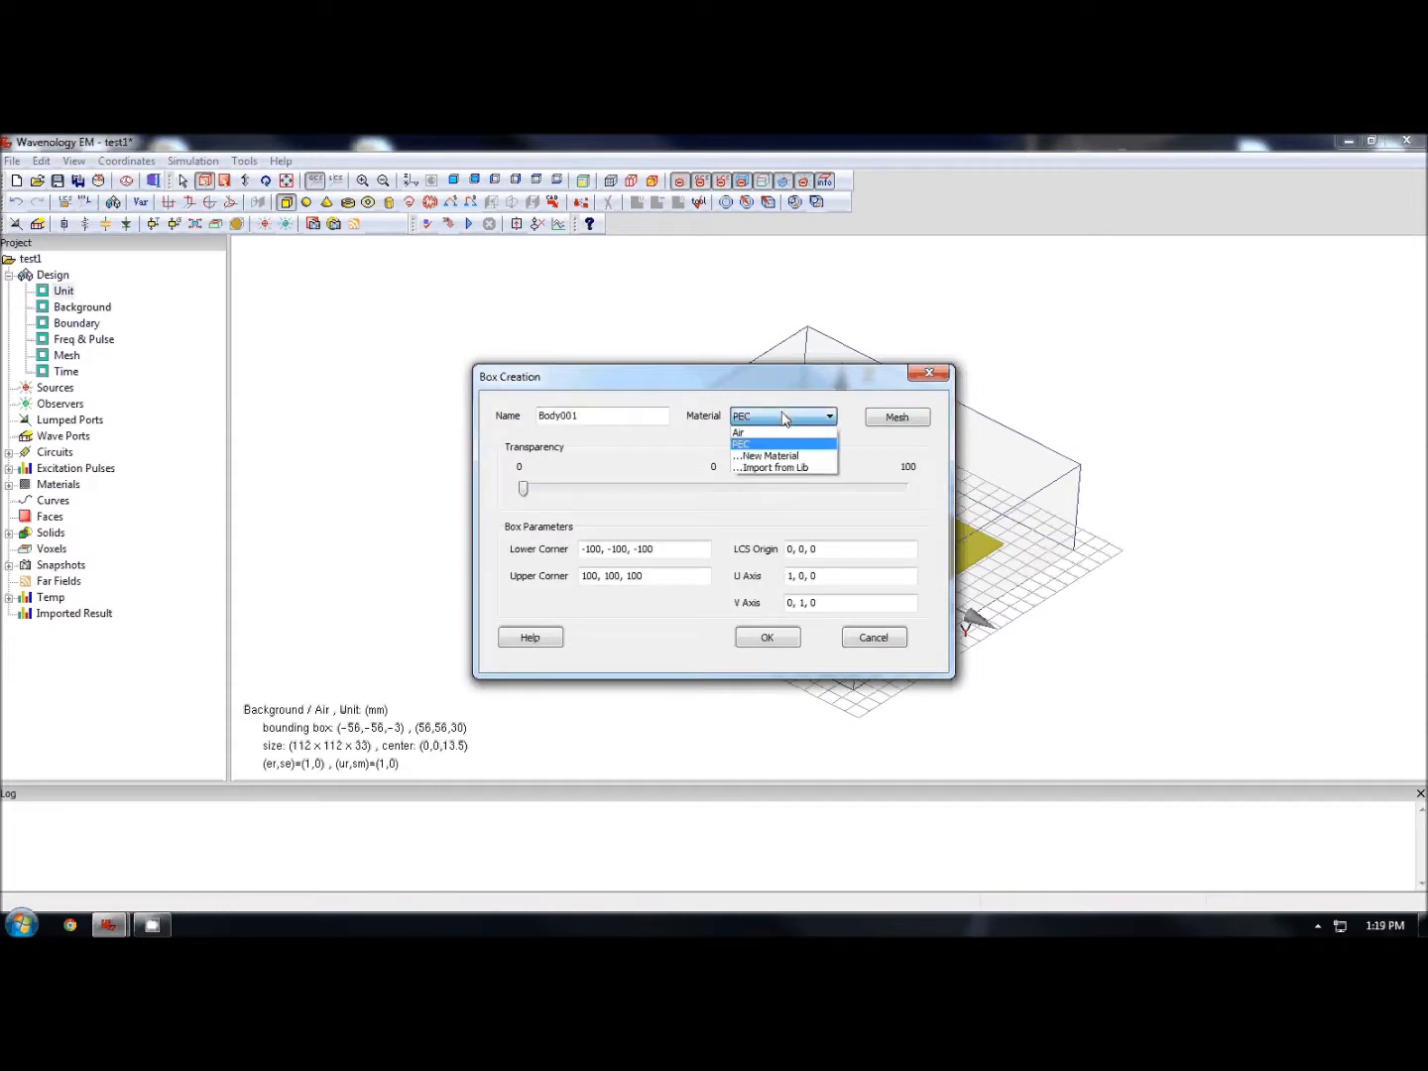
click(630, 422)
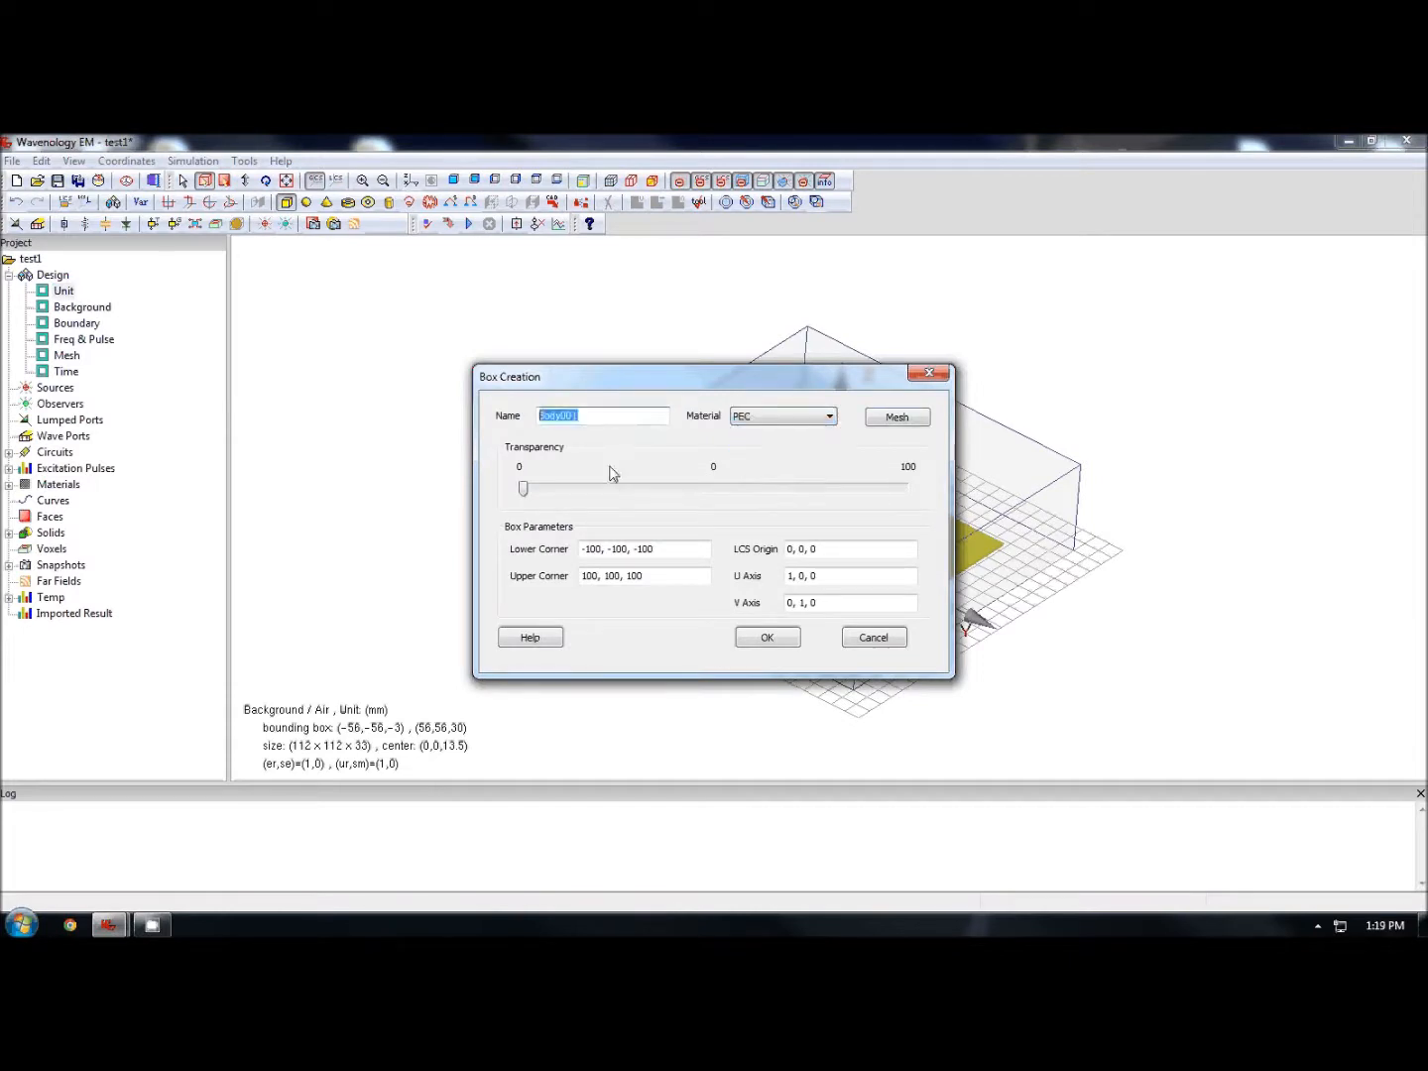
text(substrate)
- Create a new material named PCB for the substrate and give it a dark green colour
click(761, 417)
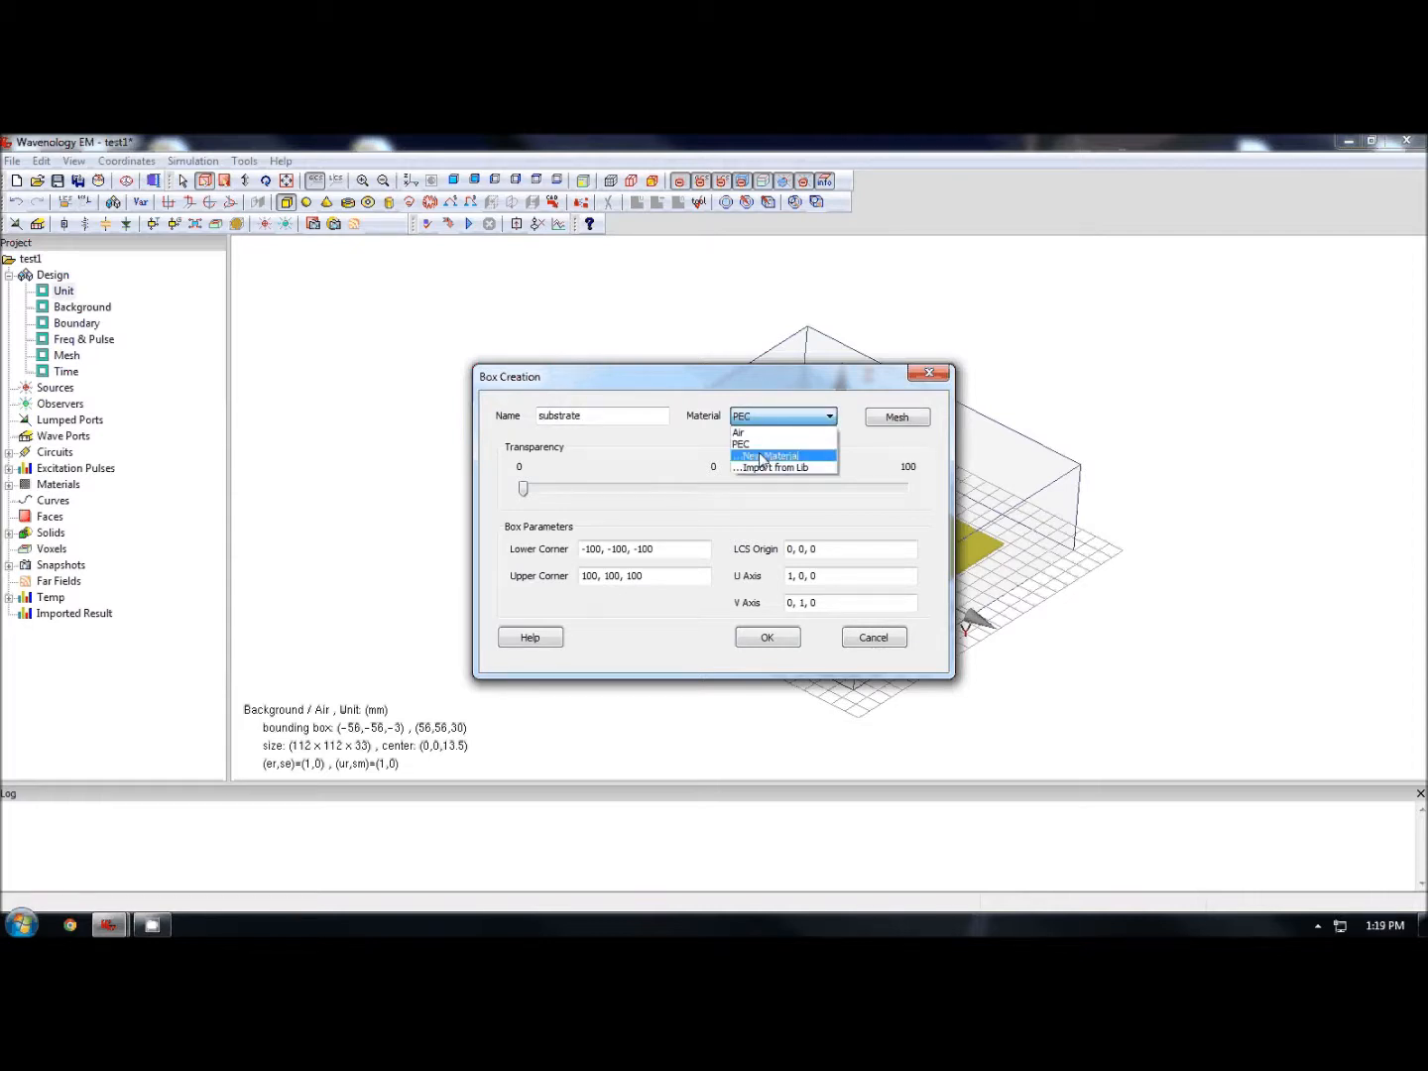
click(760, 456)
drag(643, 438, 496, 439)
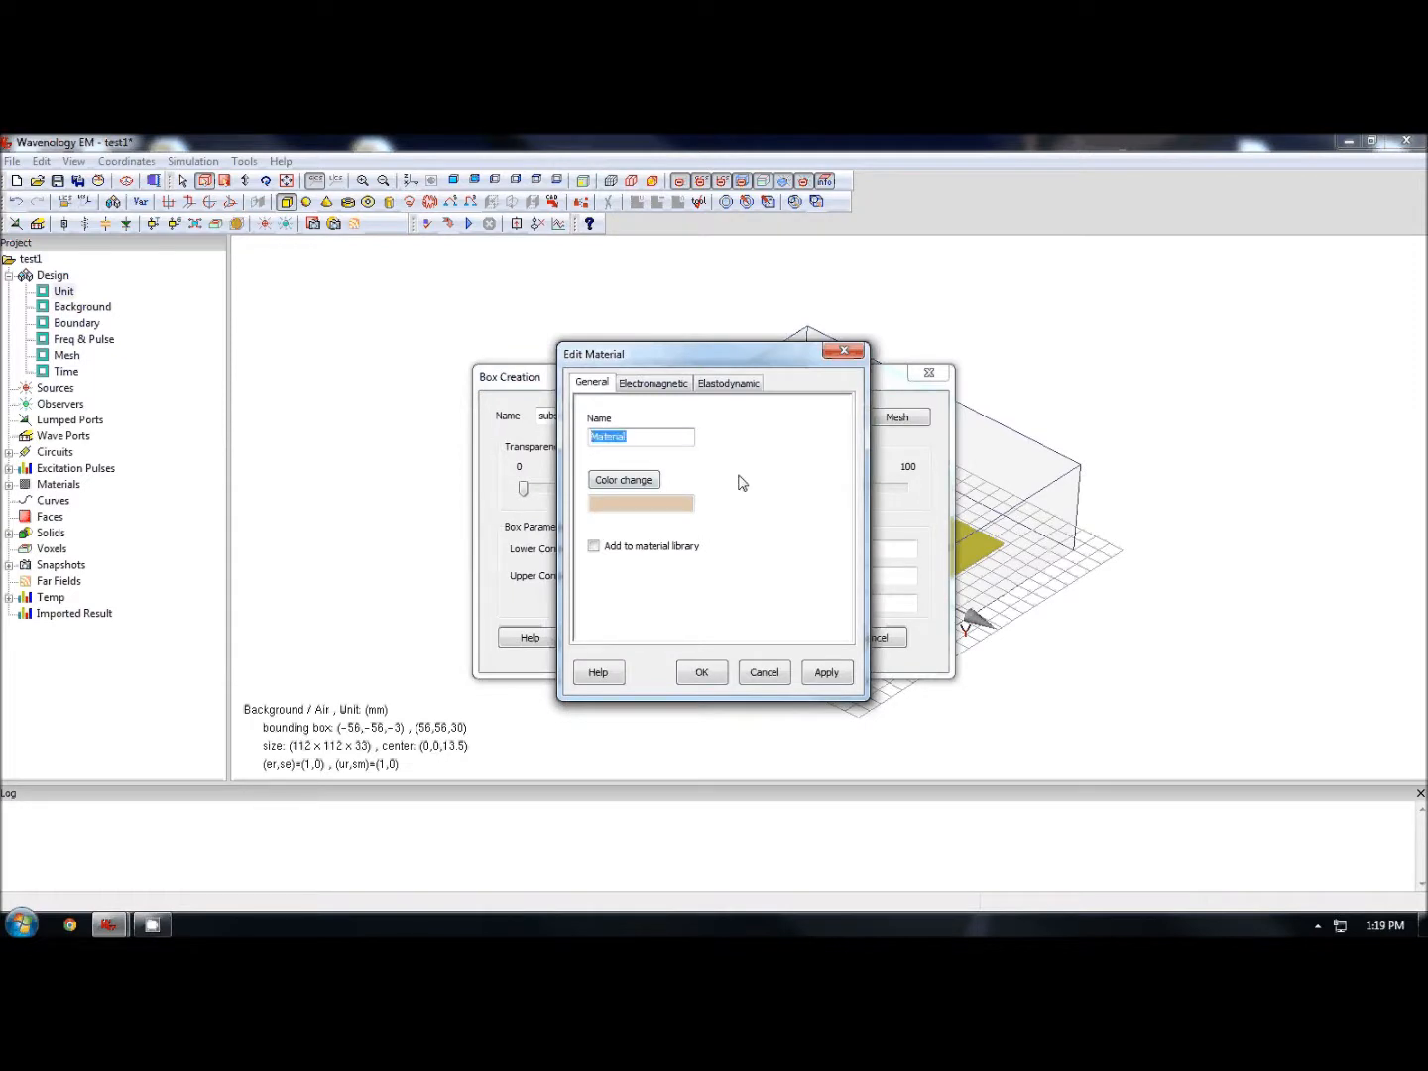
text(PCB)
click(624, 481)
click(632, 499)
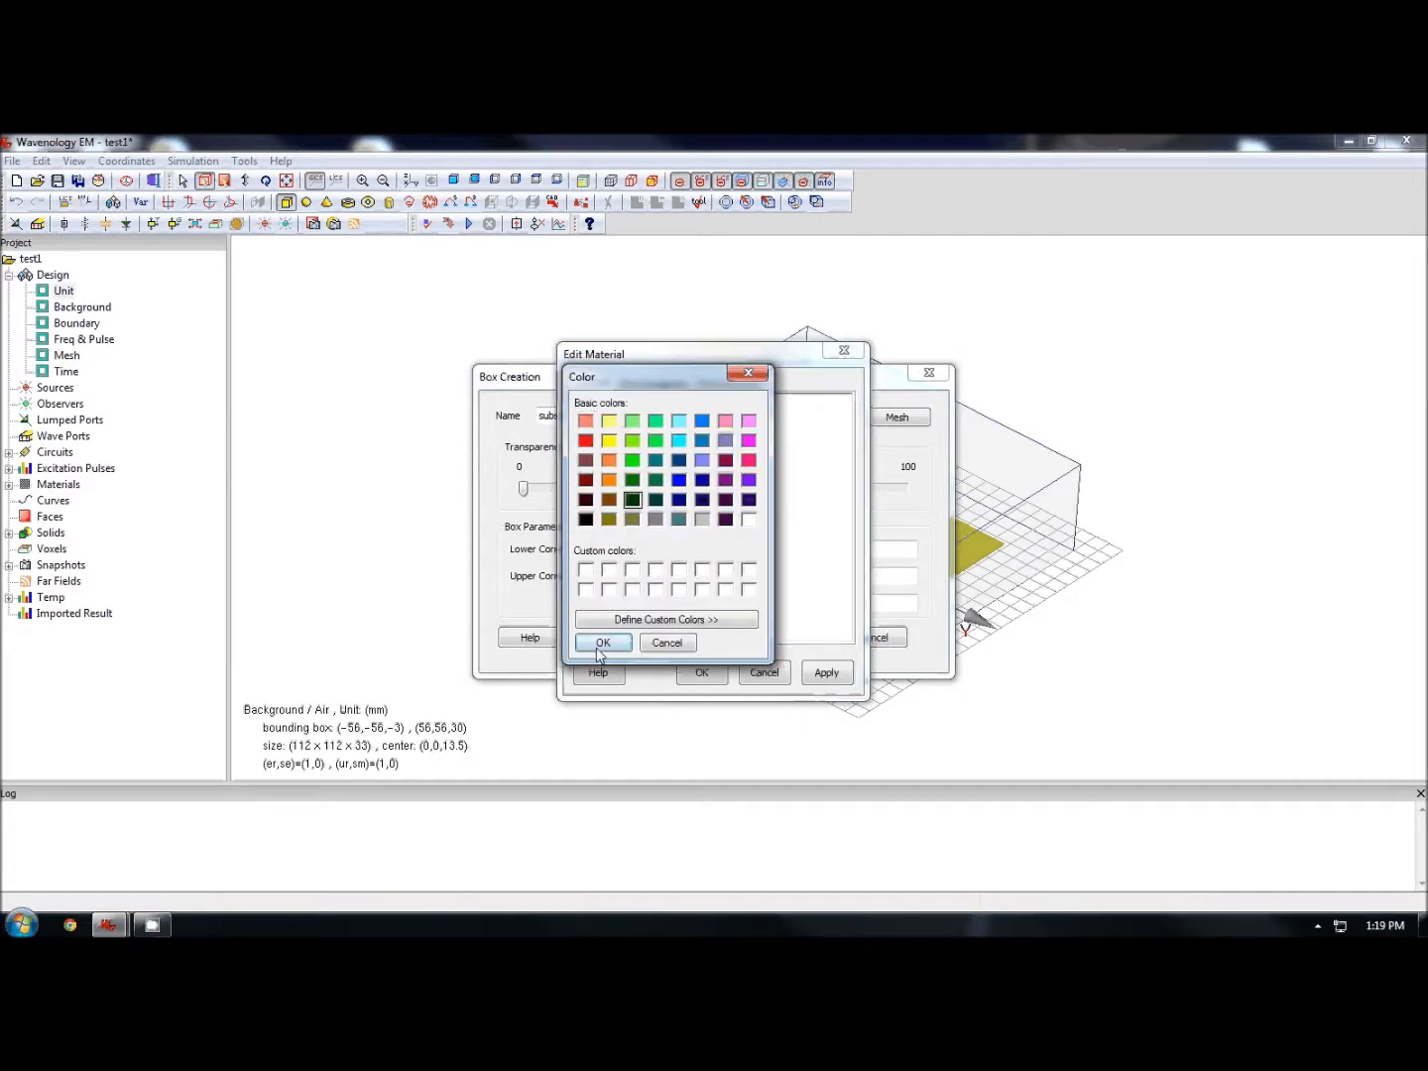
click(603, 644)
- Set the PCB material's relative permittivity to 4.24 and confirm the material
drag(625, 526, 528, 527)
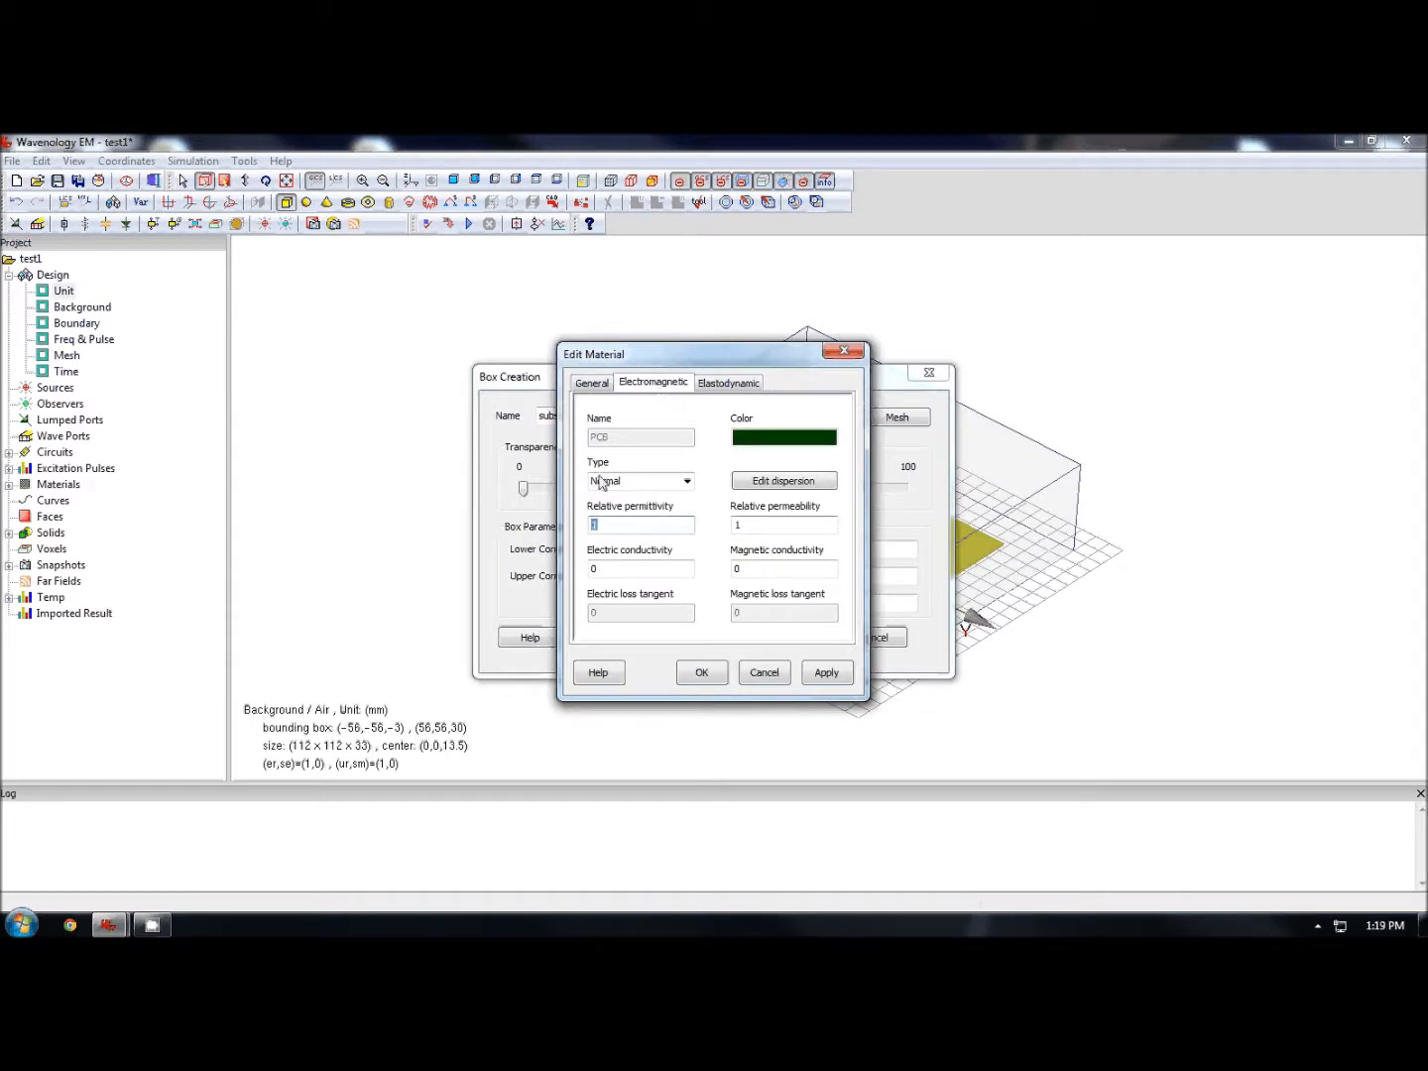
text(4.24)
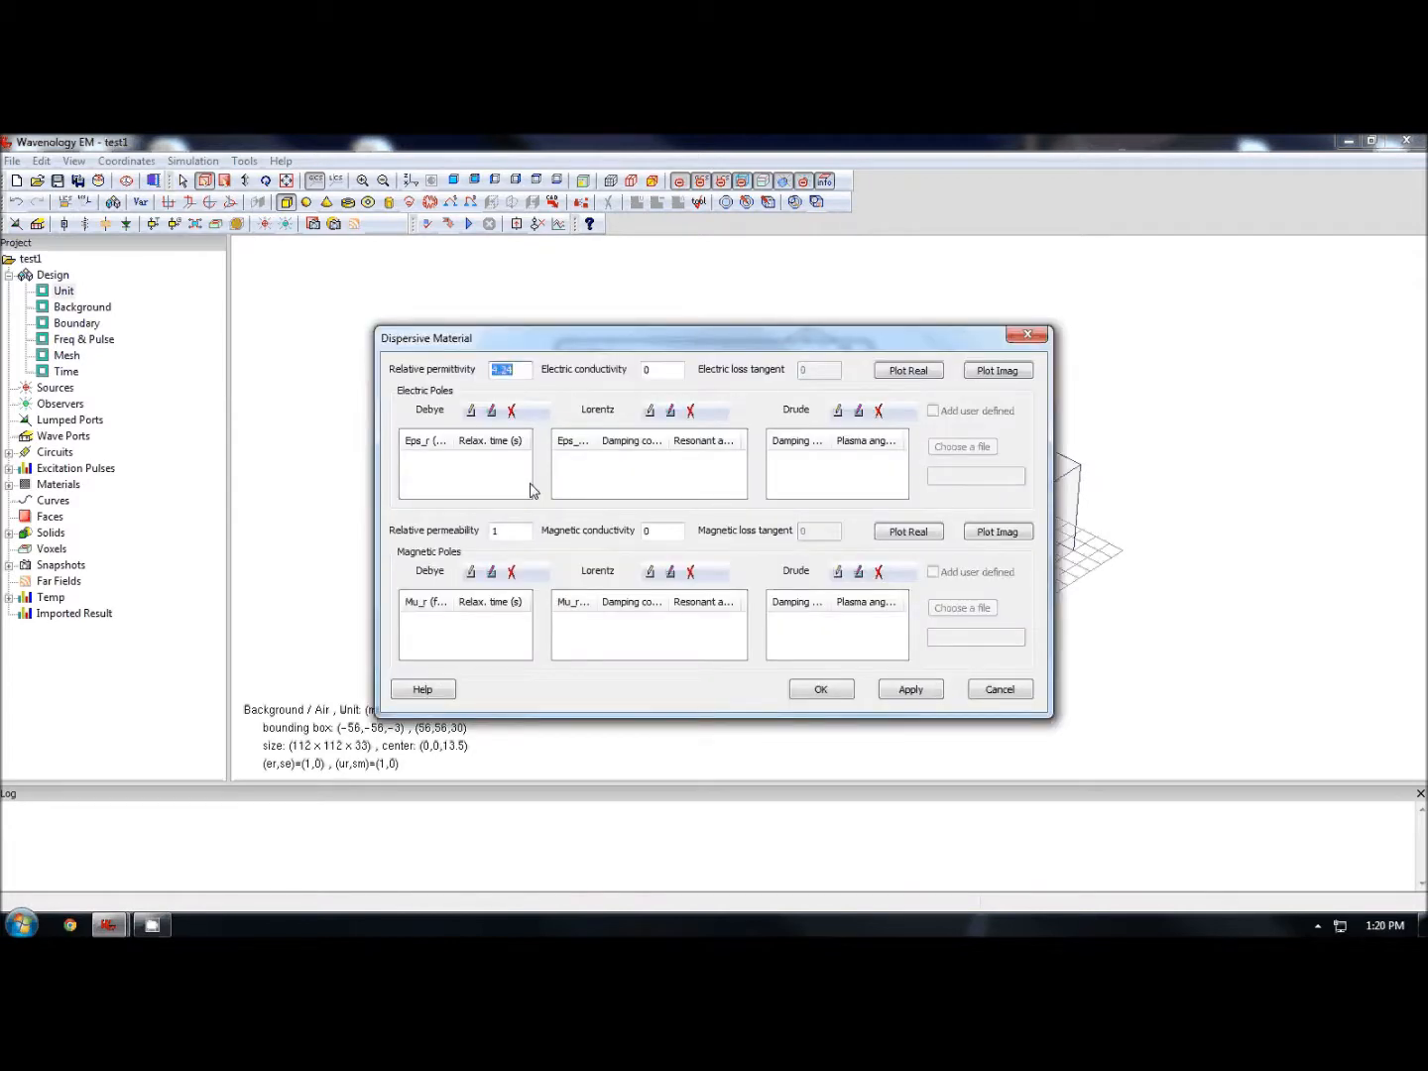
click(829, 688)
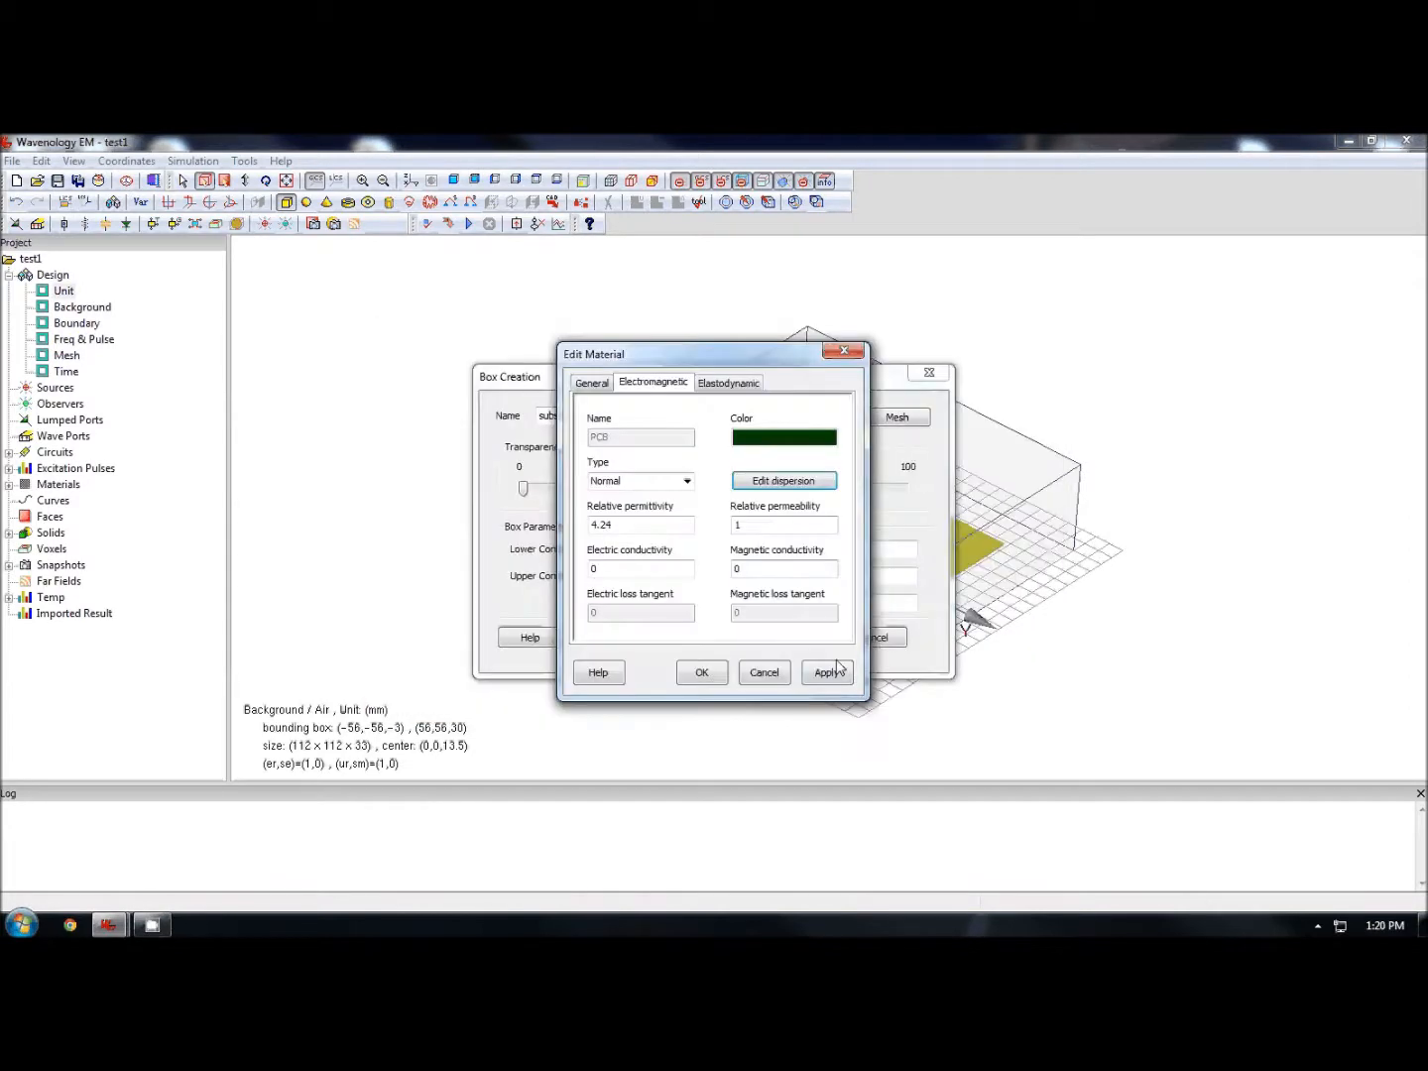
click(714, 678)
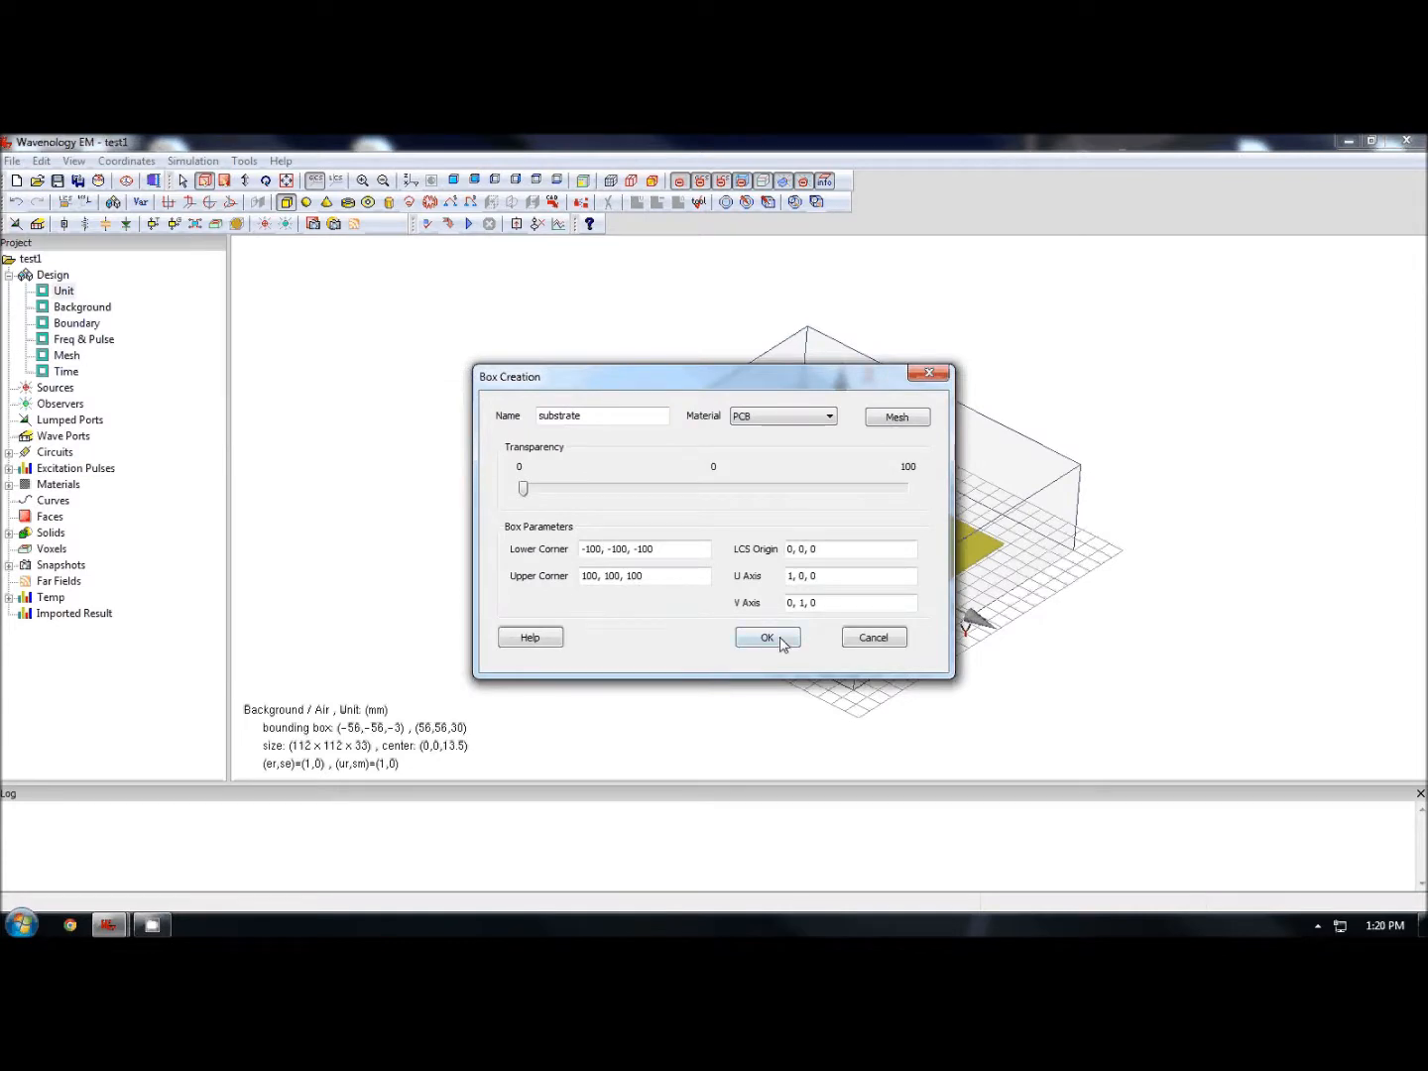
- Set the substrate box's lower corner to -40 -40 0 and upper corner to 40 40 1.5875, creating it
drag(707, 549, 506, 554)
text(-40 -40 0)
key(Tab)
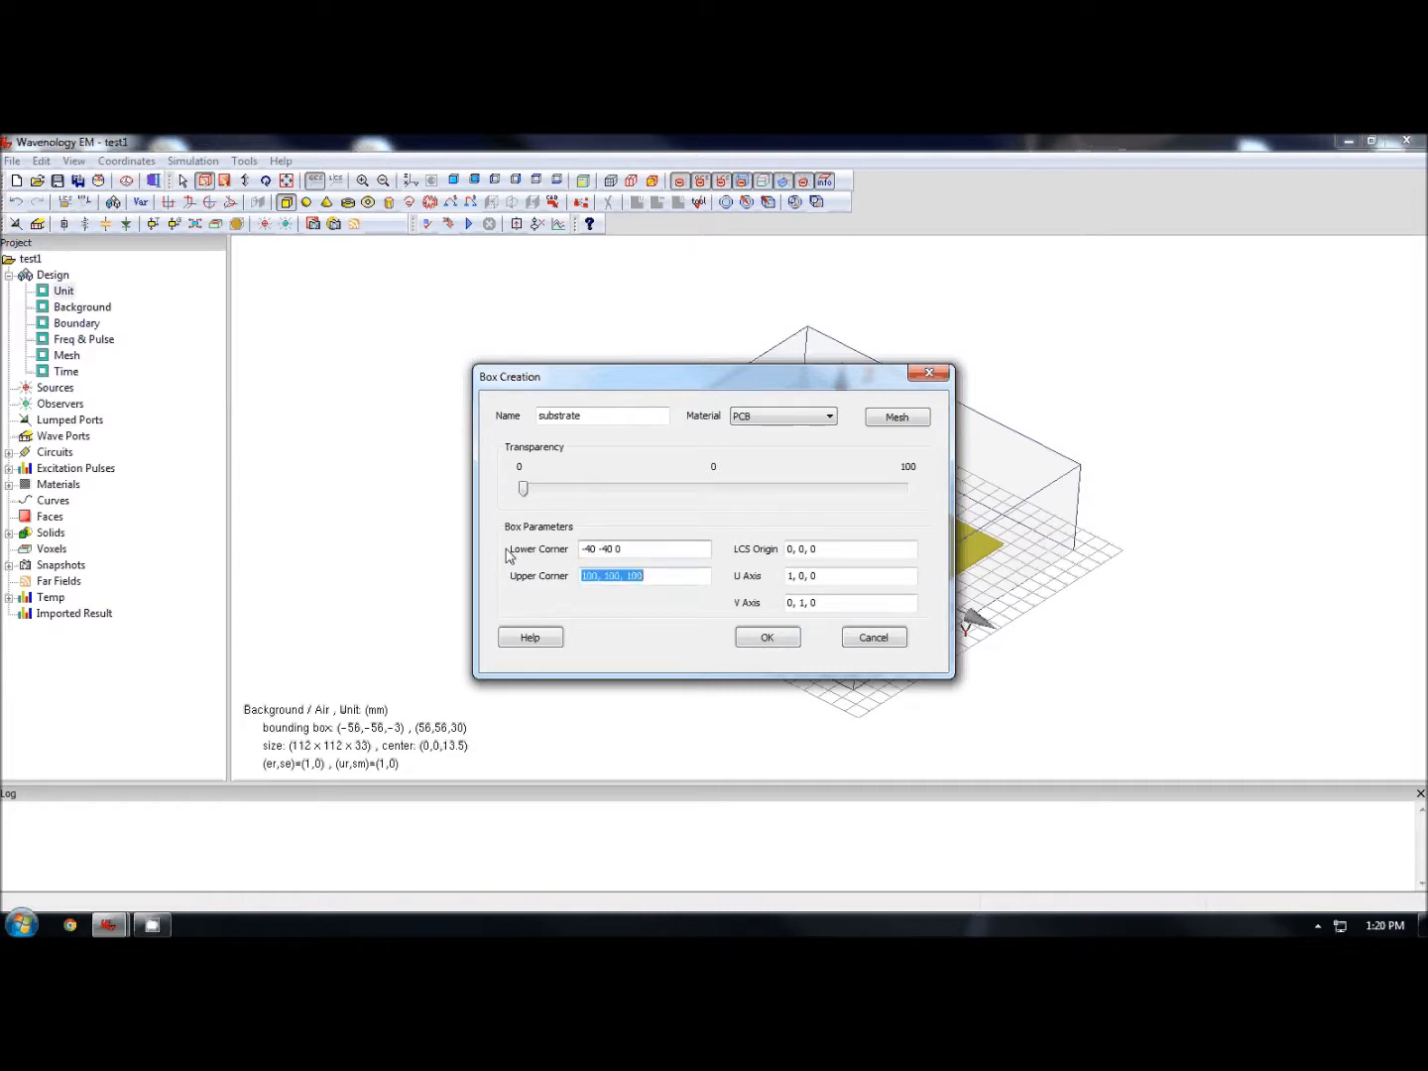
text(40 40 1.5875)
key(Return)
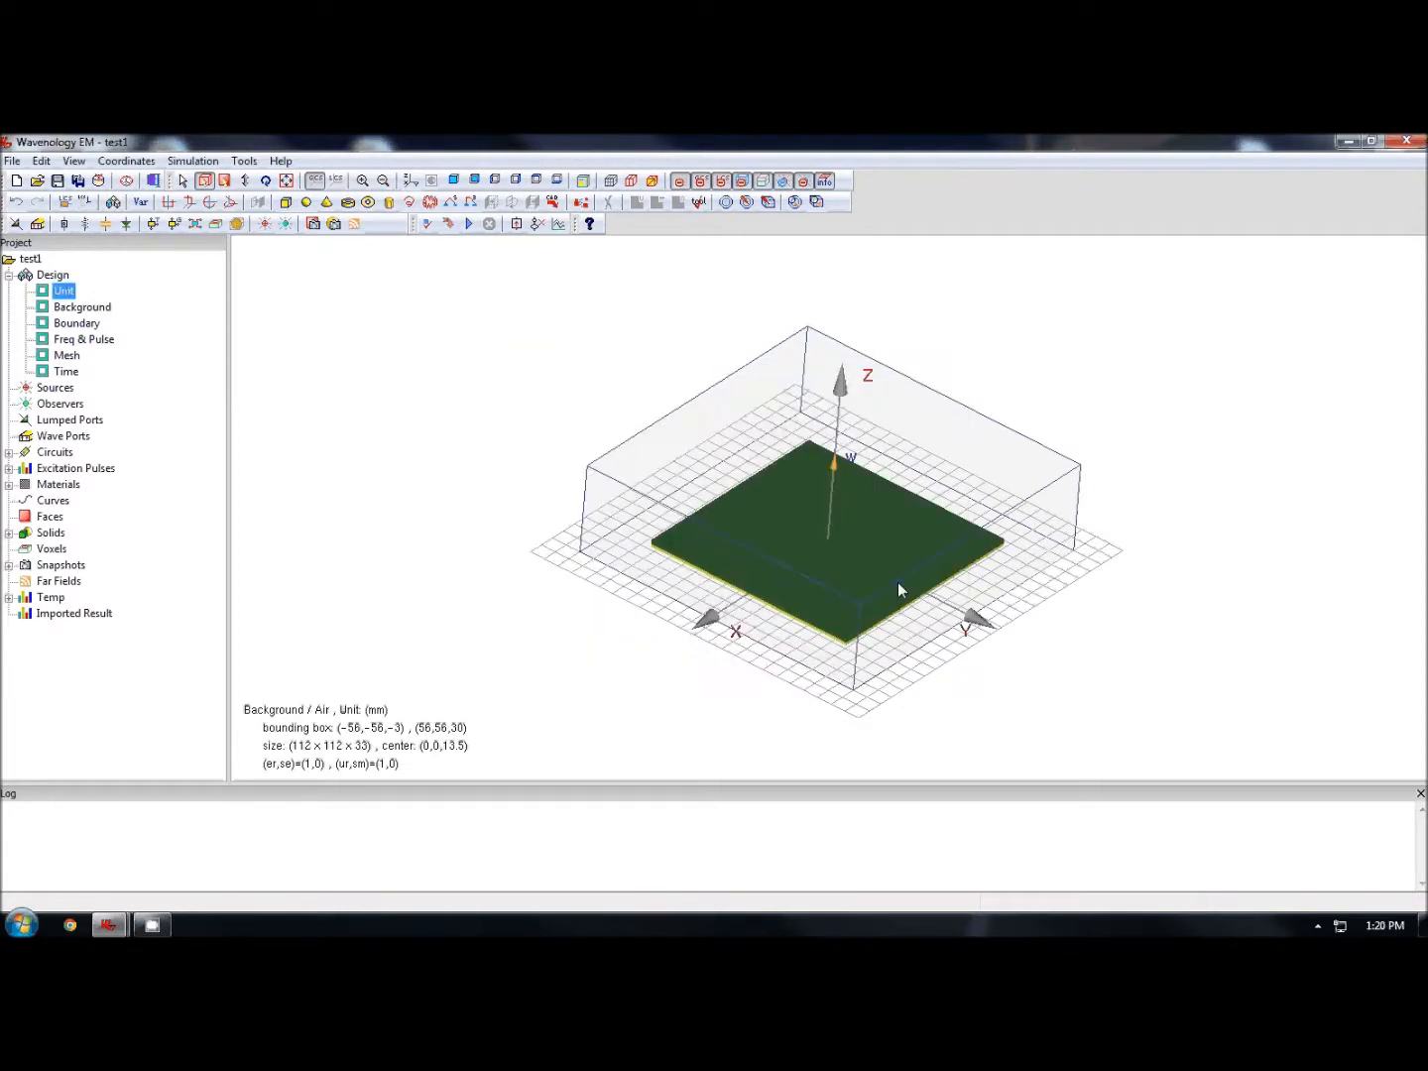
- Start another box with PEC material and name it patch
drag(898, 582, 981, 383)
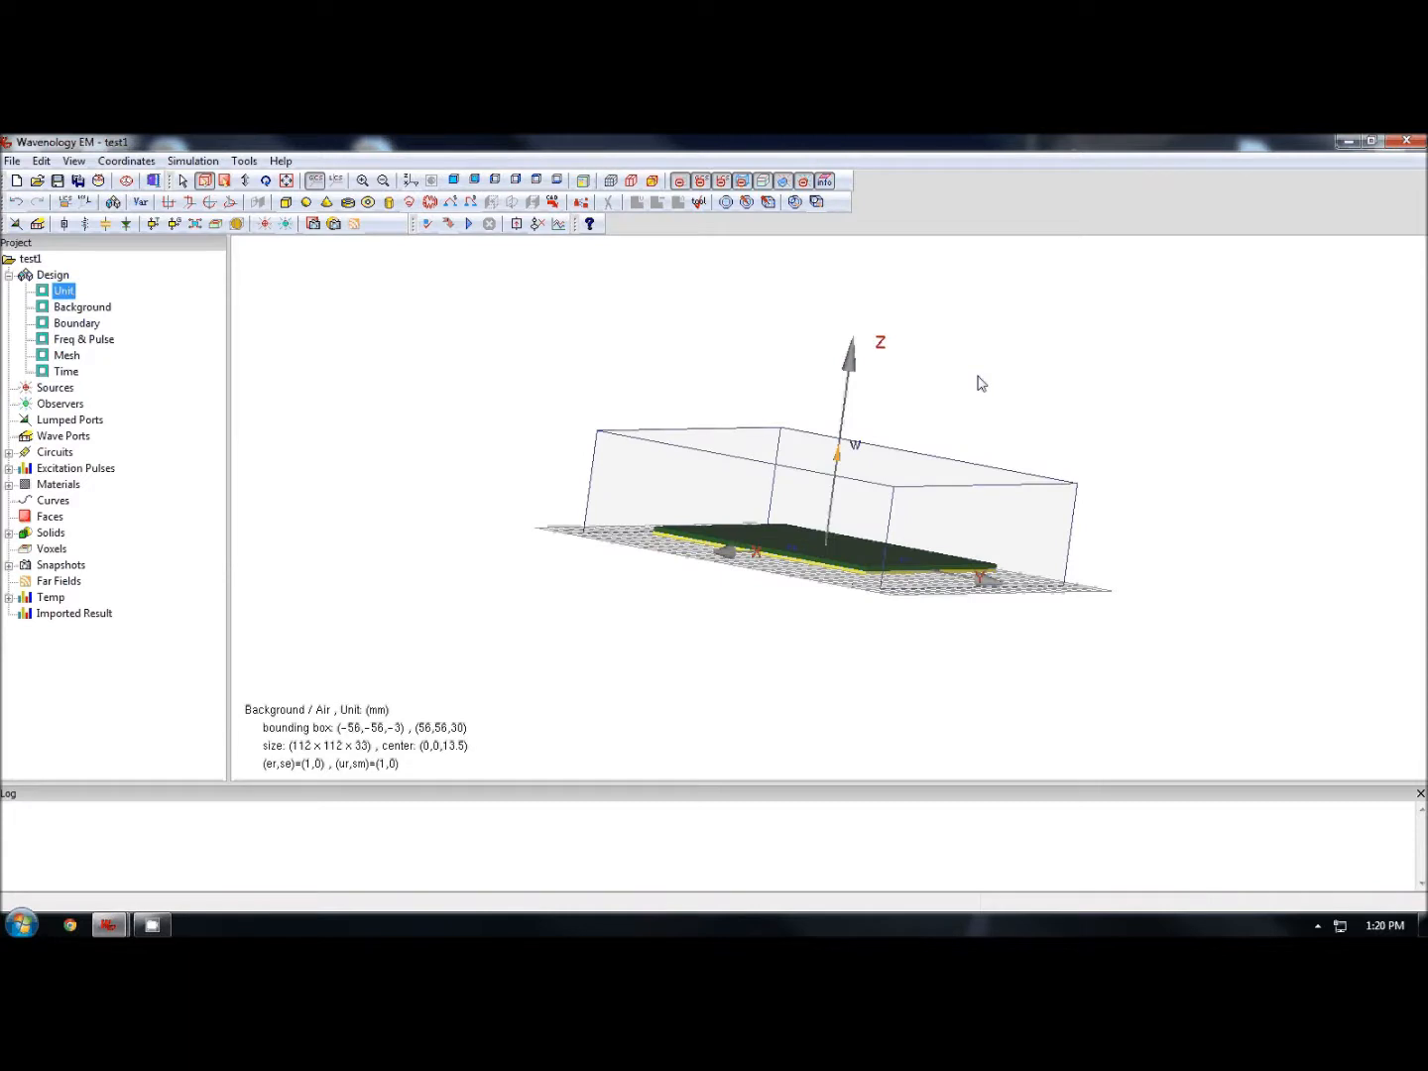
drag(898, 533, 857, 564)
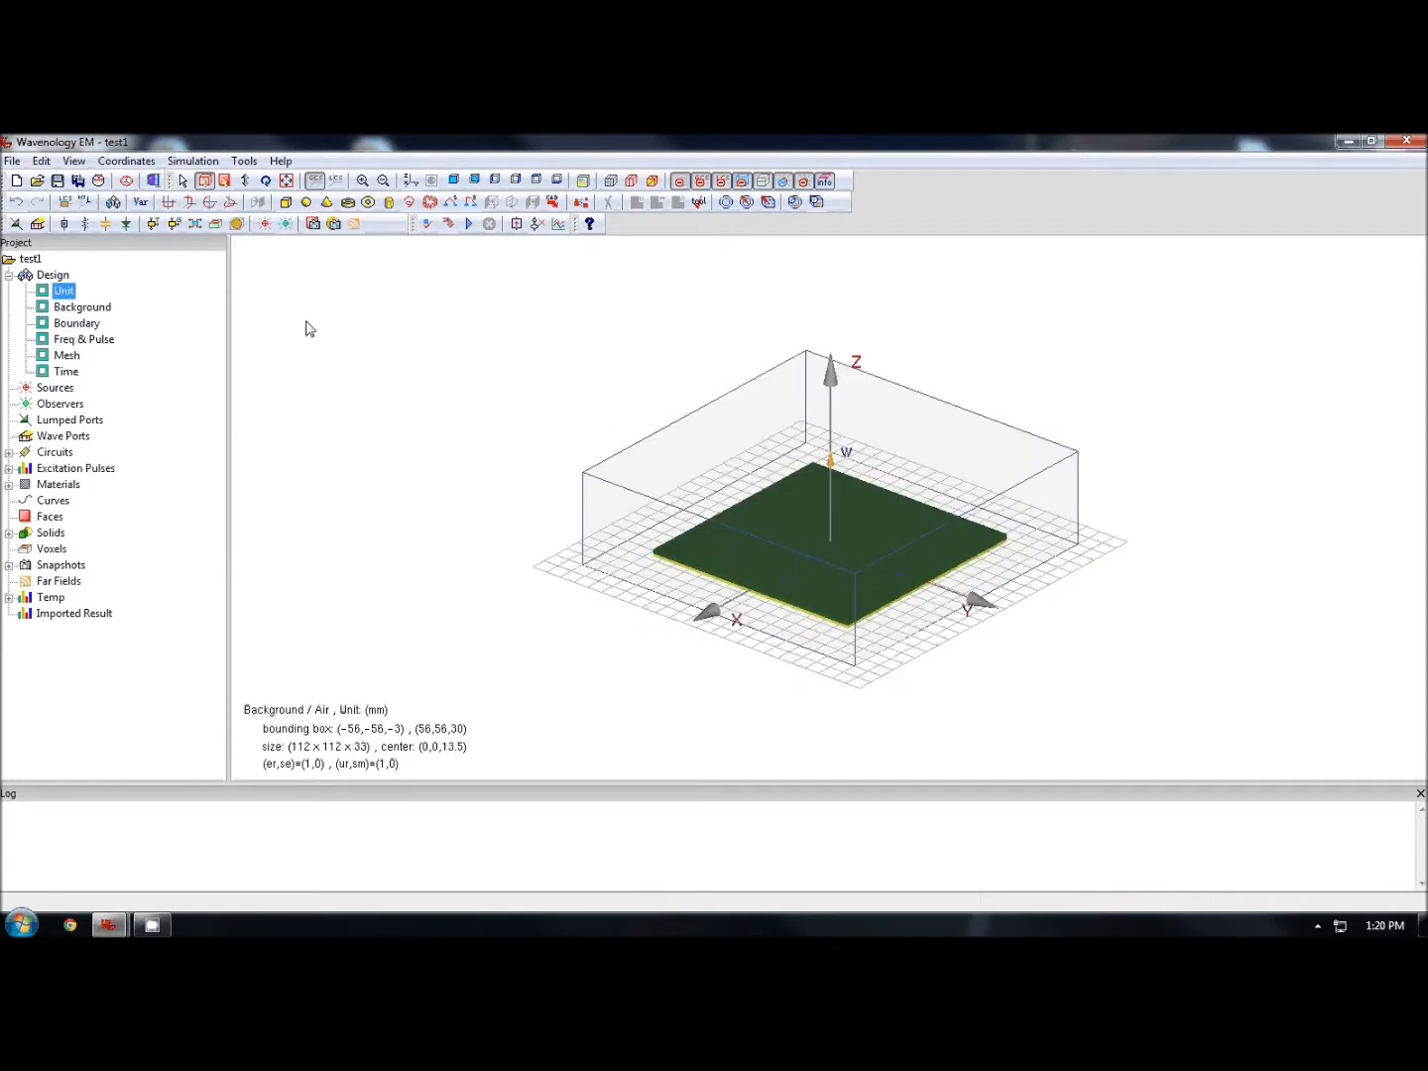
click(285, 203)
click(784, 416)
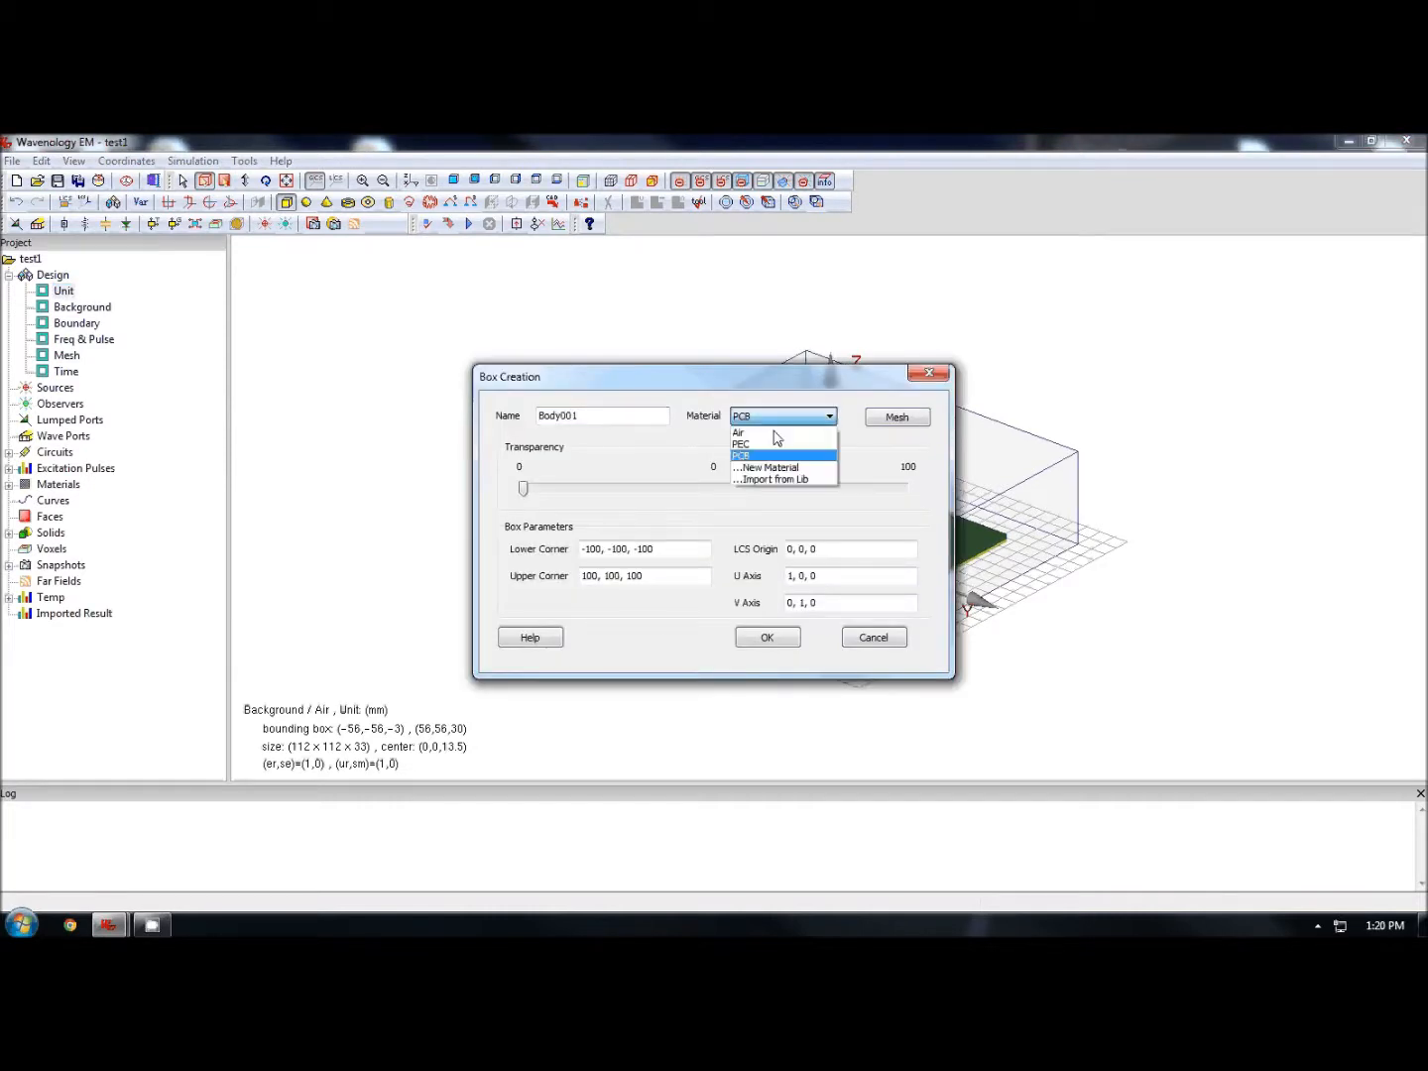
click(776, 443)
double_click(613, 412)
text(patch)
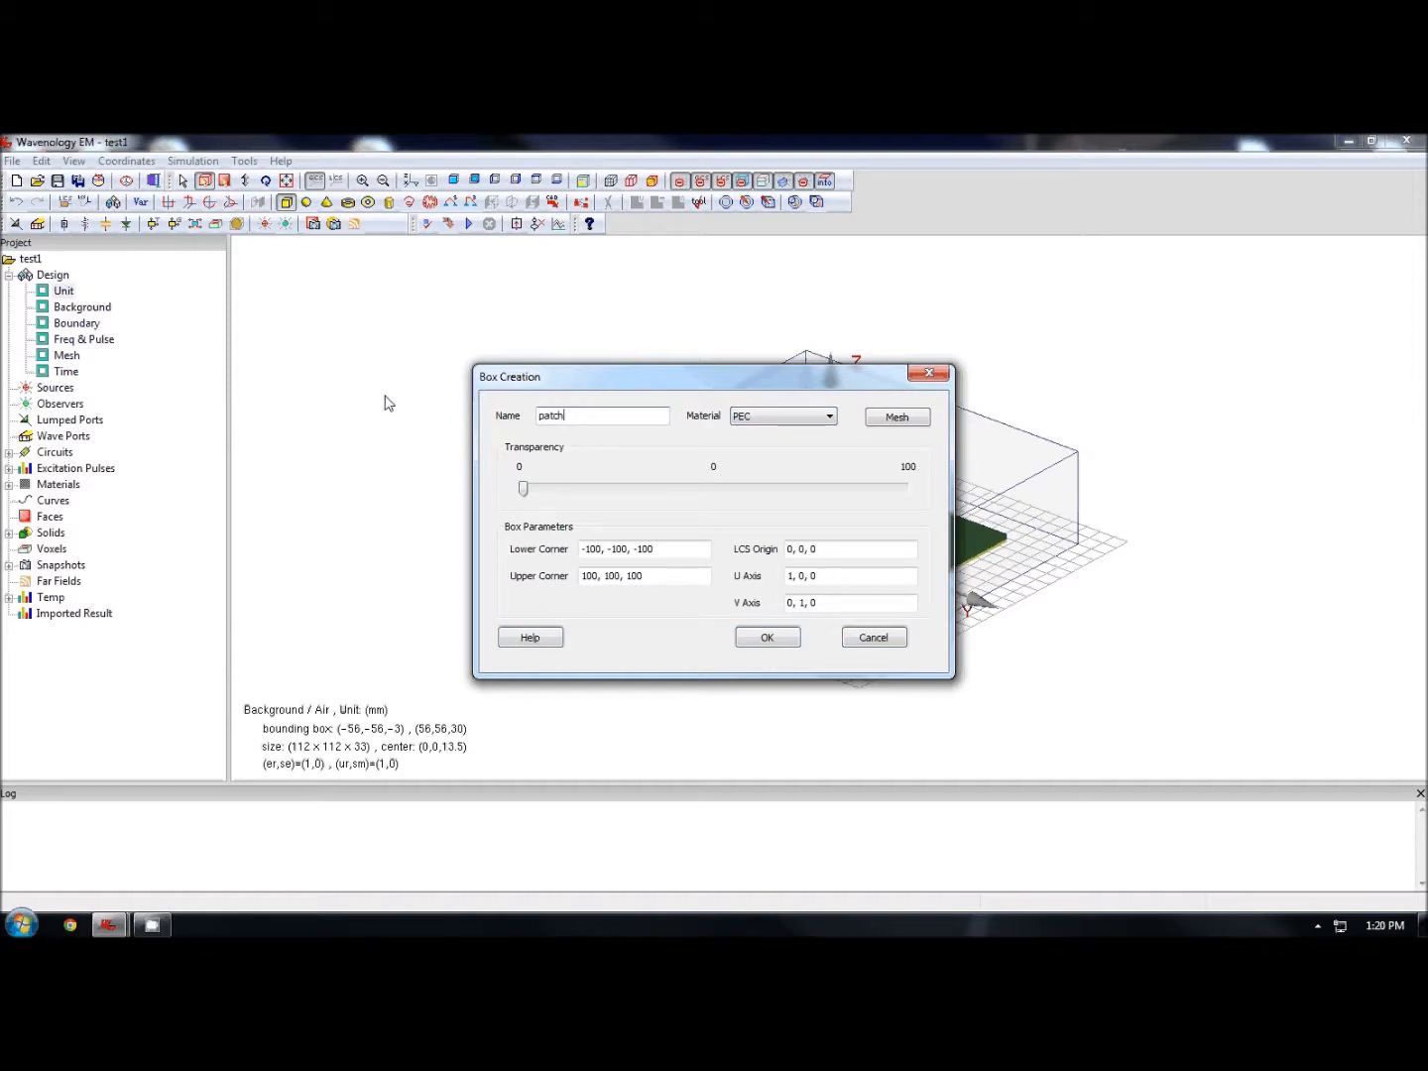
- Set the patch box's lower corner to -23.75 -23.75 1.5875 and upper corner to 23.75 23.75 2.5875, creating it
drag(647, 552, 395, 538)
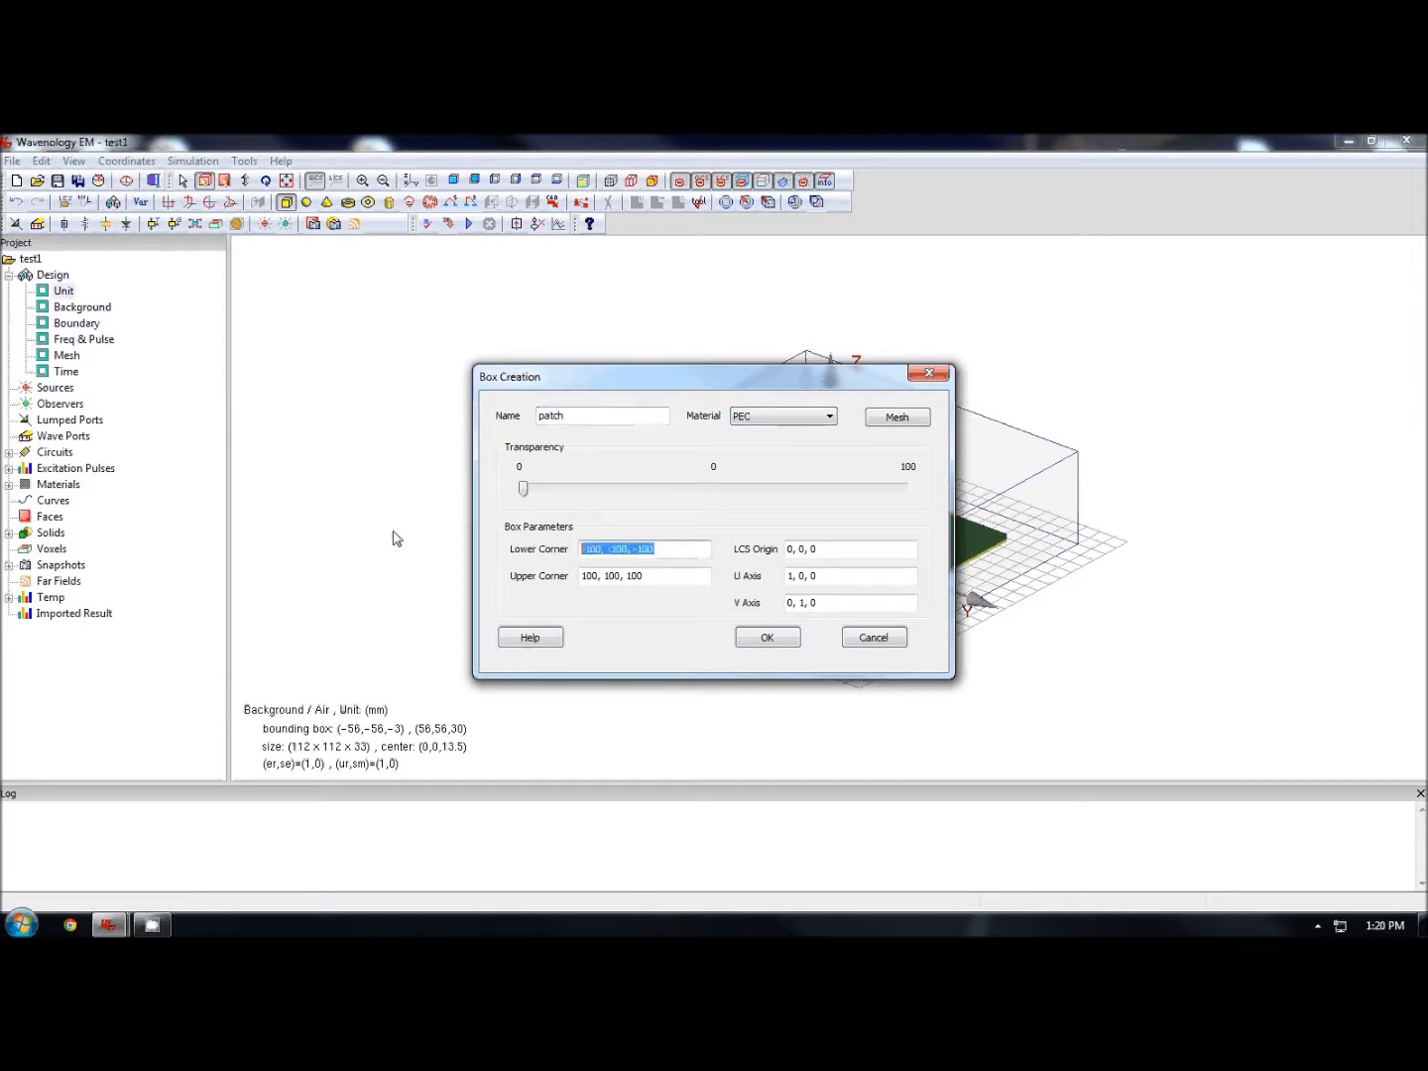
text(-23.75 -23.75 1.5875)
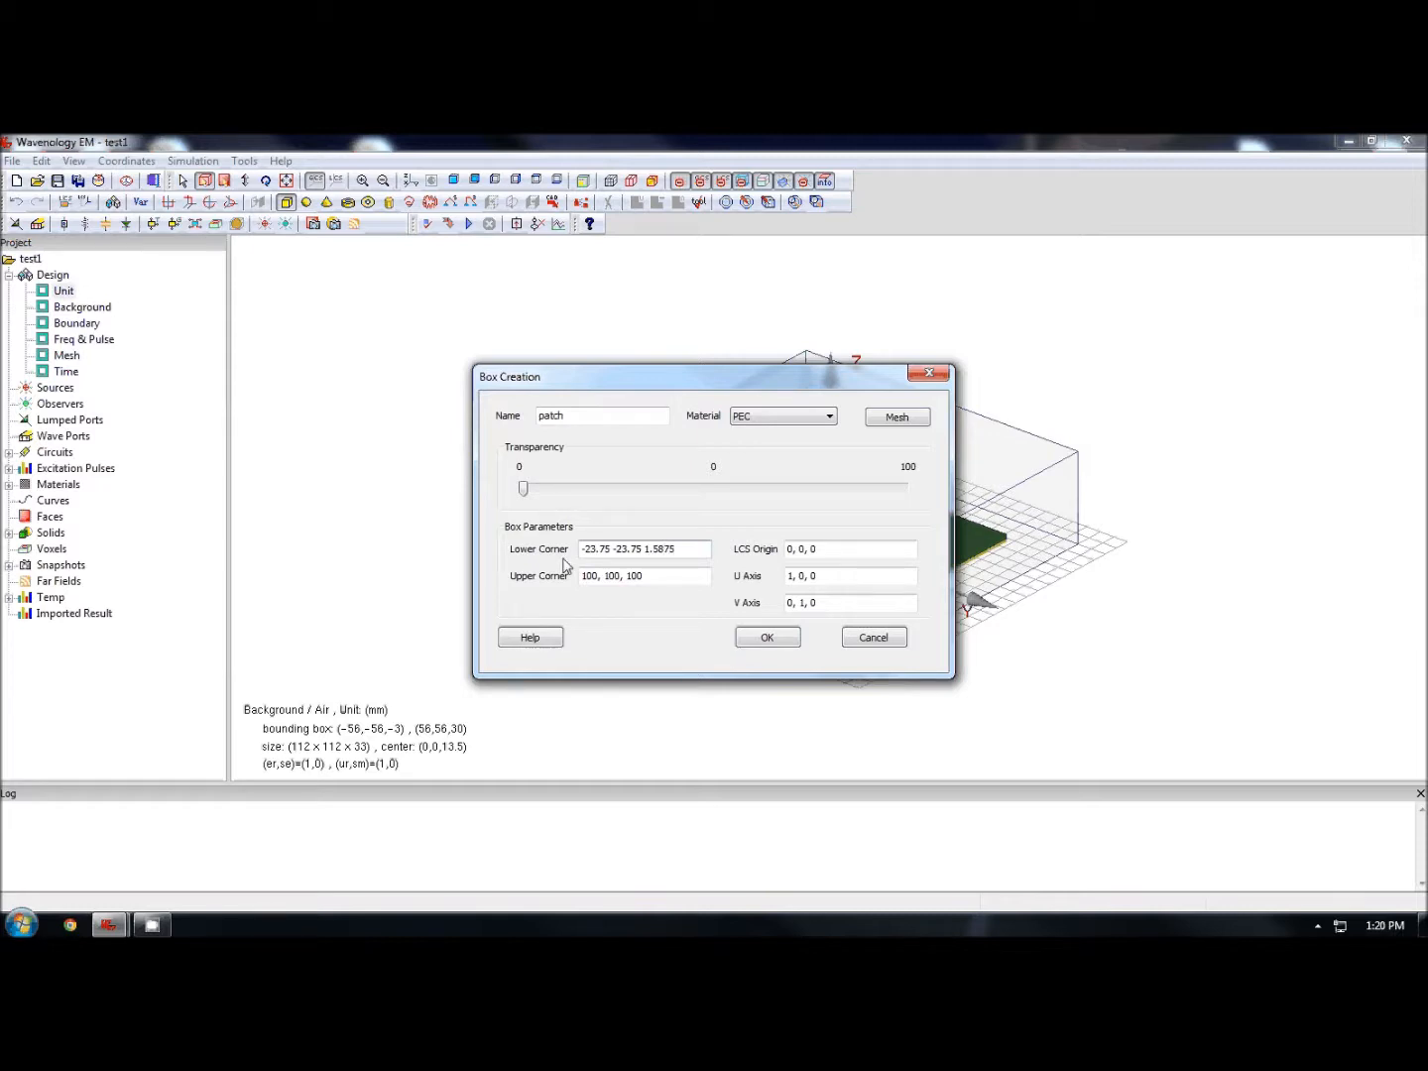
key(Tab)
text(23.75 23.75 2.5875)
click(766, 639)
- Add a lumped port by picking its start and end points on the patch
drag(901, 541, 867, 517)
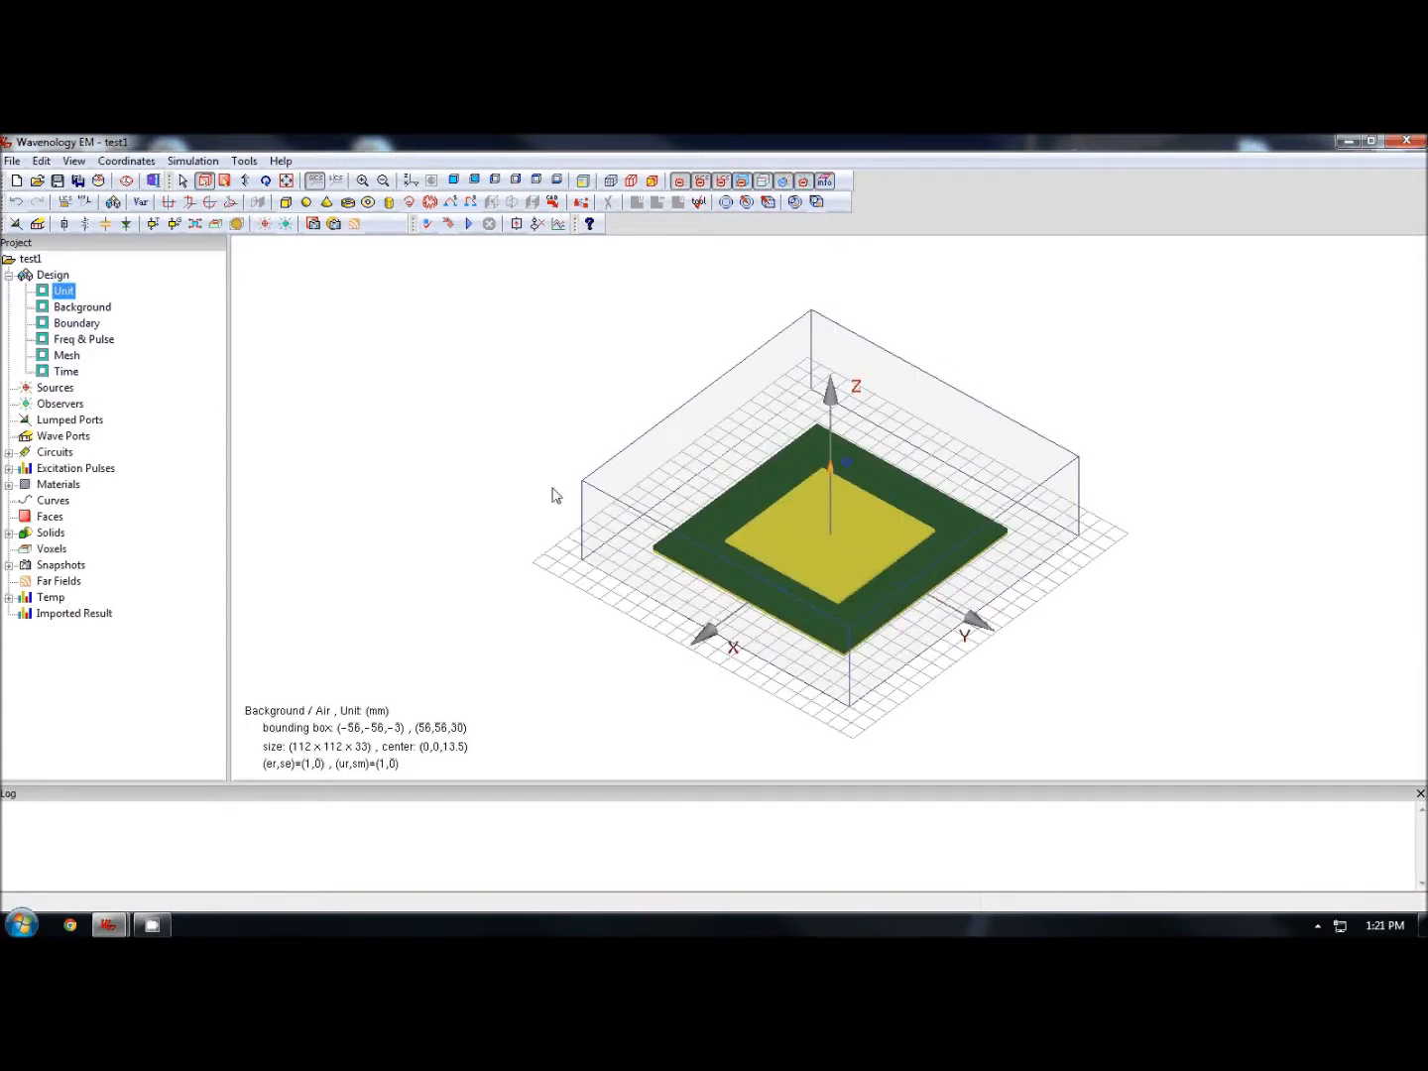
drag(556, 496, 909, 475)
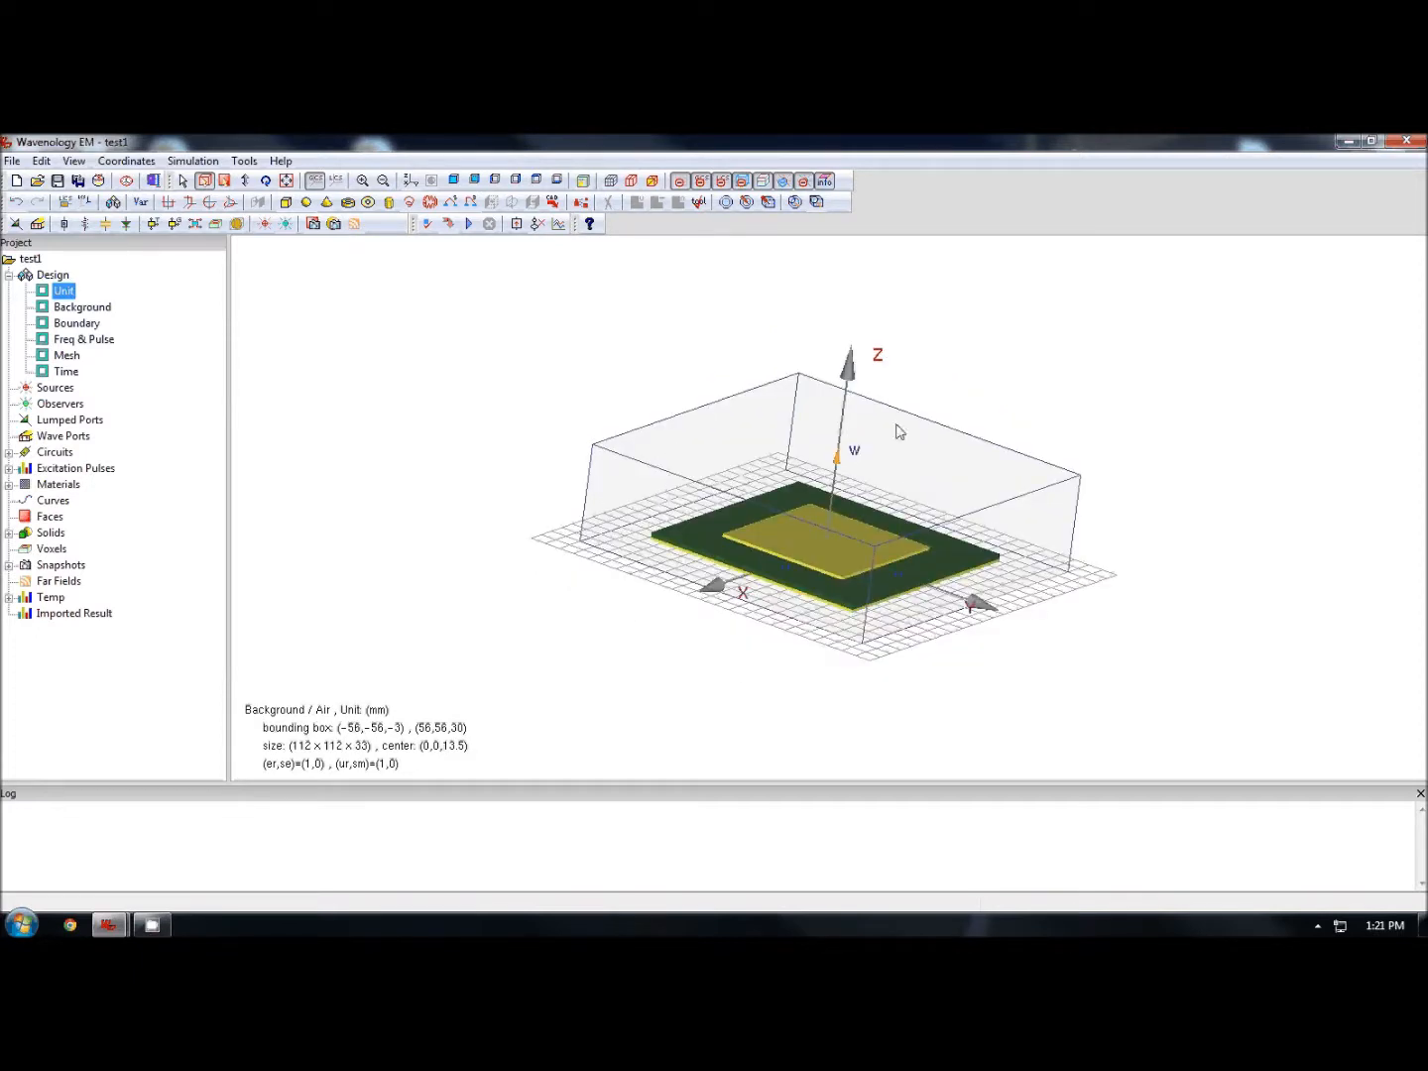
drag(896, 433, 613, 503)
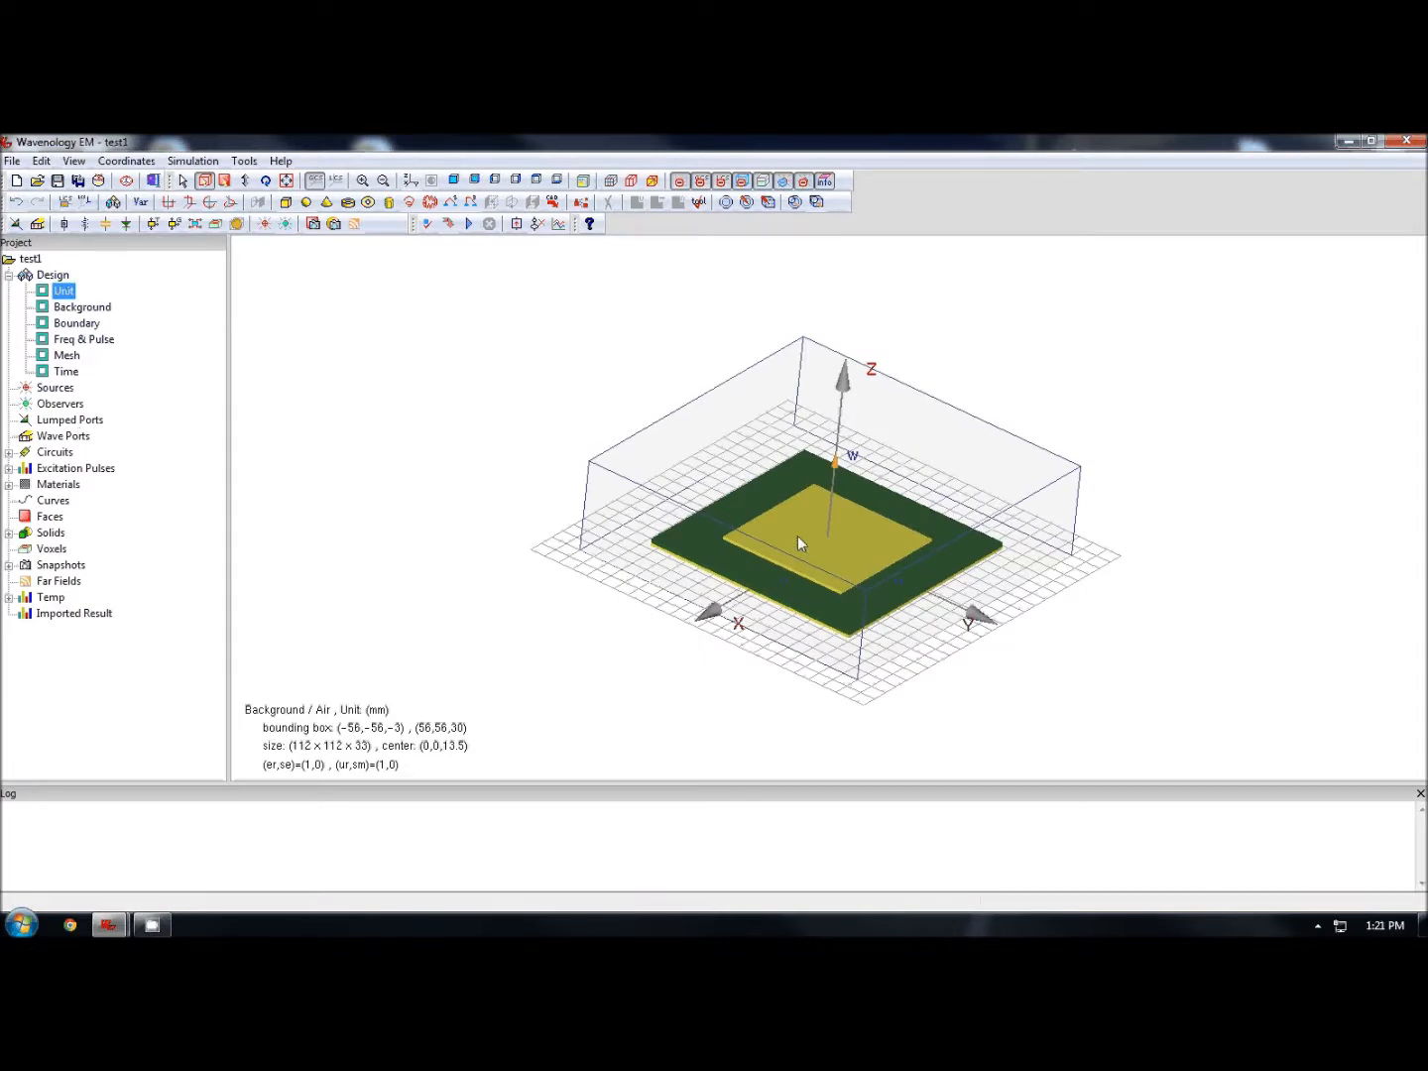
click(72, 420)
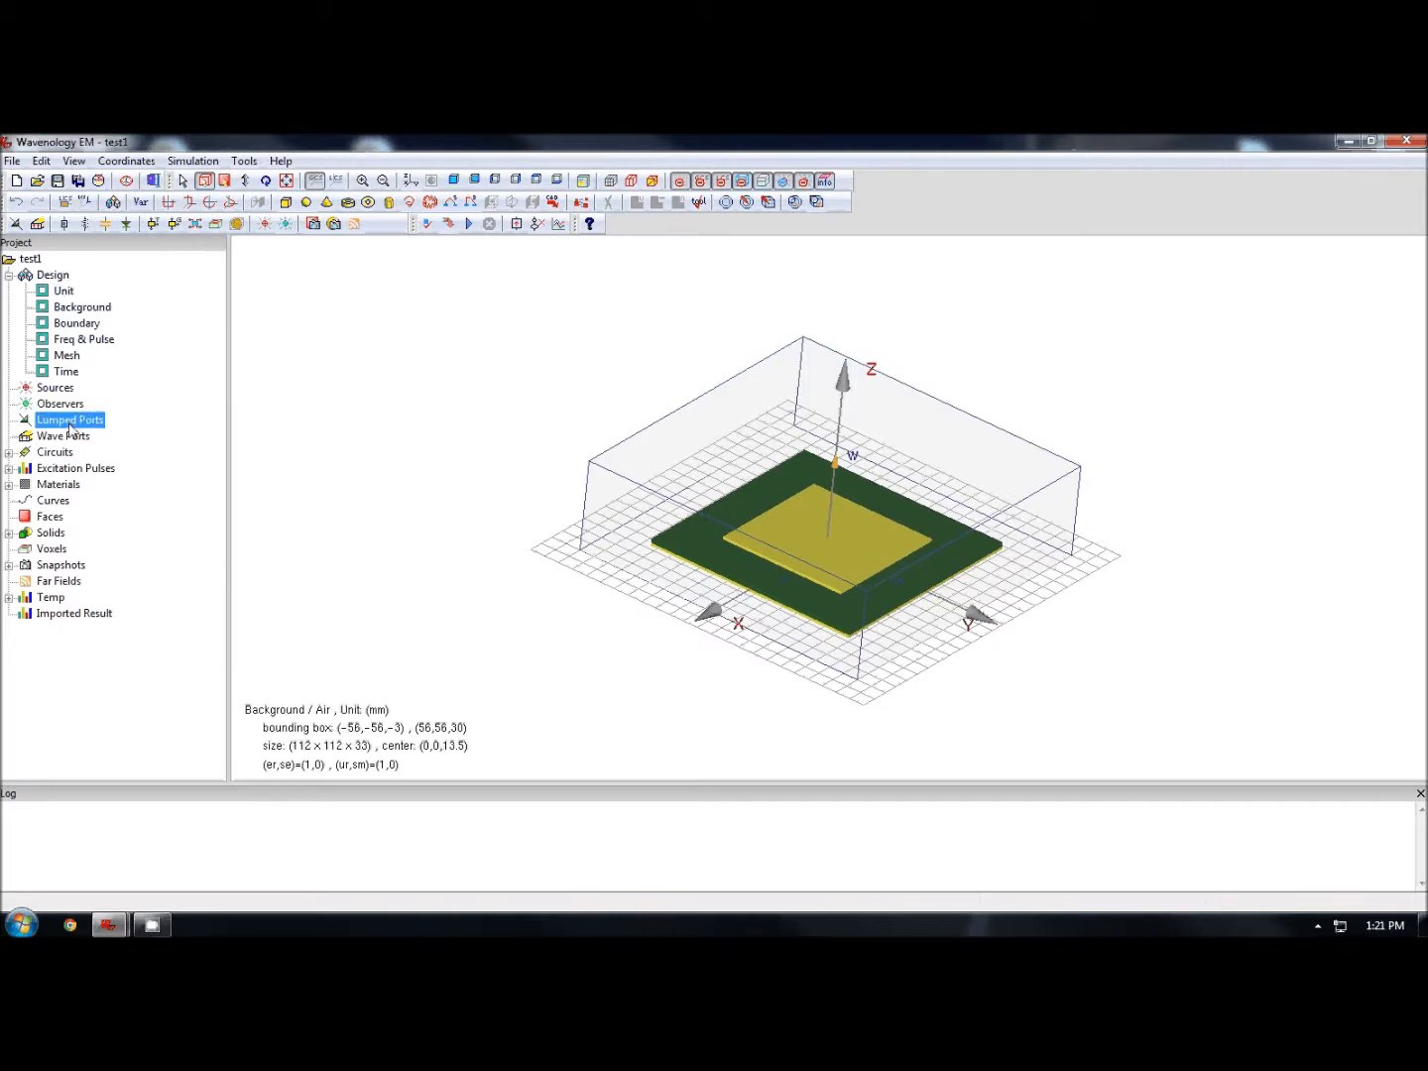
right_click(72, 428)
click(138, 436)
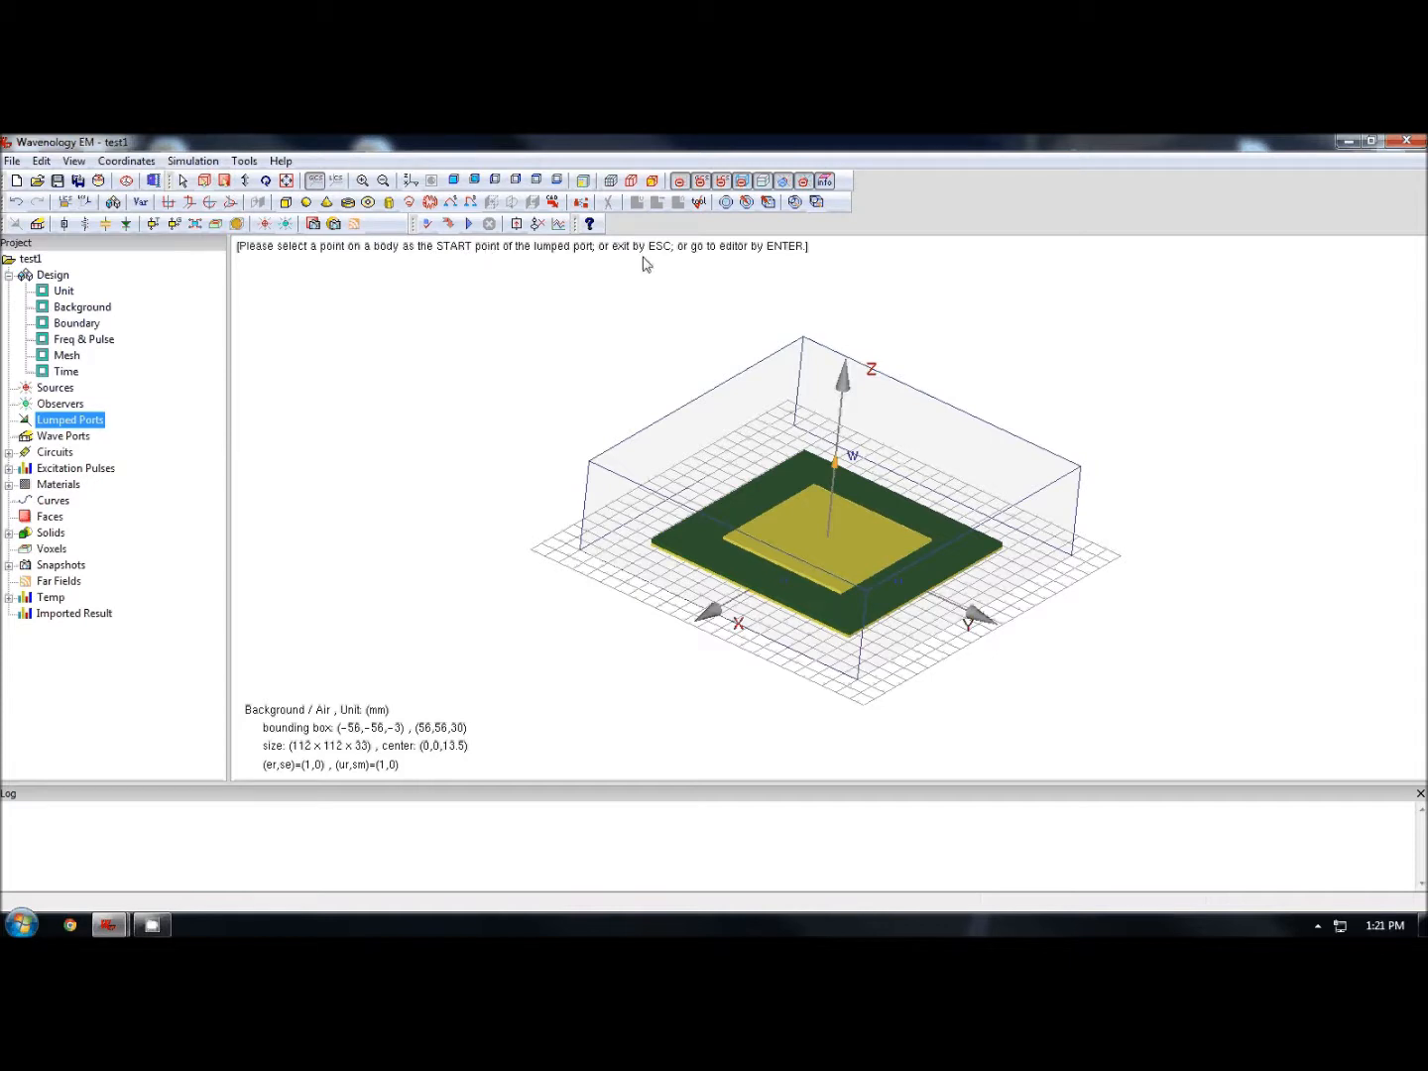
click(810, 544)
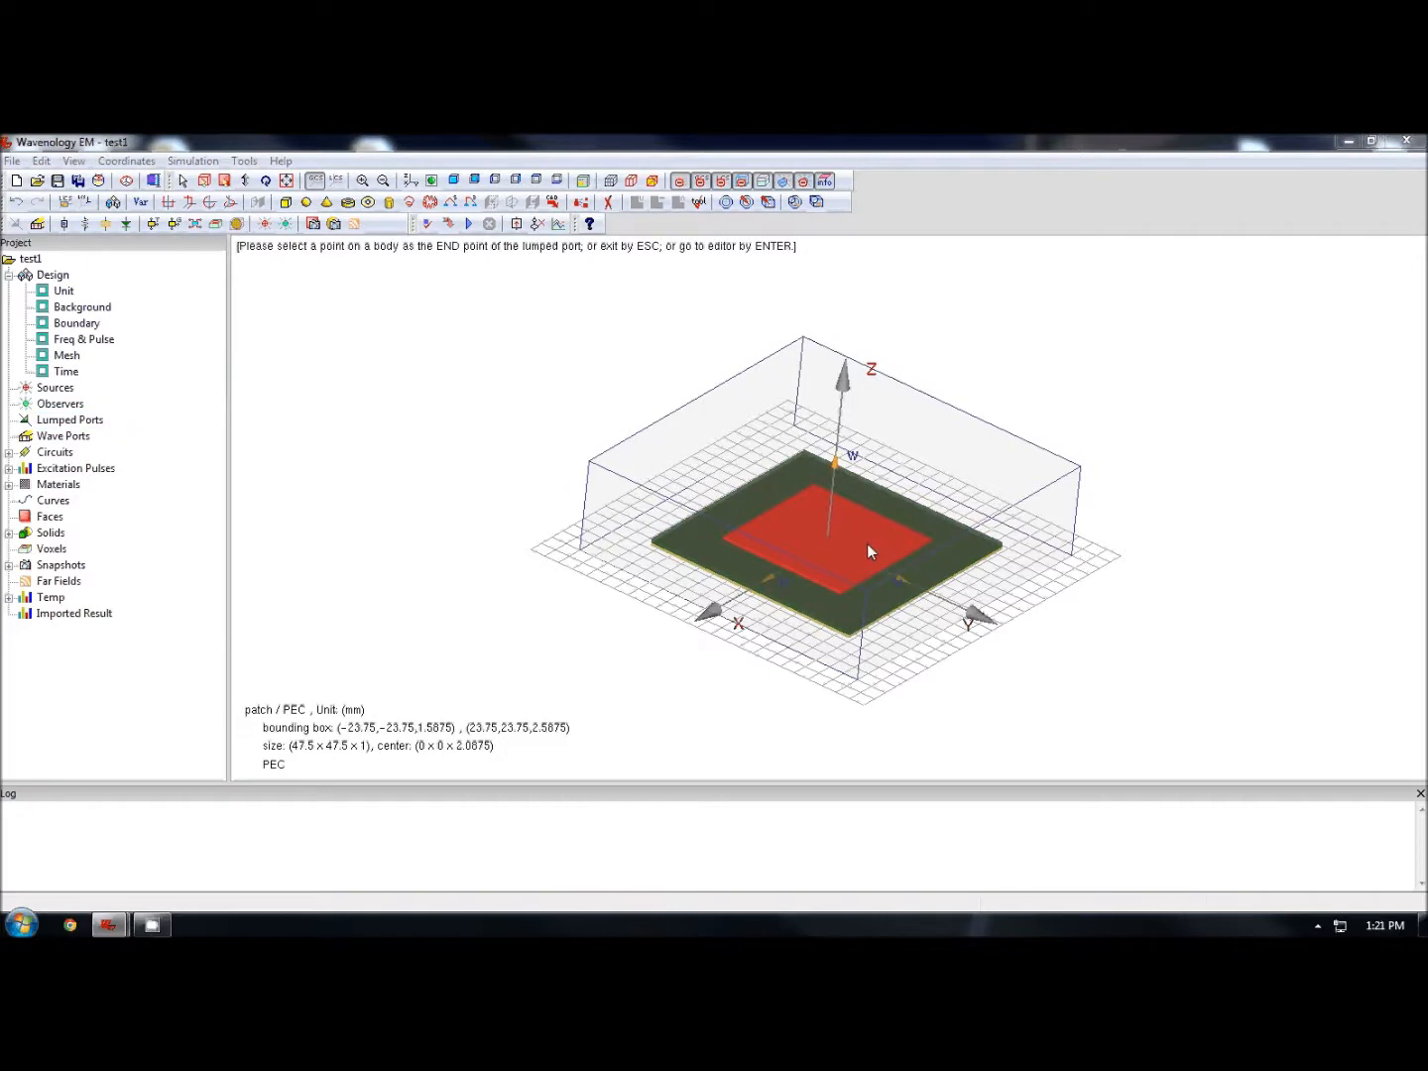
click(868, 545)
- Set the lumped port's negative terminal to 4 -4 -0.5 and positive terminal to 4 -4 2, and confirm
click(567, 632)
drag(568, 632, 716, 631)
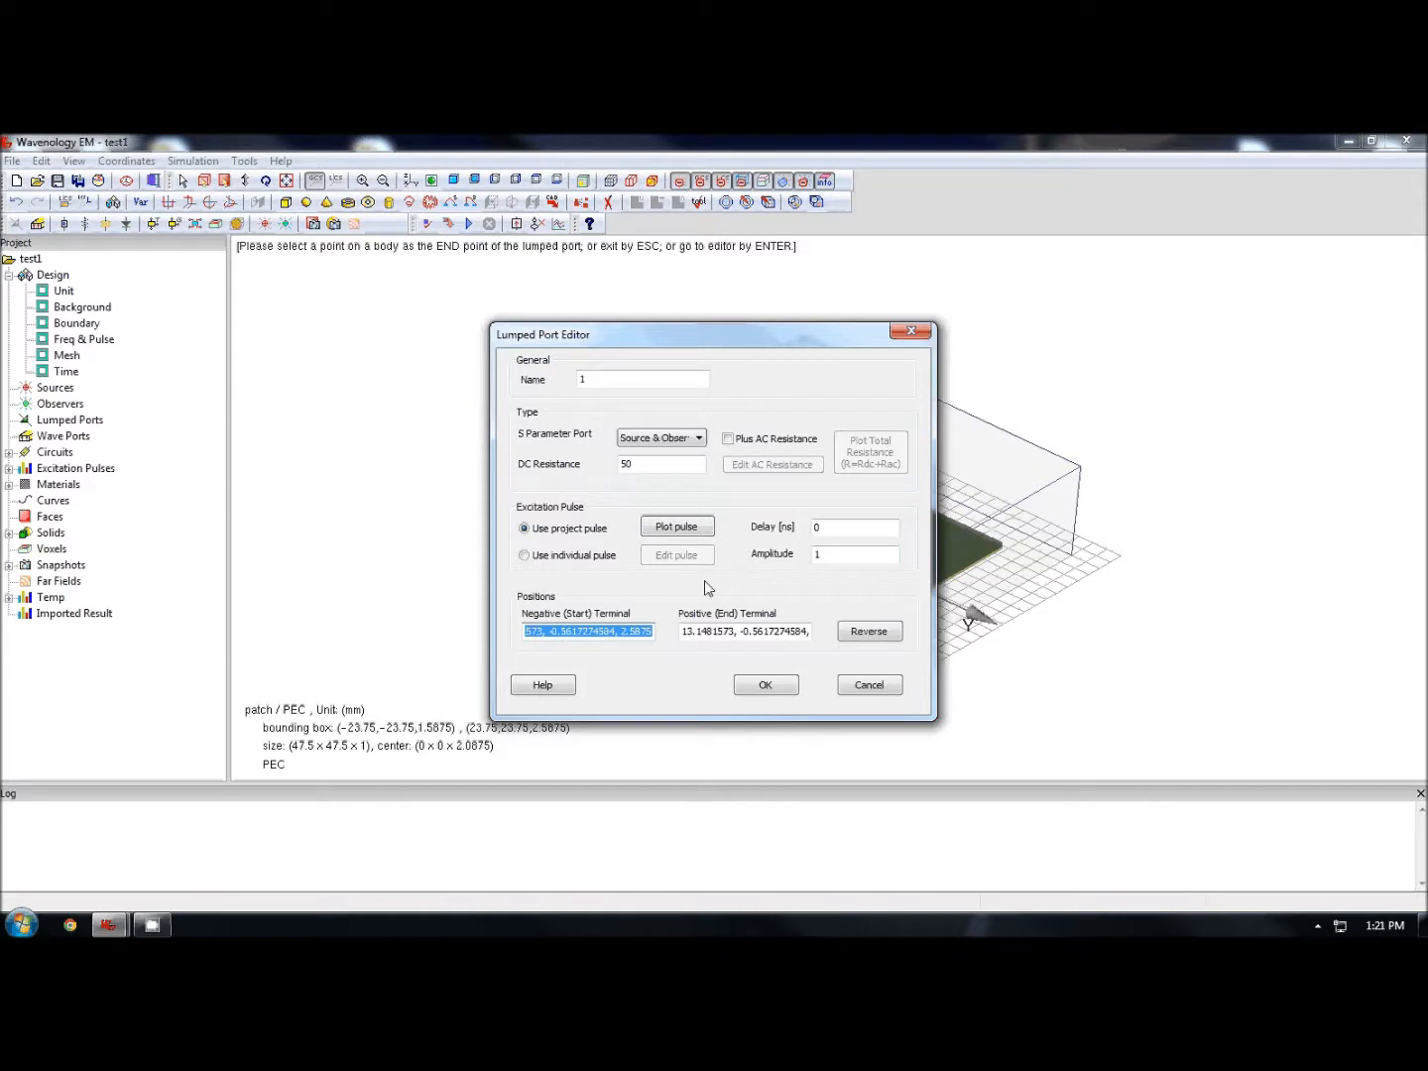
key(Delete)
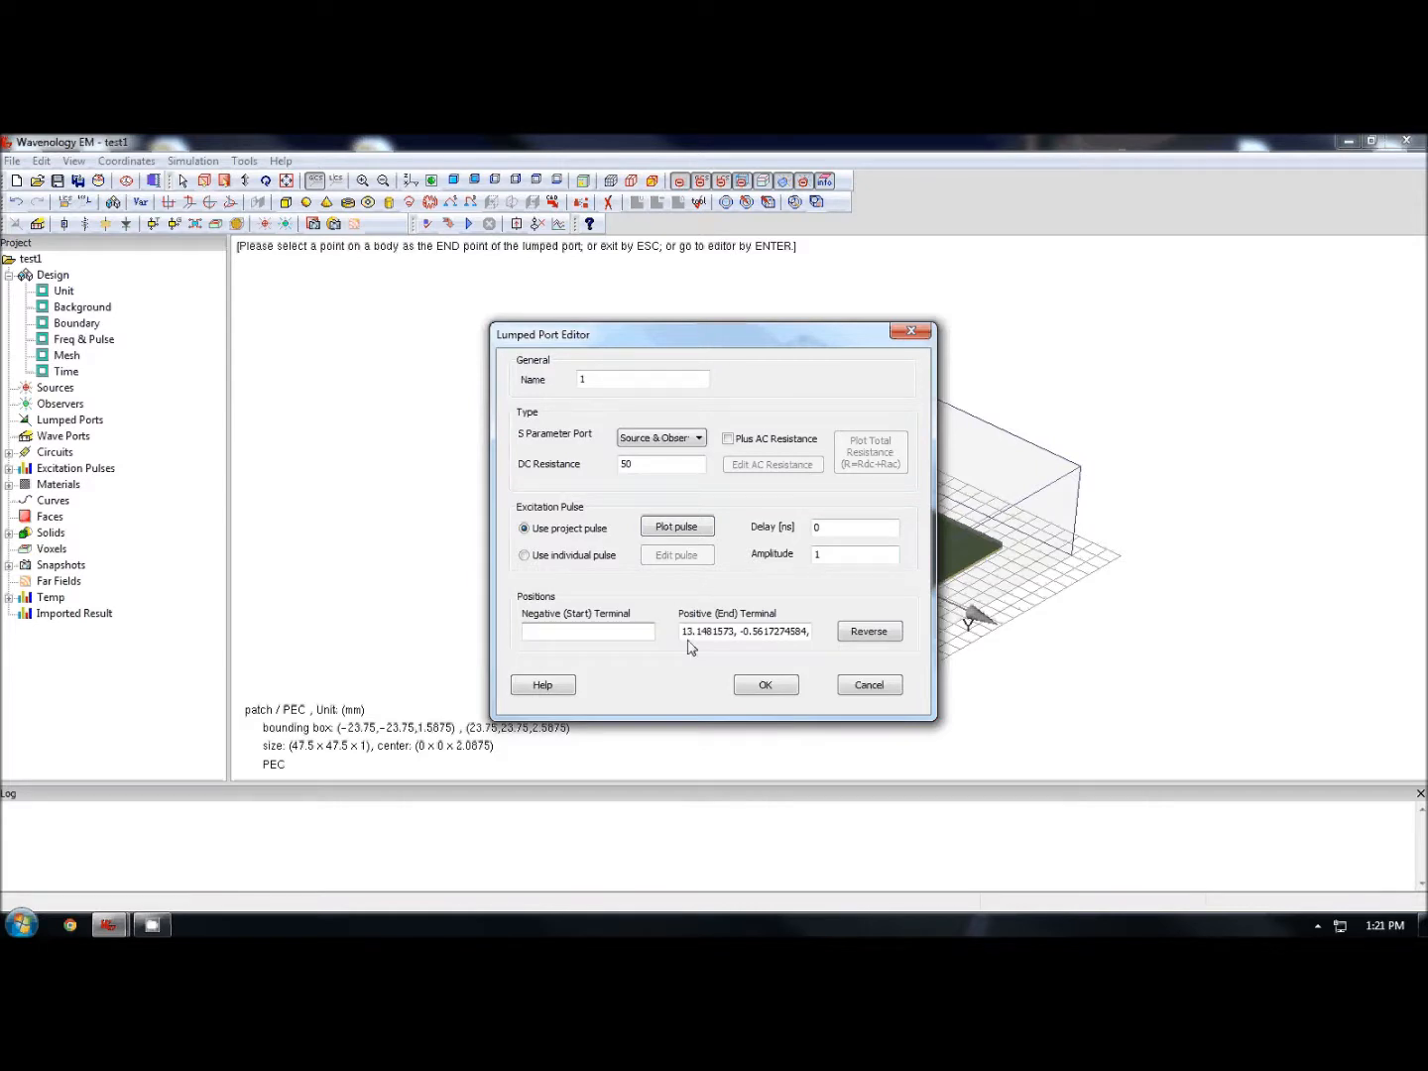
text(4 -4 -0.5)
drag(684, 630, 765, 621)
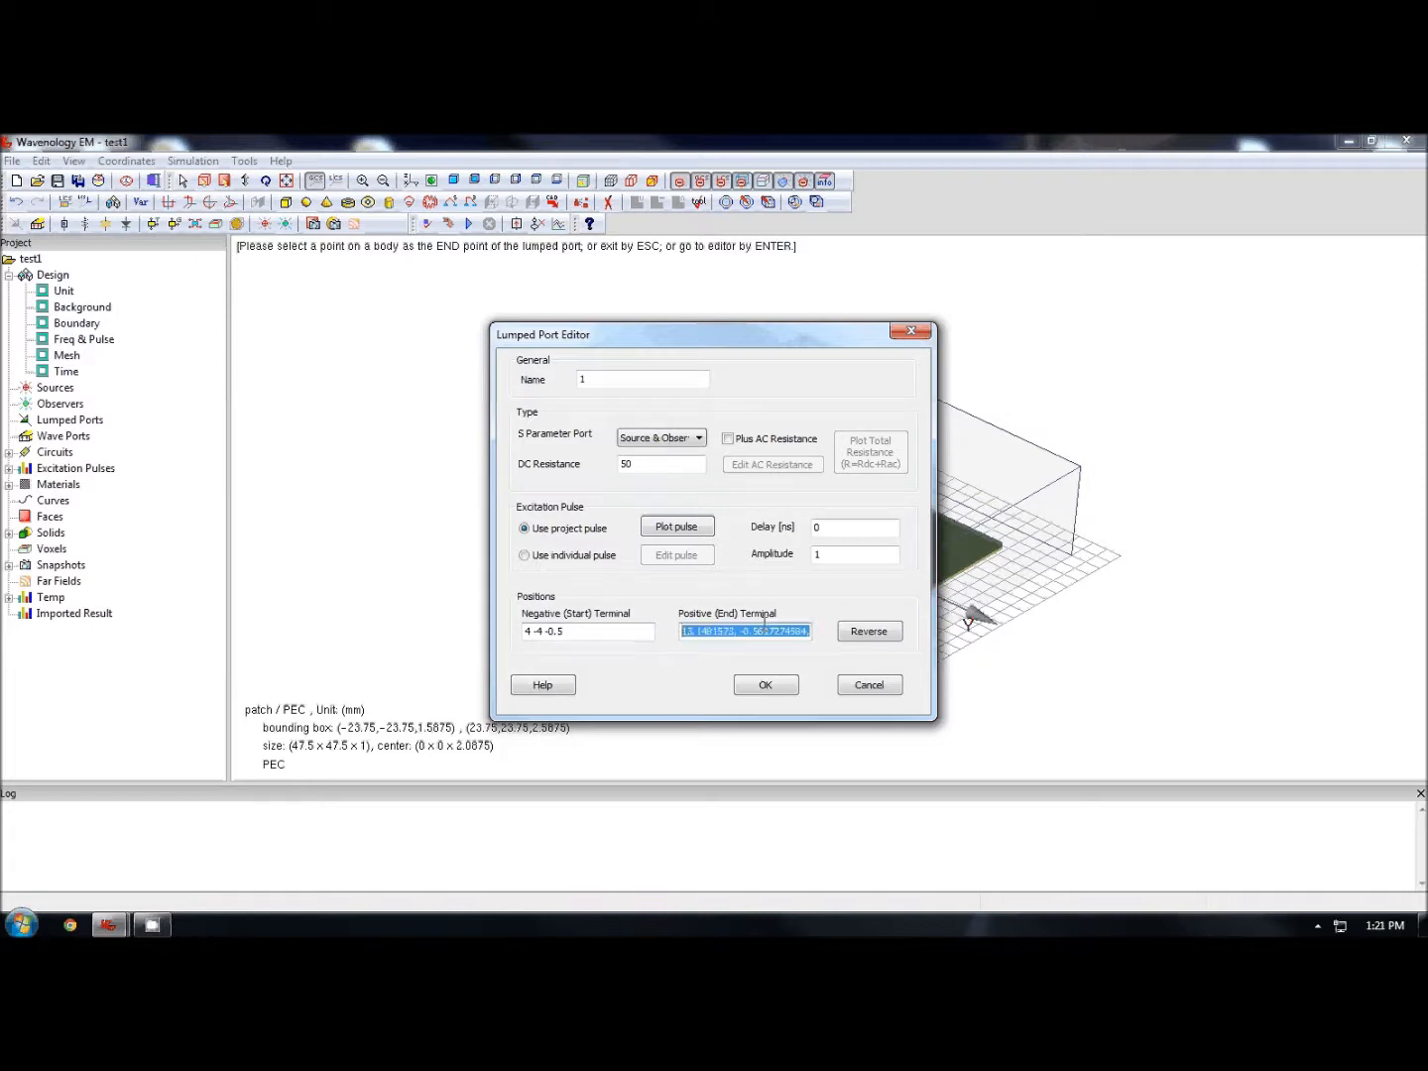
text(4 -4 2)
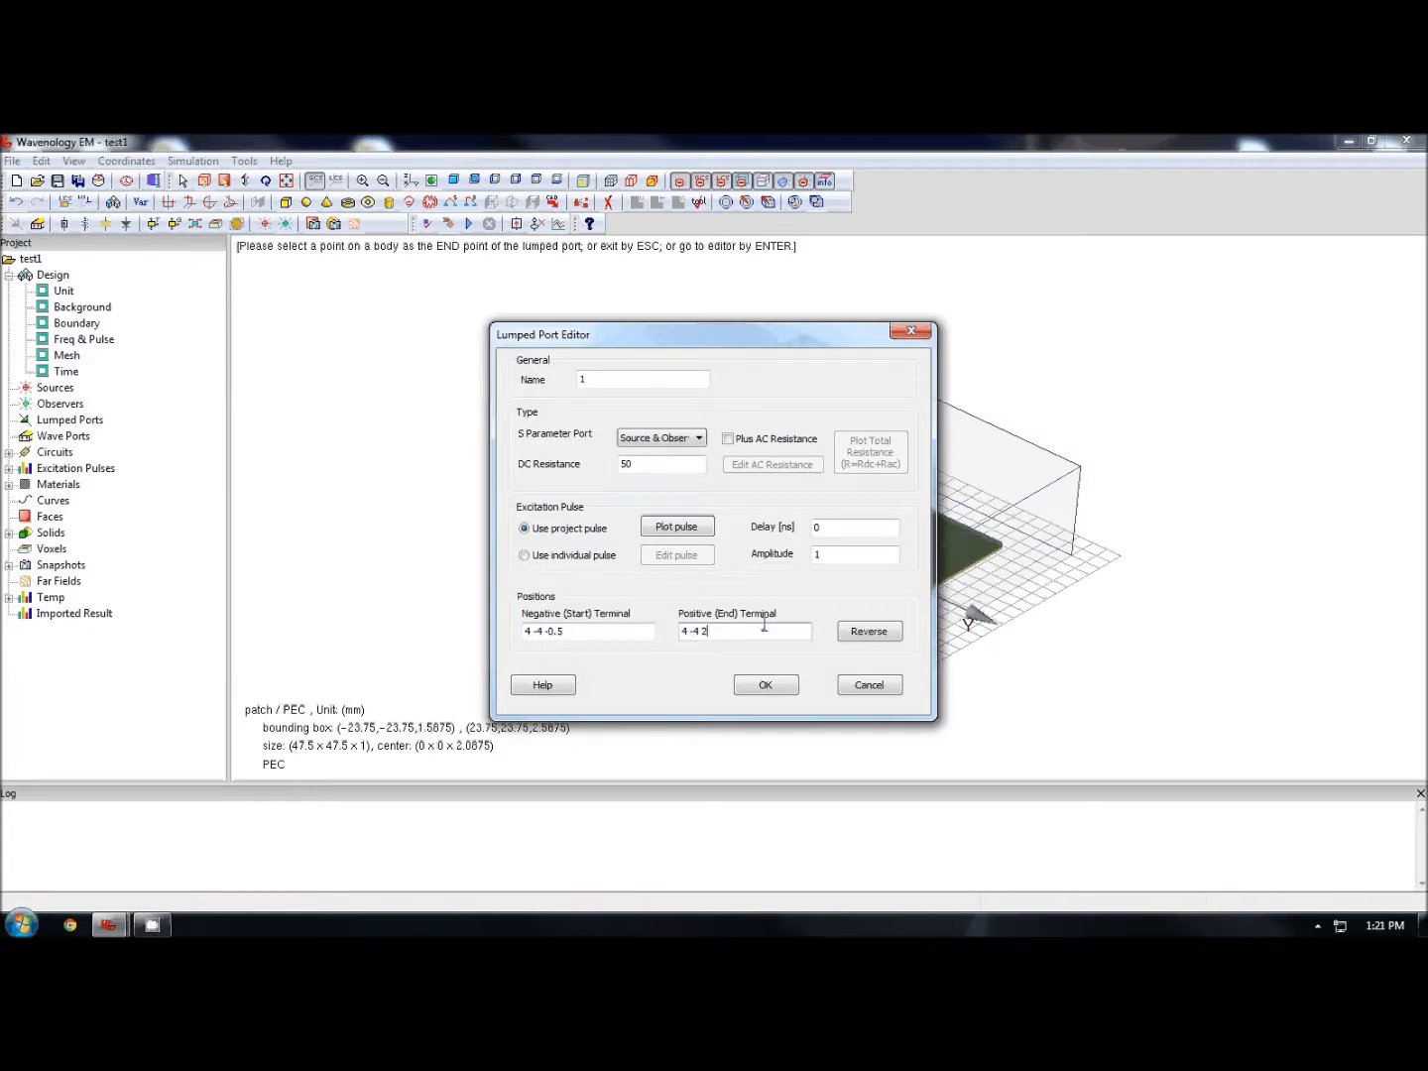
click(765, 685)
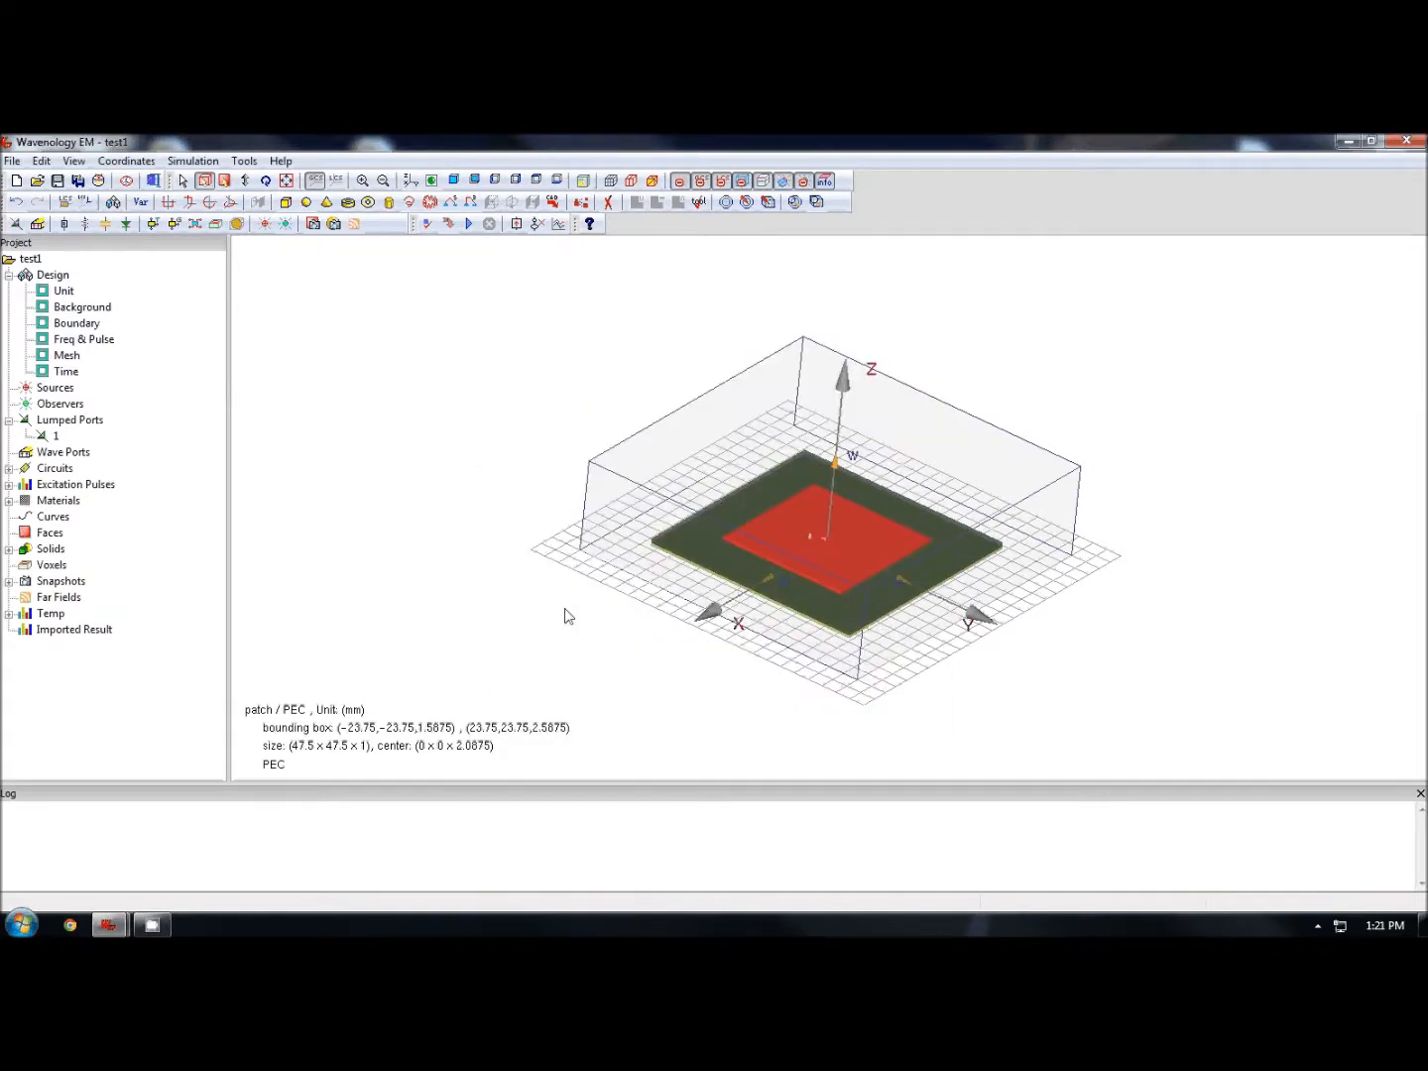
click(811, 560)
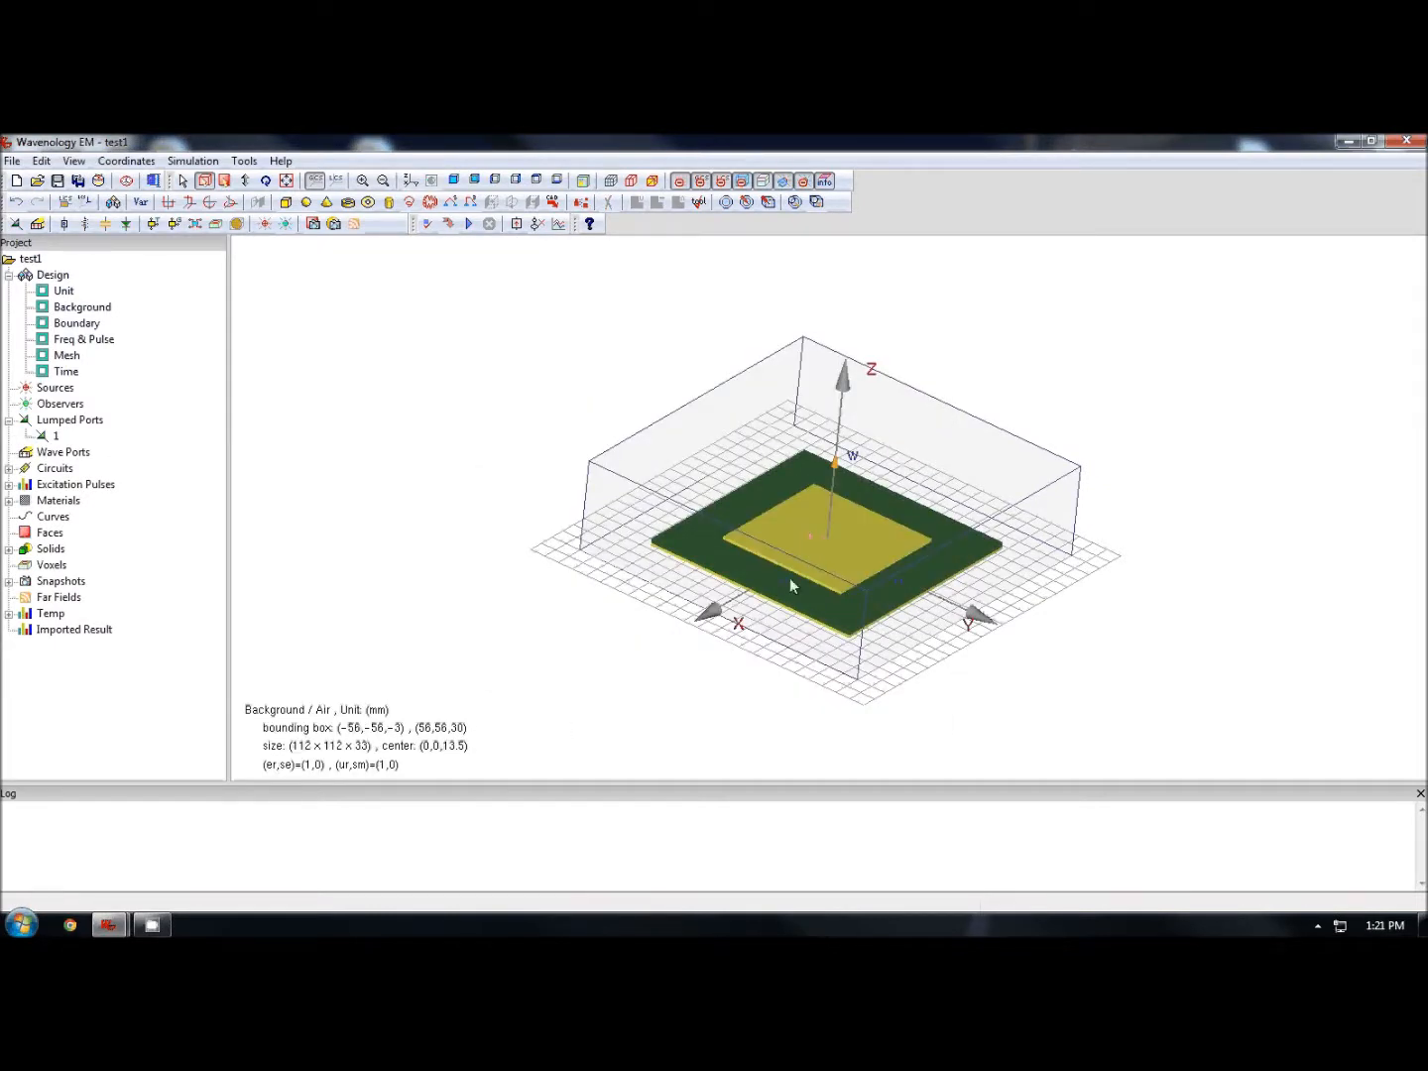
double_click(790, 576)
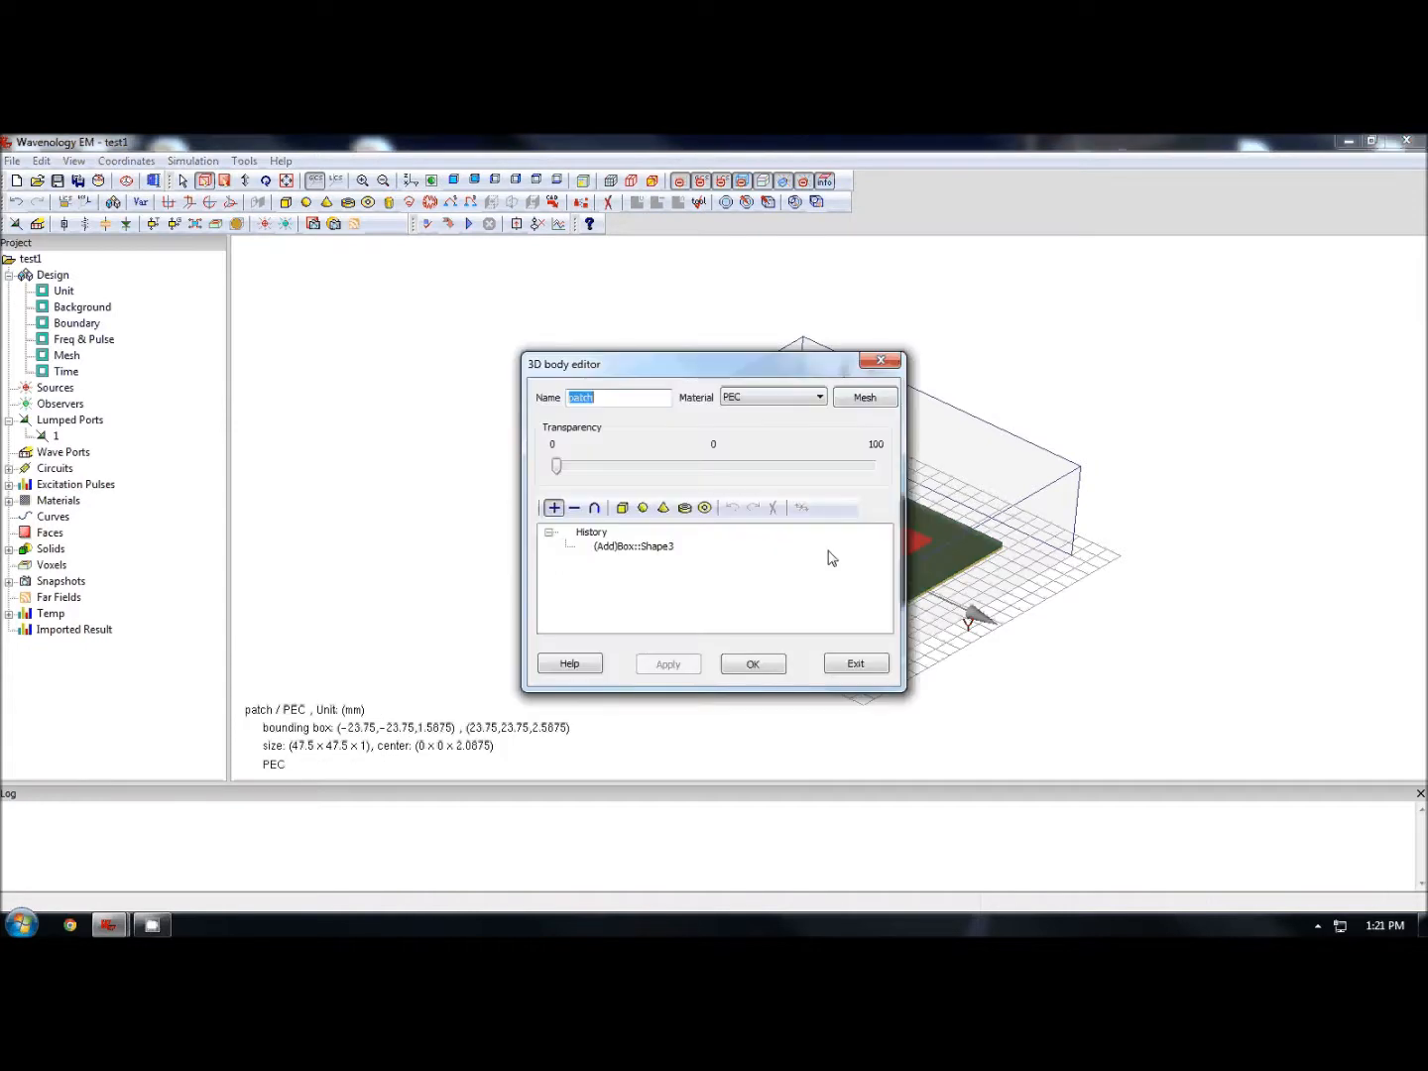
click(598, 474)
click(760, 475)
click(854, 663)
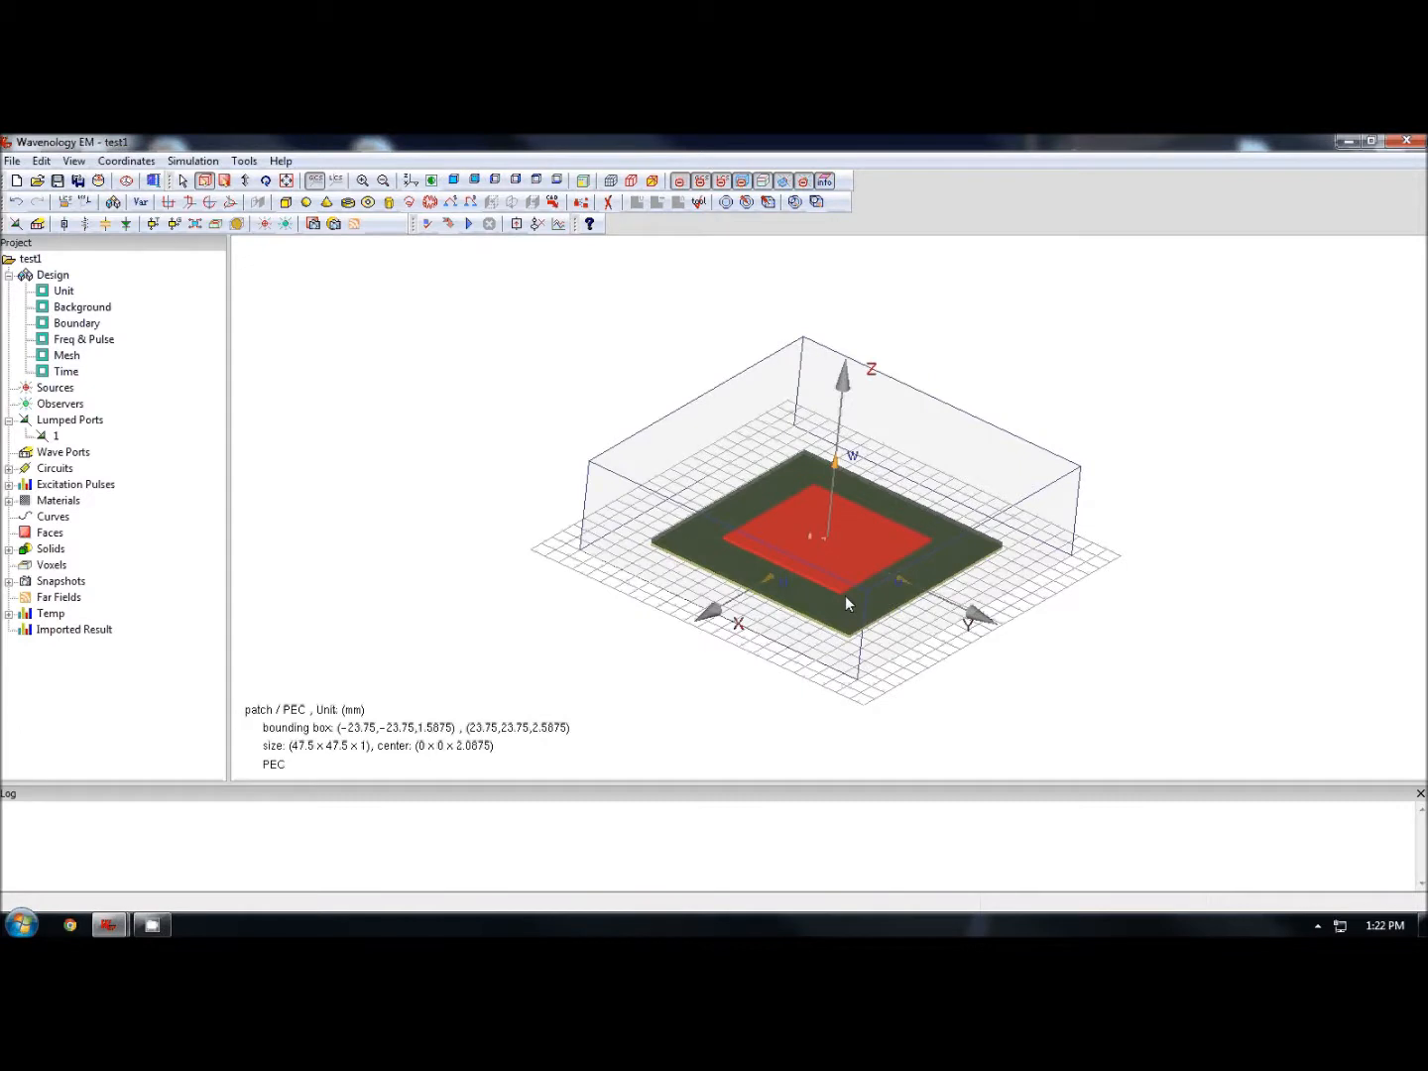
- Set the substrate's transparency to 82 in its body editor and apply it
click(846, 602)
double_click(862, 603)
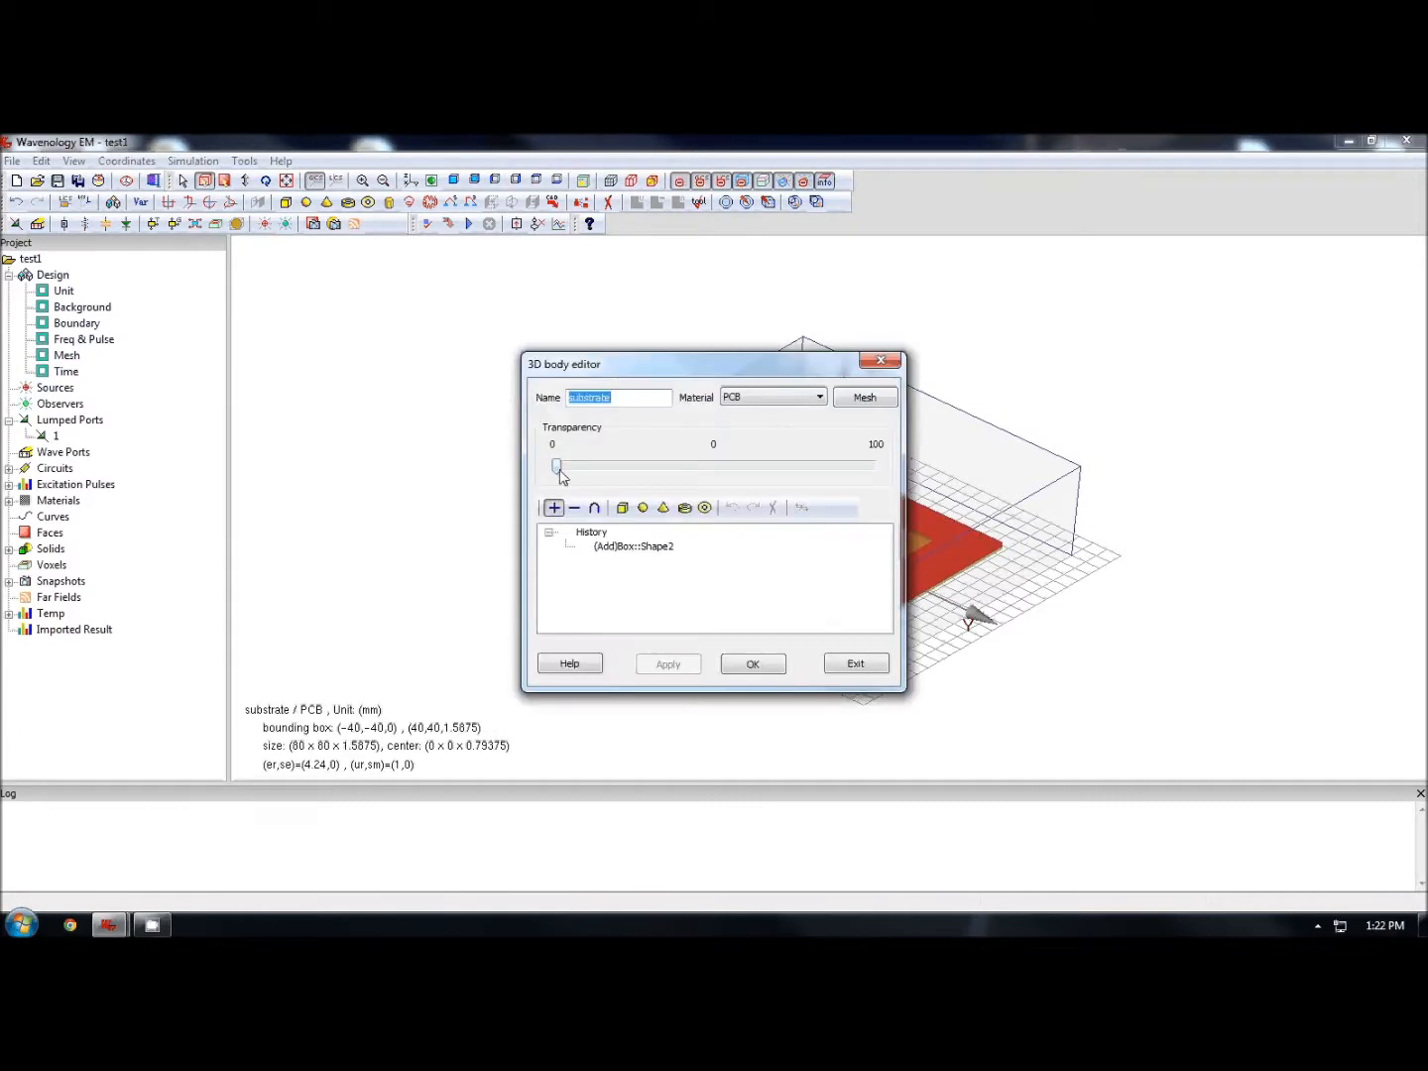
drag(557, 469, 815, 472)
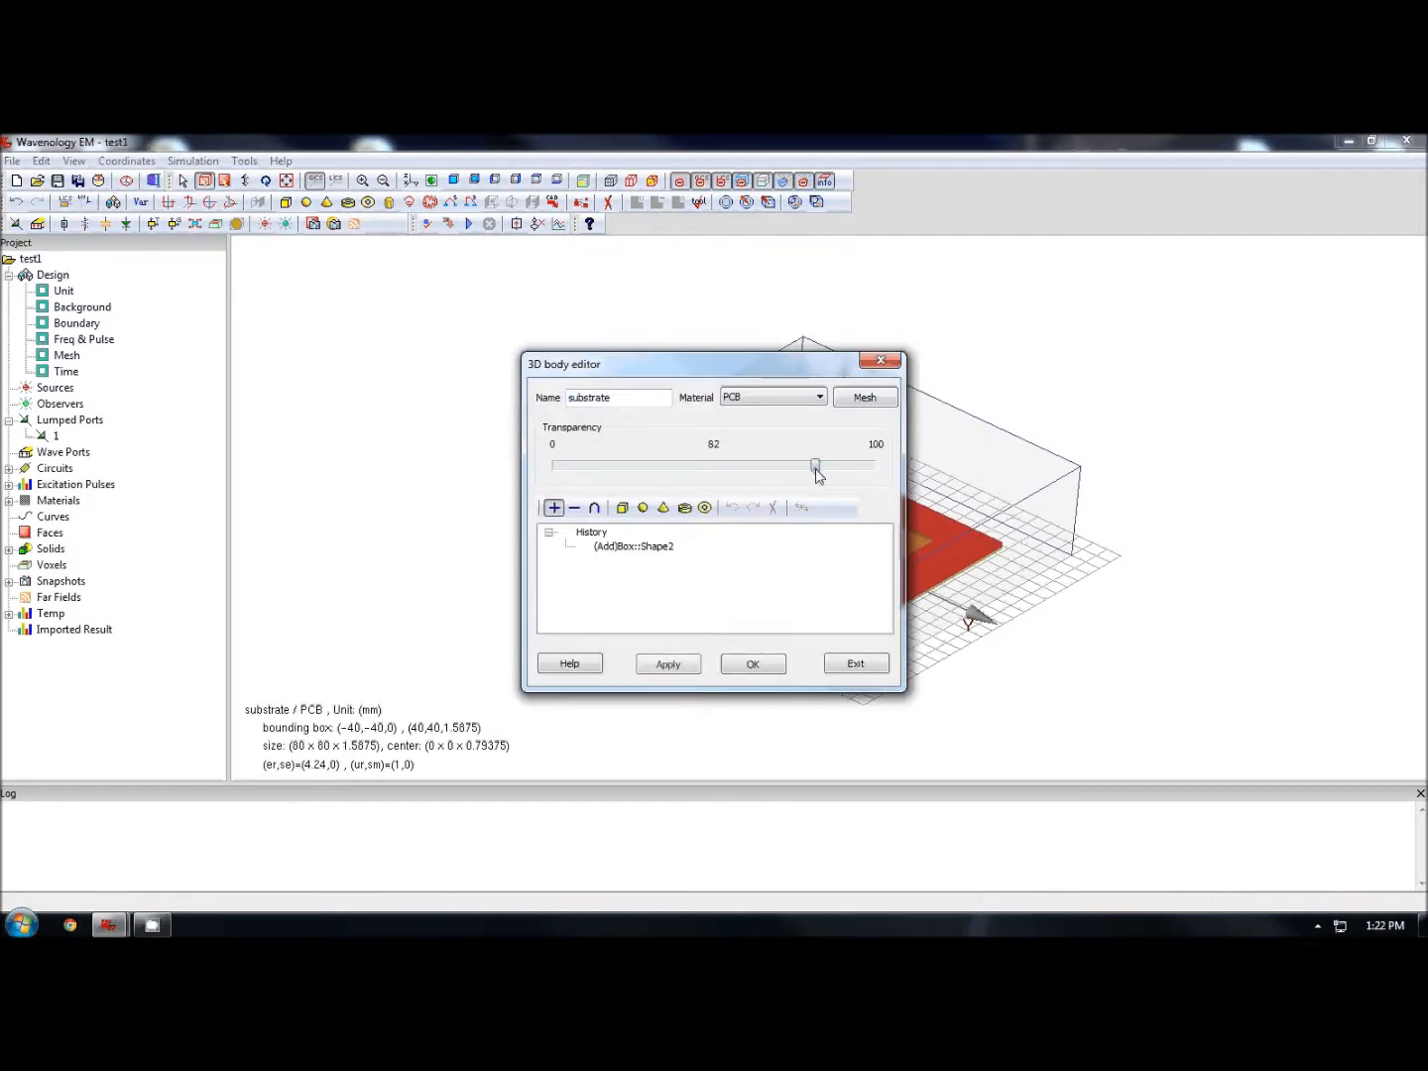
click(755, 665)
click(1037, 693)
scroll(1032, 691, up, 5)
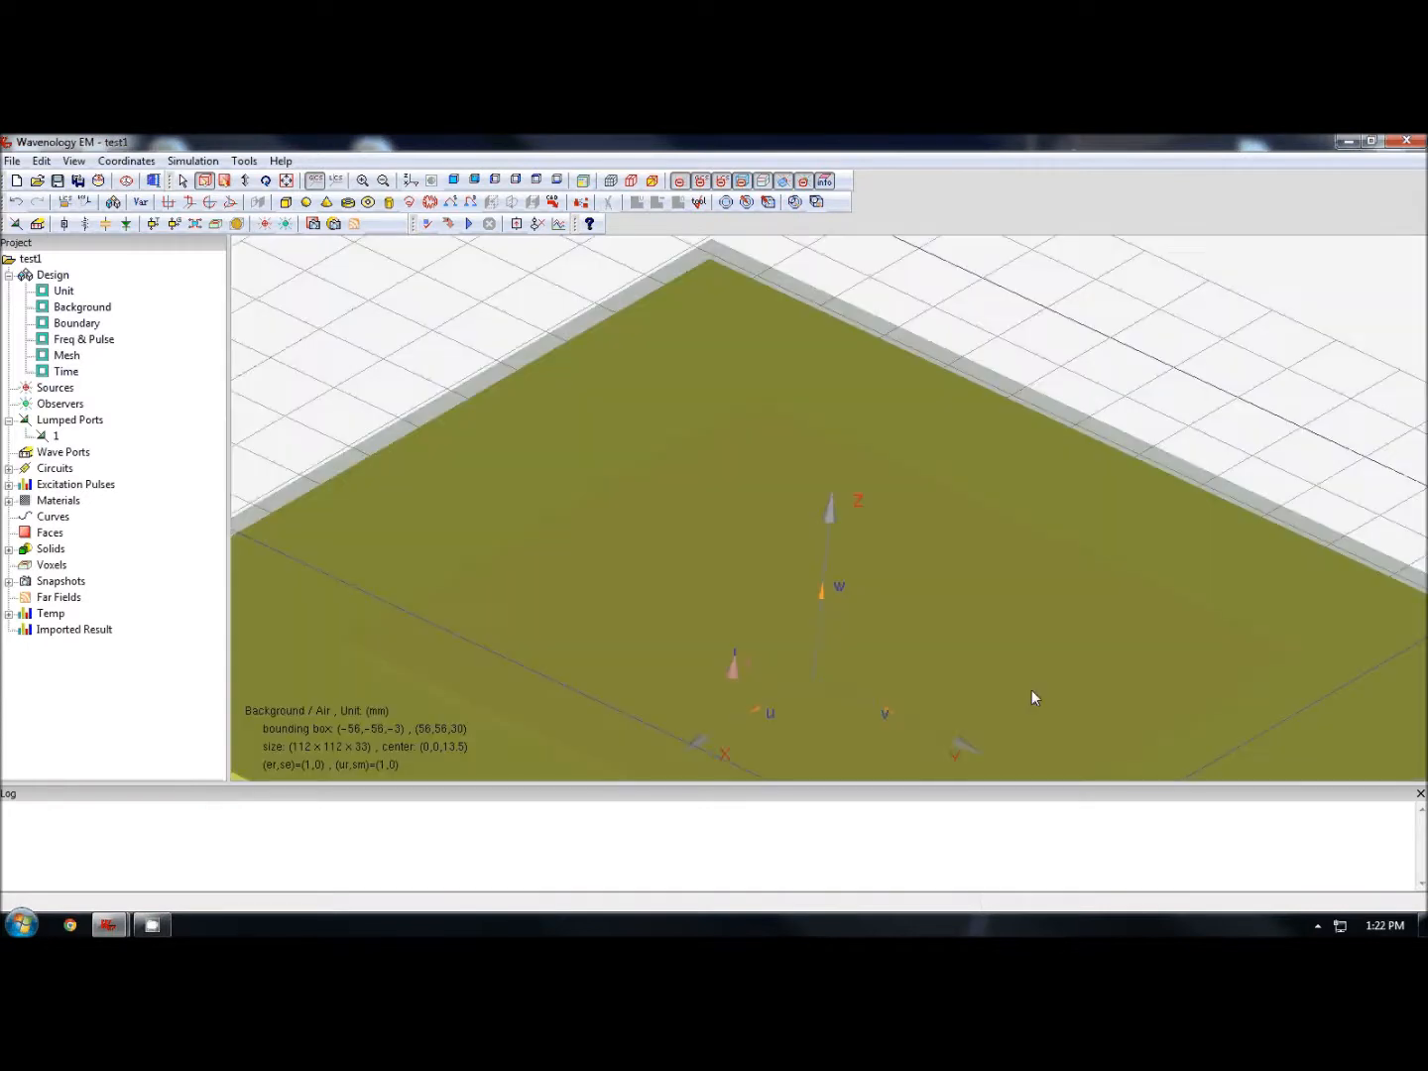
middle_drag(1031, 691, 1017, 531)
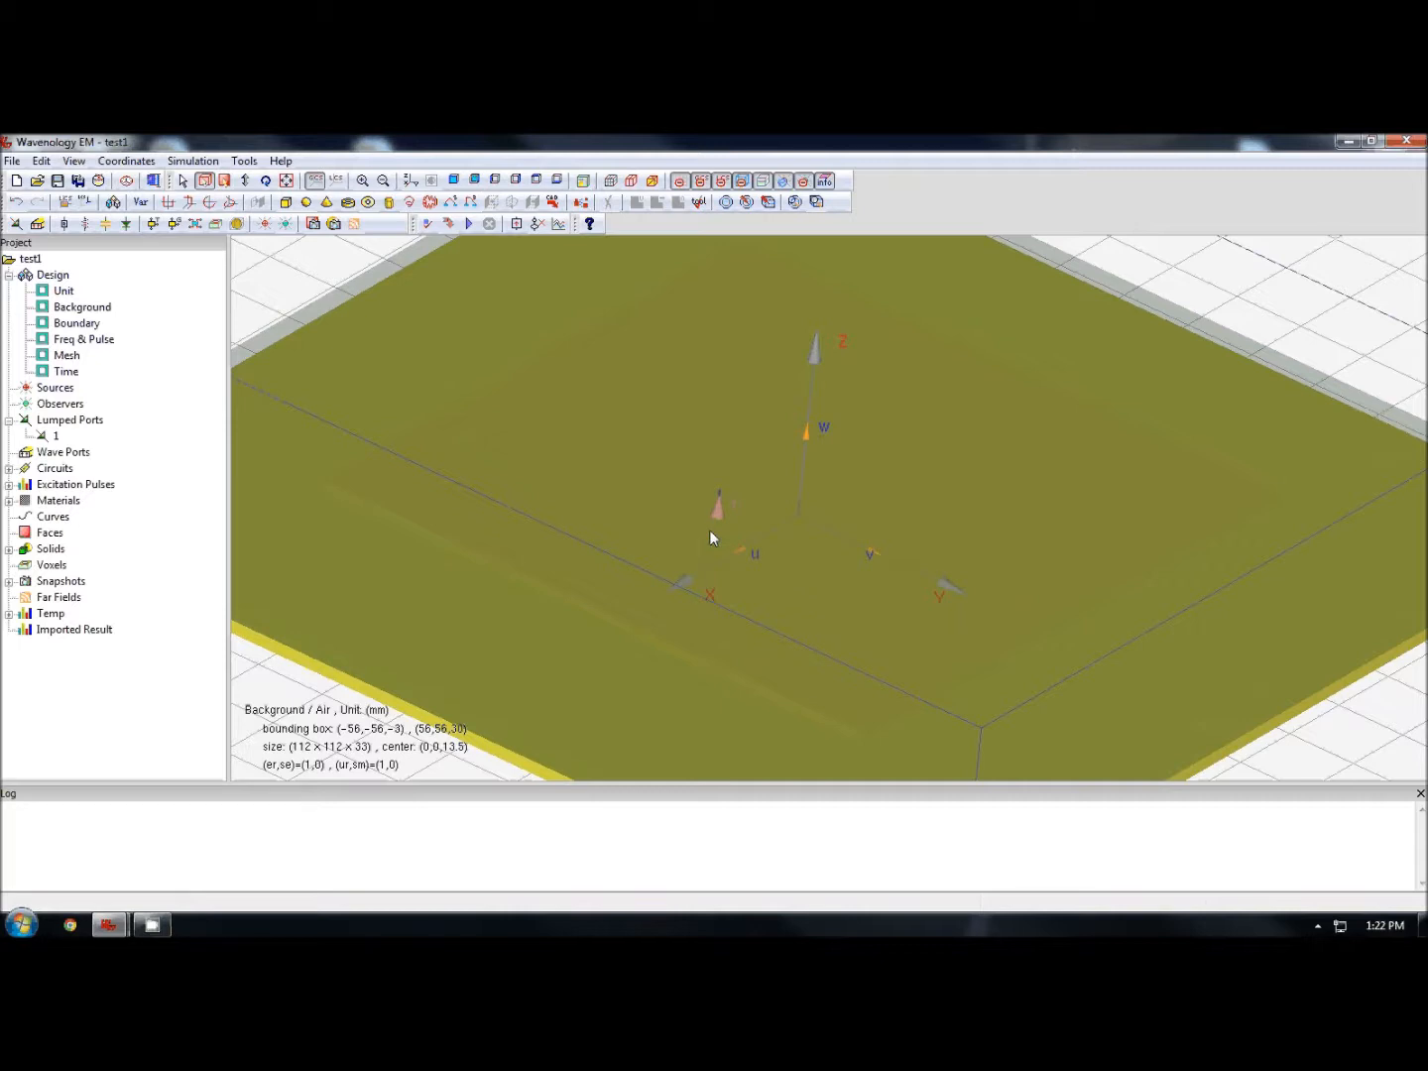
click(411, 181)
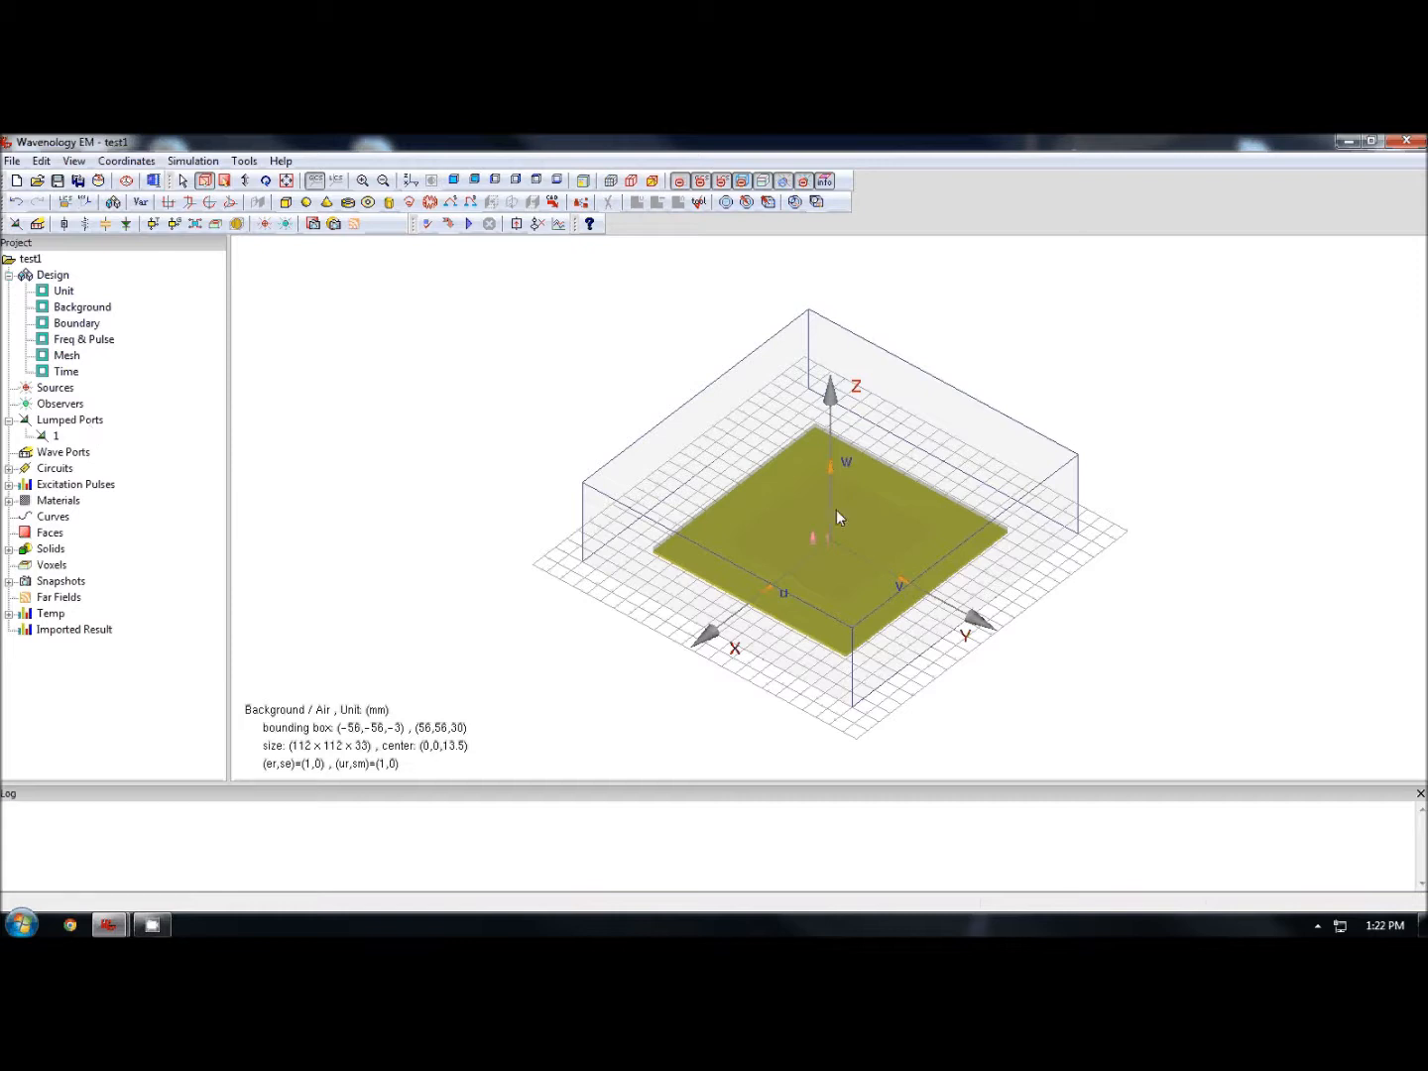
- Create an observer at position -20, -20, 20 and open the array creation settings for it
right_click(69, 407)
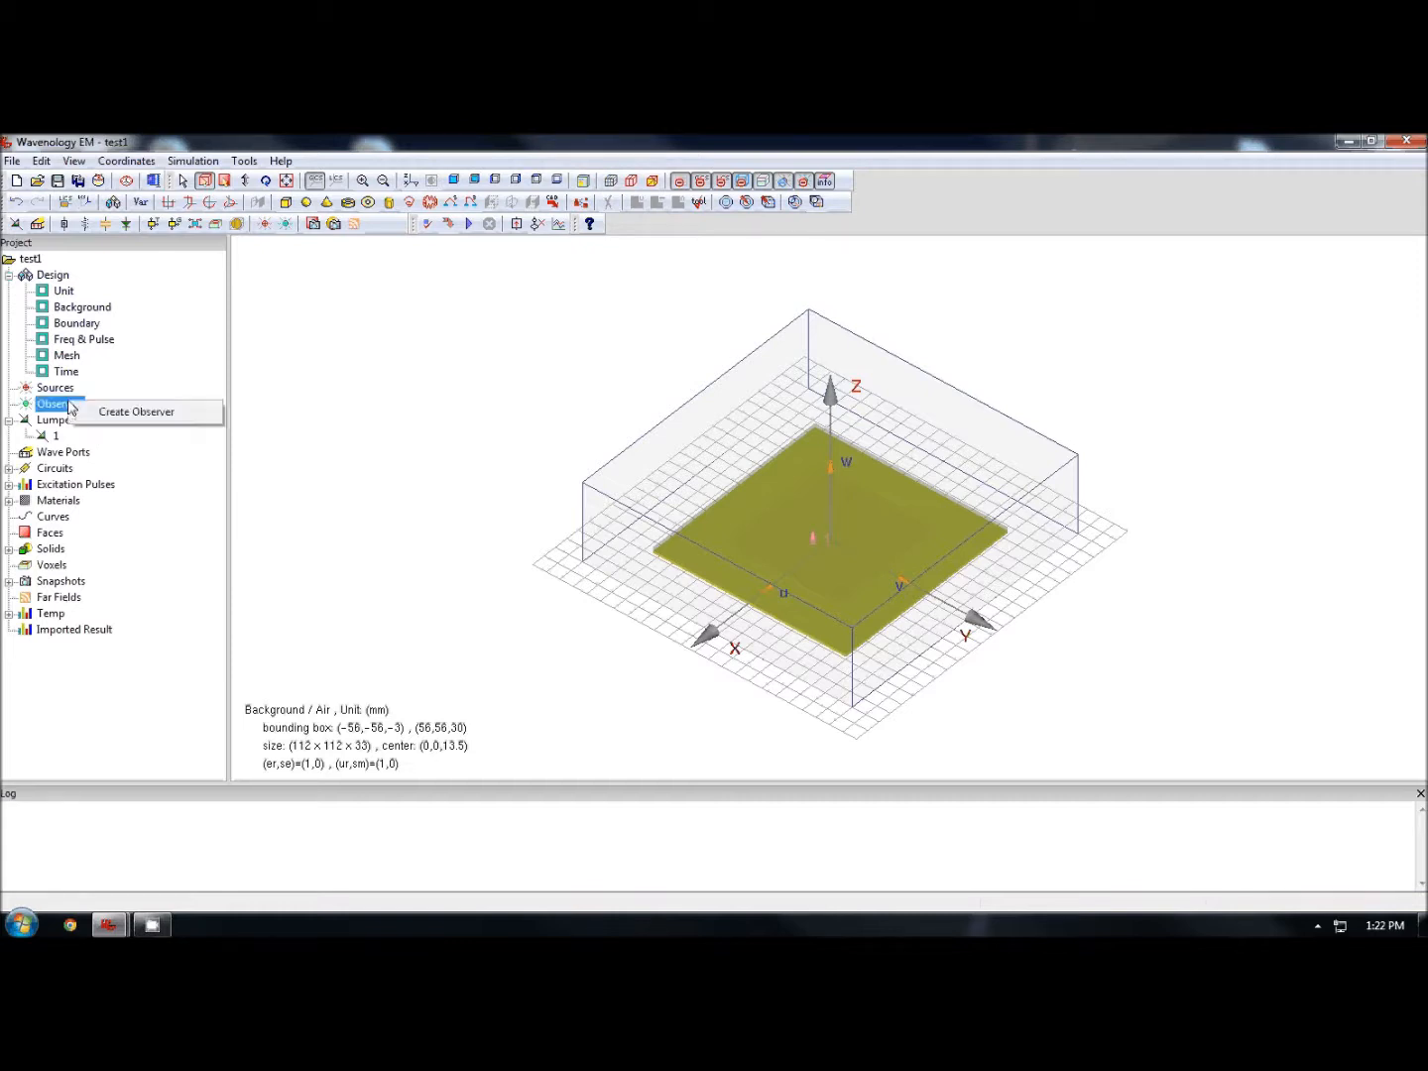
click(136, 413)
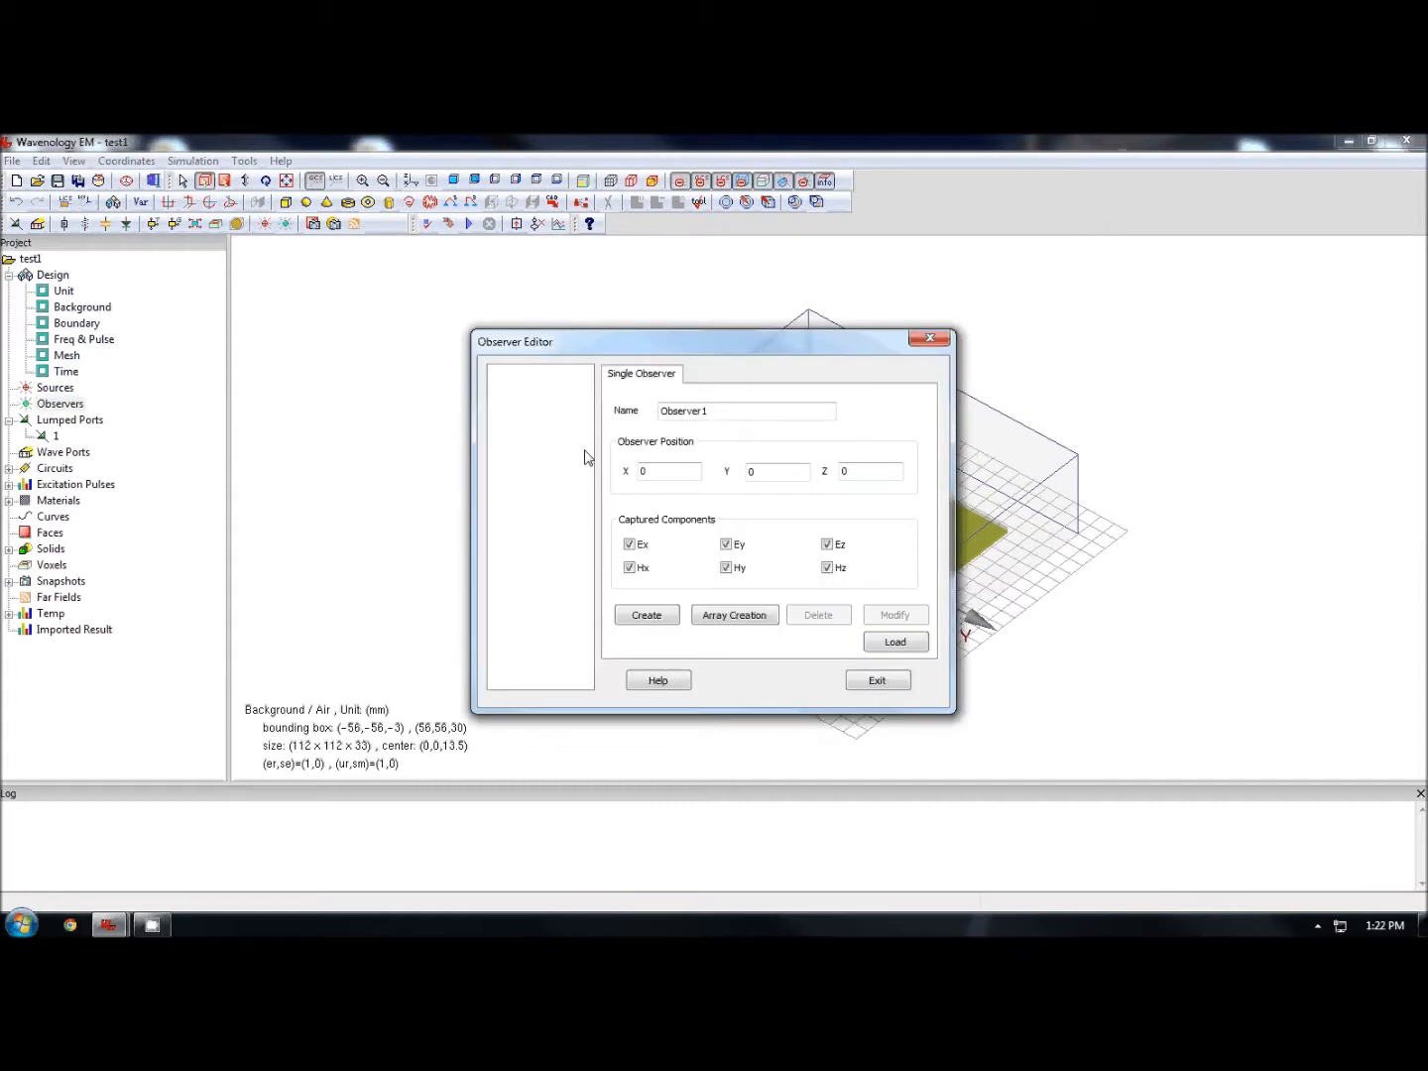
drag(604, 330, 367, 293)
drag(425, 434, 319, 430)
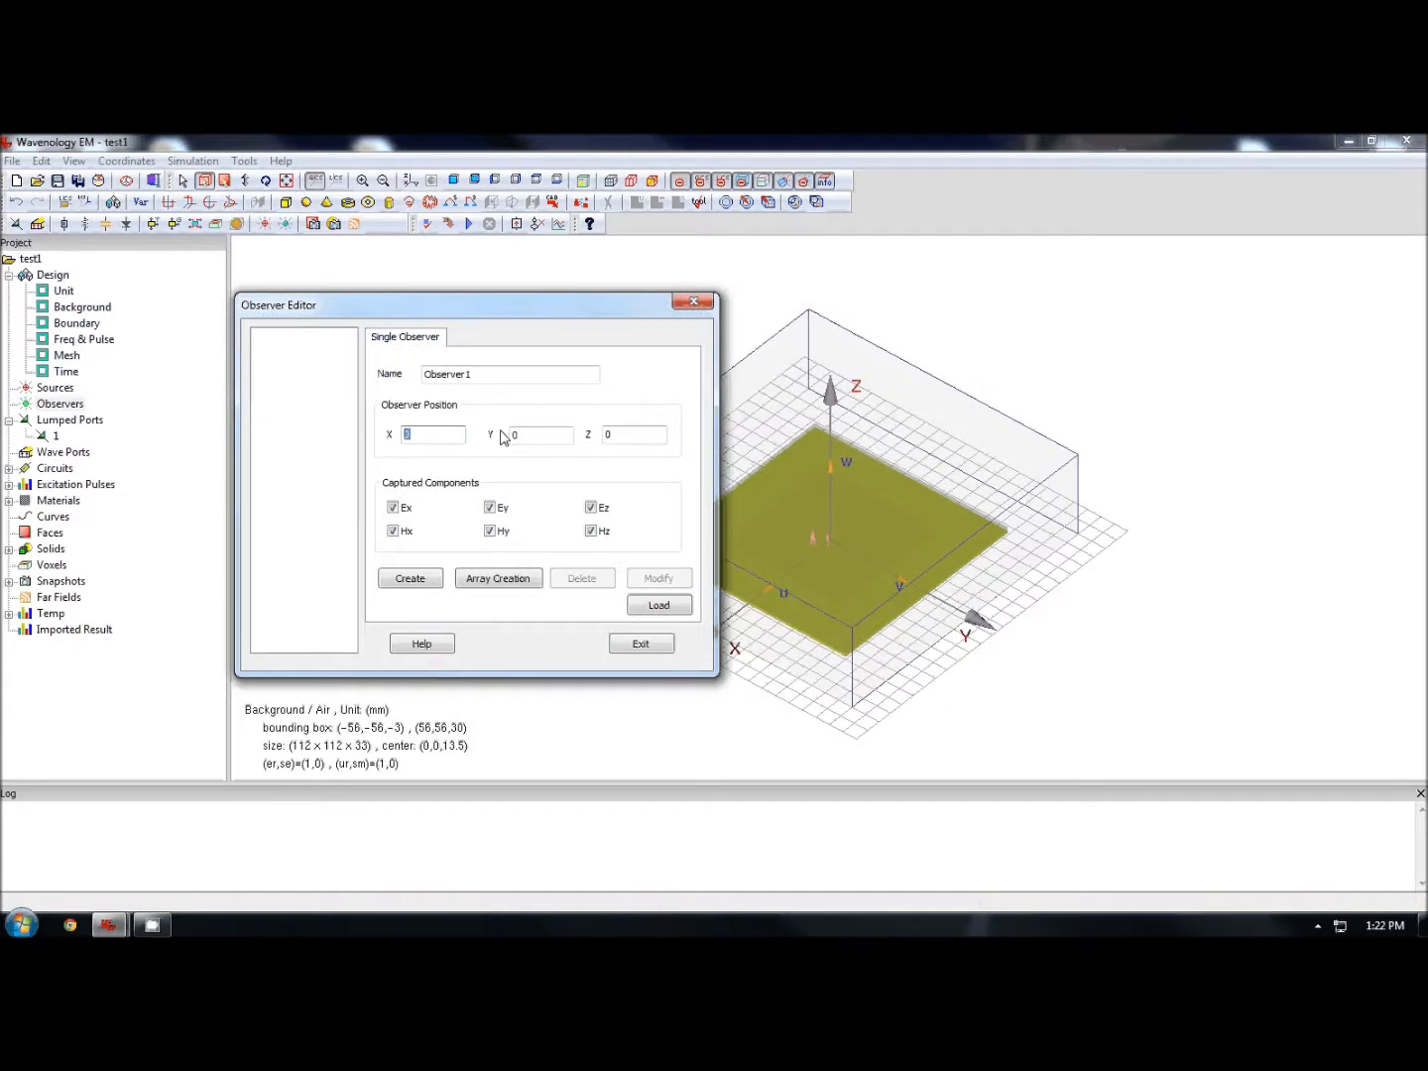
text(-20 -)
key(Tab)
text(-20 20)
key(Tab)
text(20)
click(493, 579)
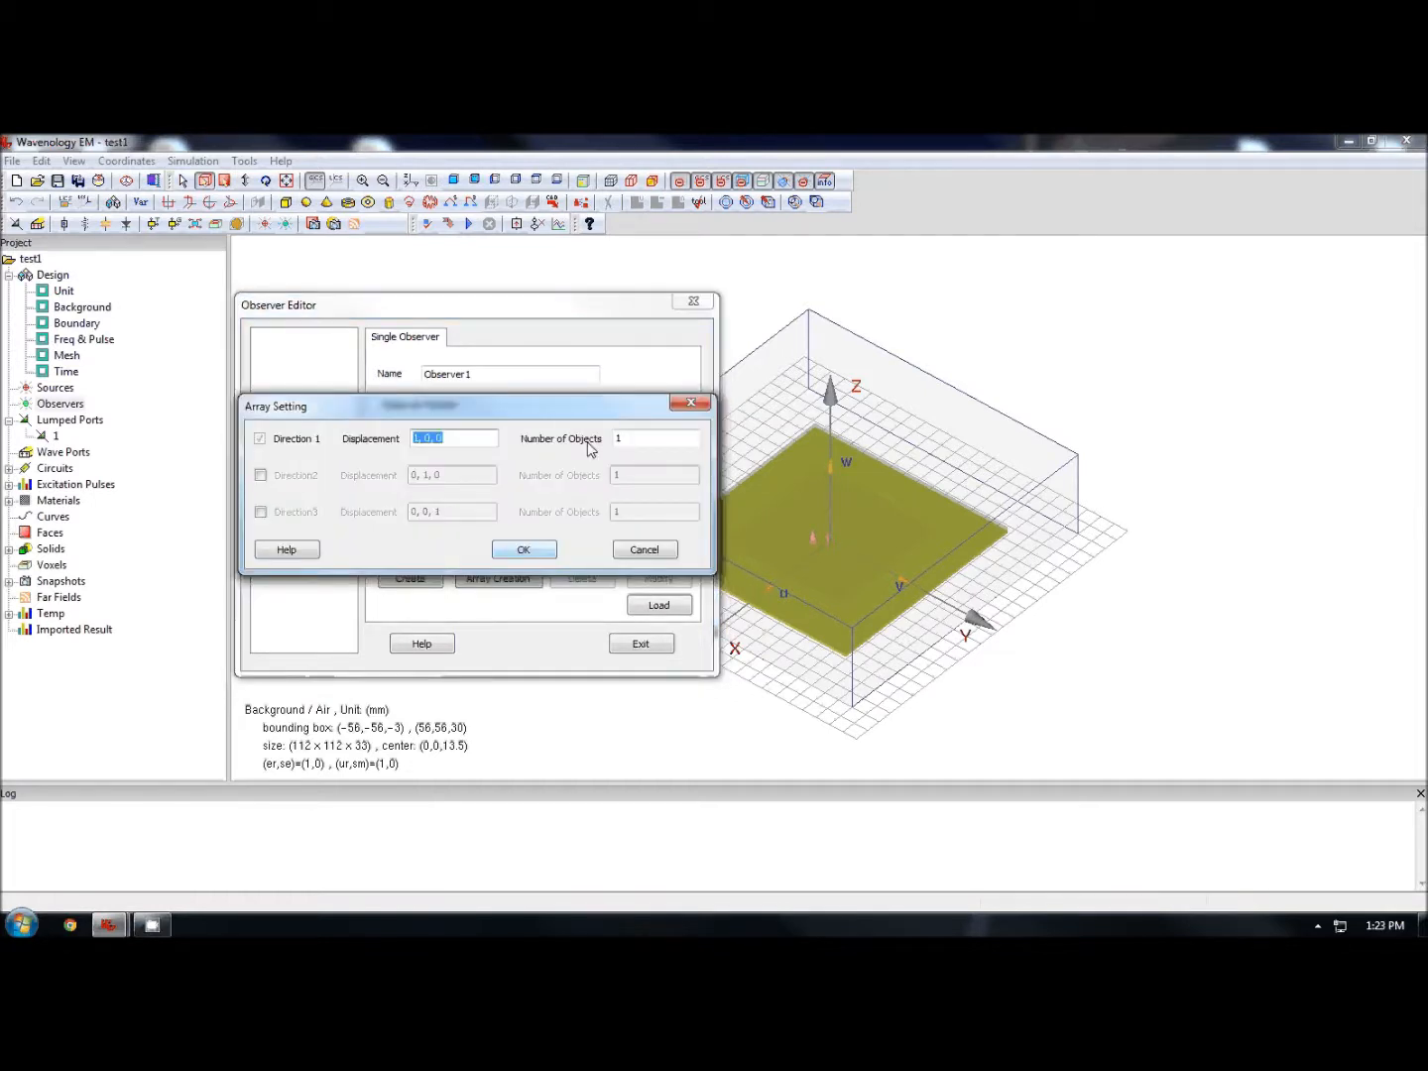
- Array the observer as 5 by 5, spaced 10 mm along X and Y, and close the observer editor
click(277, 458)
click(309, 477)
click(415, 439)
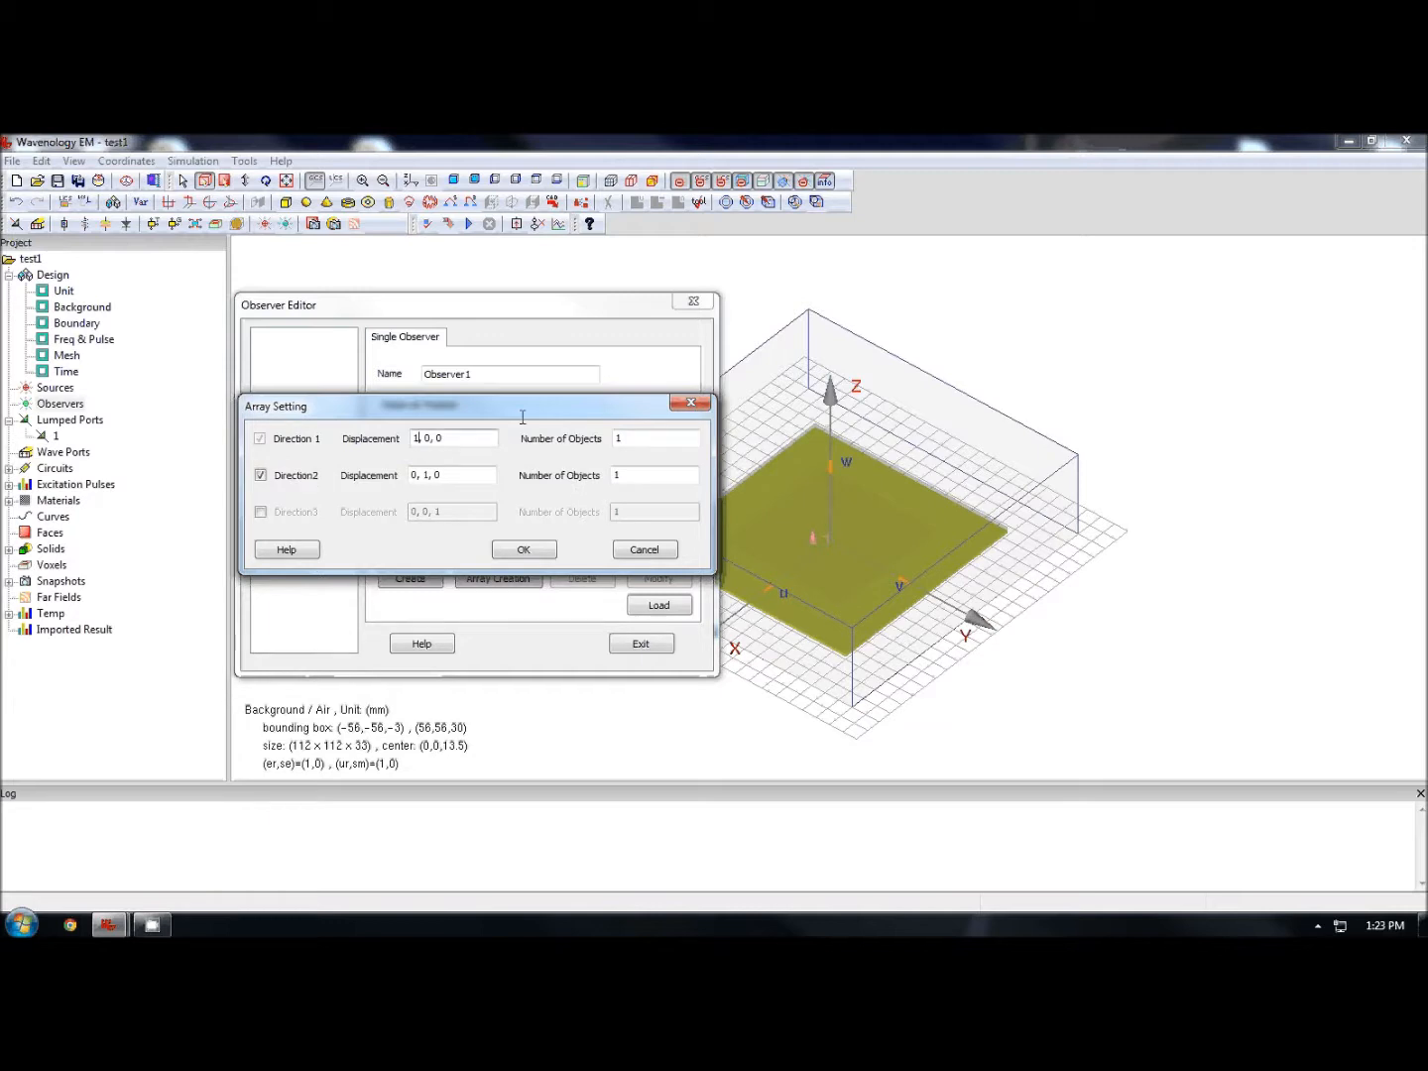
text(0)
drag(656, 438, 519, 436)
text(5)
click(429, 477)
text(0)
key(Tab)
text(5)
click(506, 557)
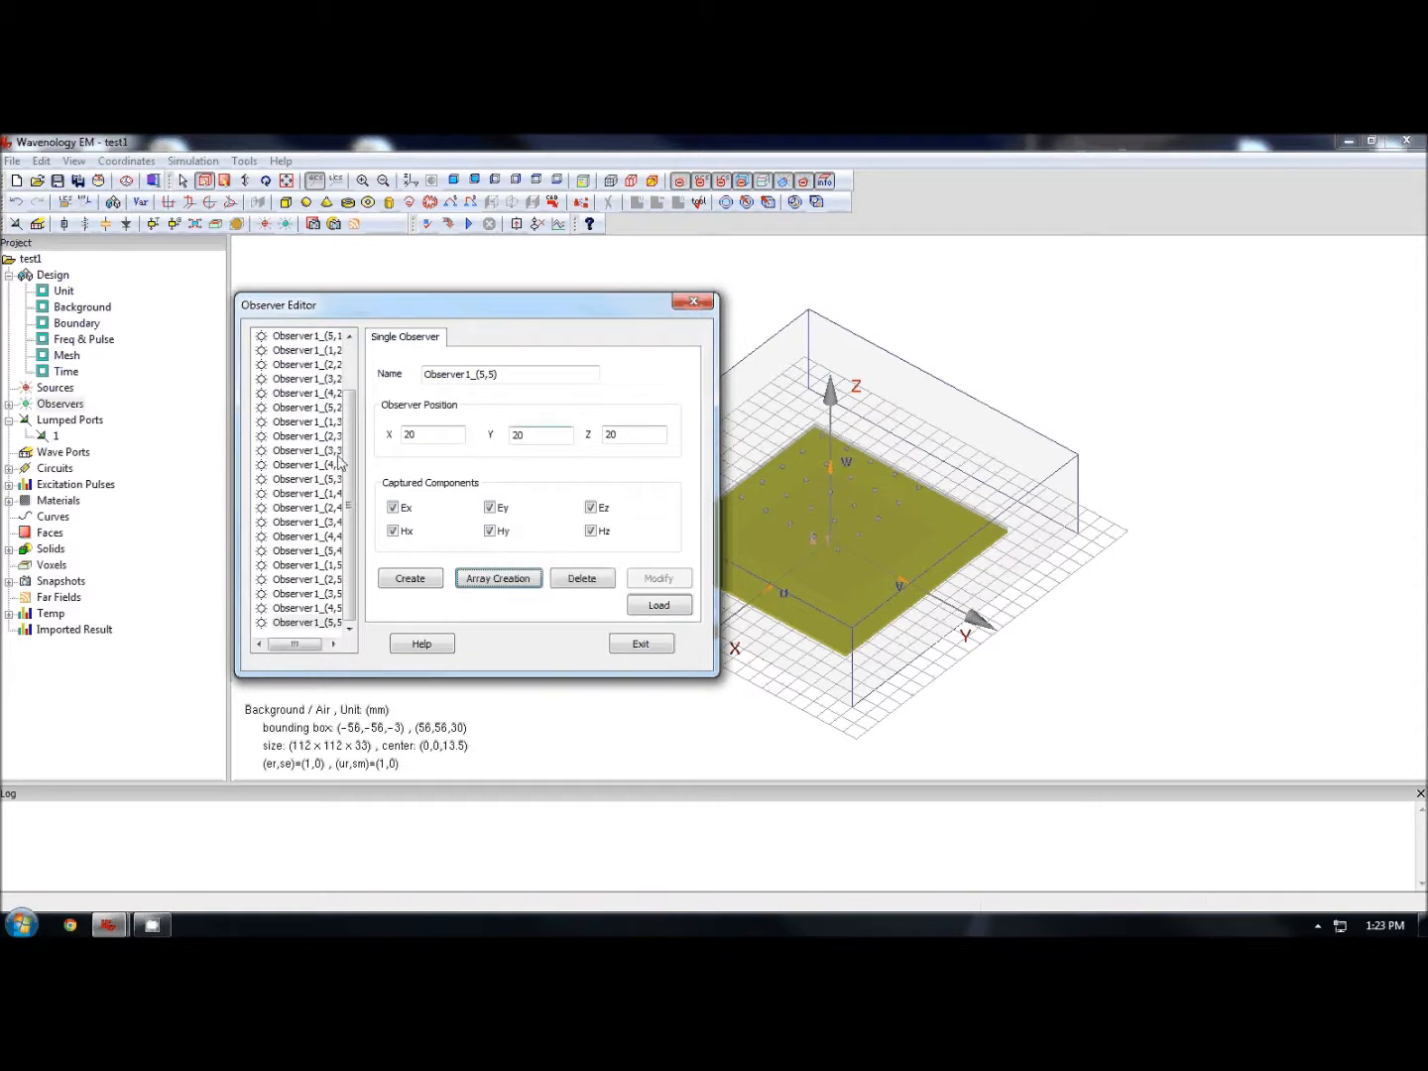
click(642, 645)
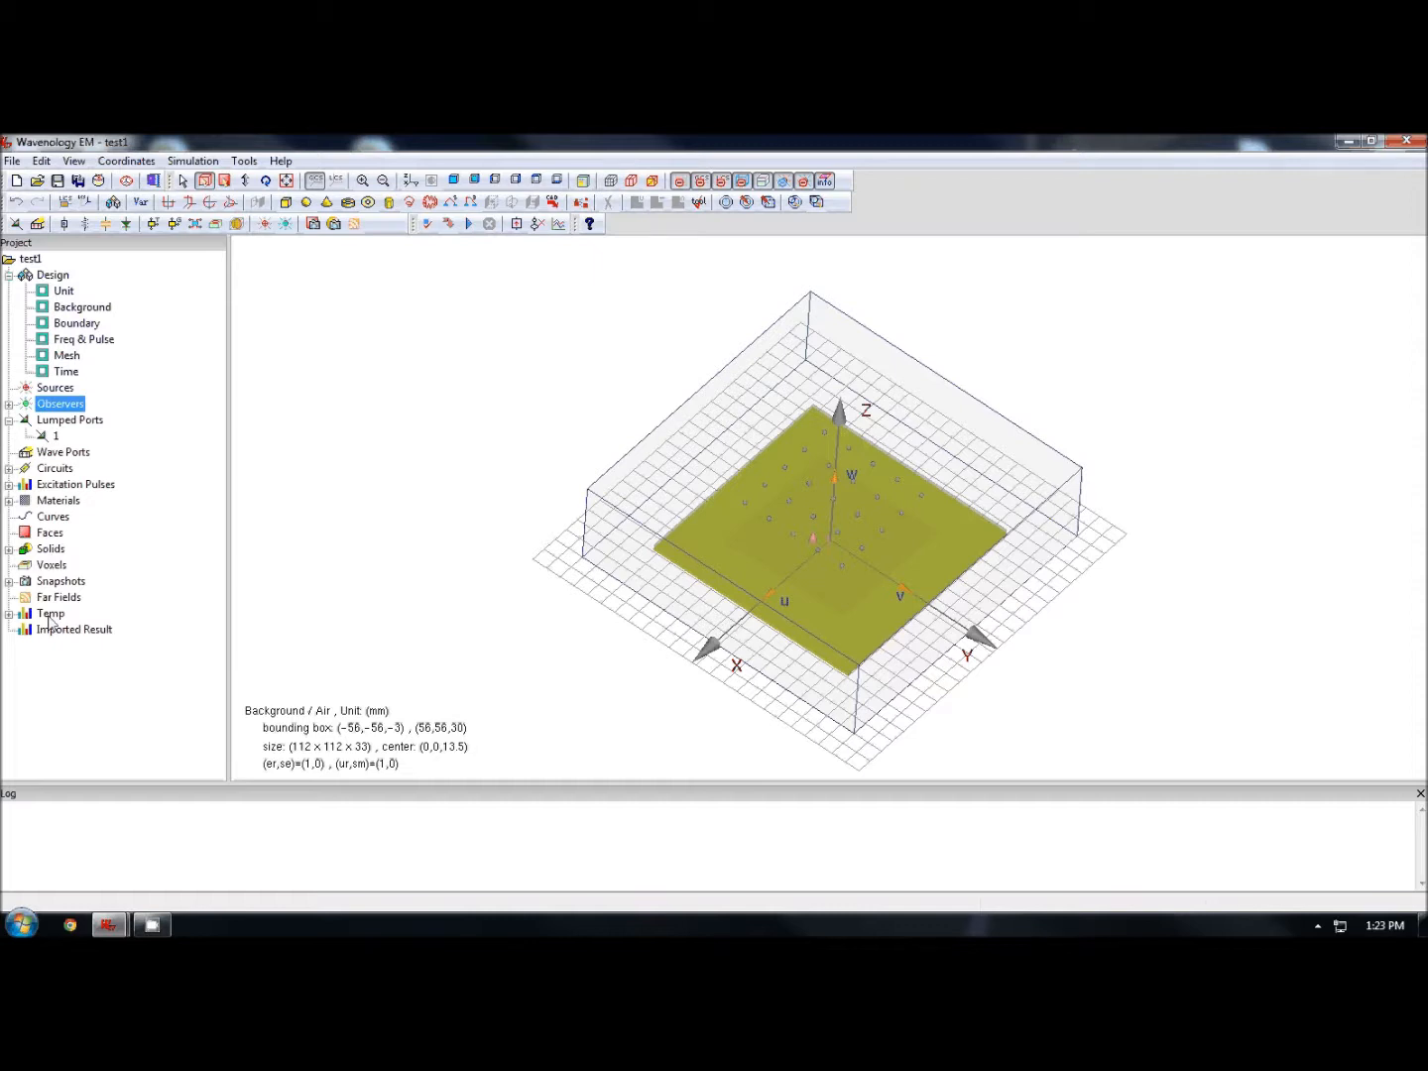
- Create an X-normal face snapshot with lower corner 0 -56 -3 and higher corner 0 56 30
click(59, 581)
click(8, 582)
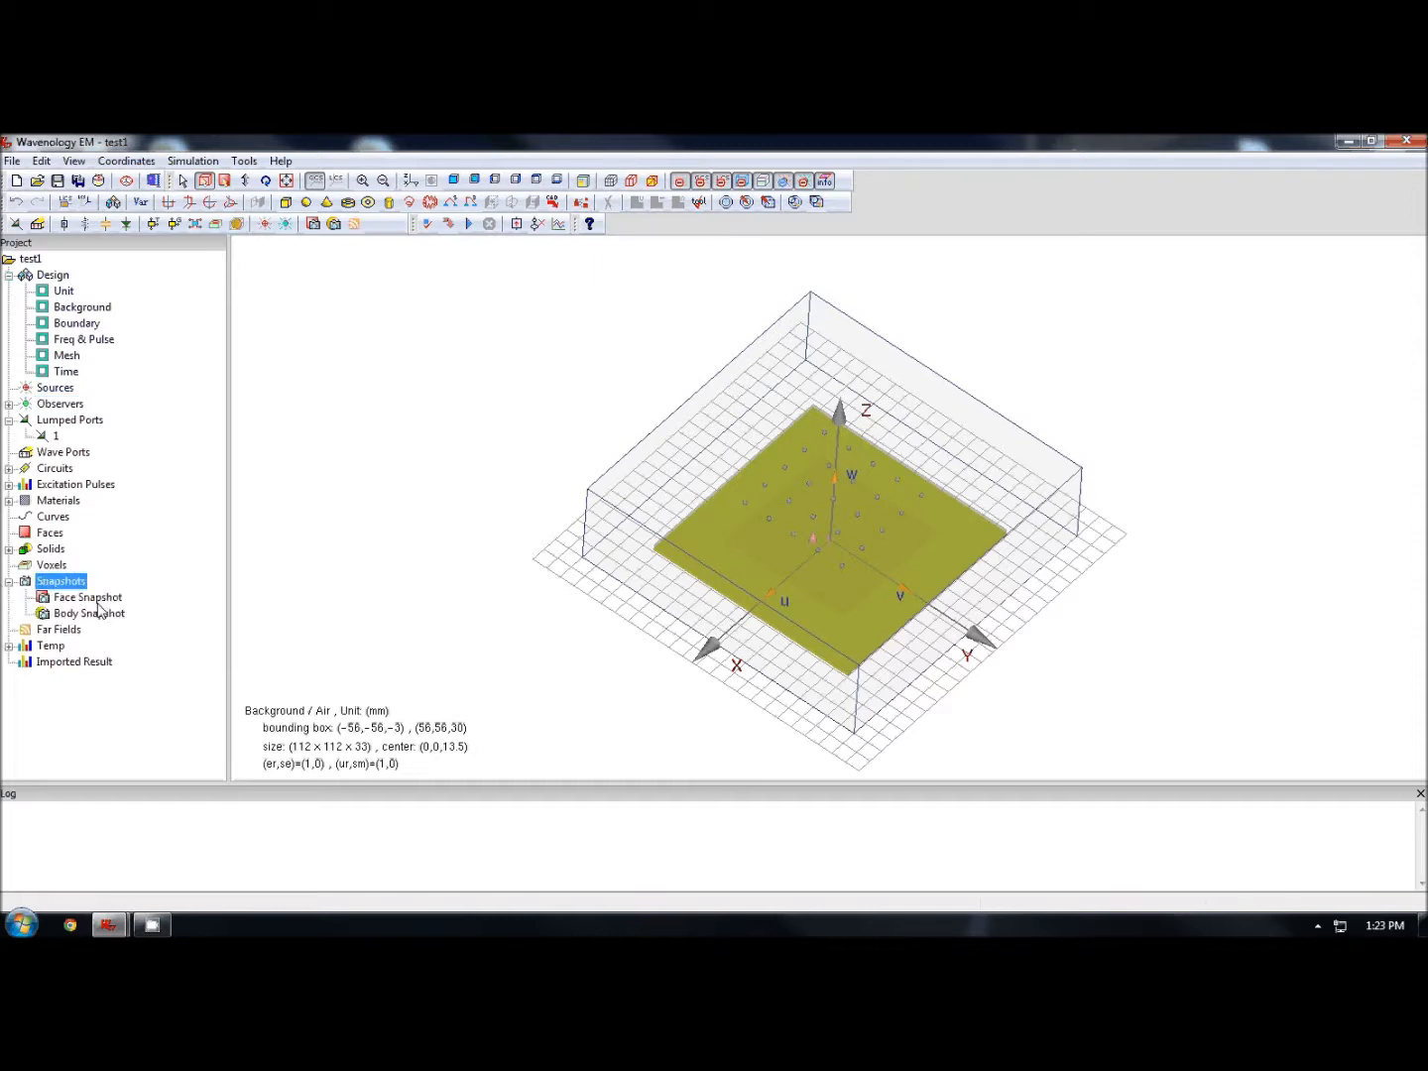
right_click(92, 598)
click(171, 610)
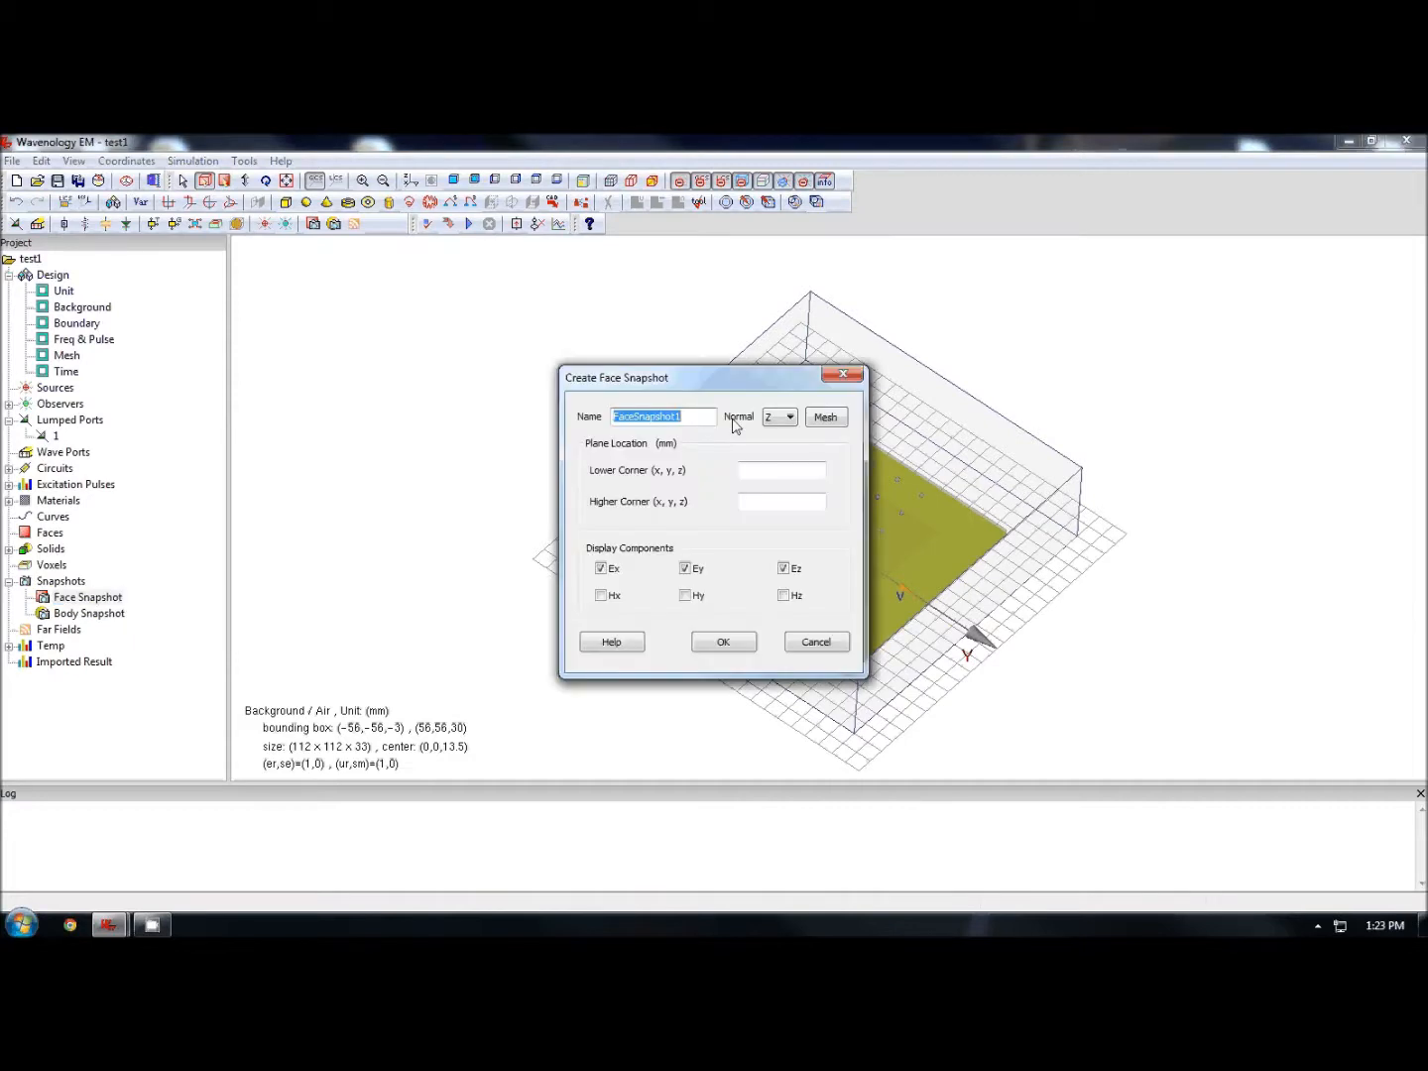
drag(716, 378, 384, 306)
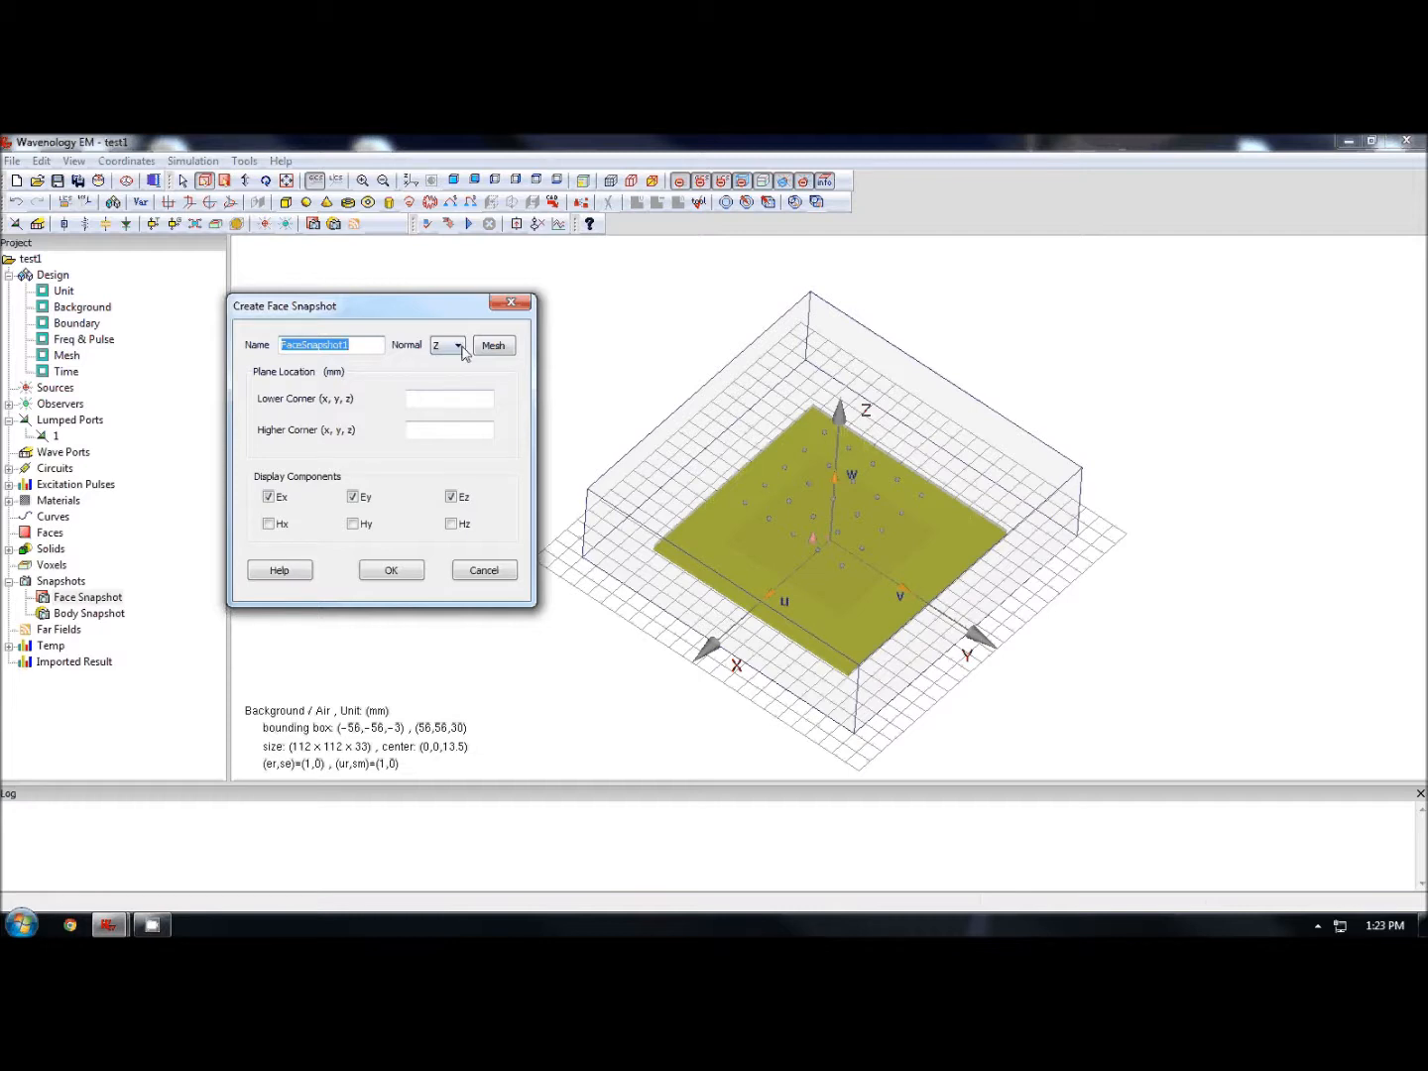
click(459, 344)
click(454, 362)
click(481, 397)
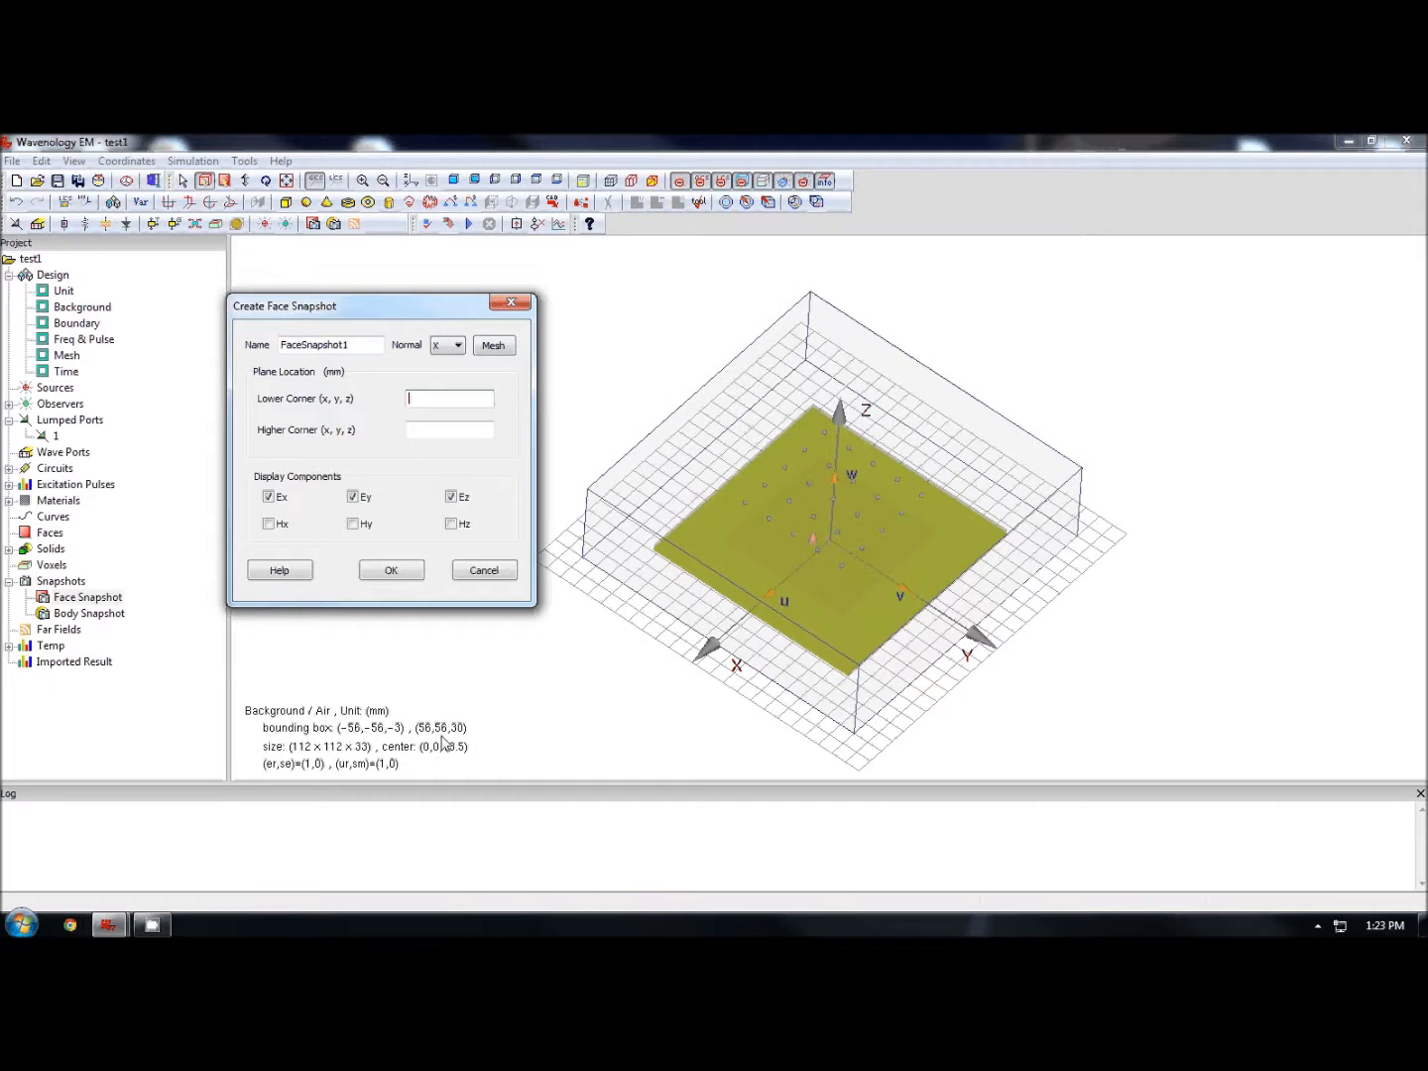
text(0 -56 -3)
key(Tab)
text(0 56 30)
click(393, 575)
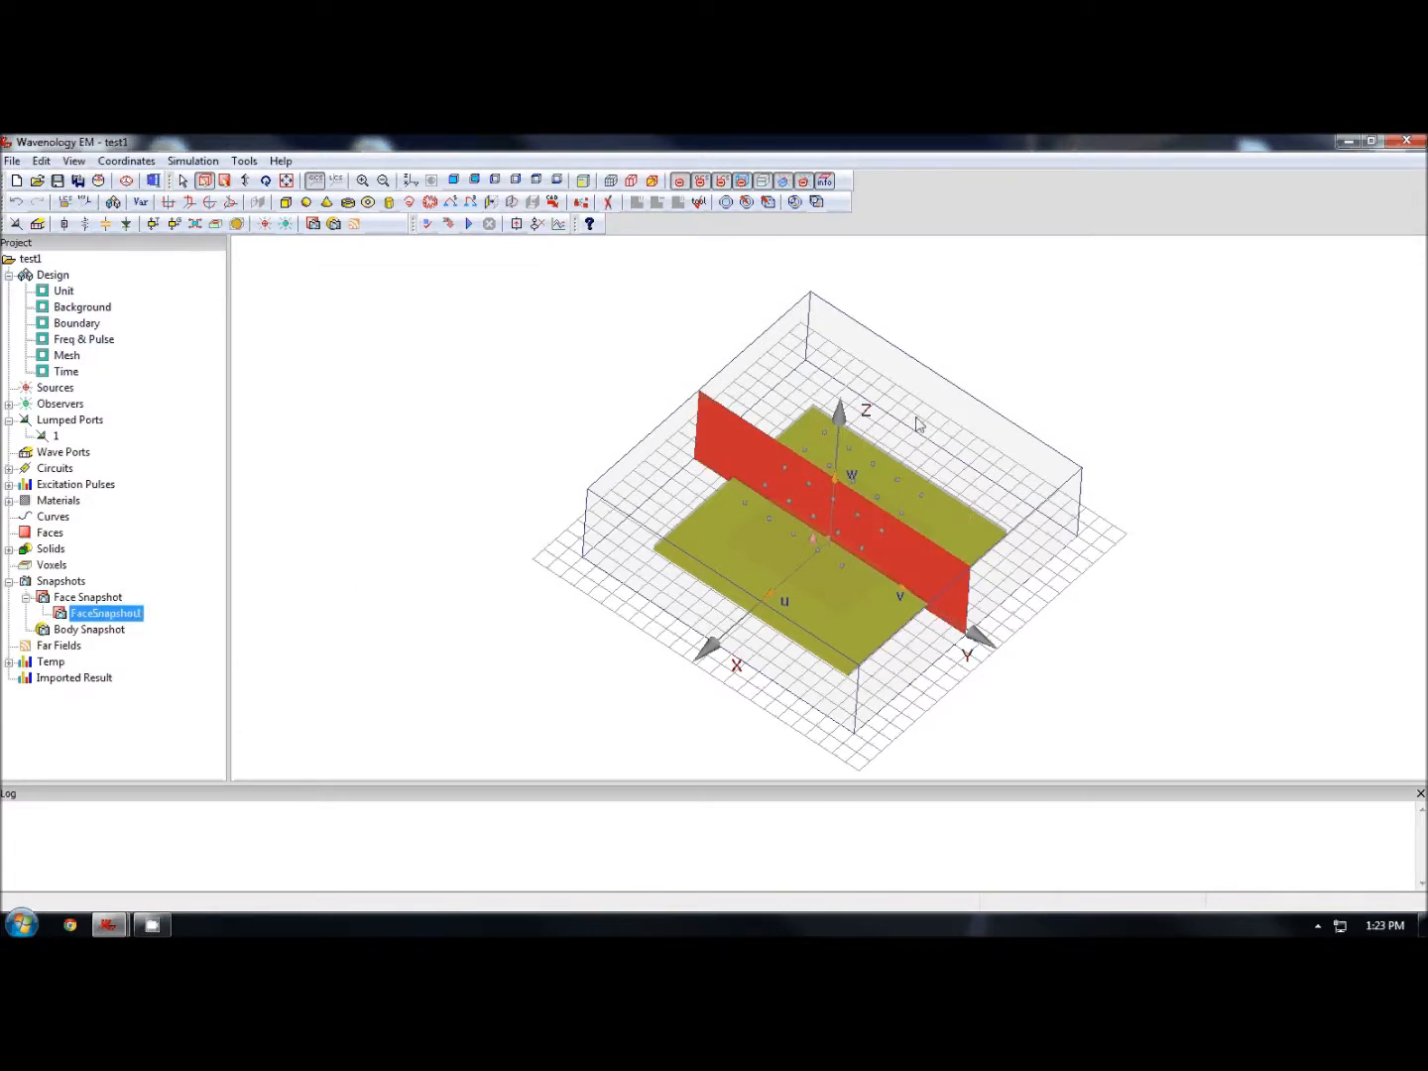
- Create a snapshot for electric current on the patch solid
drag(918, 425, 871, 574)
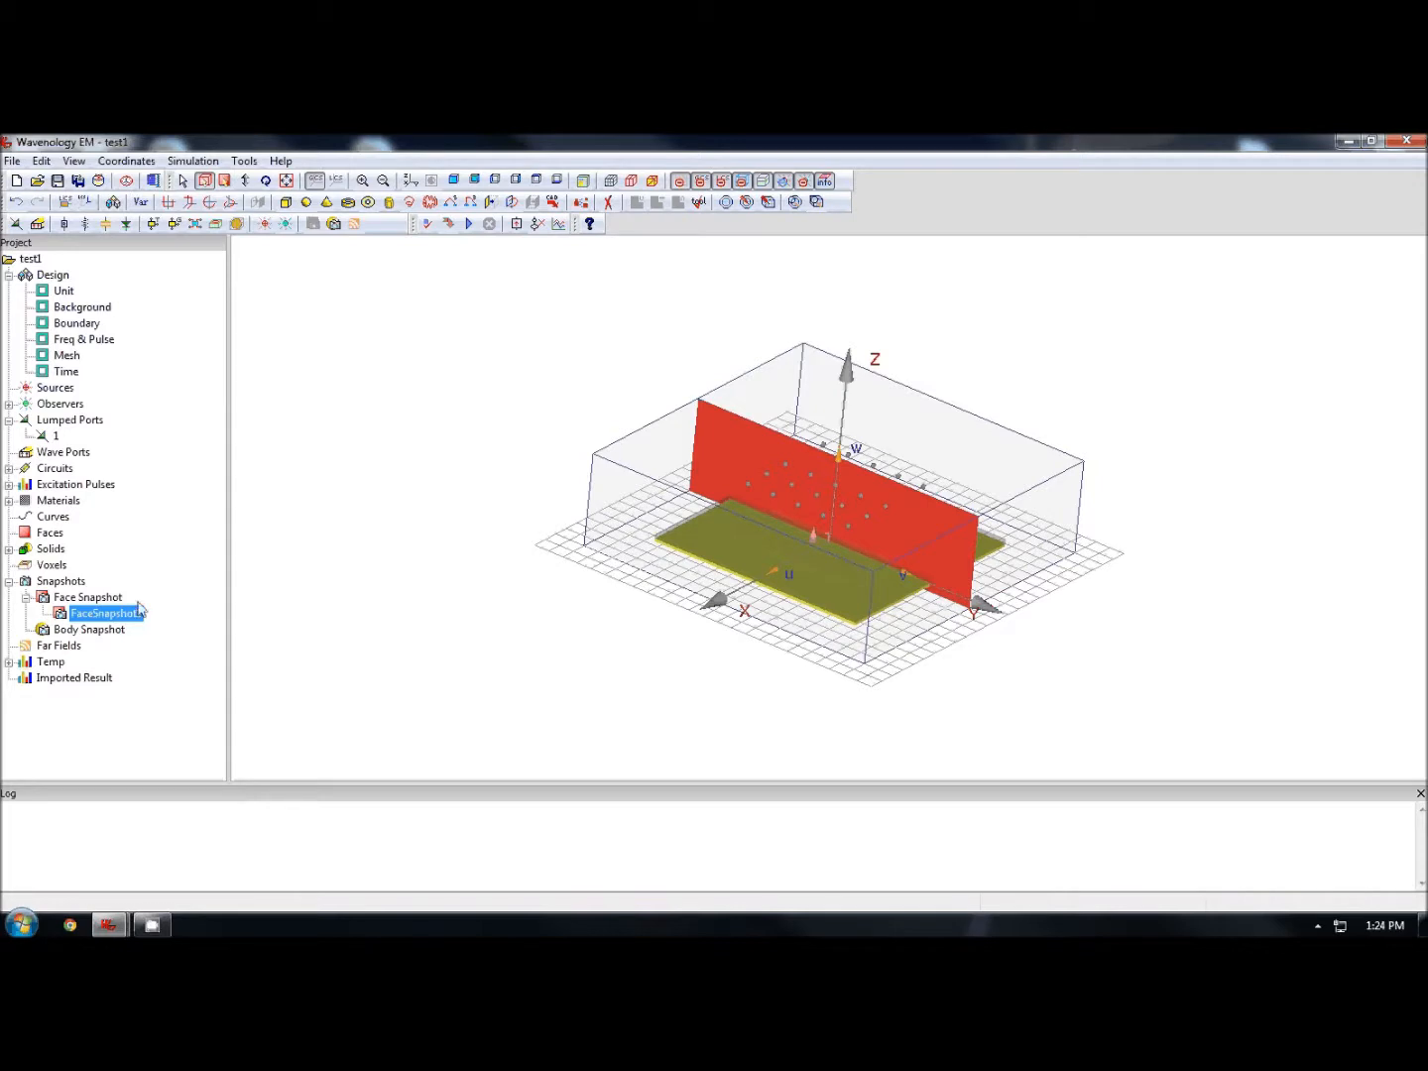
click(1023, 514)
drag(1019, 507, 891, 598)
click(859, 538)
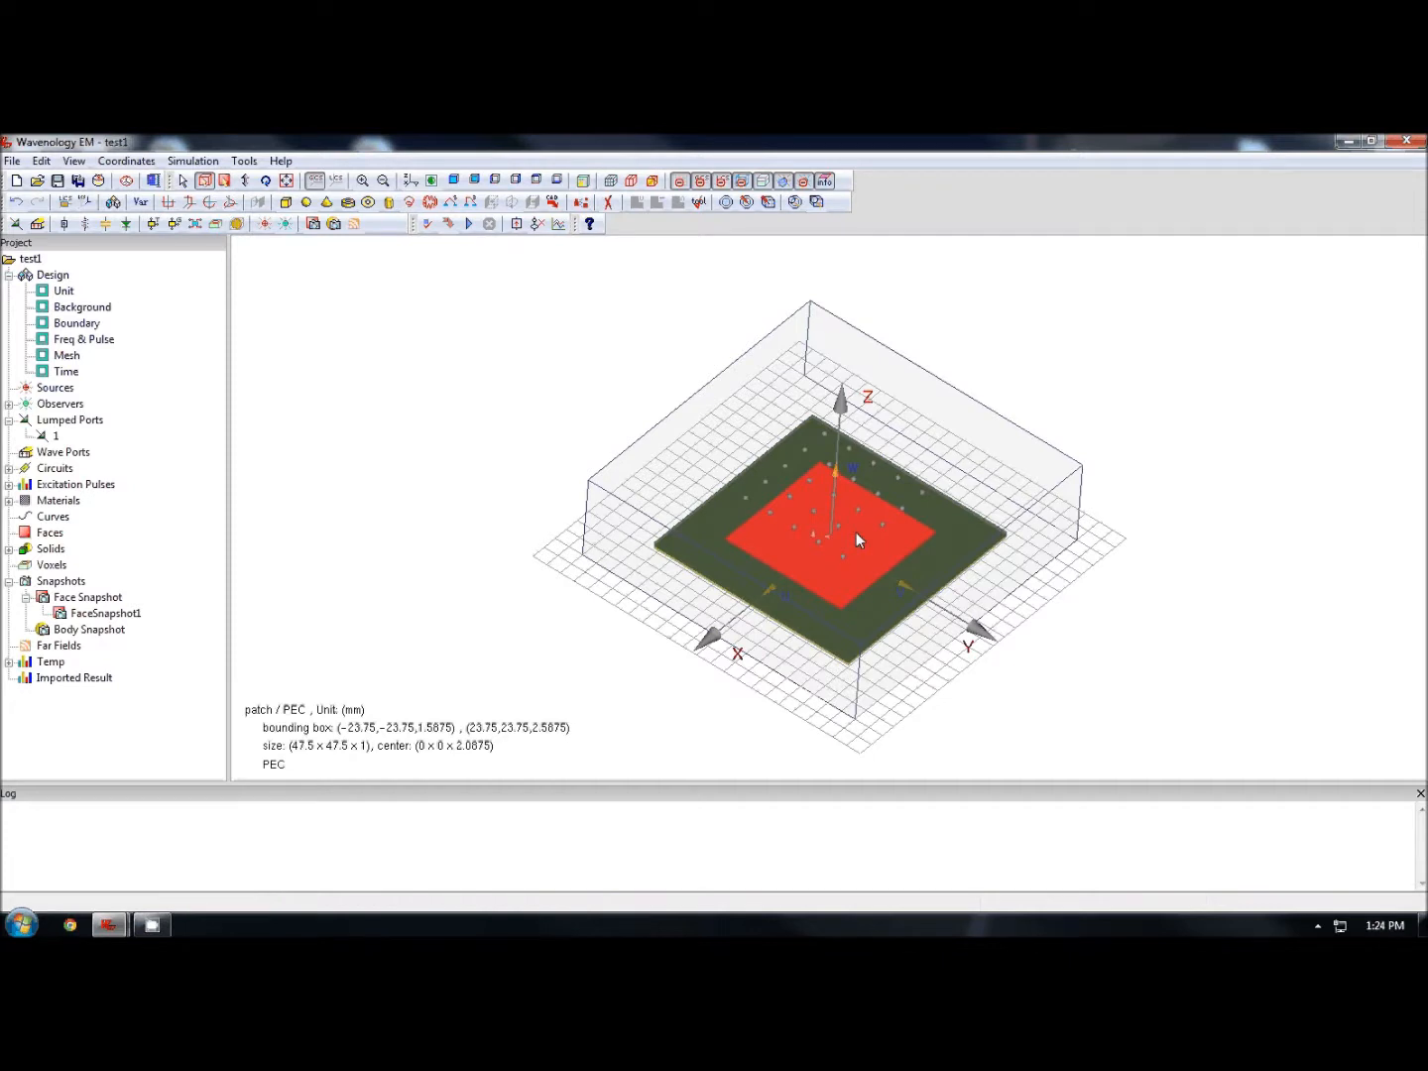
right_click(858, 540)
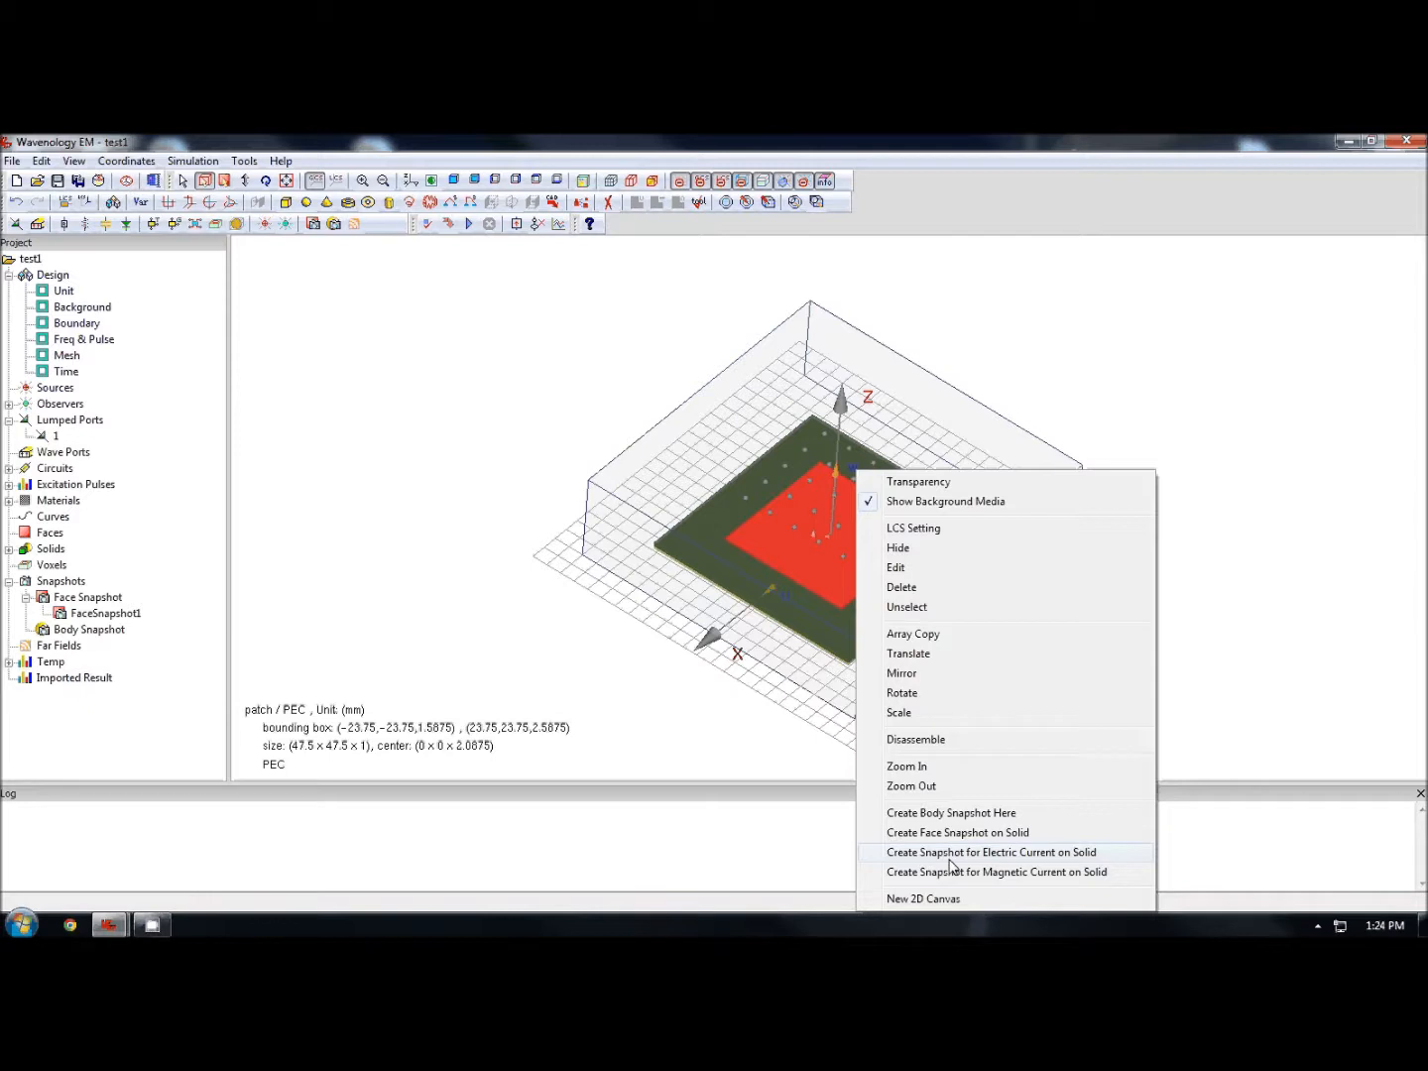
click(1040, 854)
click(711, 589)
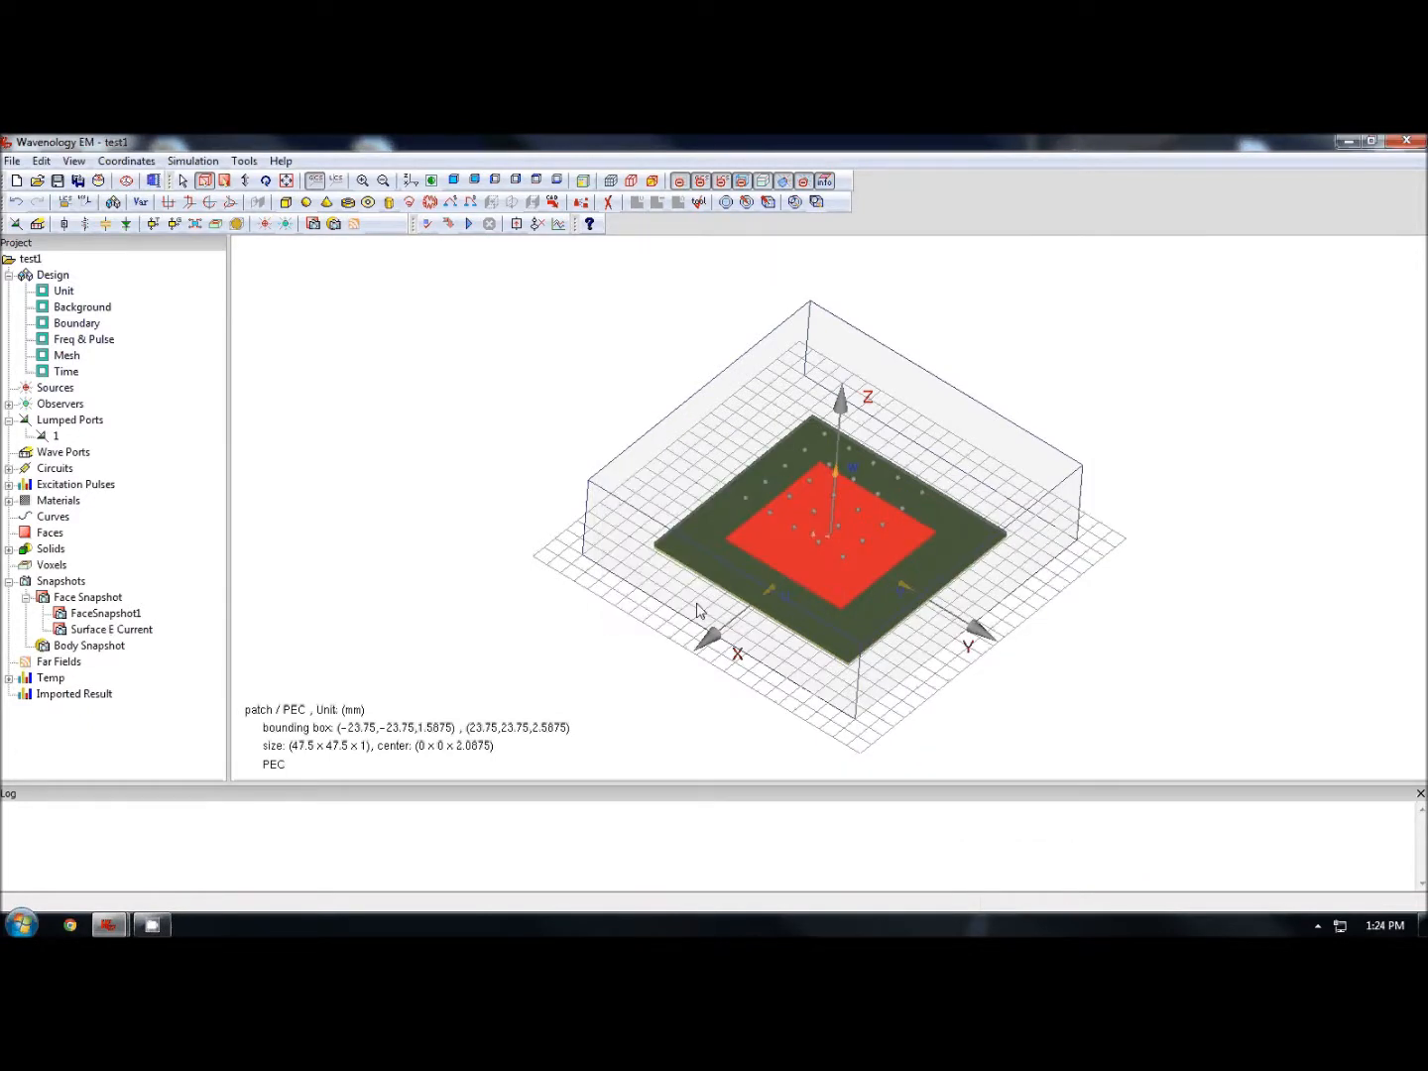
click(124, 633)
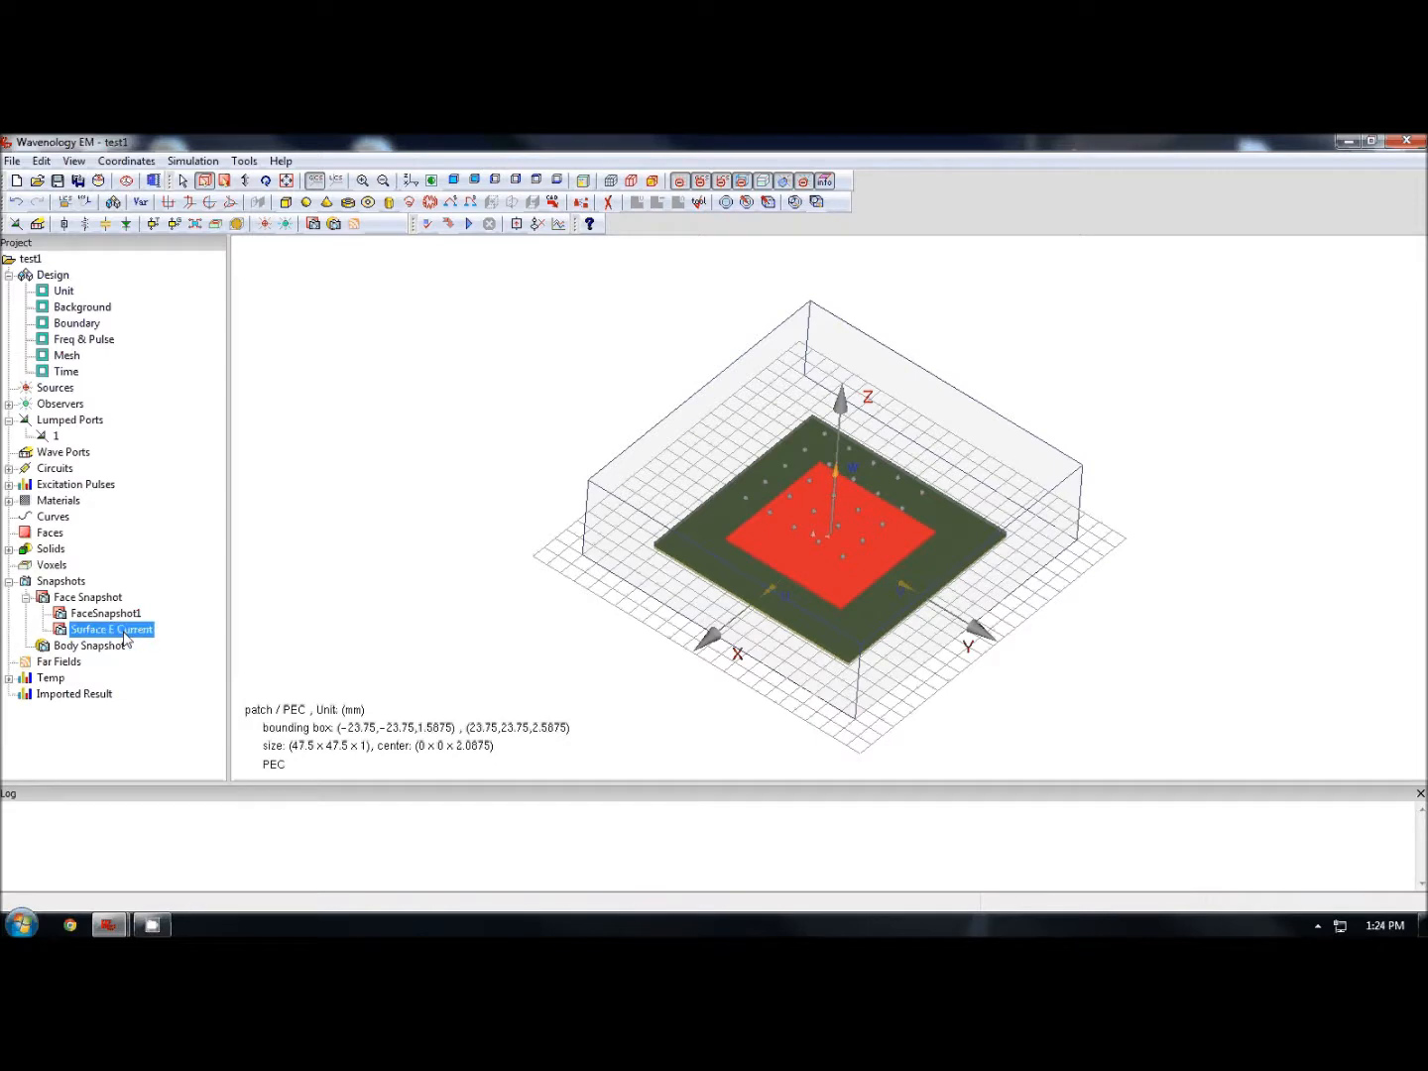
click(487, 617)
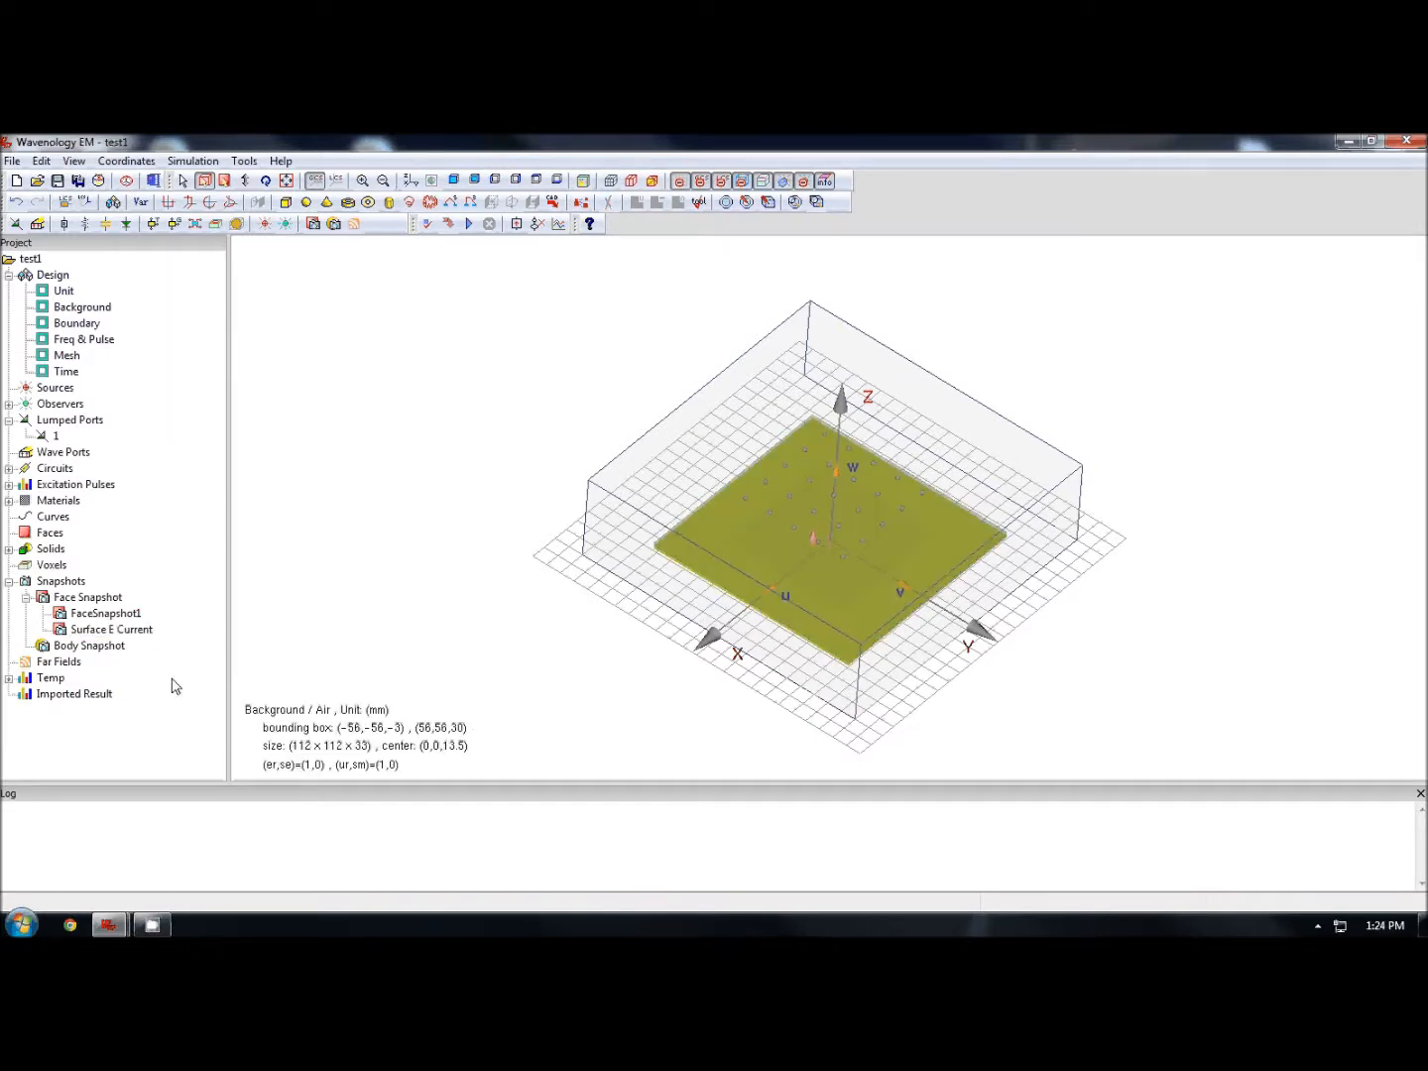
- Add a regular far-field monitor at the default monitoring frequency
click(58, 664)
right_click(57, 665)
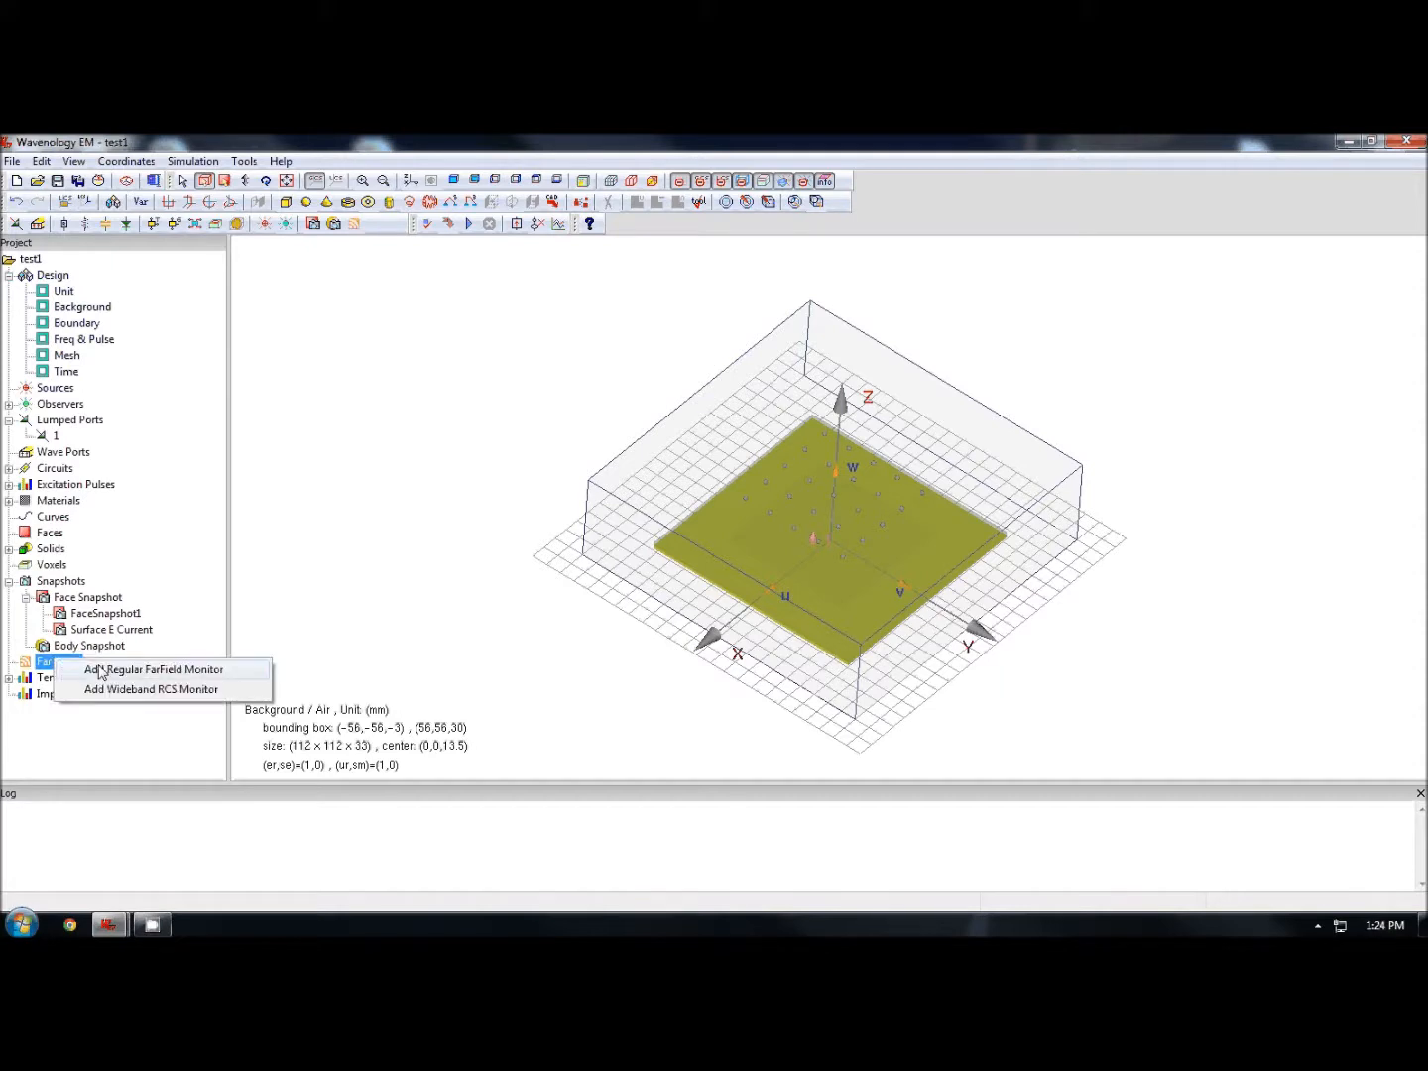
click(148, 671)
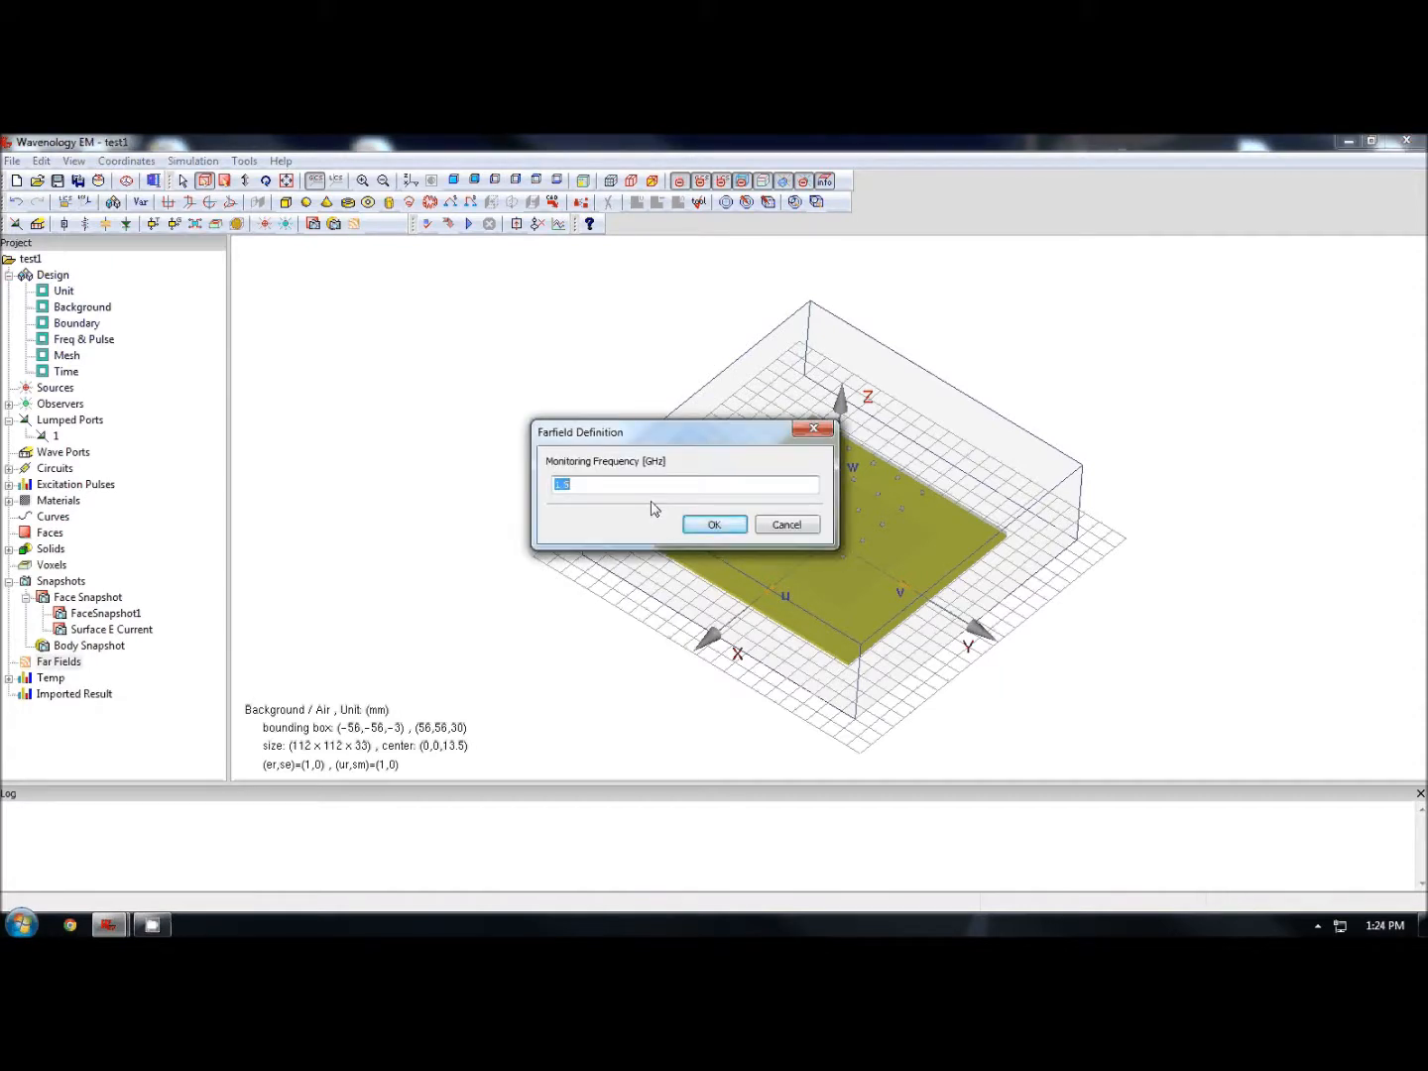
click(693, 524)
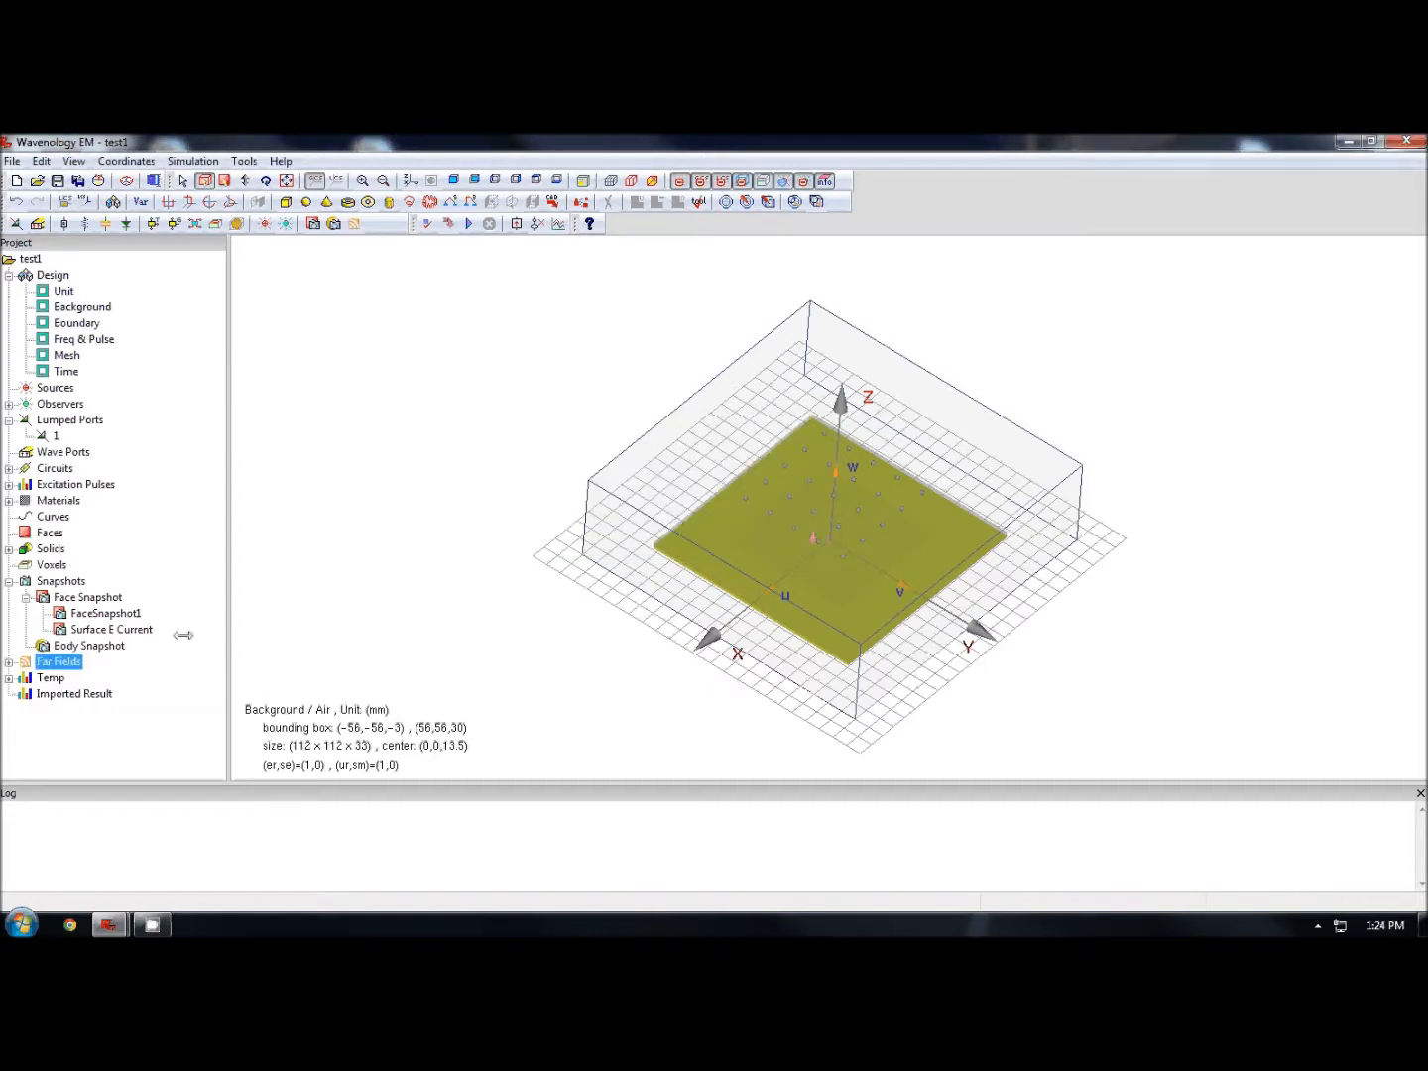
click(9, 582)
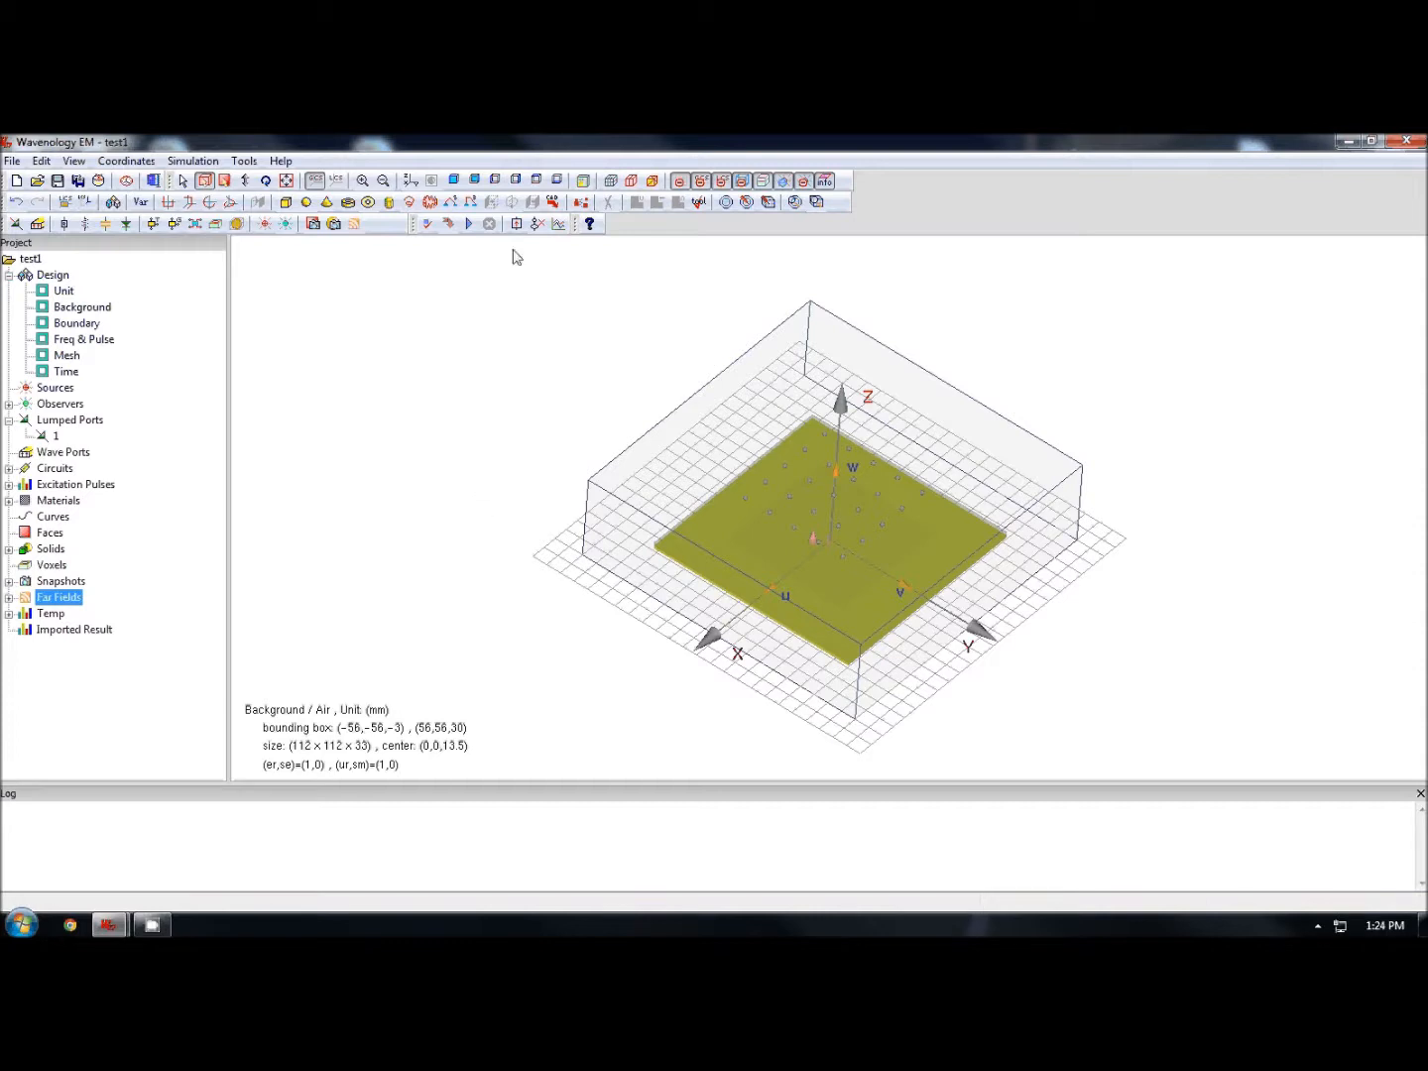
- Start the simulation, then stop it and confirm stopping
click(471, 224)
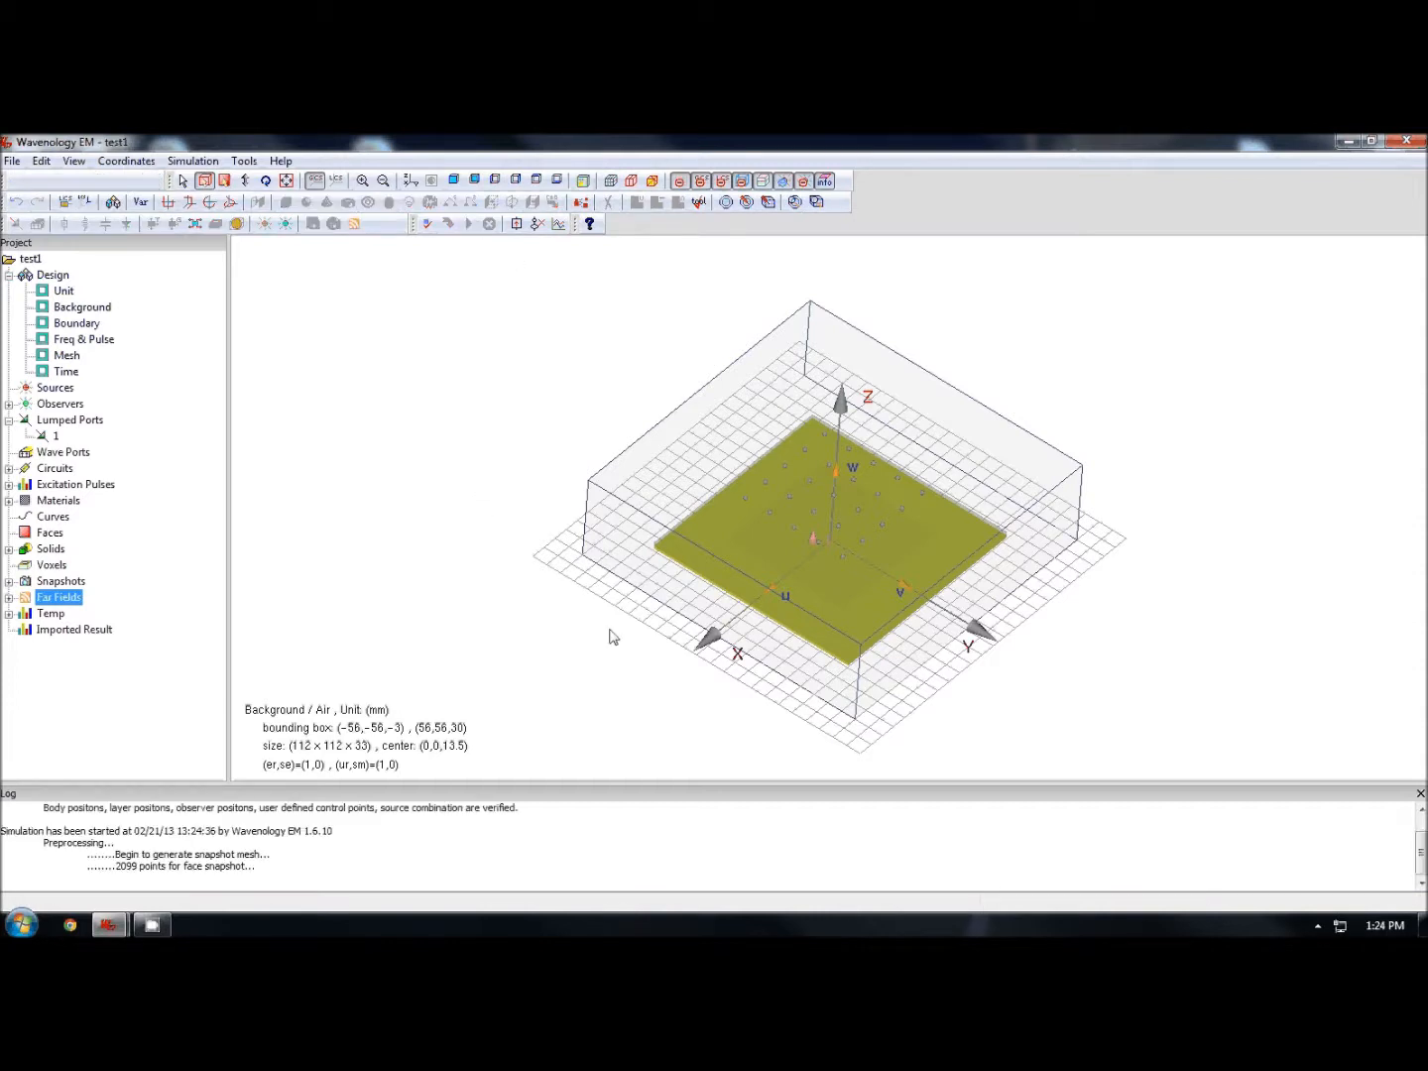
click(346, 826)
scroll(183, 836, up, 2)
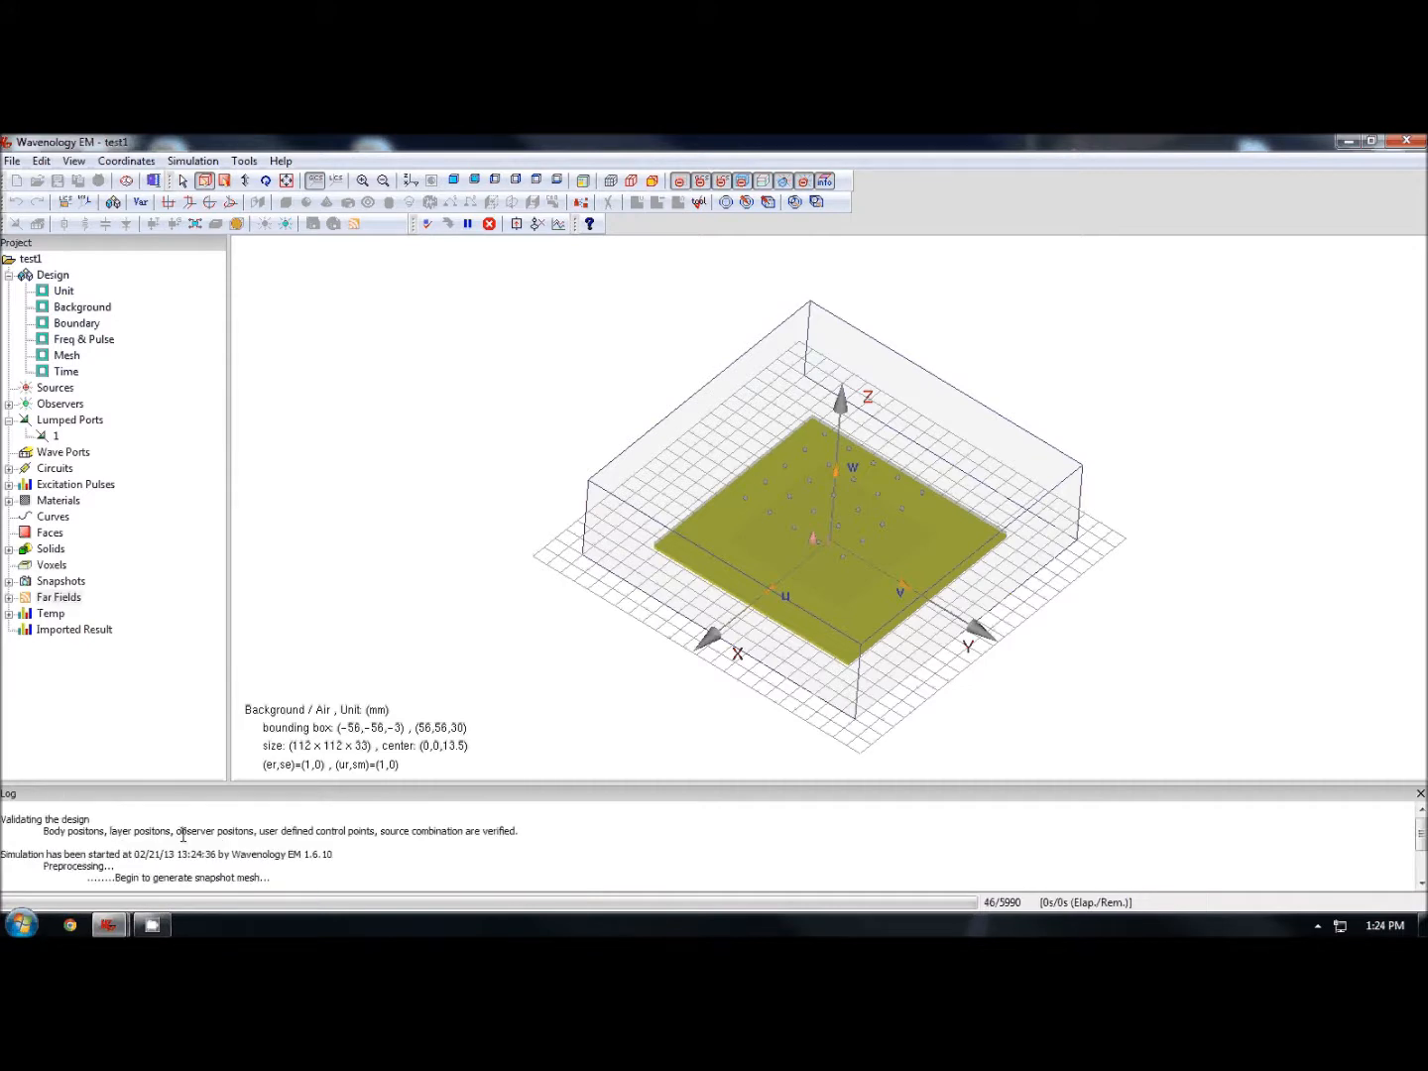
scroll(189, 848, down, 2)
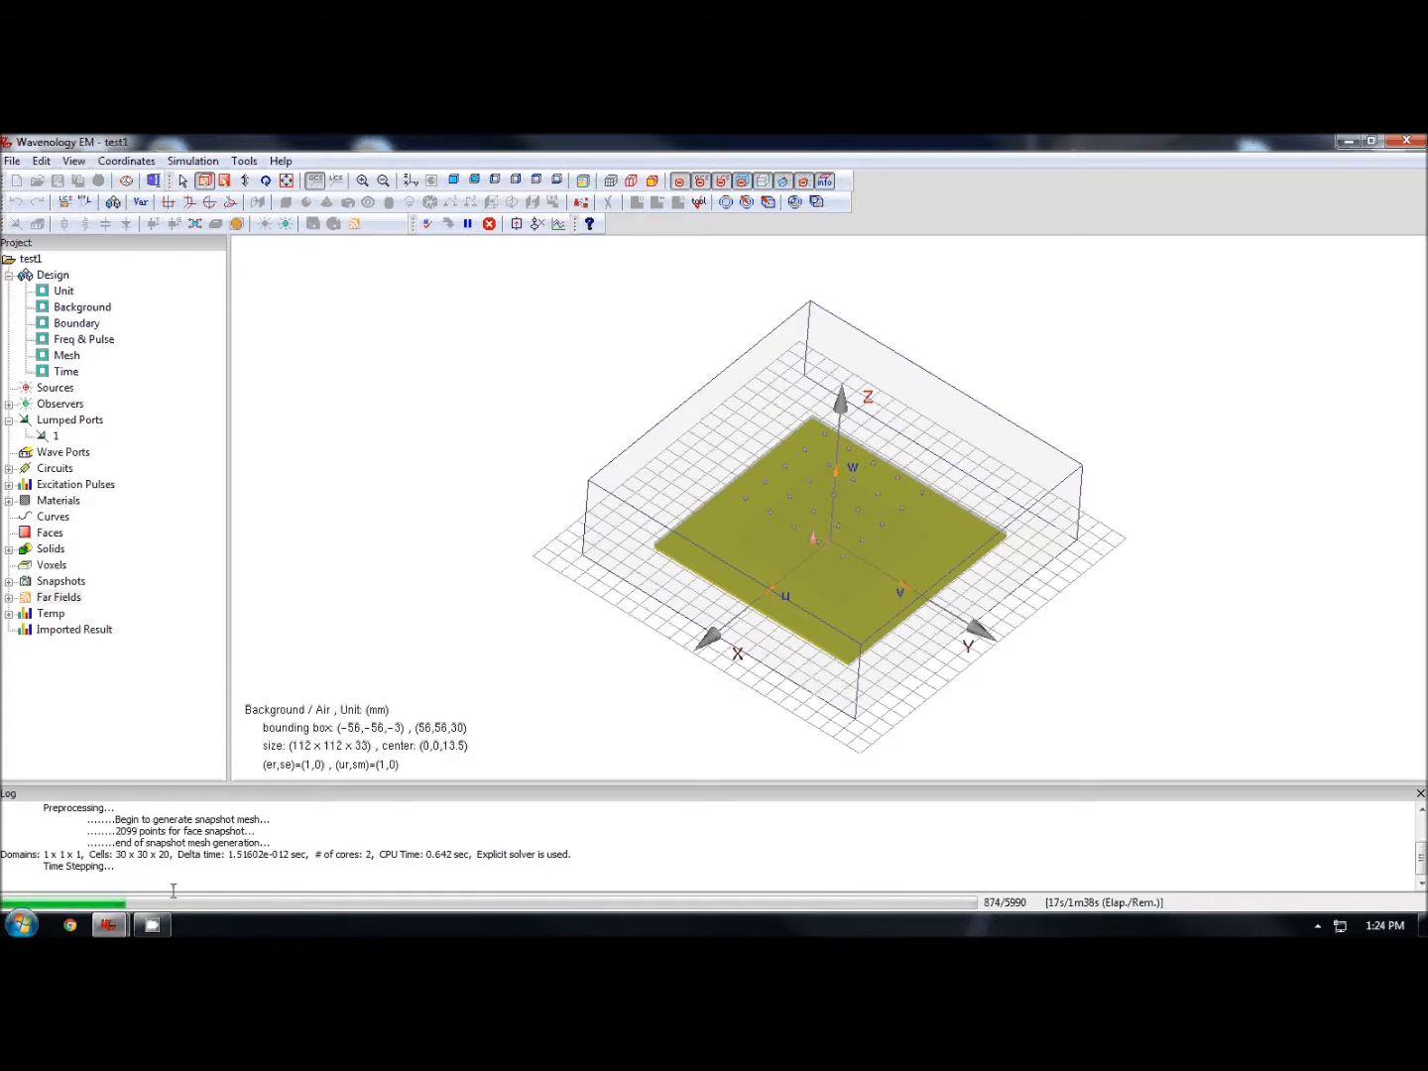
click(488, 224)
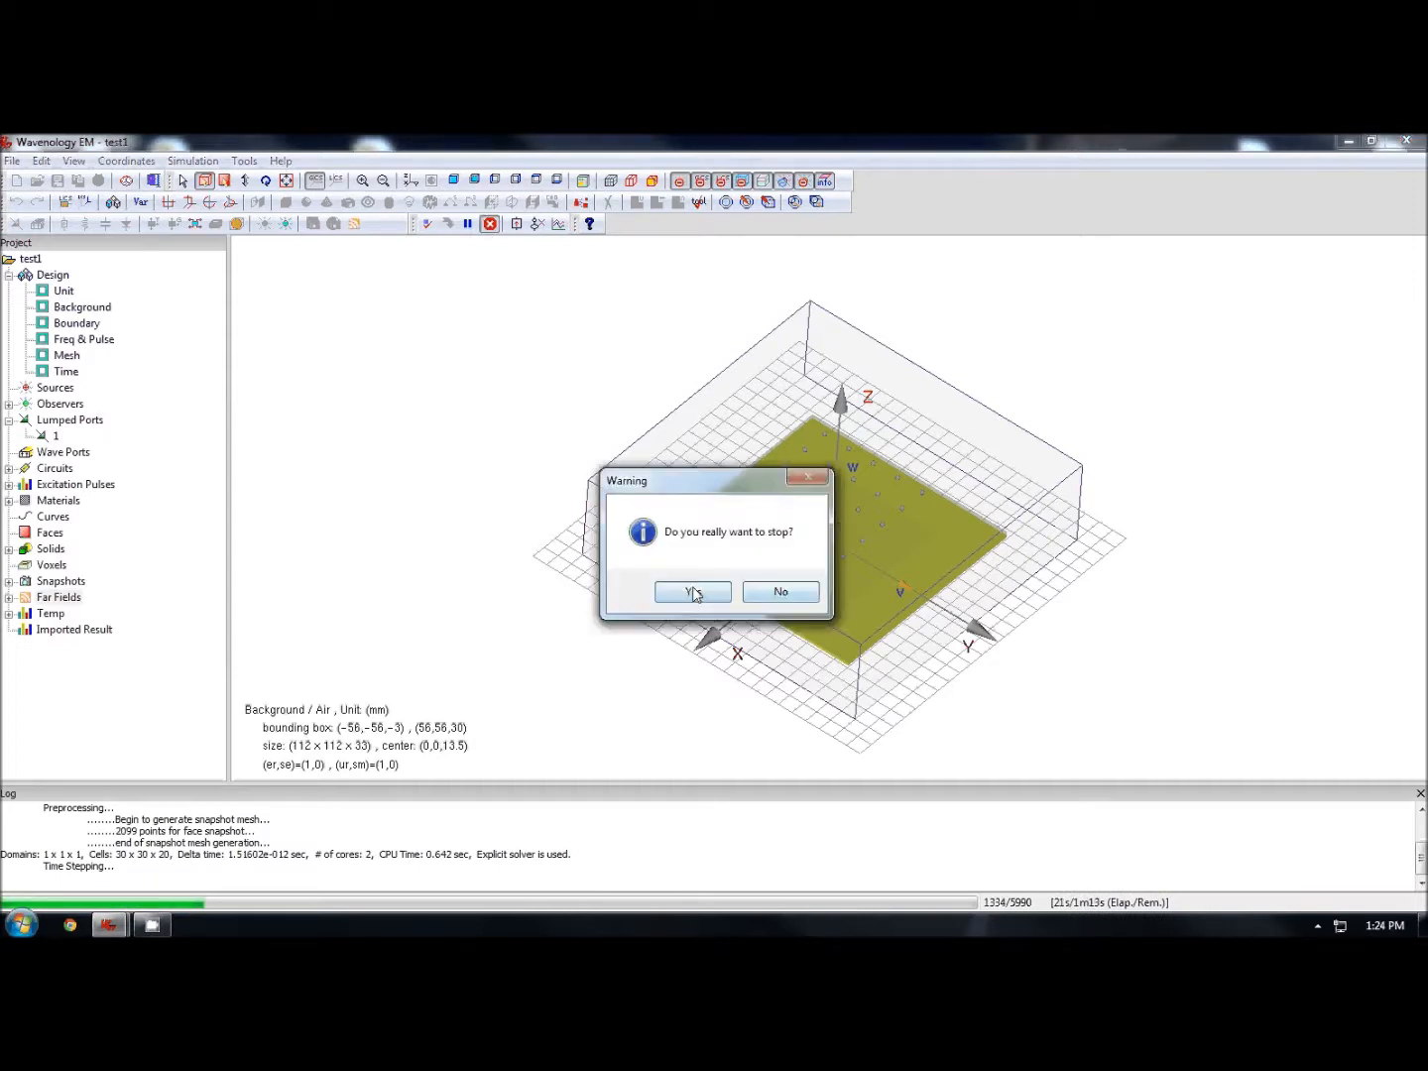
click(691, 592)
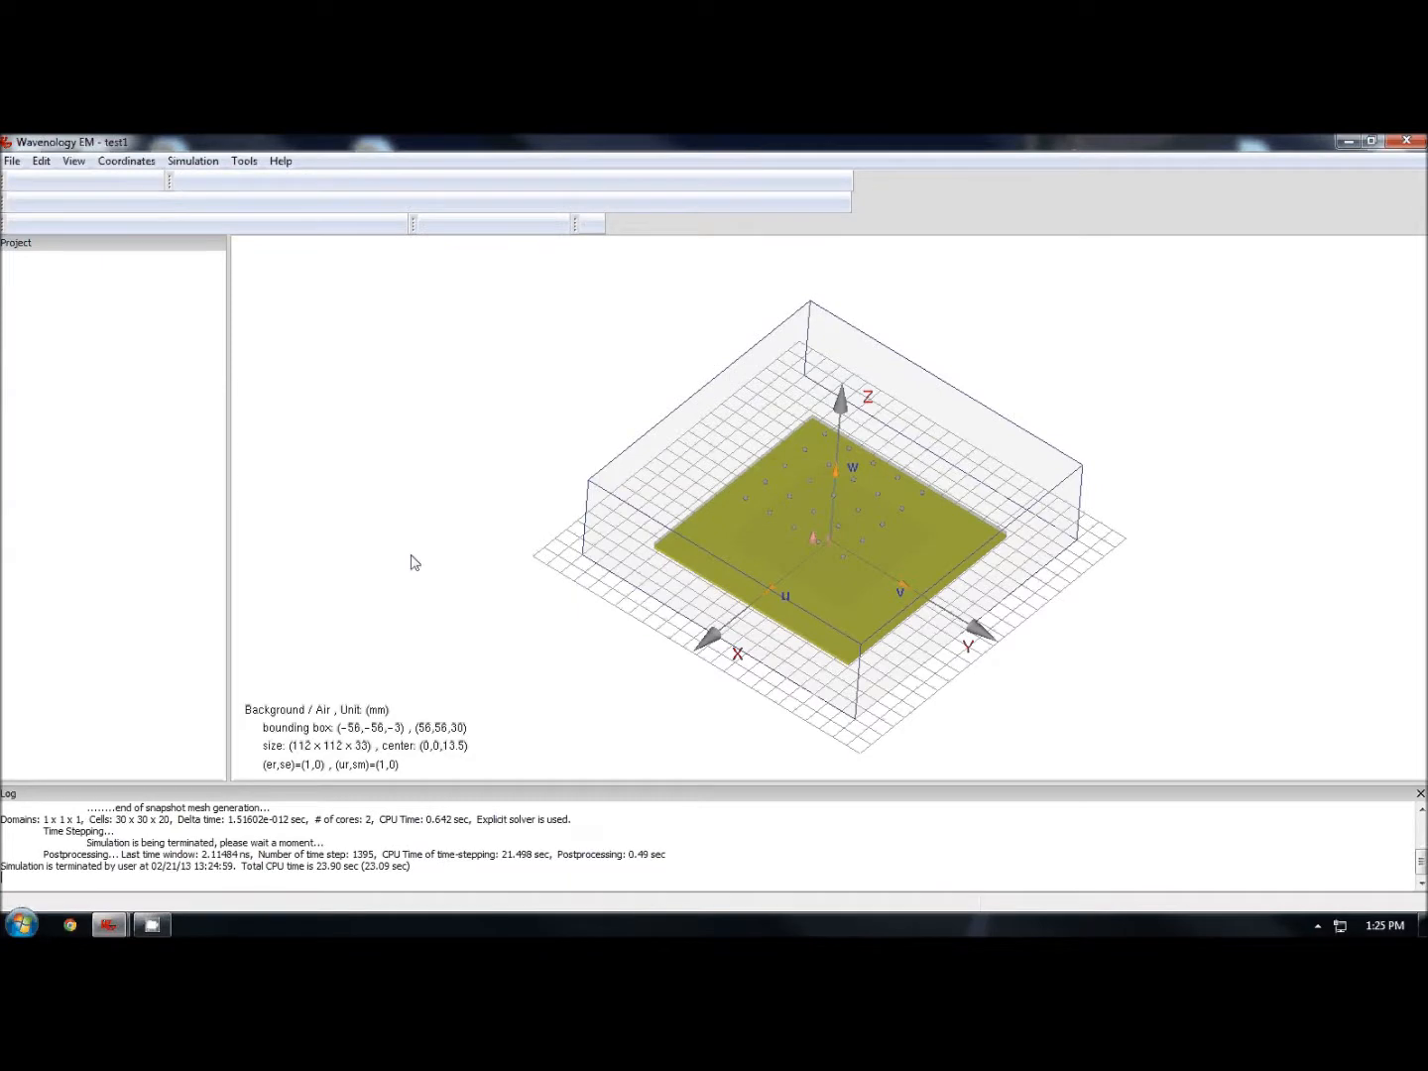
- Switch to the Patch1 project window with completed results
mouse_move(113, 923)
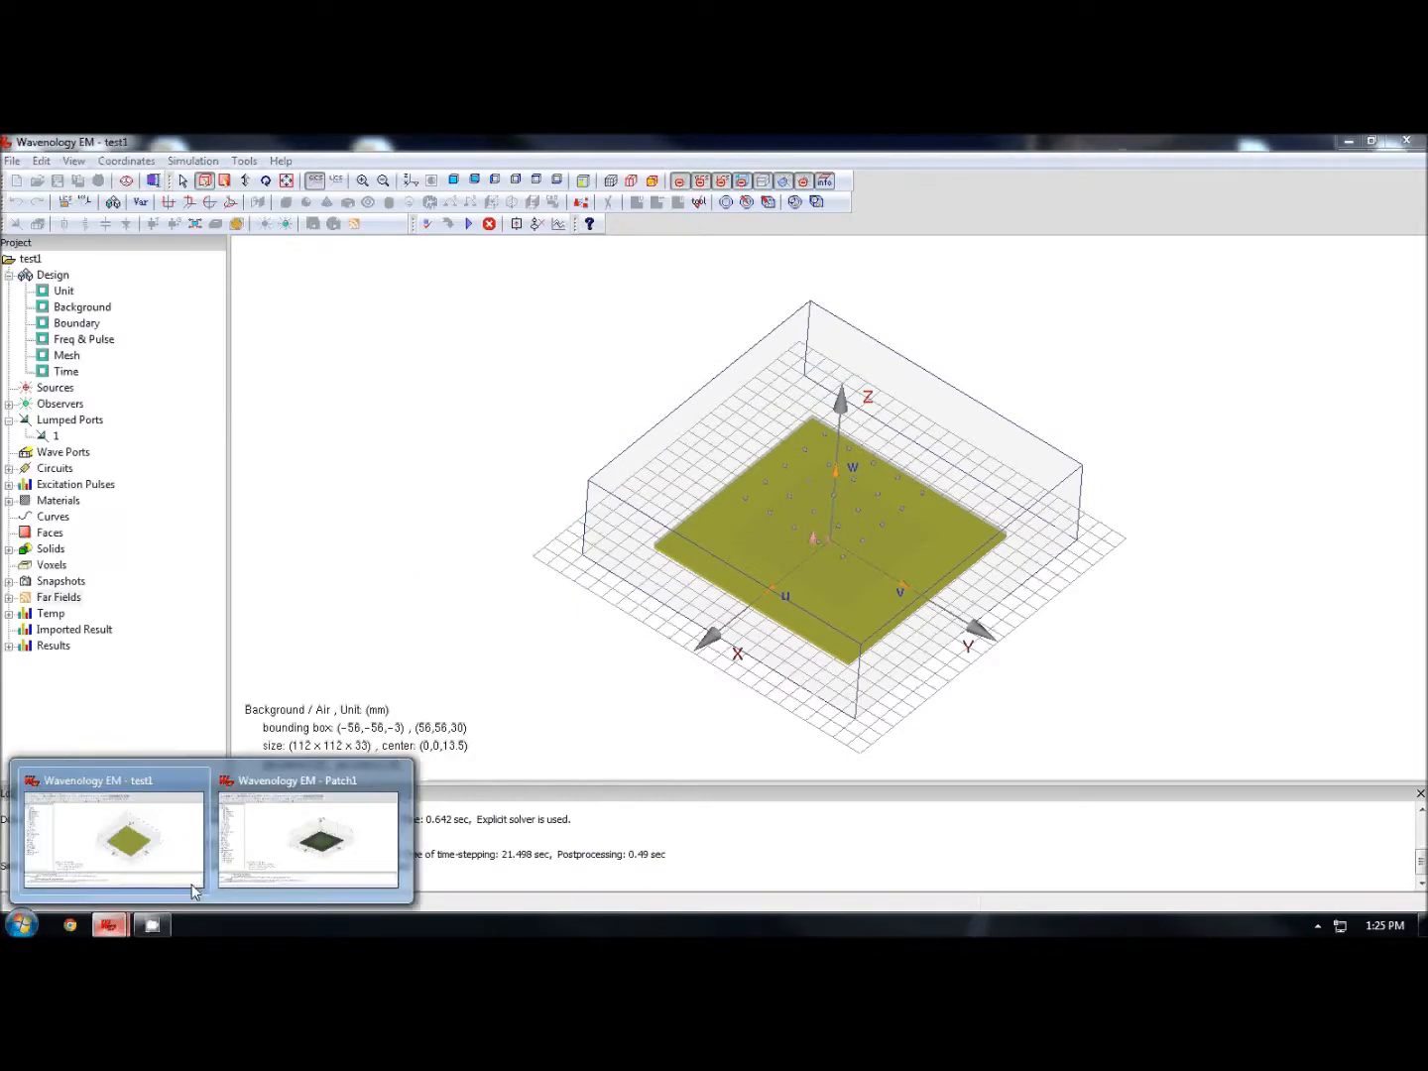
click(309, 839)
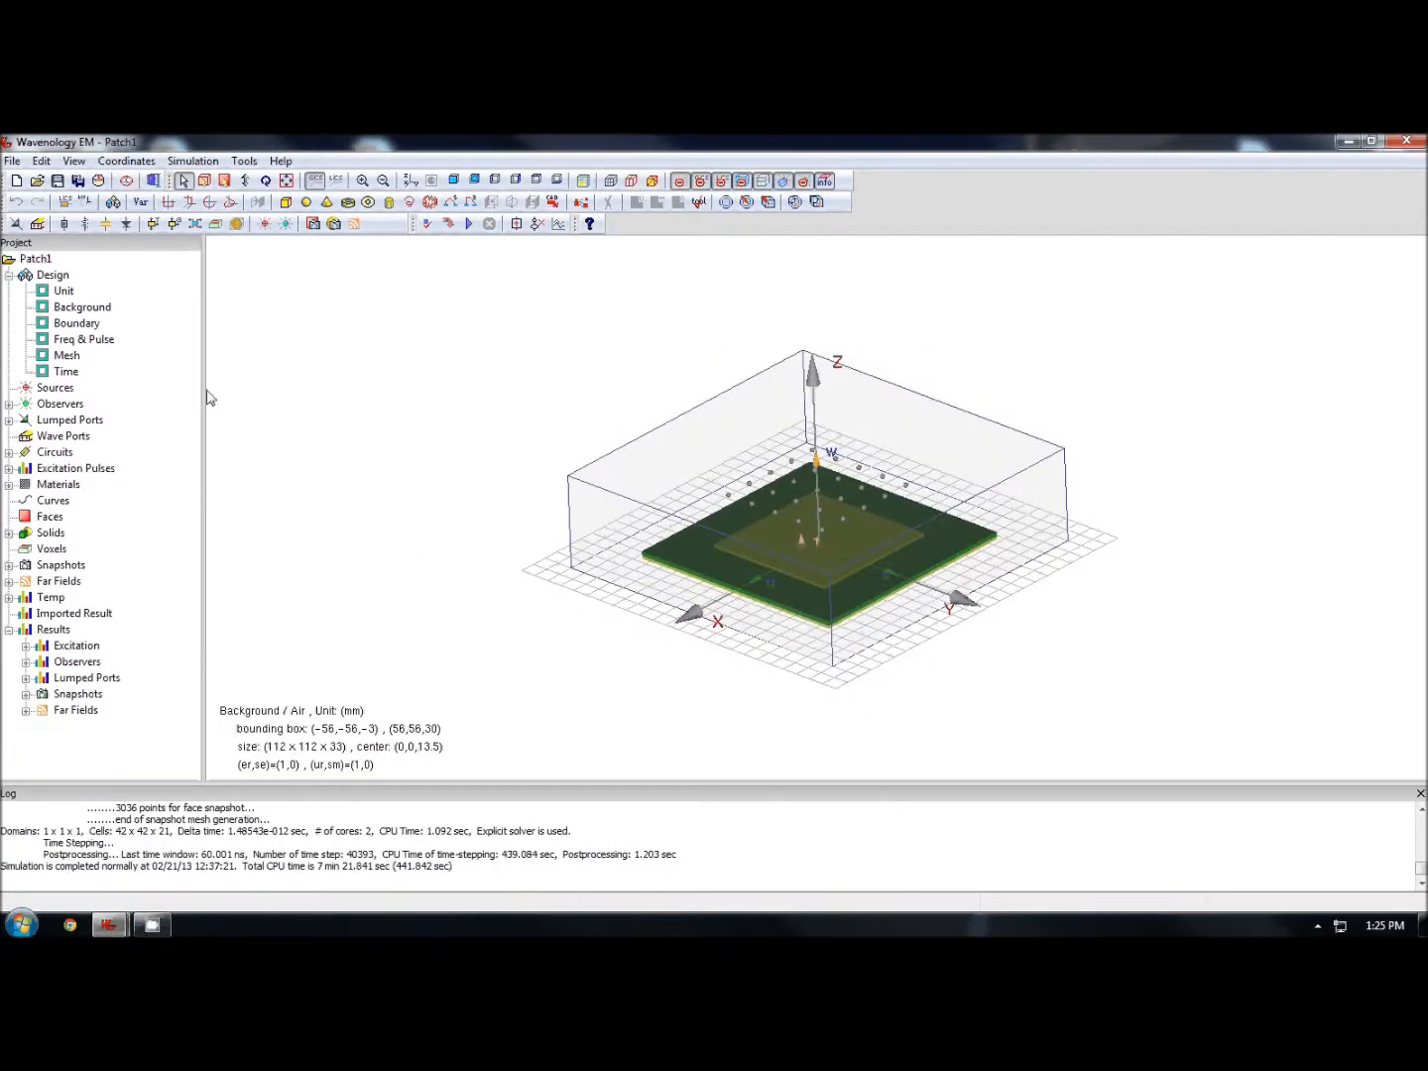
- Open the Ex transient plot of Observer1_(1,1) from the observer results
middle_drag(910, 551, 919, 585)
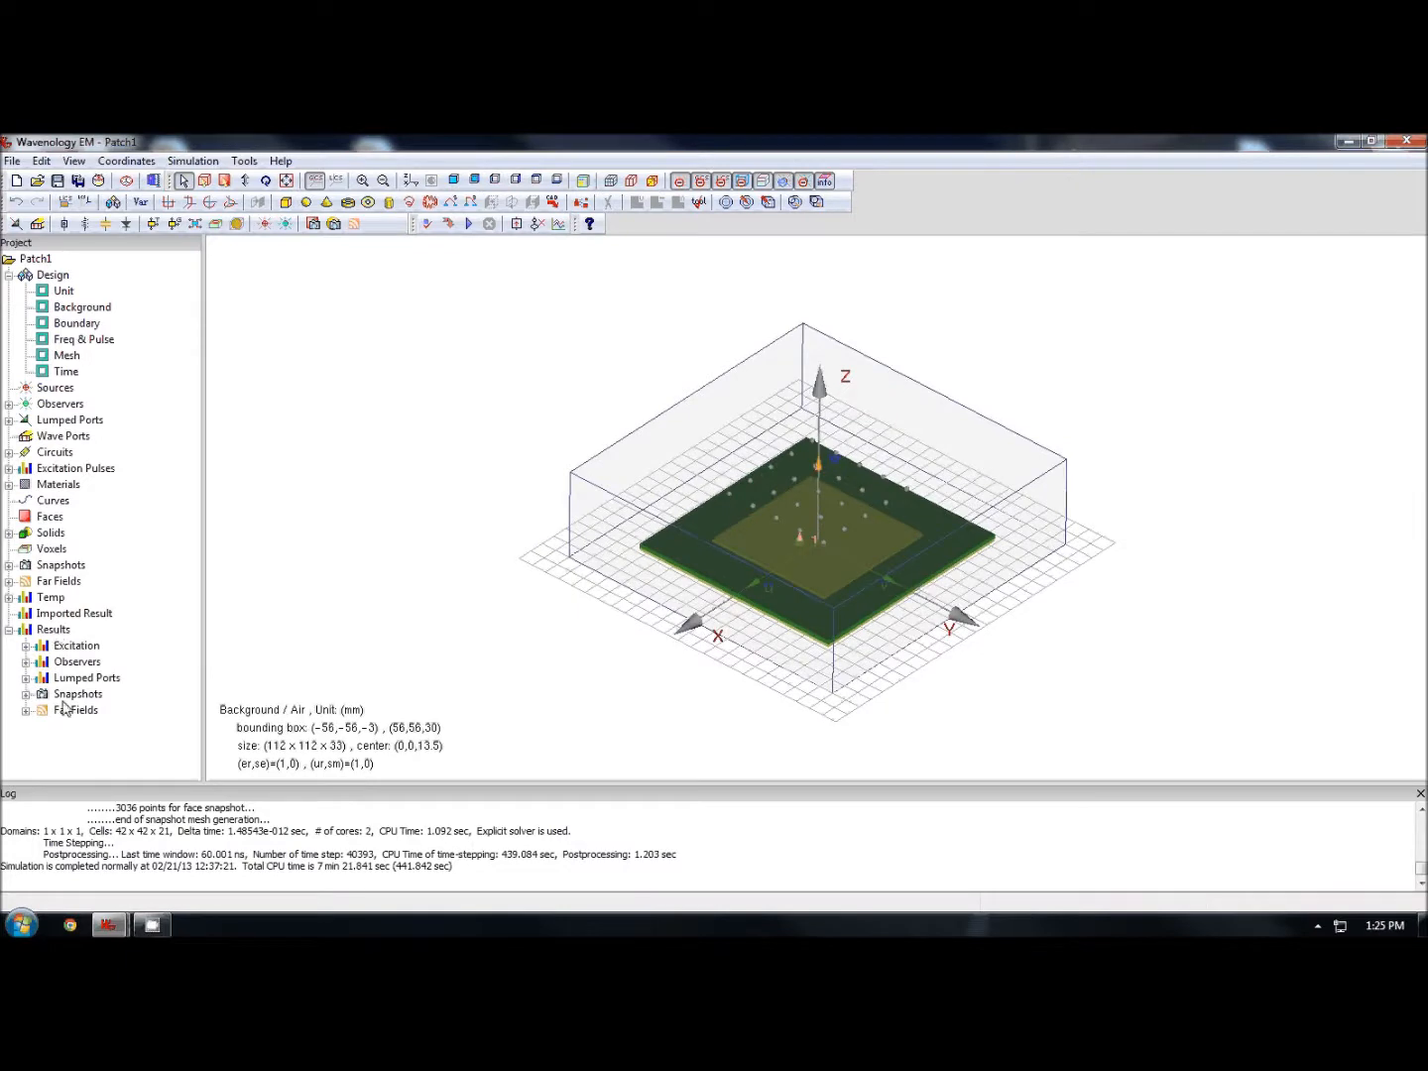
double_click(78, 662)
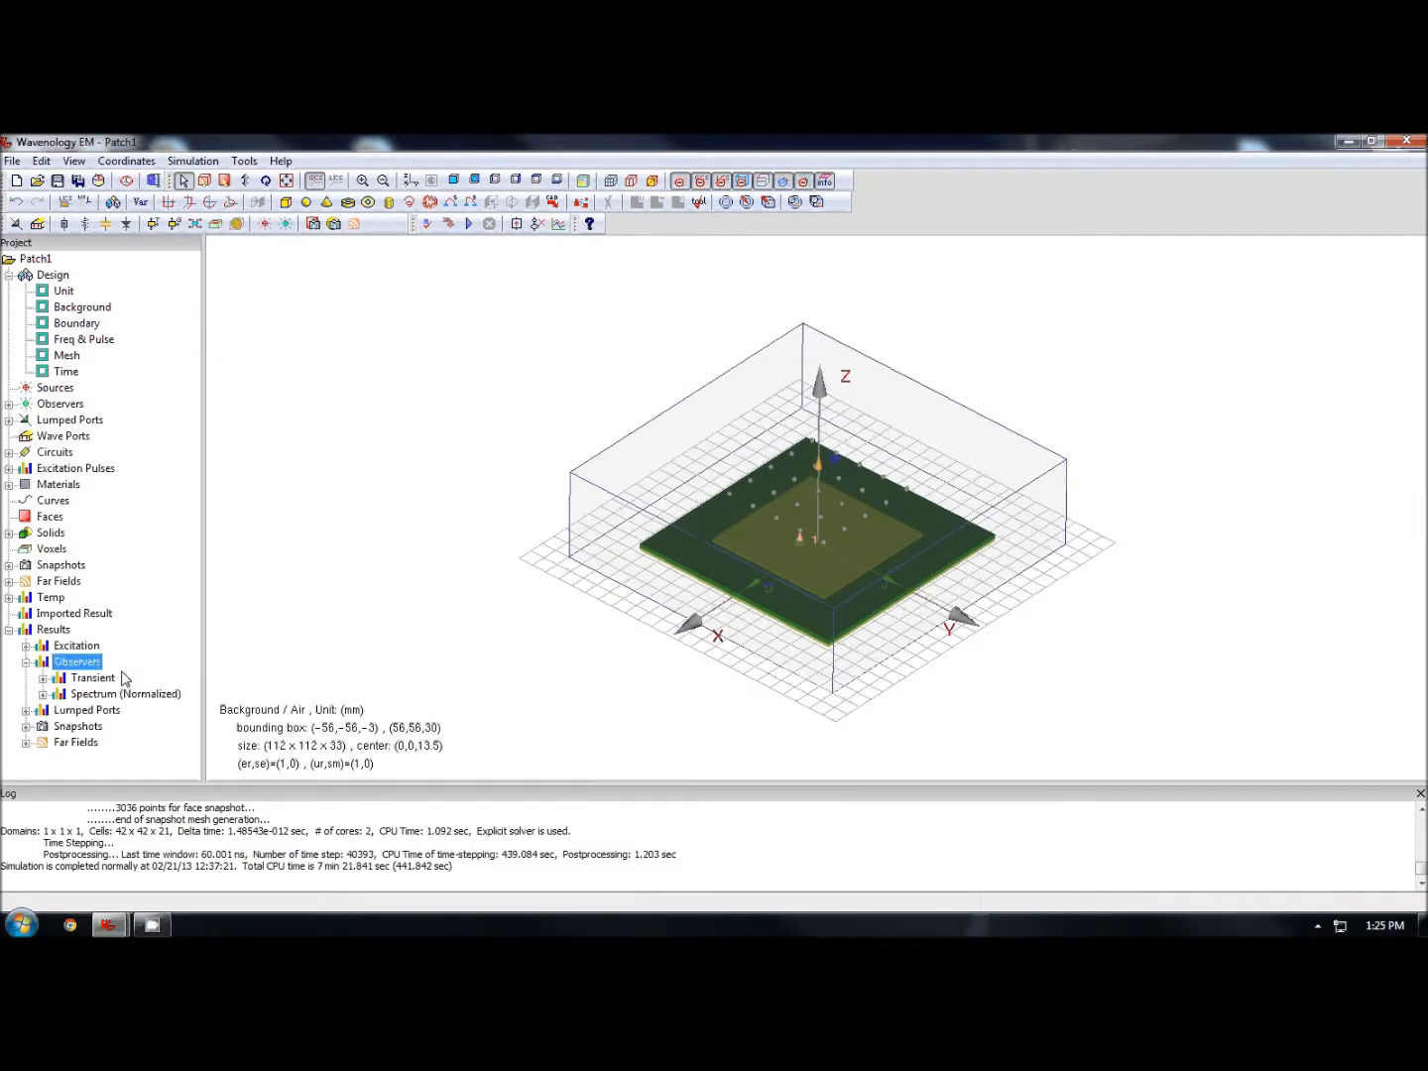
double_click(110, 678)
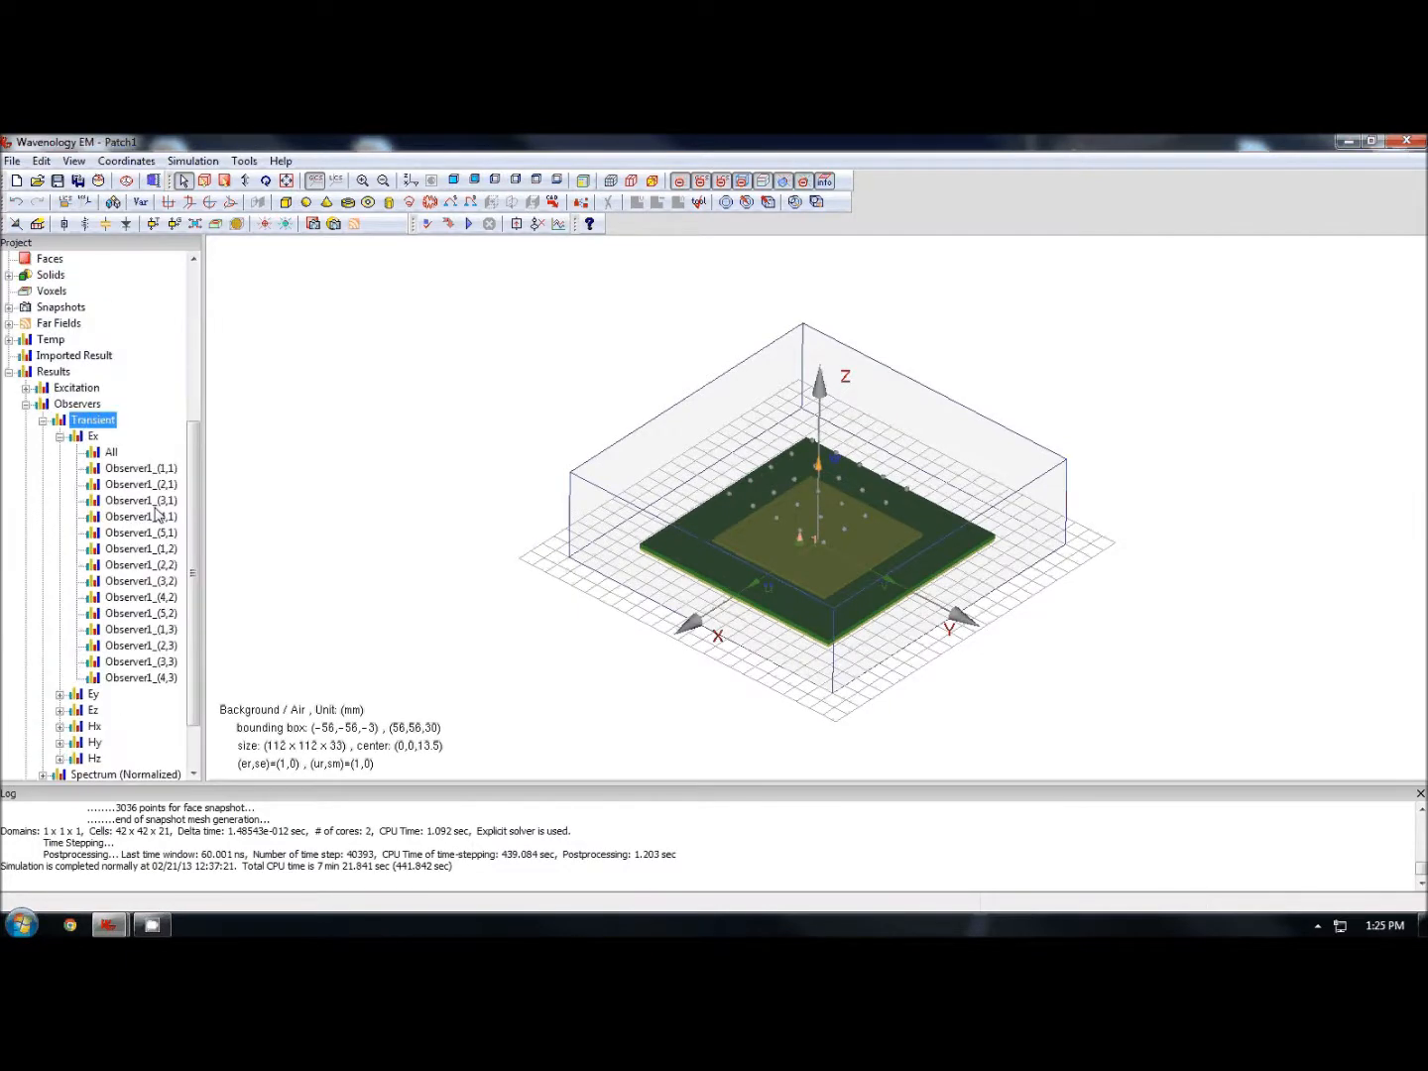
double_click(128, 469)
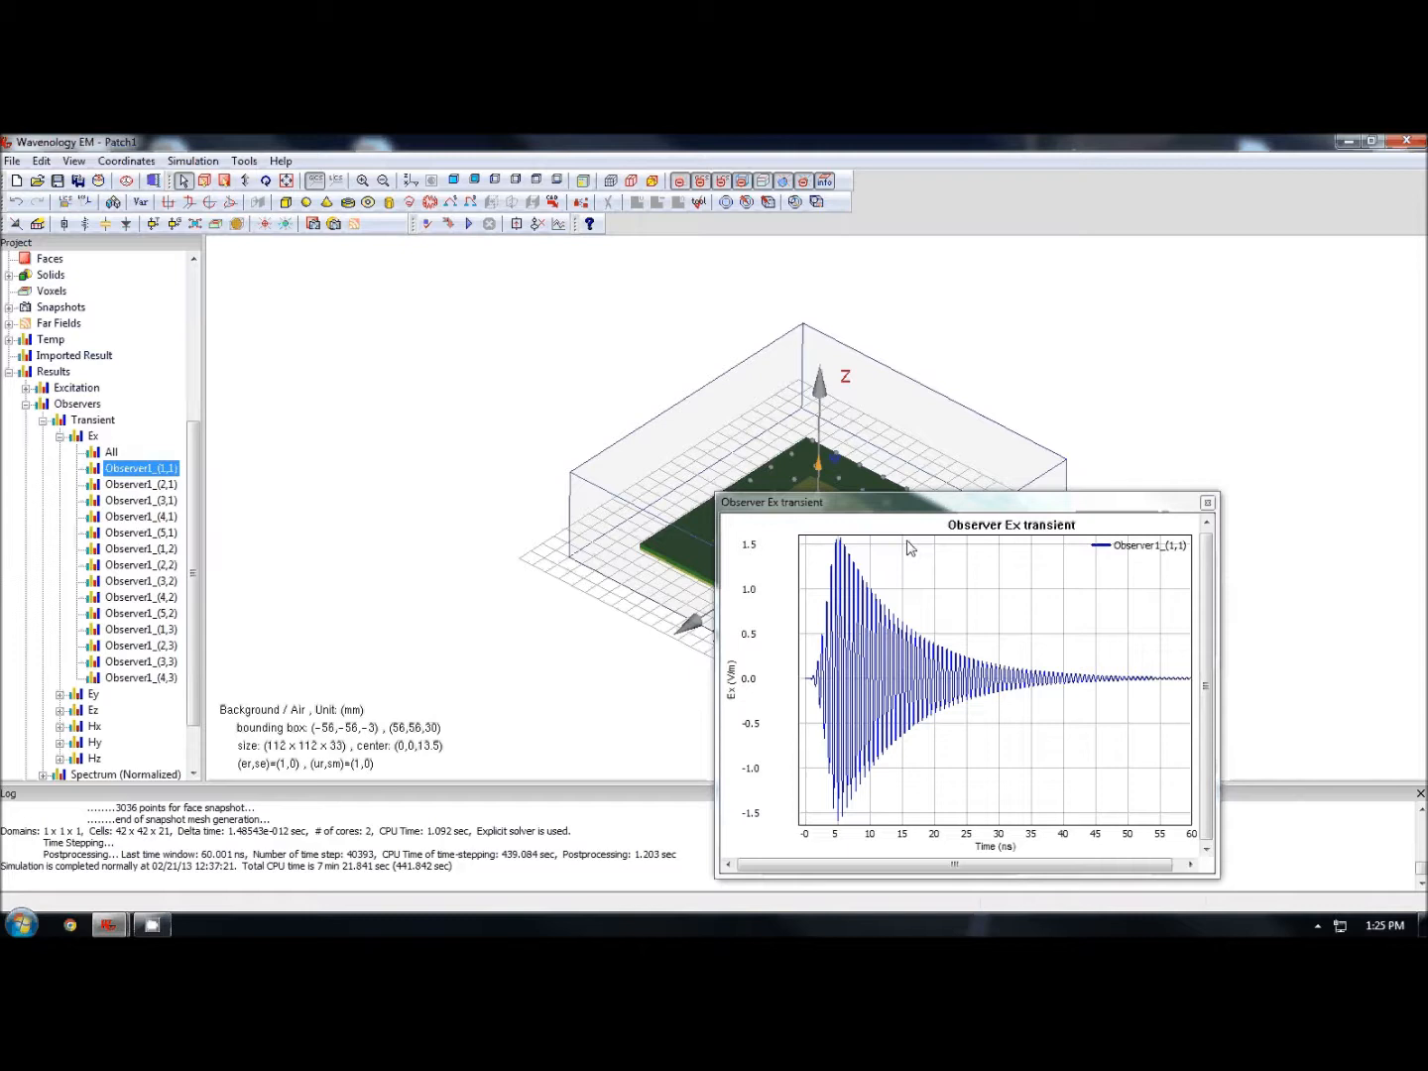
- Zoom and pan within the Ex transient plot to inspect the waveform, then close it
click(905, 545)
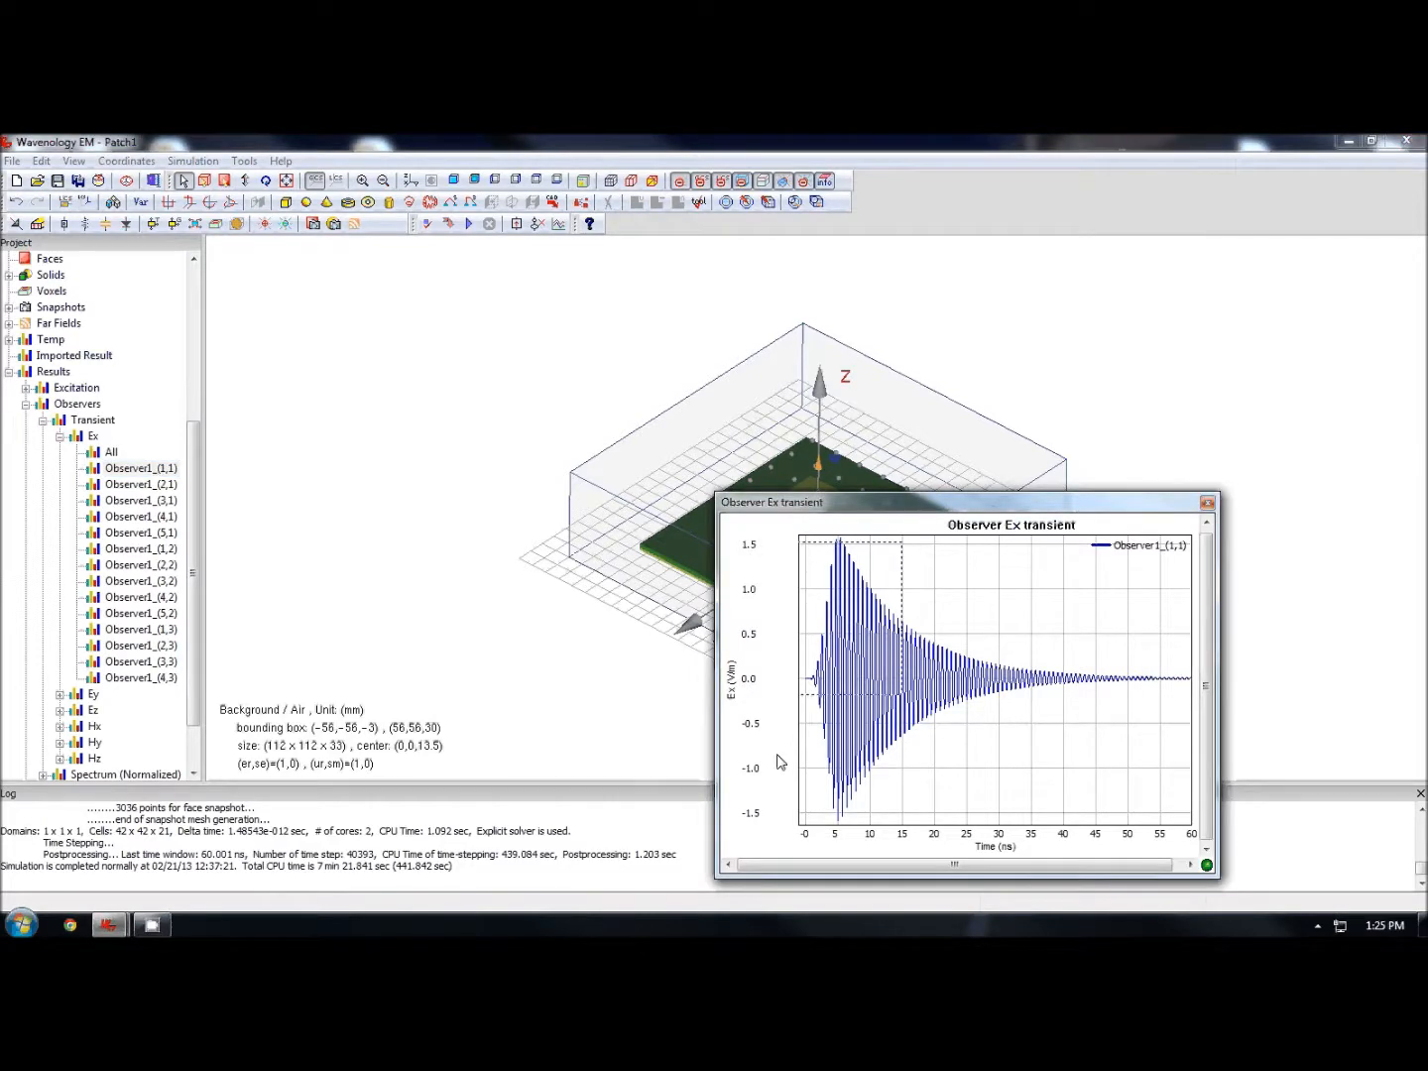
drag(780, 762, 780, 766)
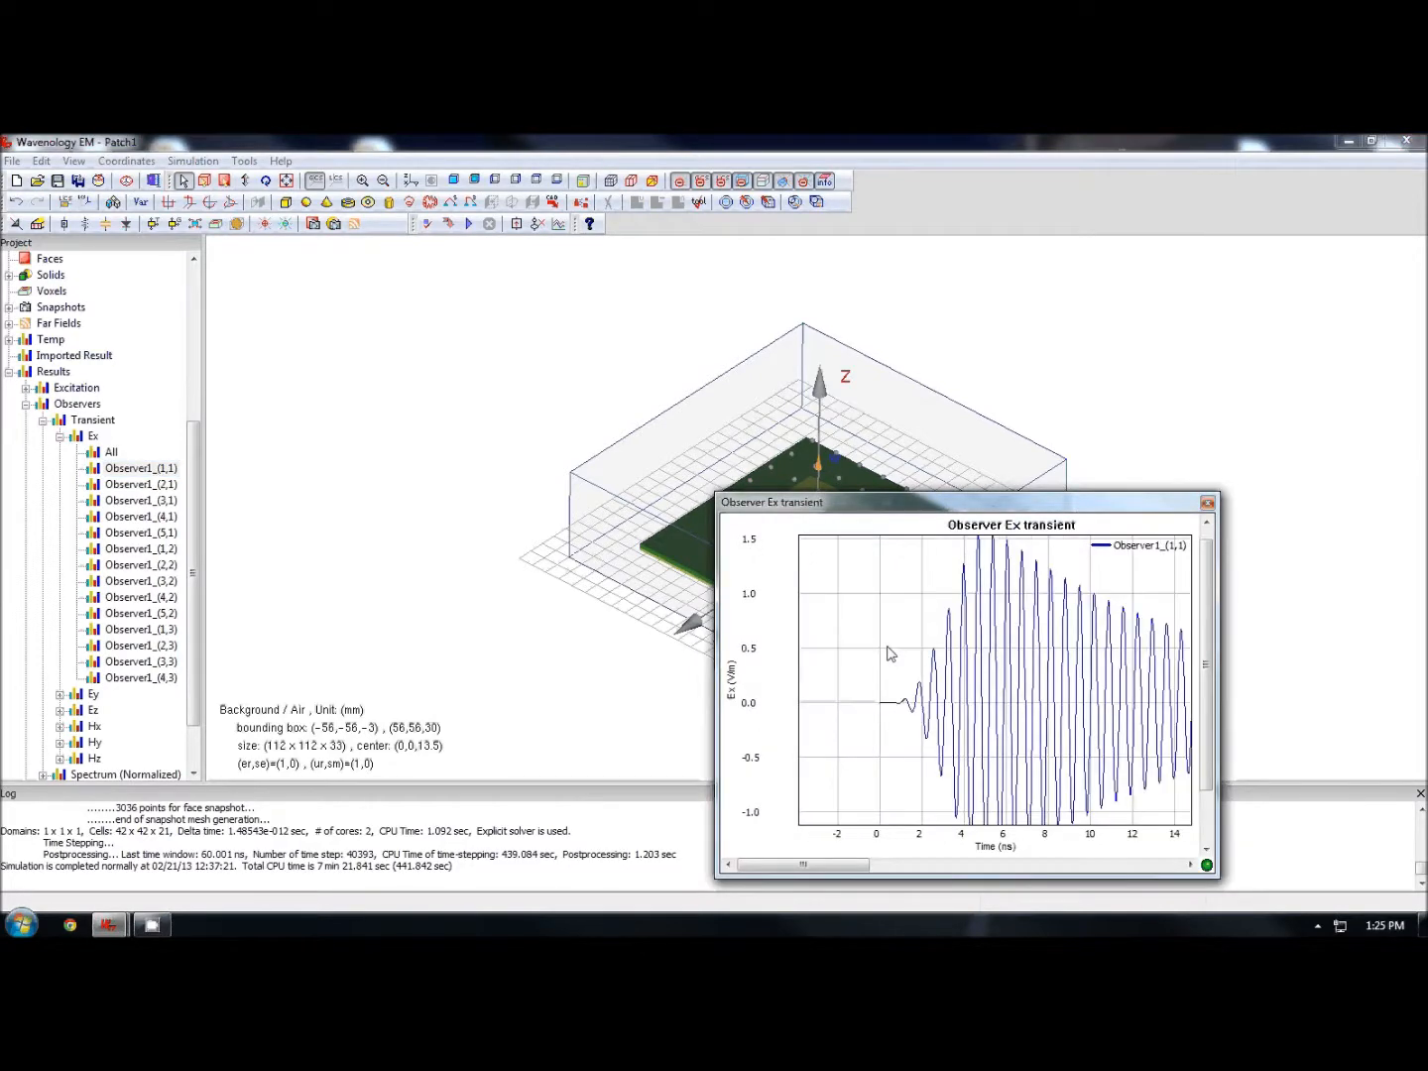
double_click(990, 530)
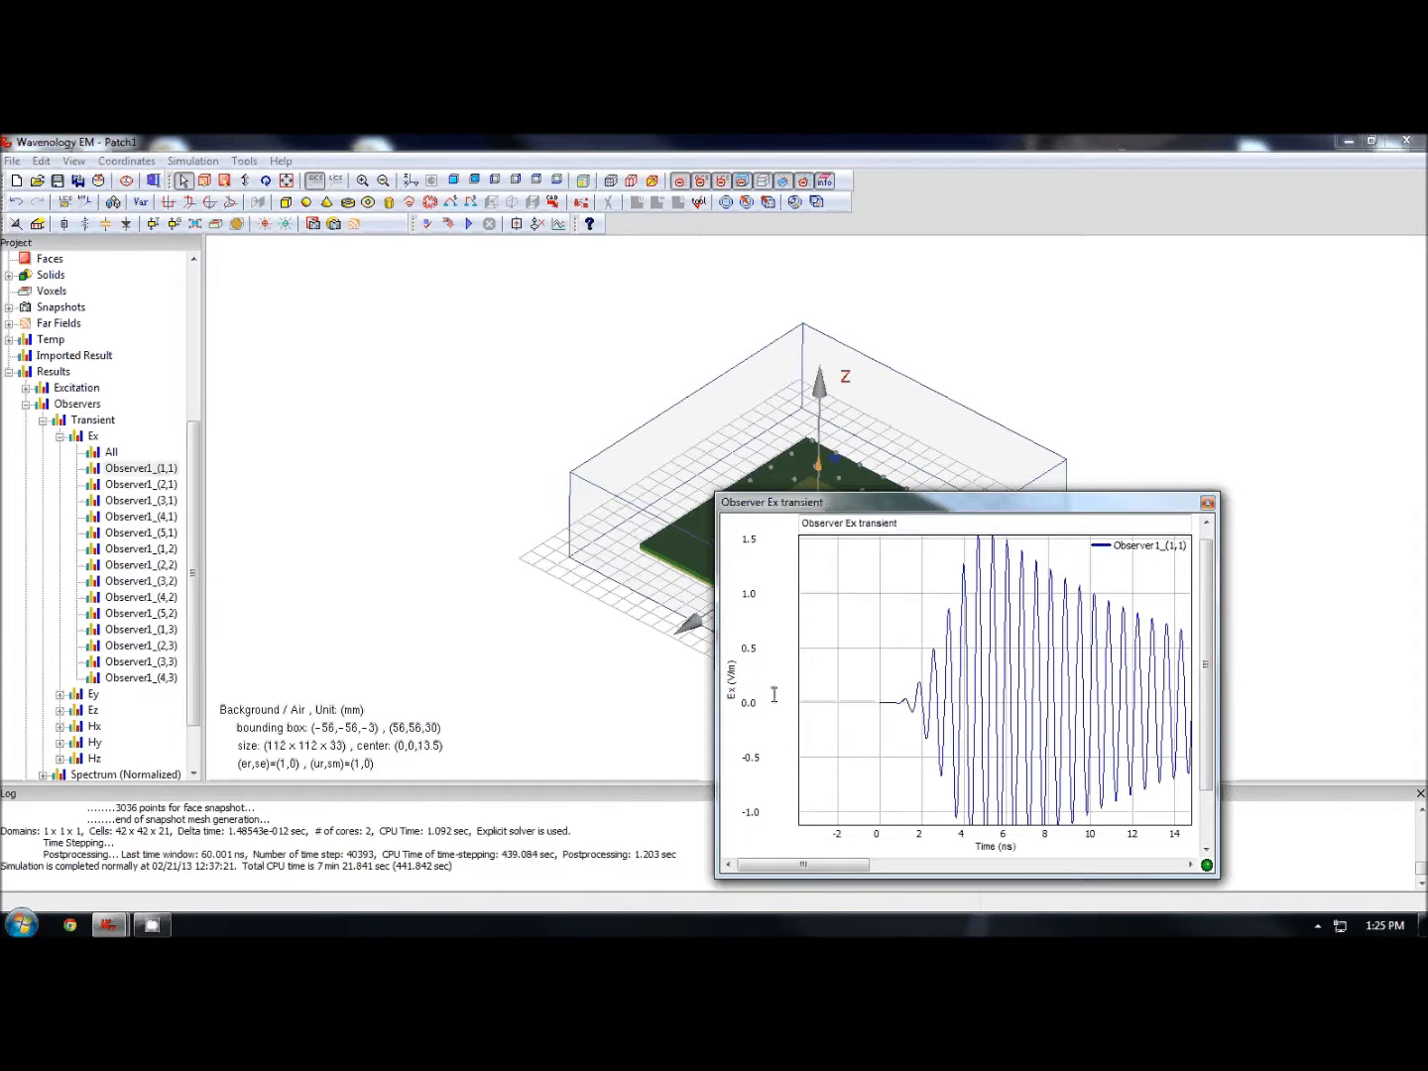
double_click(993, 846)
click(951, 702)
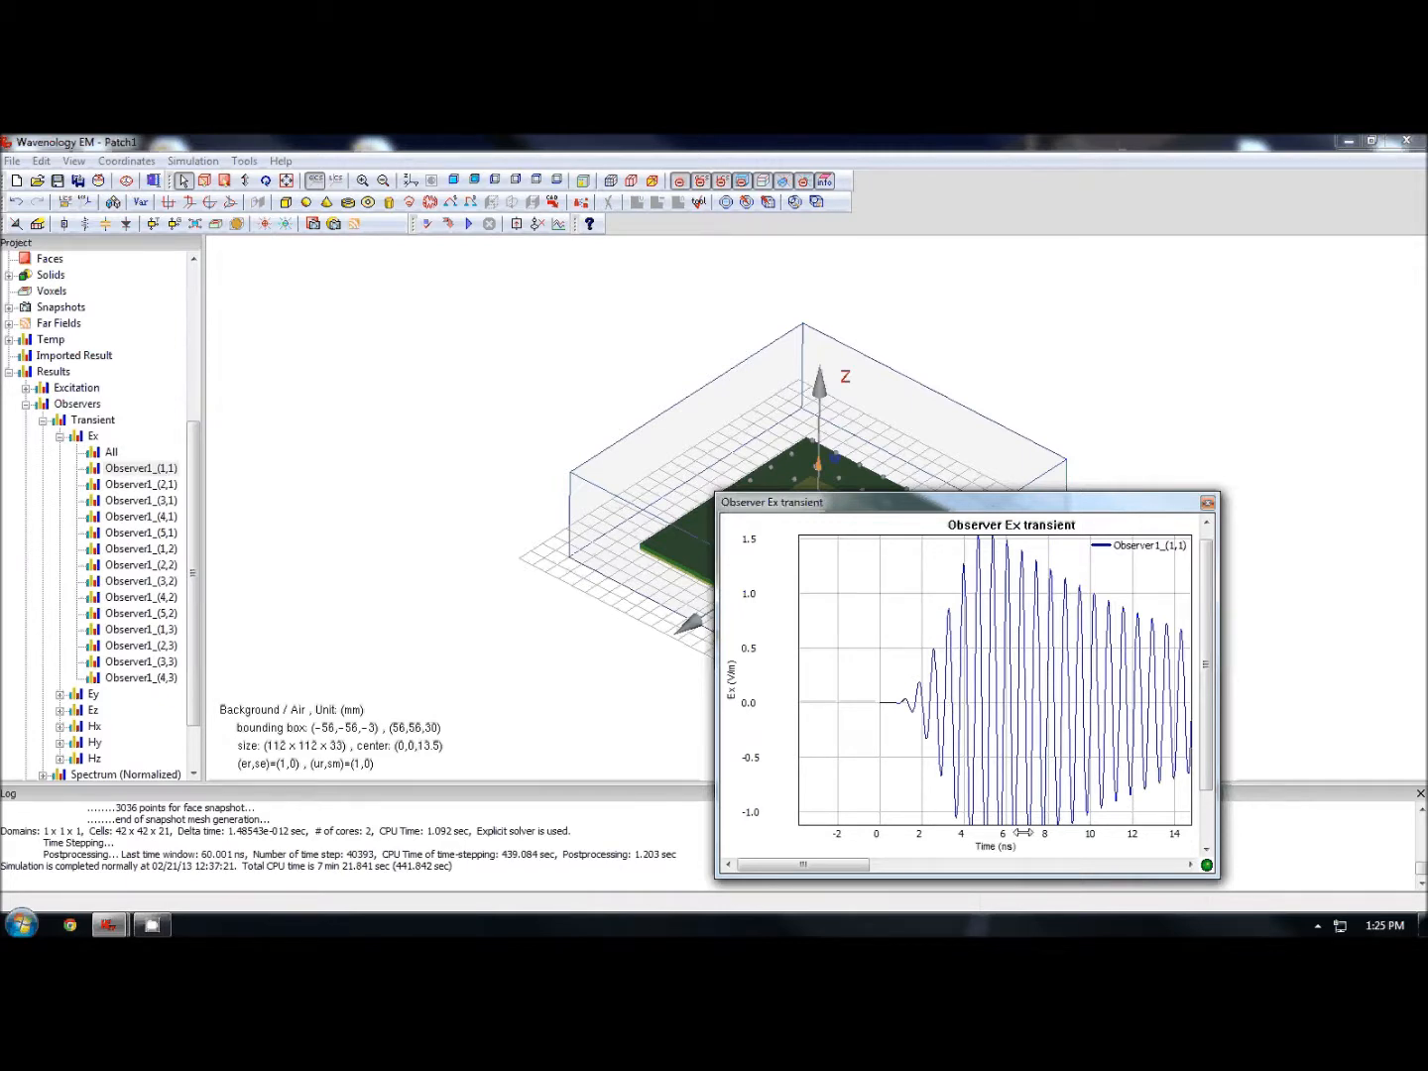
drag(1023, 834, 1088, 834)
scroll(1044, 742, down, 3)
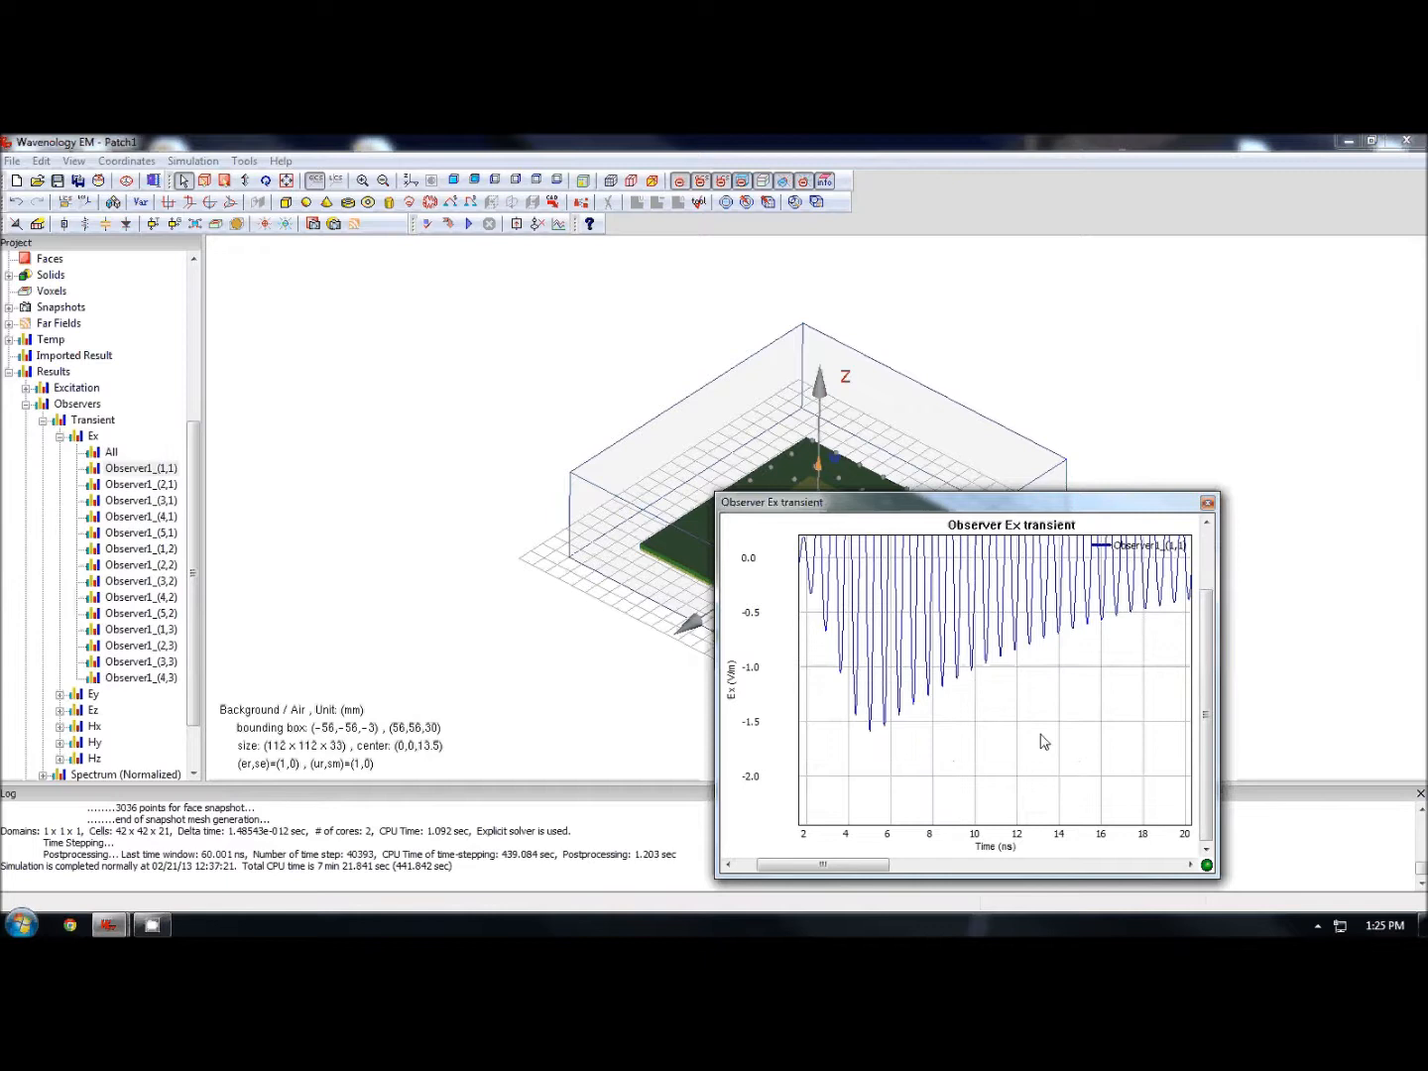
click(1207, 506)
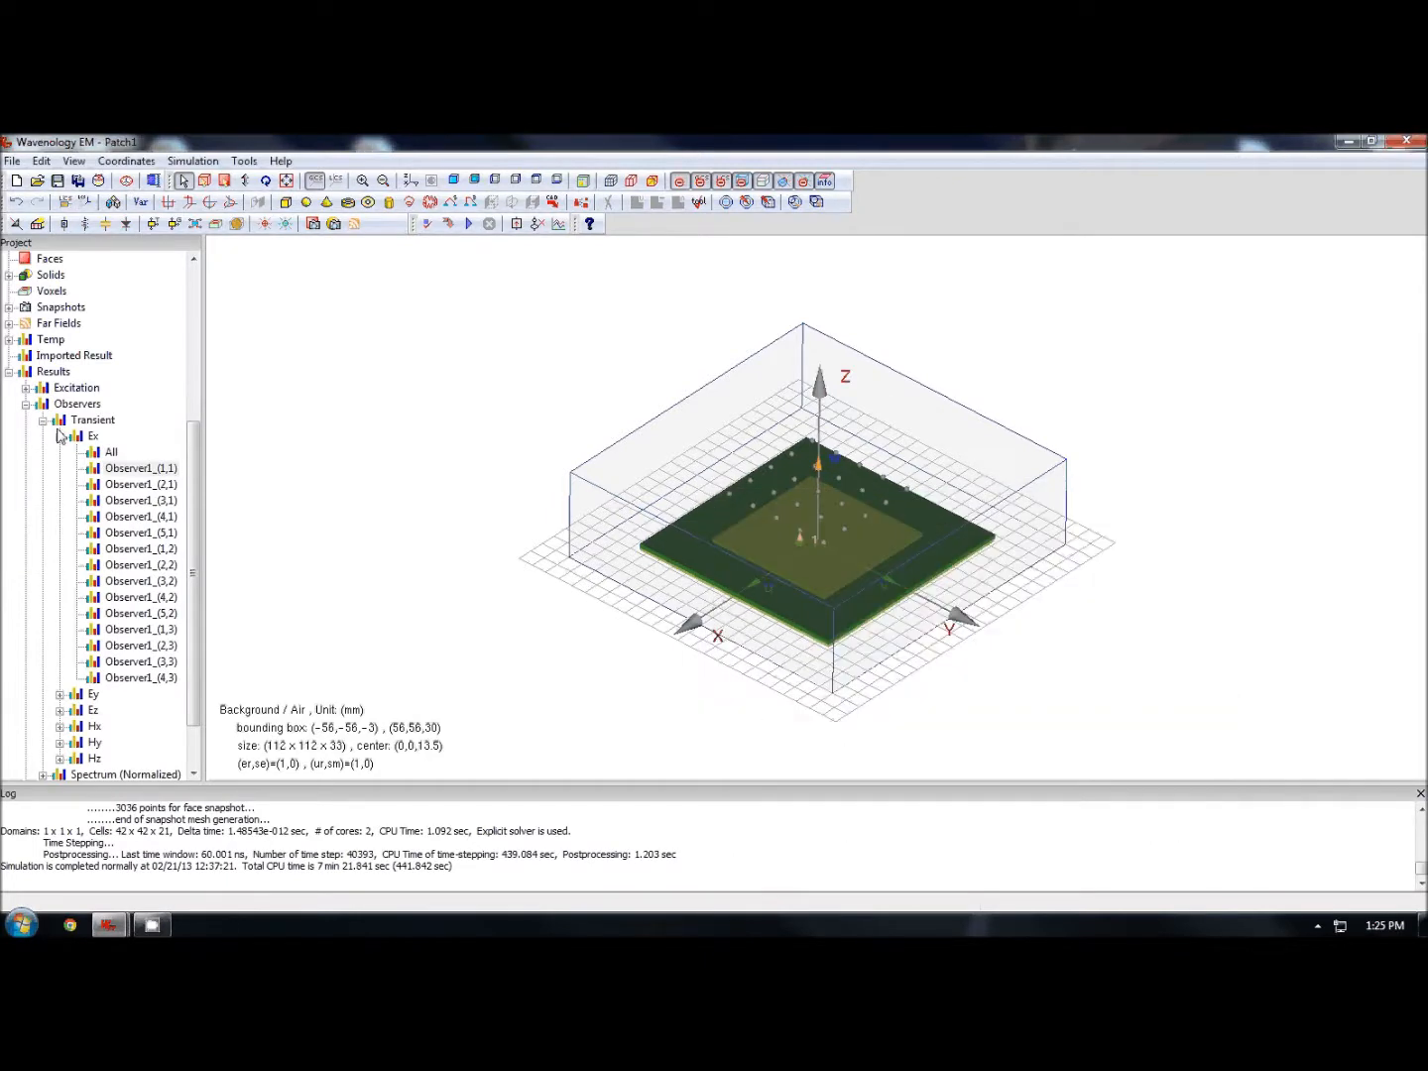
- Open the normalized Ex magnitude spectrum of Observer1_(1,1), reposition its window, and close it
click(42, 421)
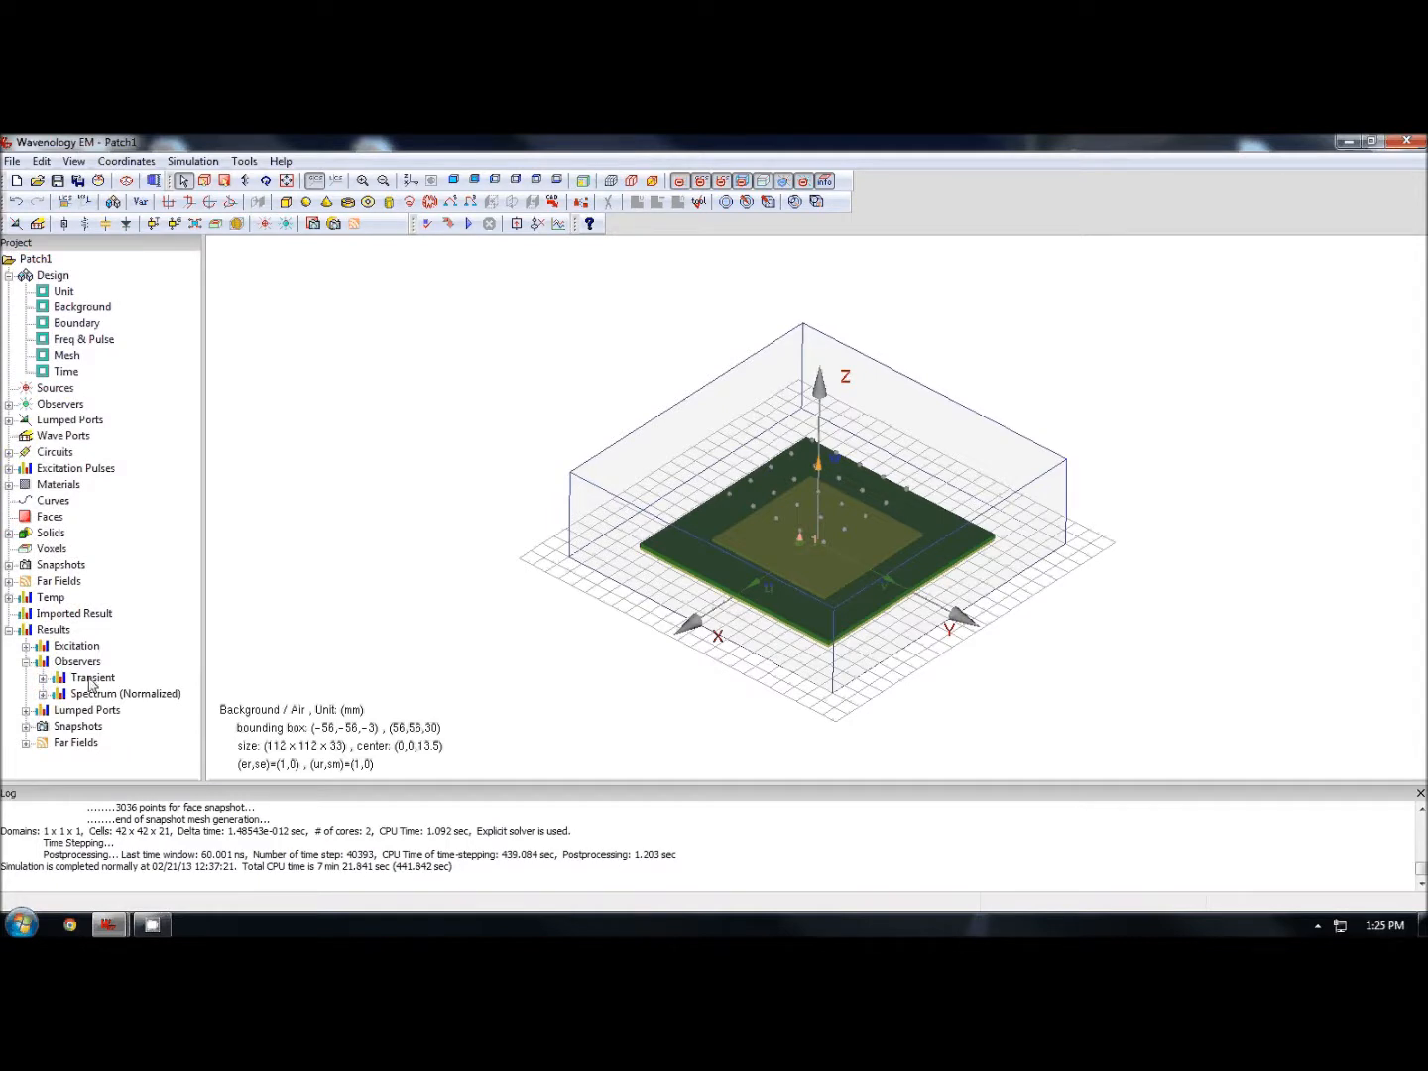
click(42, 694)
click(112, 711)
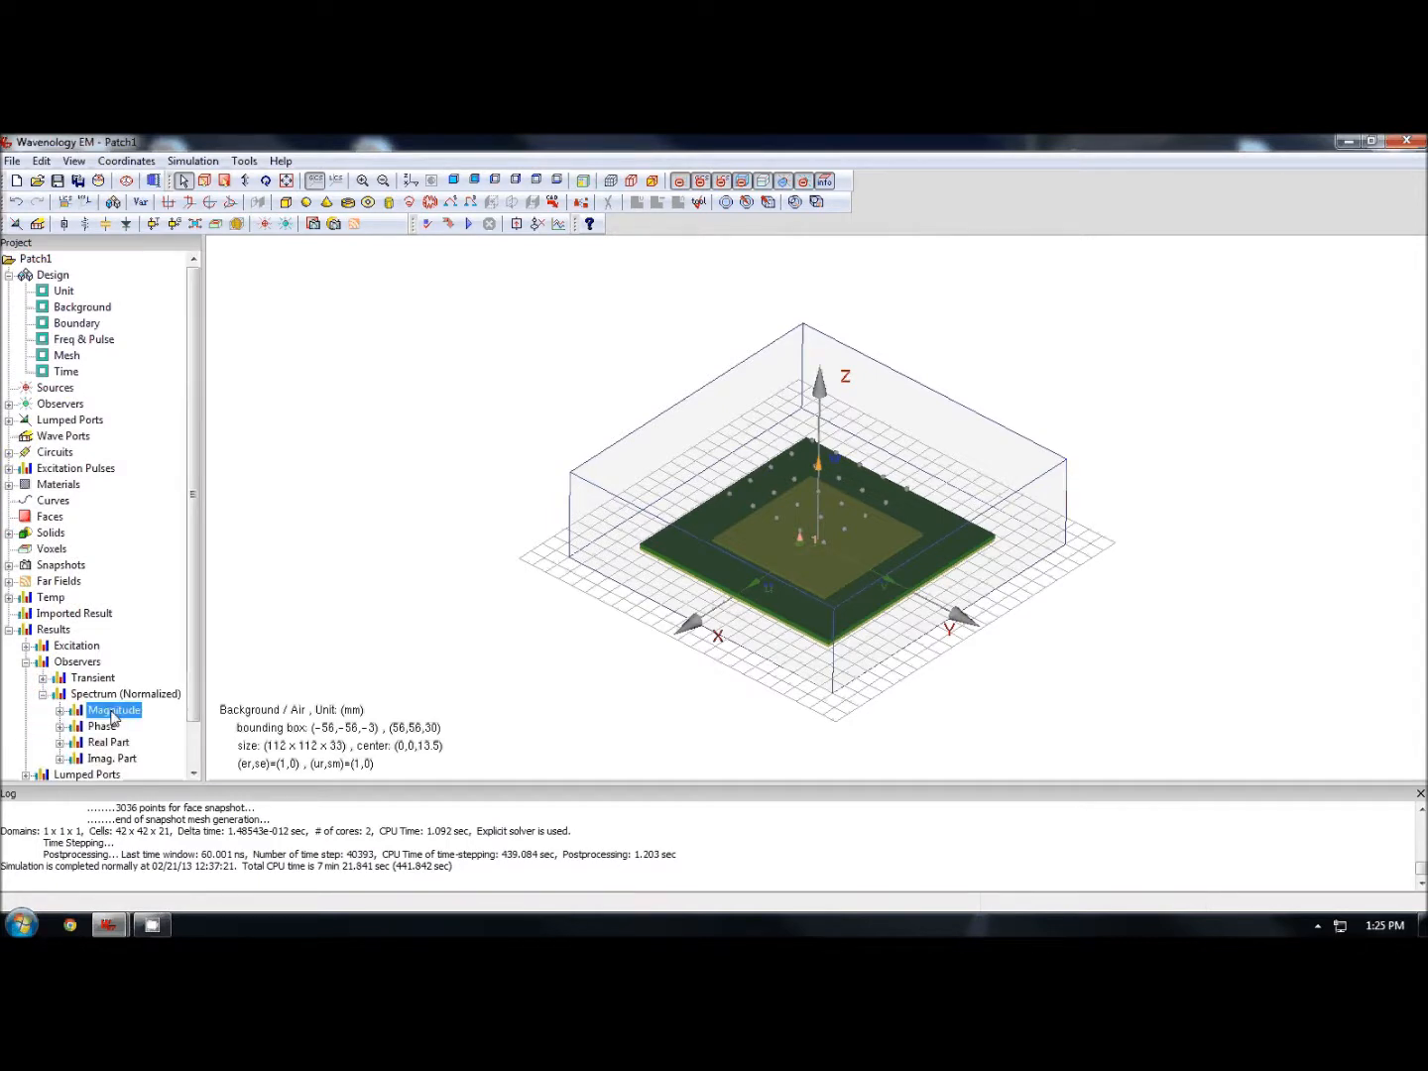
double_click(113, 710)
double_click(157, 452)
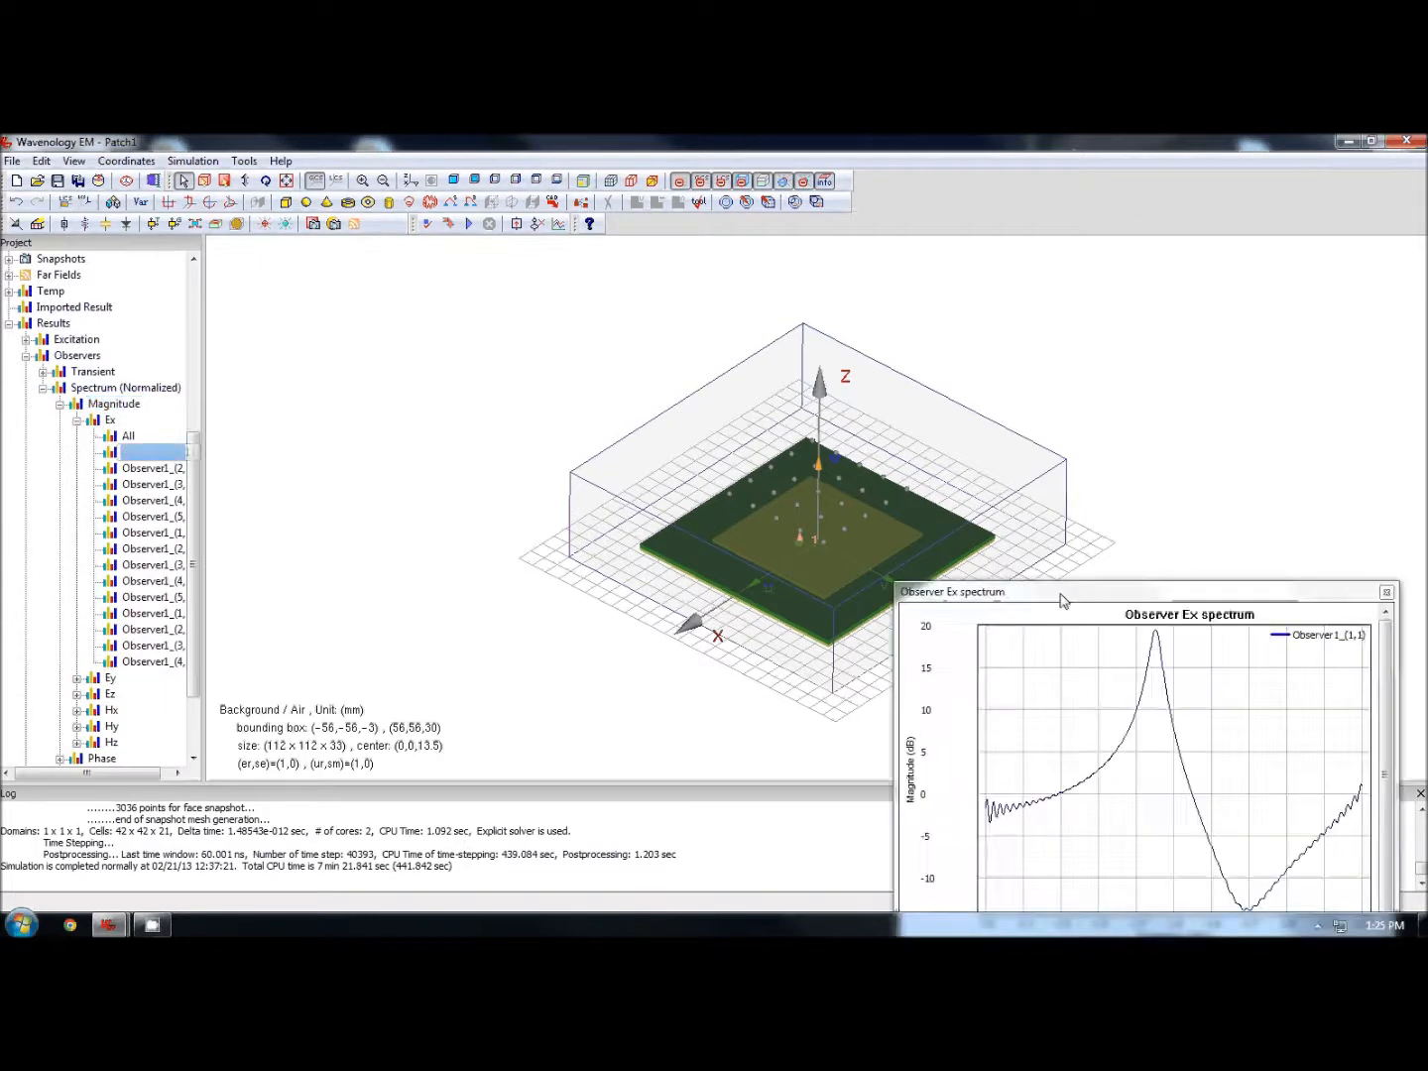
drag(1061, 599, 636, 366)
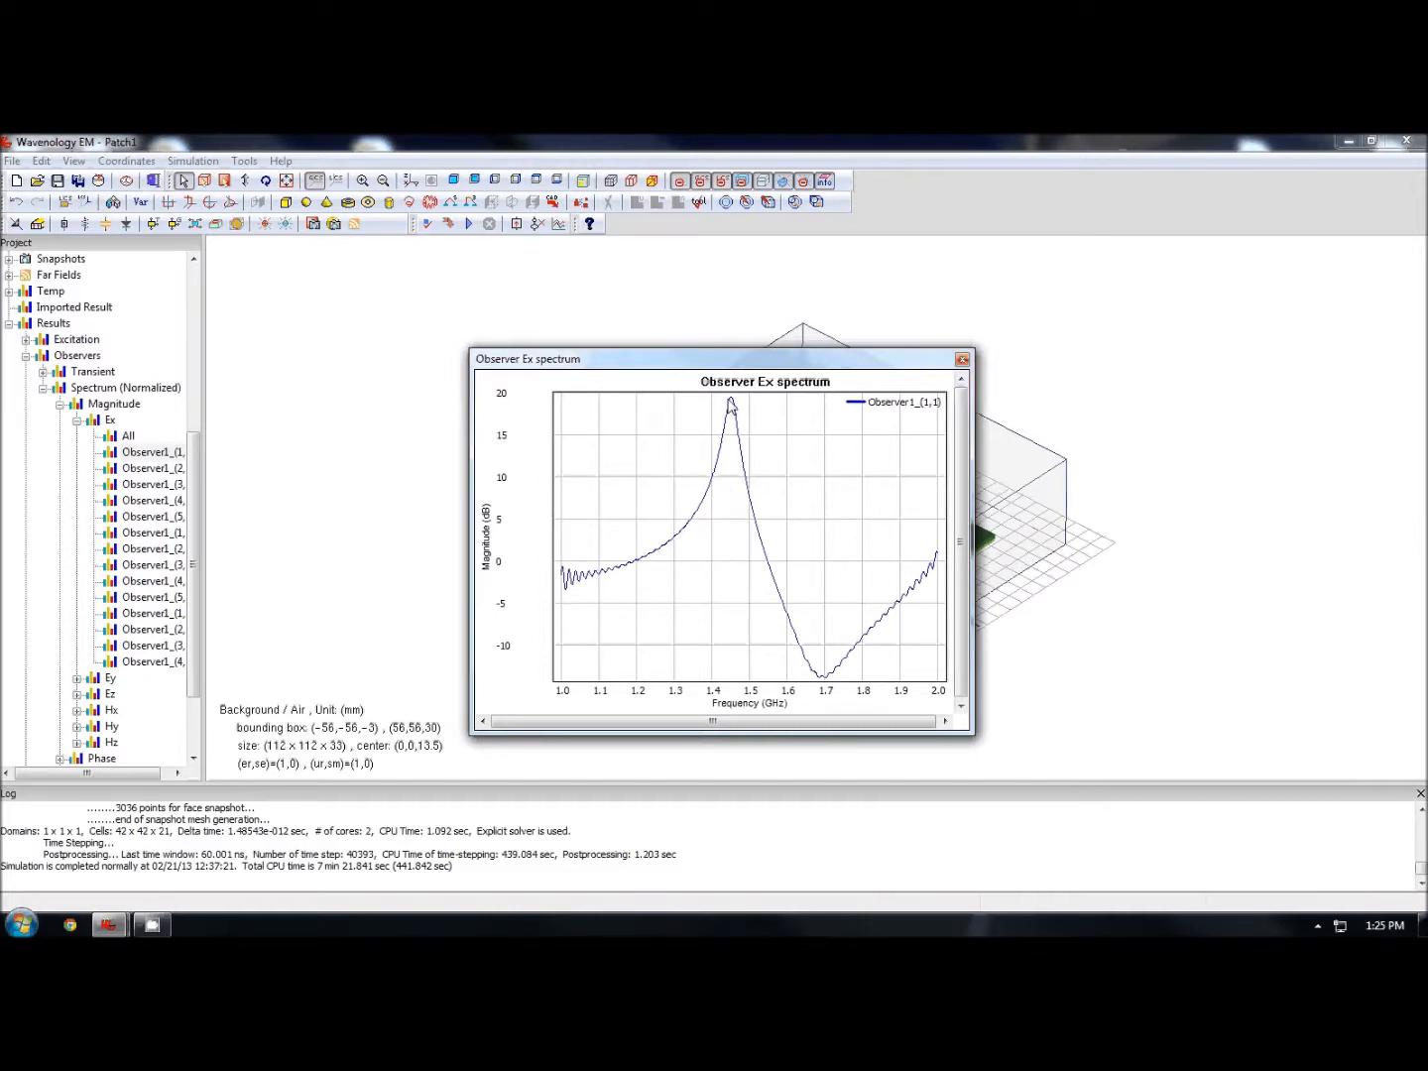
click(962, 360)
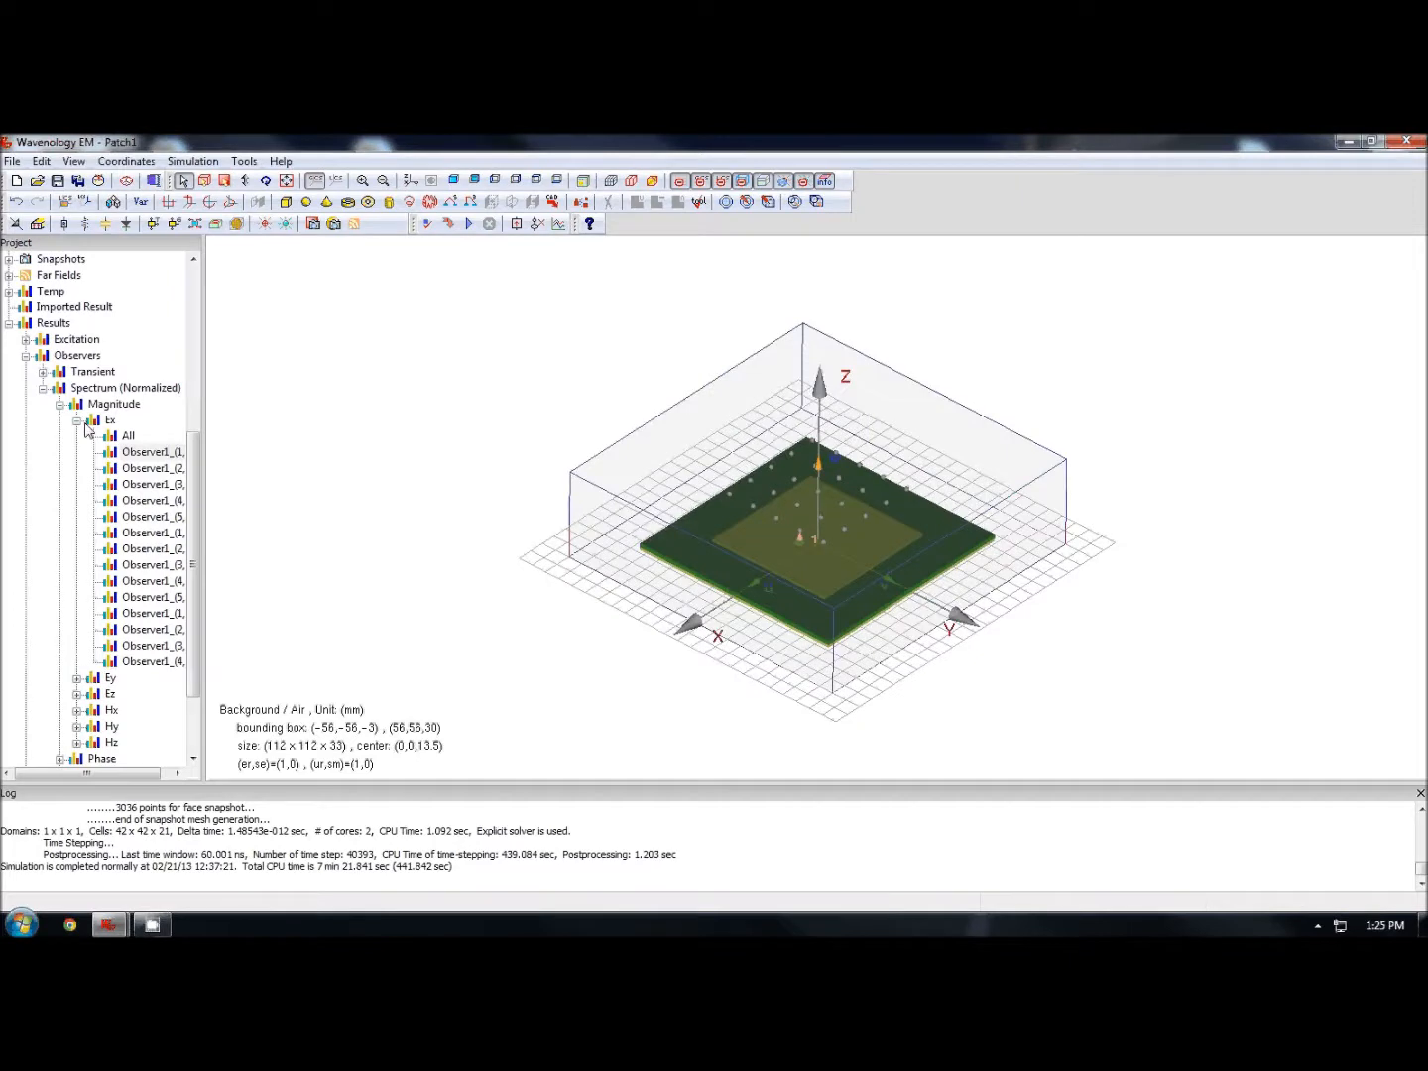
- Open the lumped port's S-parameter magnitude plot for port 1, then close it
click(61, 405)
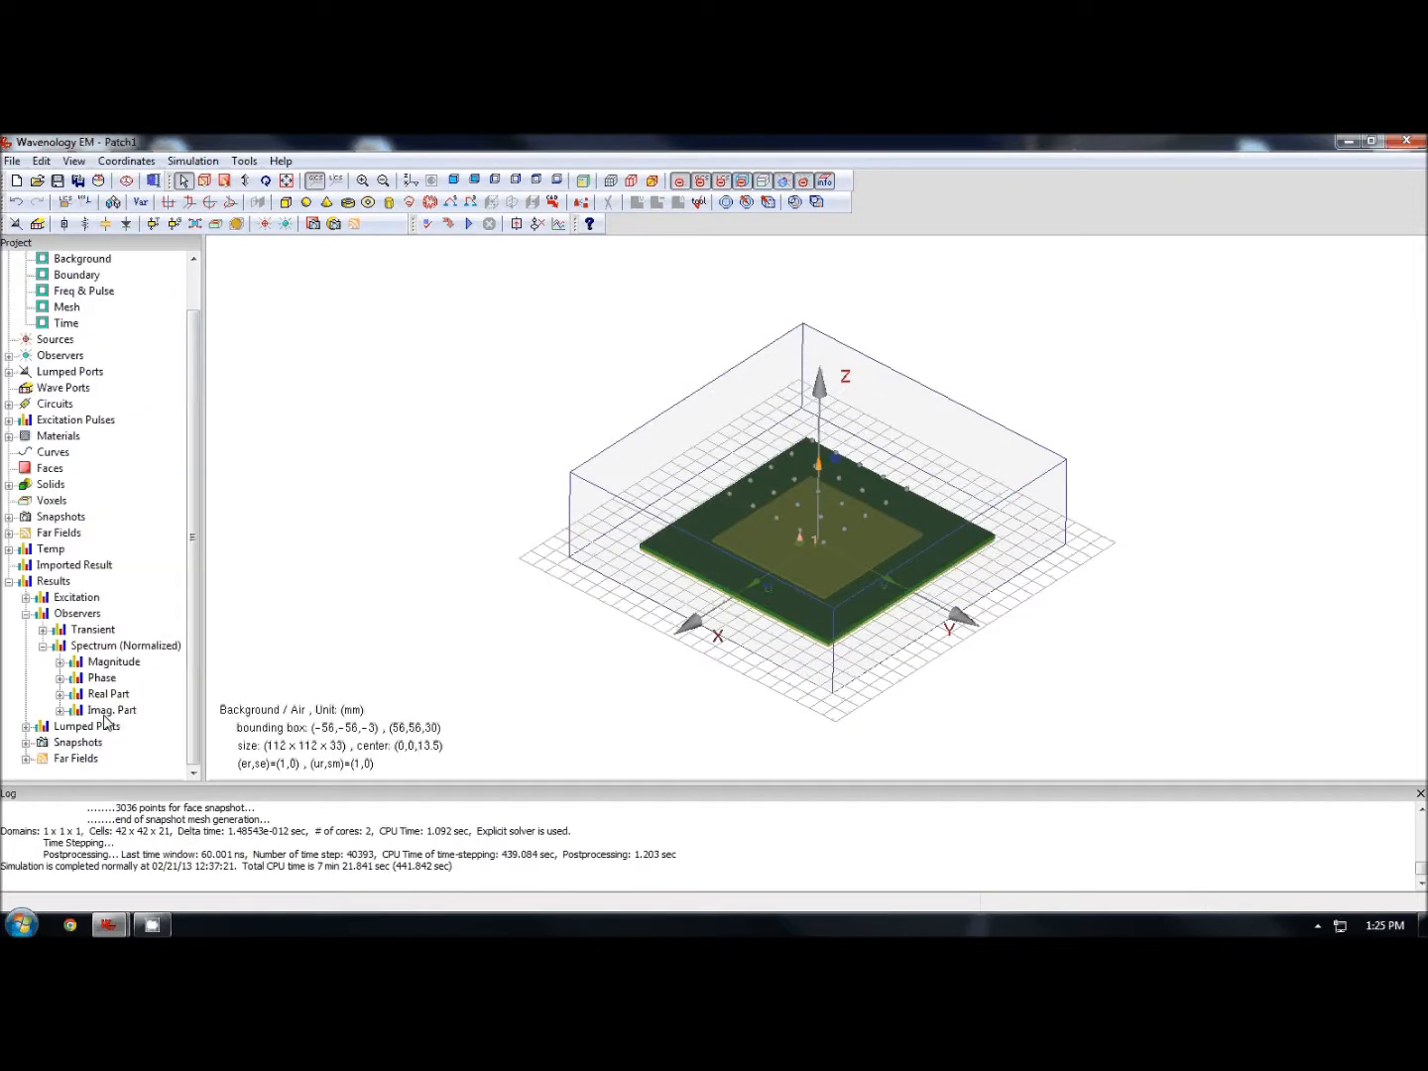
click(43, 647)
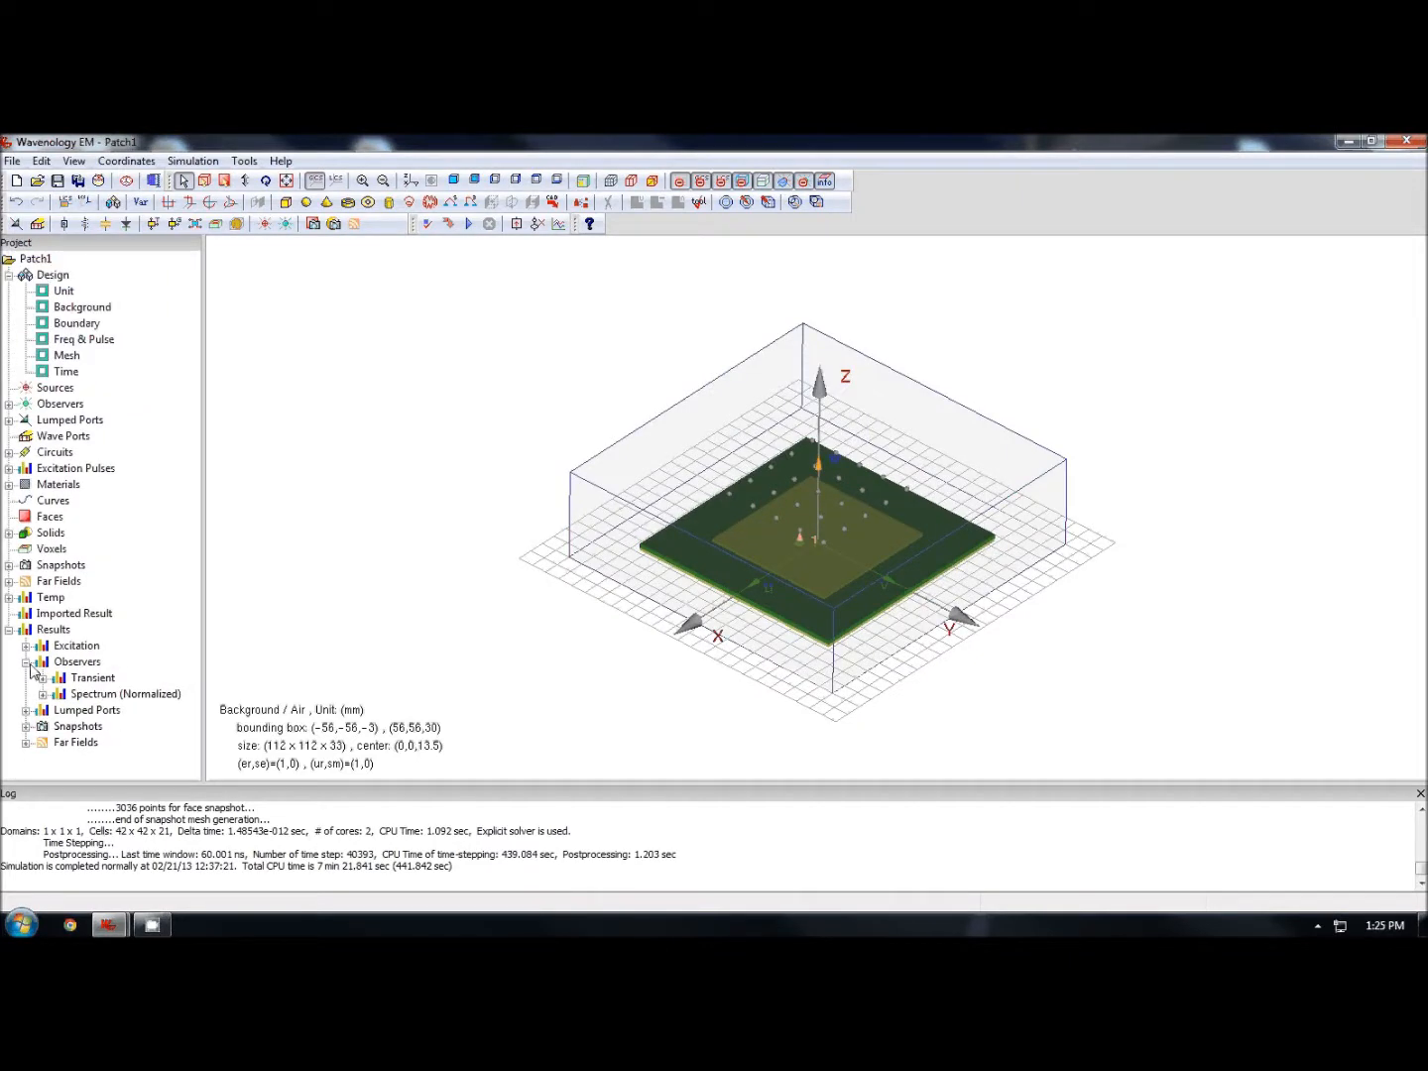
click(26, 662)
double_click(83, 679)
click(109, 648)
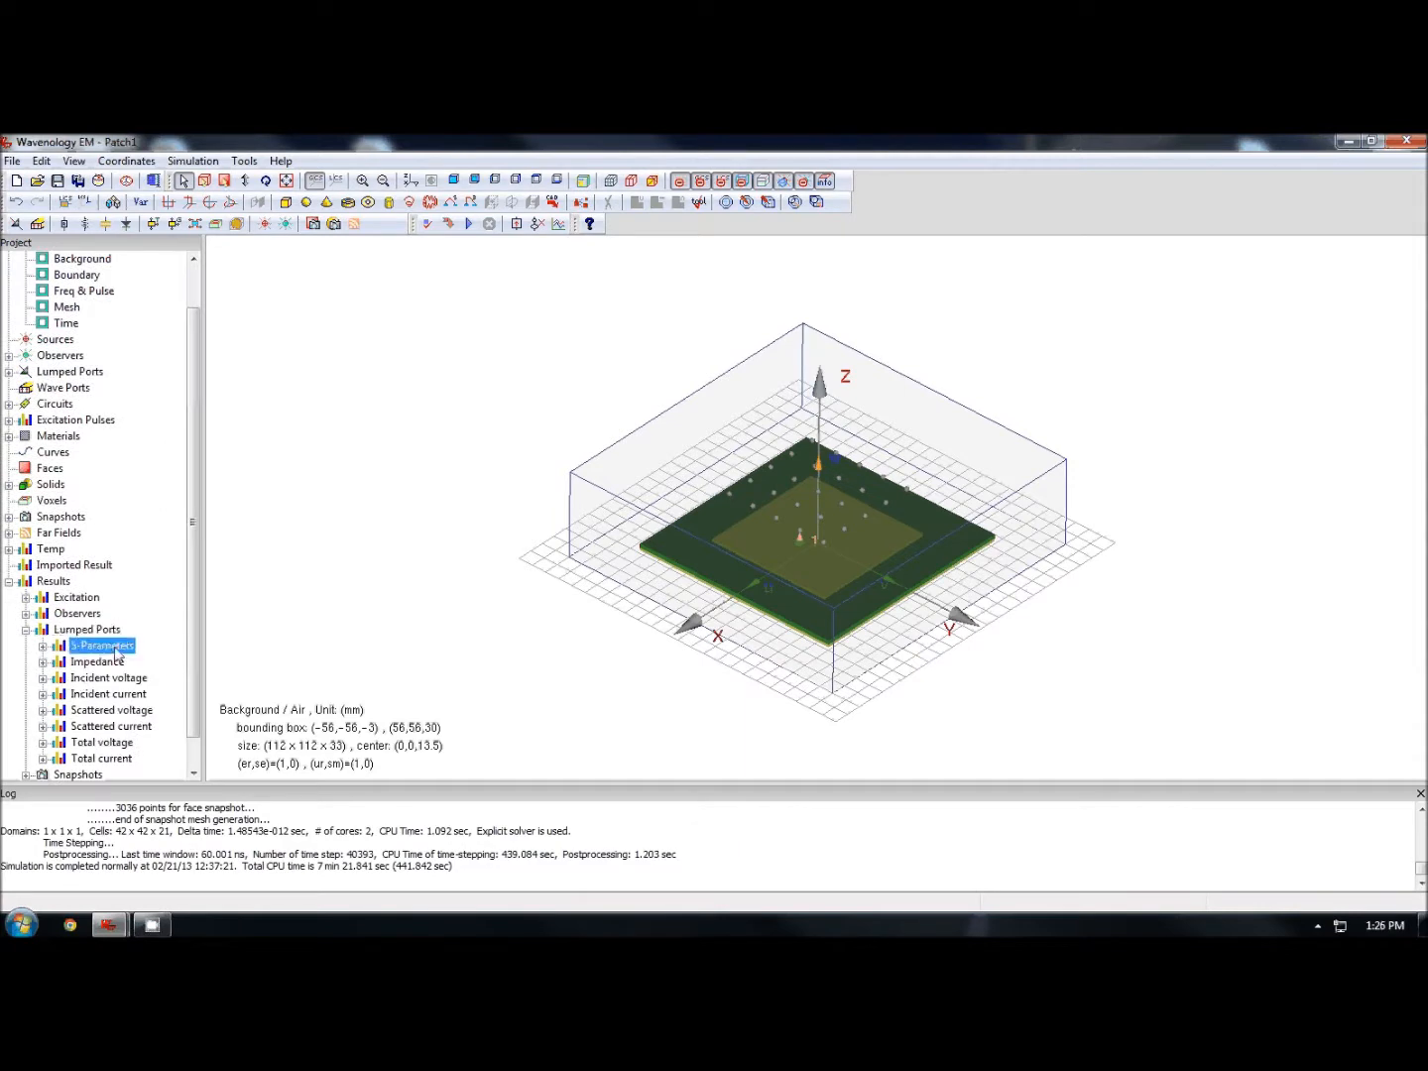
double_click(115, 647)
double_click(115, 662)
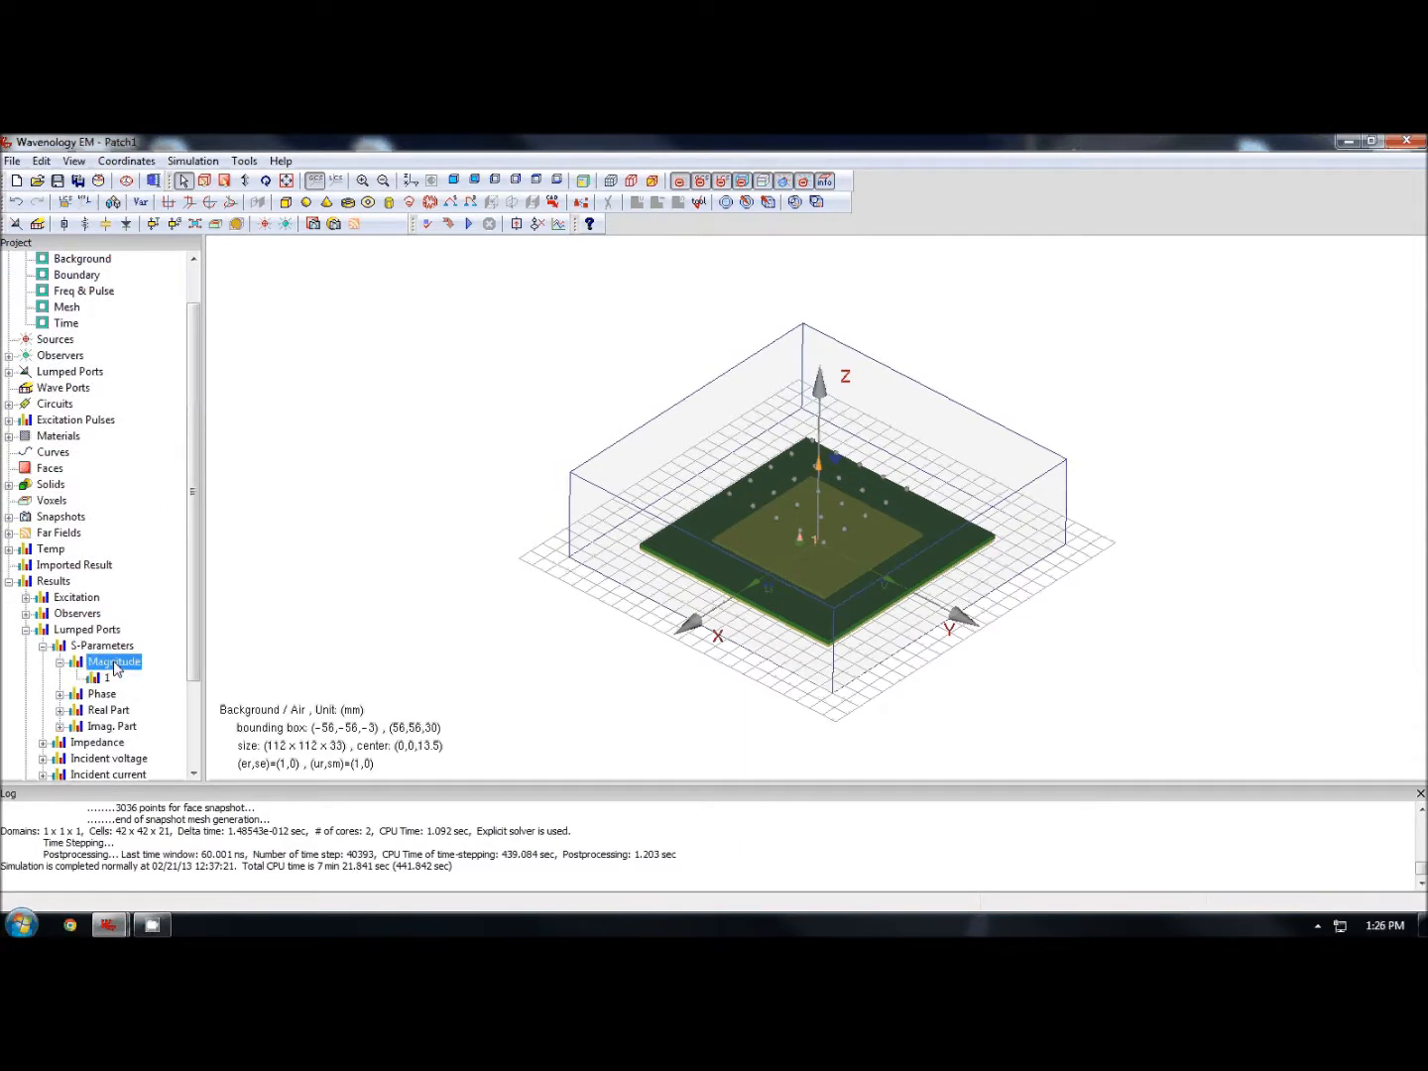
scroll(115, 663, down, 2)
click(102, 584)
double_click(102, 585)
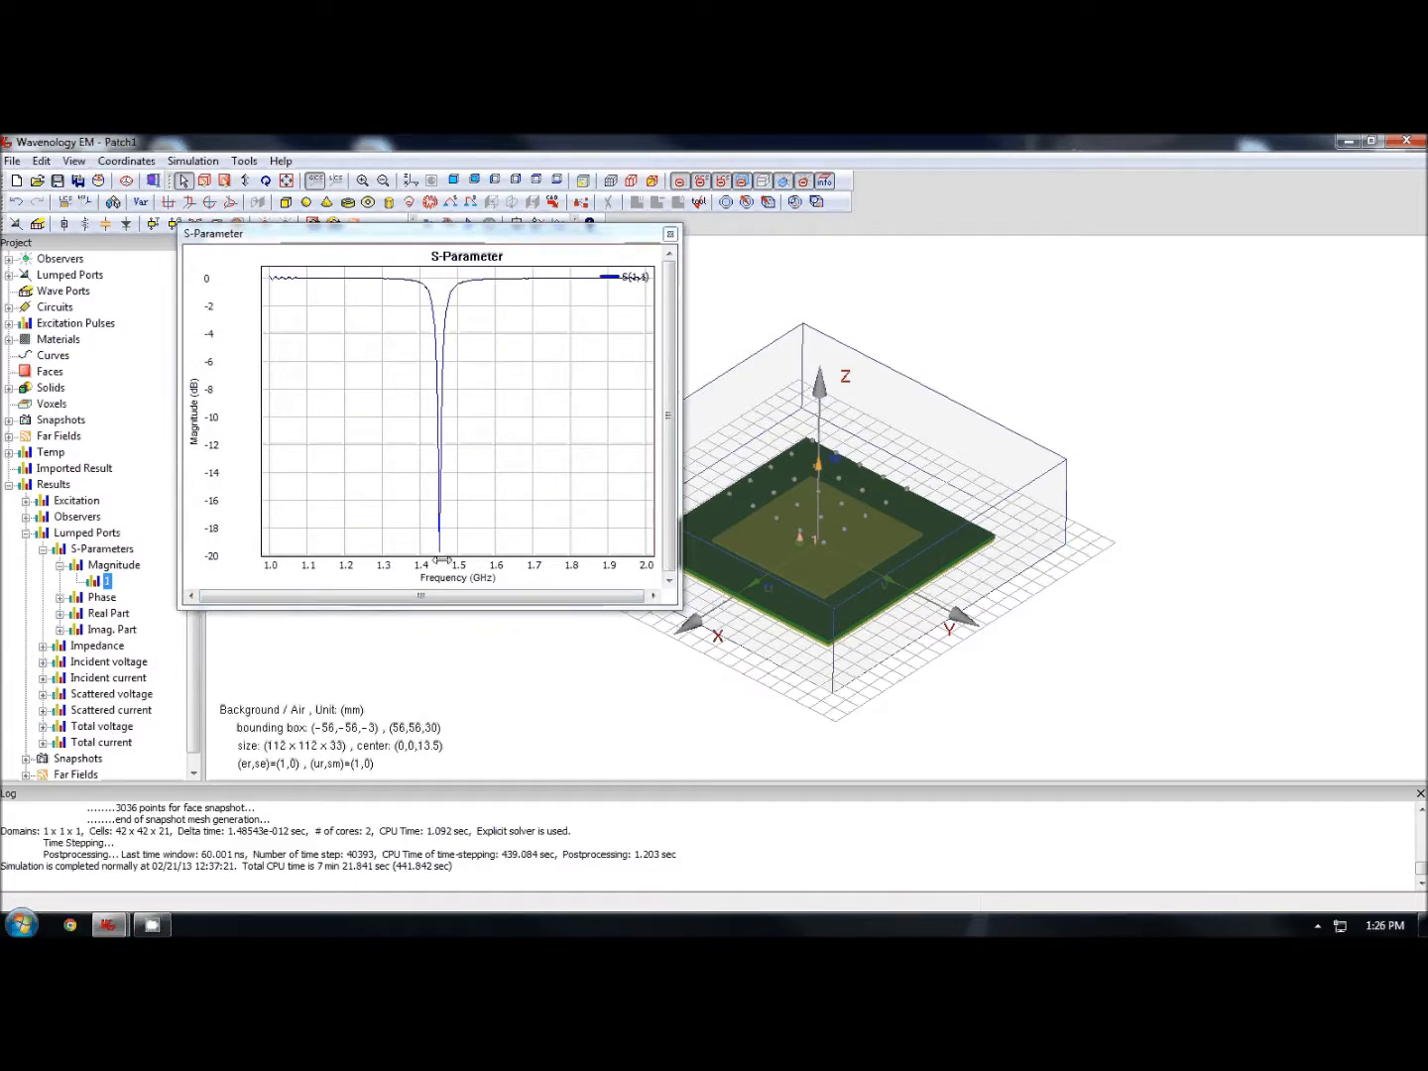
click(670, 235)
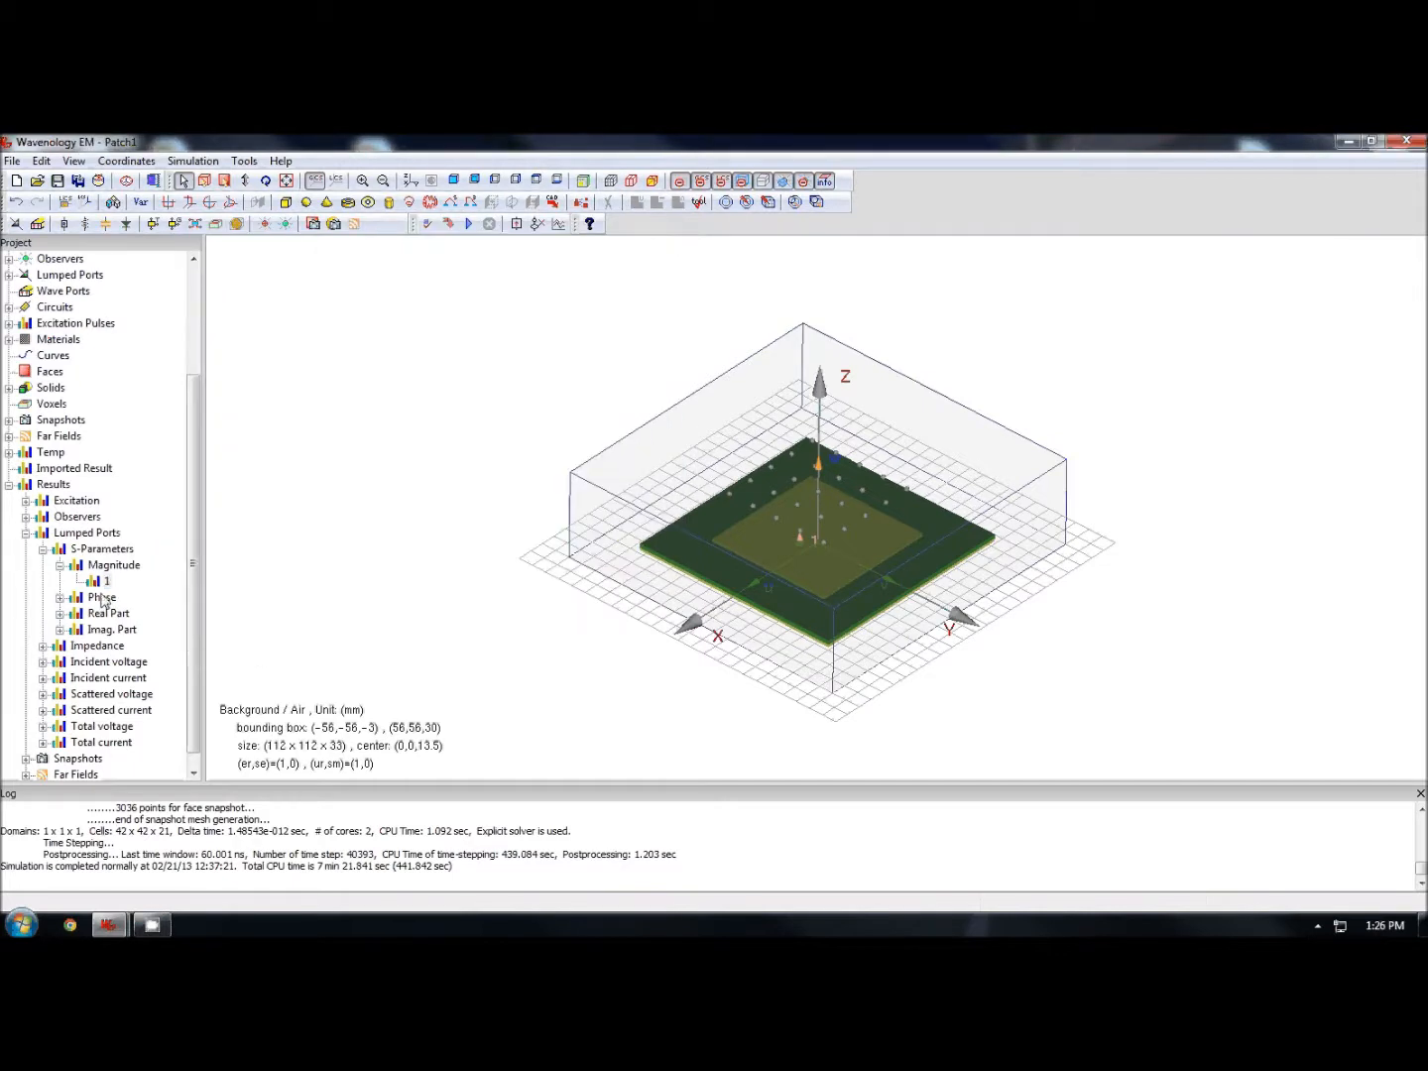
- Open the lumped port's input impedance plot, then close it
click(60, 564)
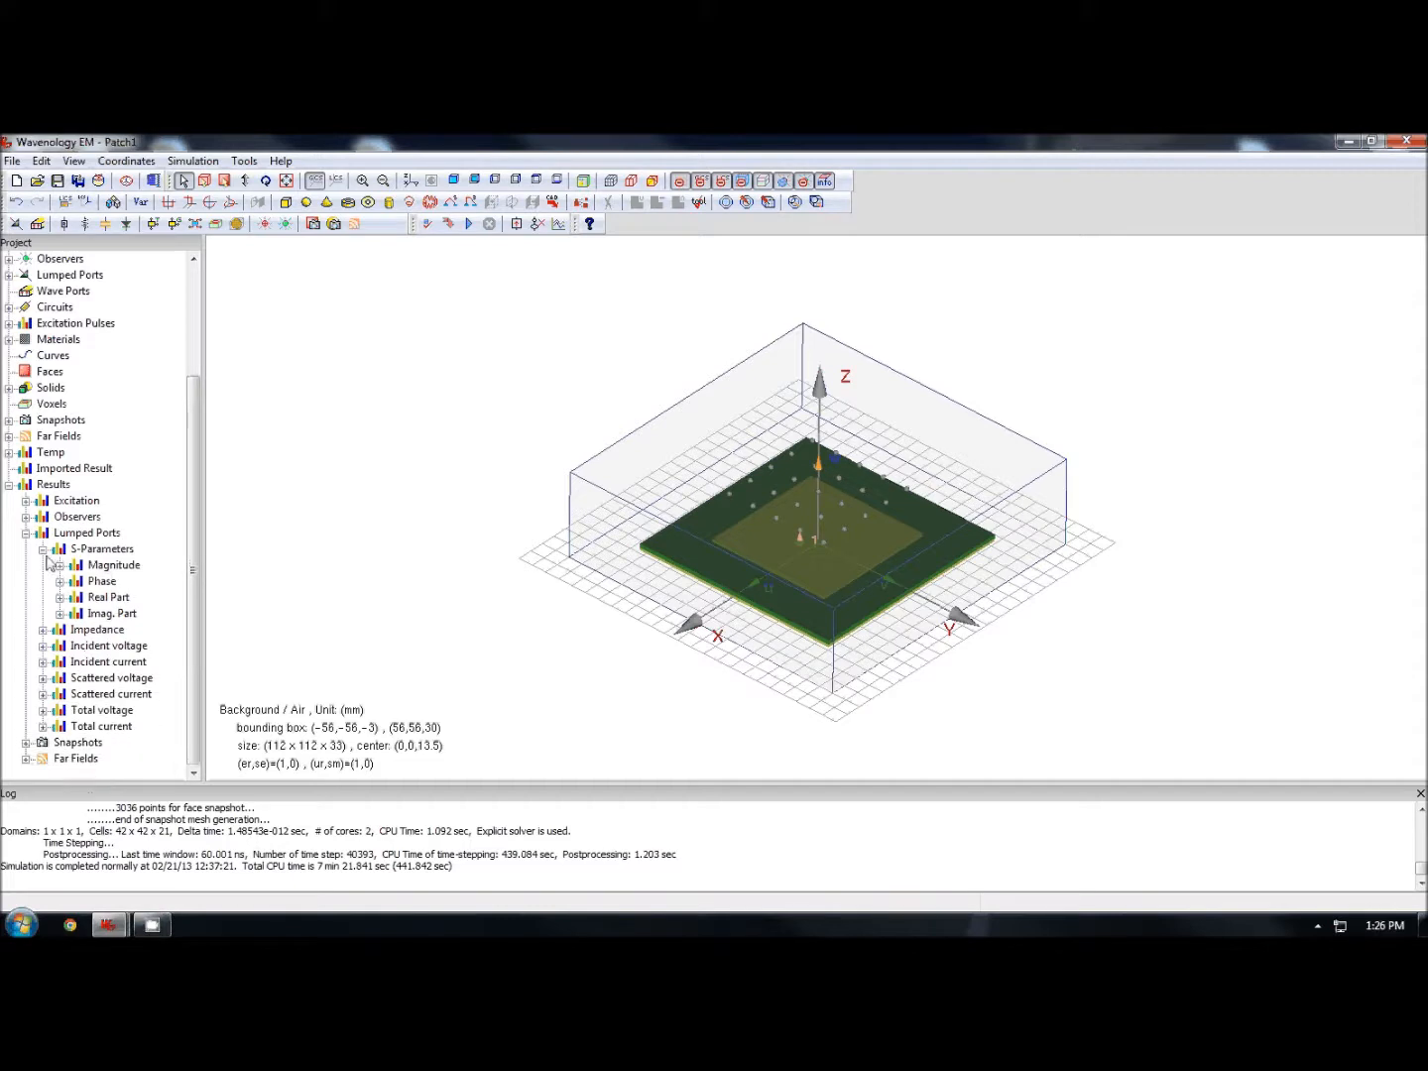
click(41, 549)
double_click(97, 629)
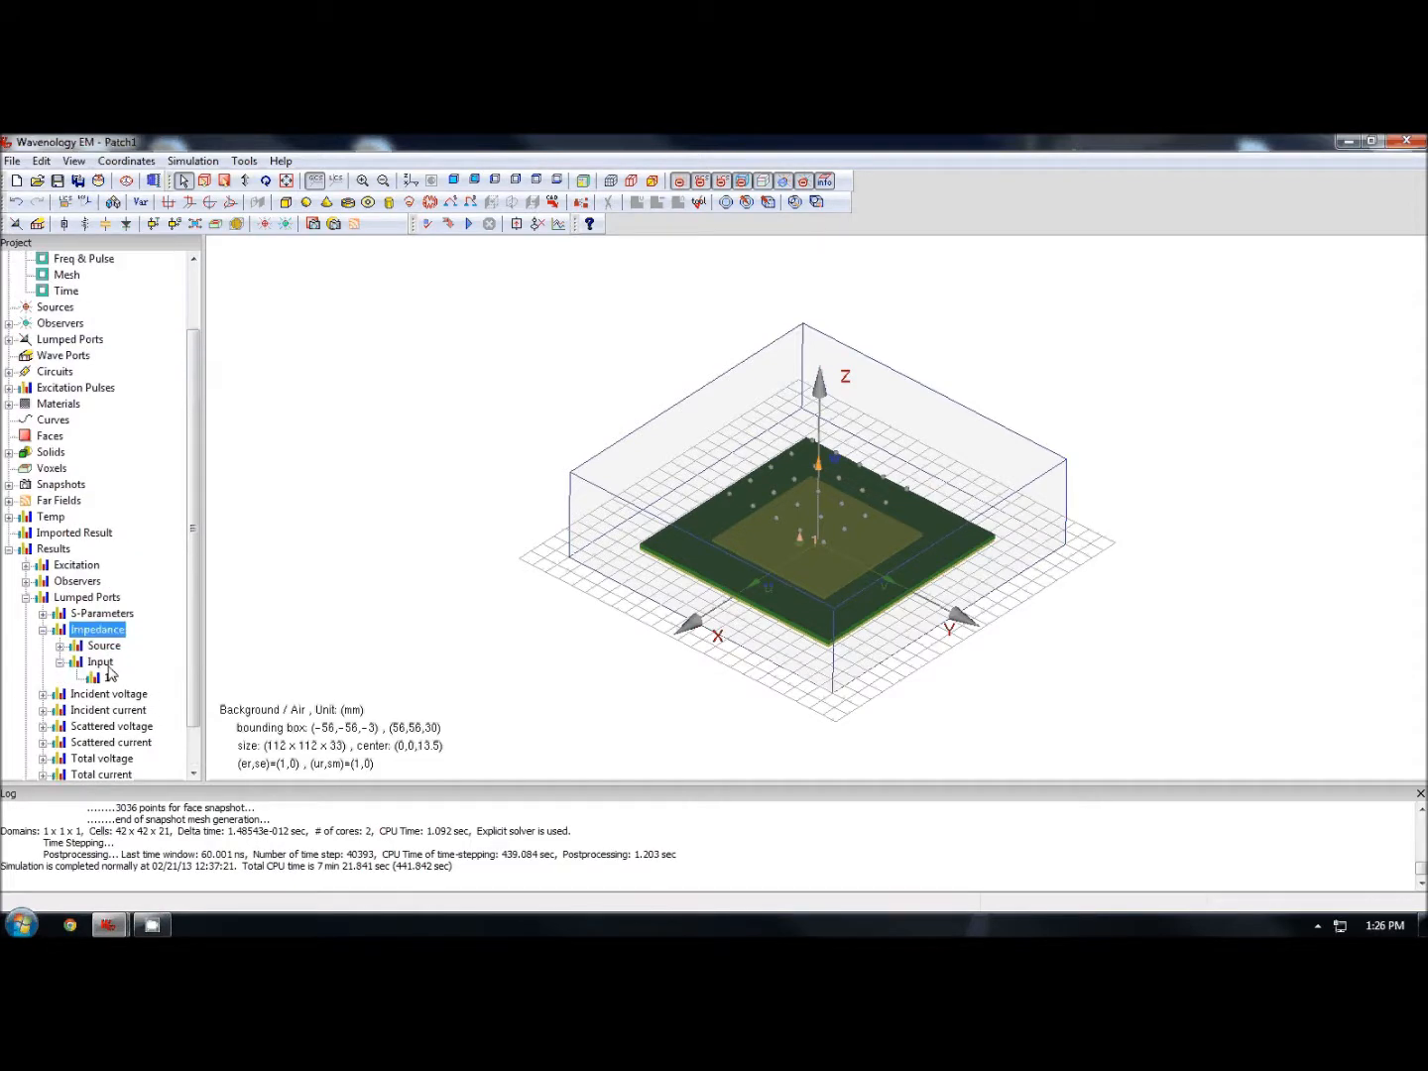
double_click(107, 677)
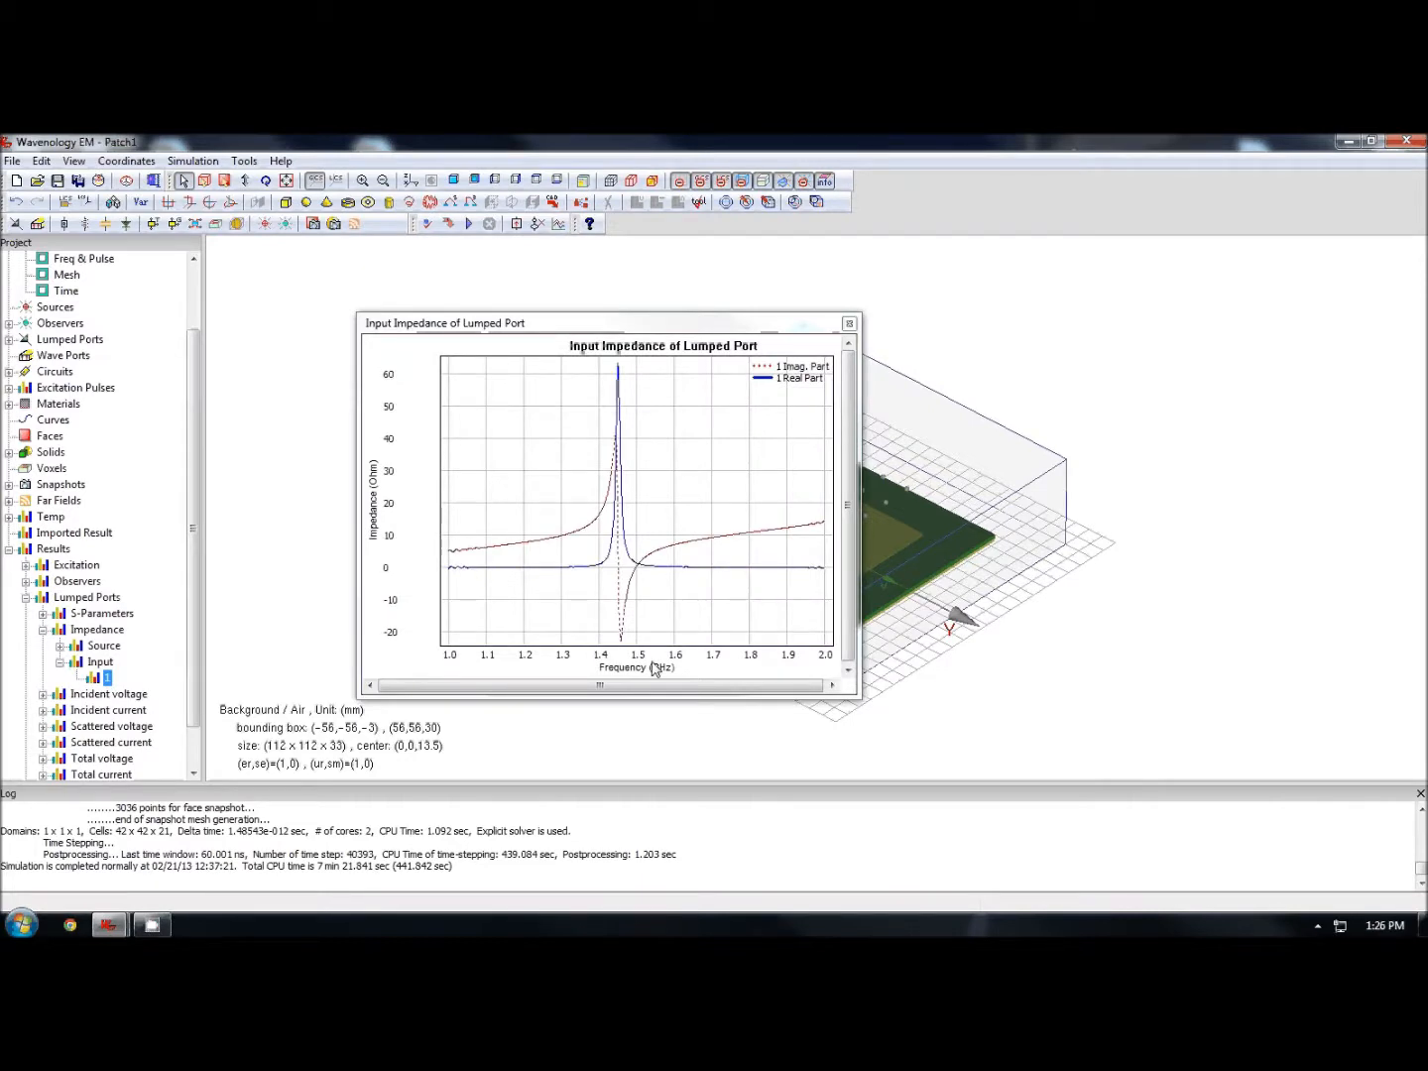
click(850, 325)
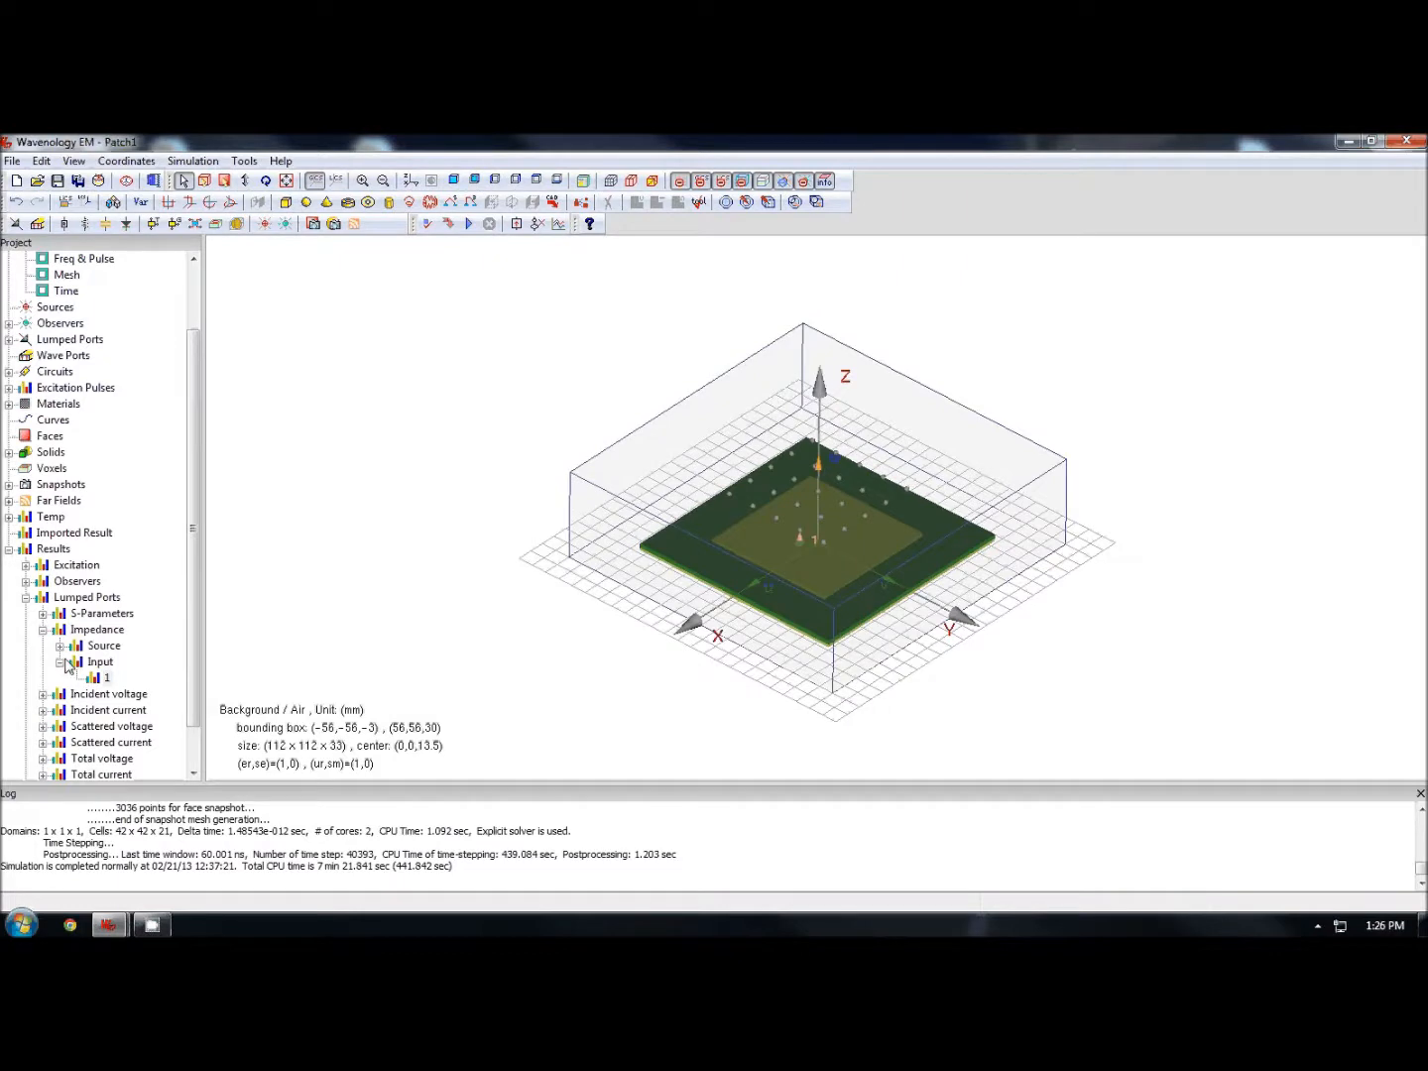
- Open the lumped port's transient scattered voltage plot, then close it
click(62, 662)
double_click(124, 678)
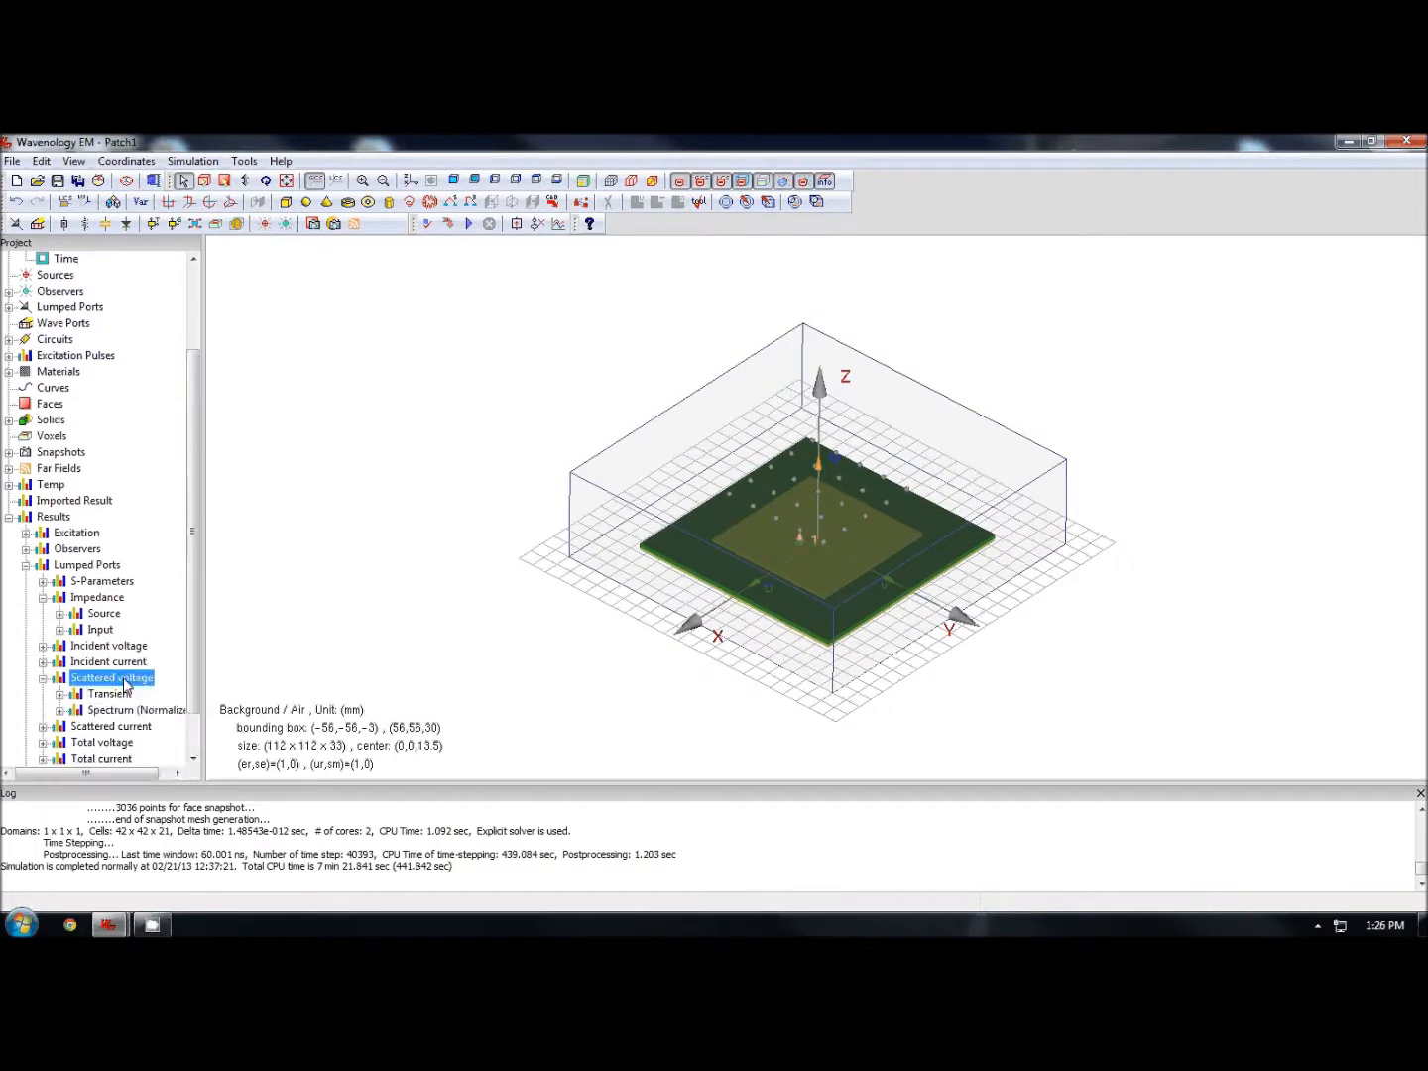
double_click(107, 694)
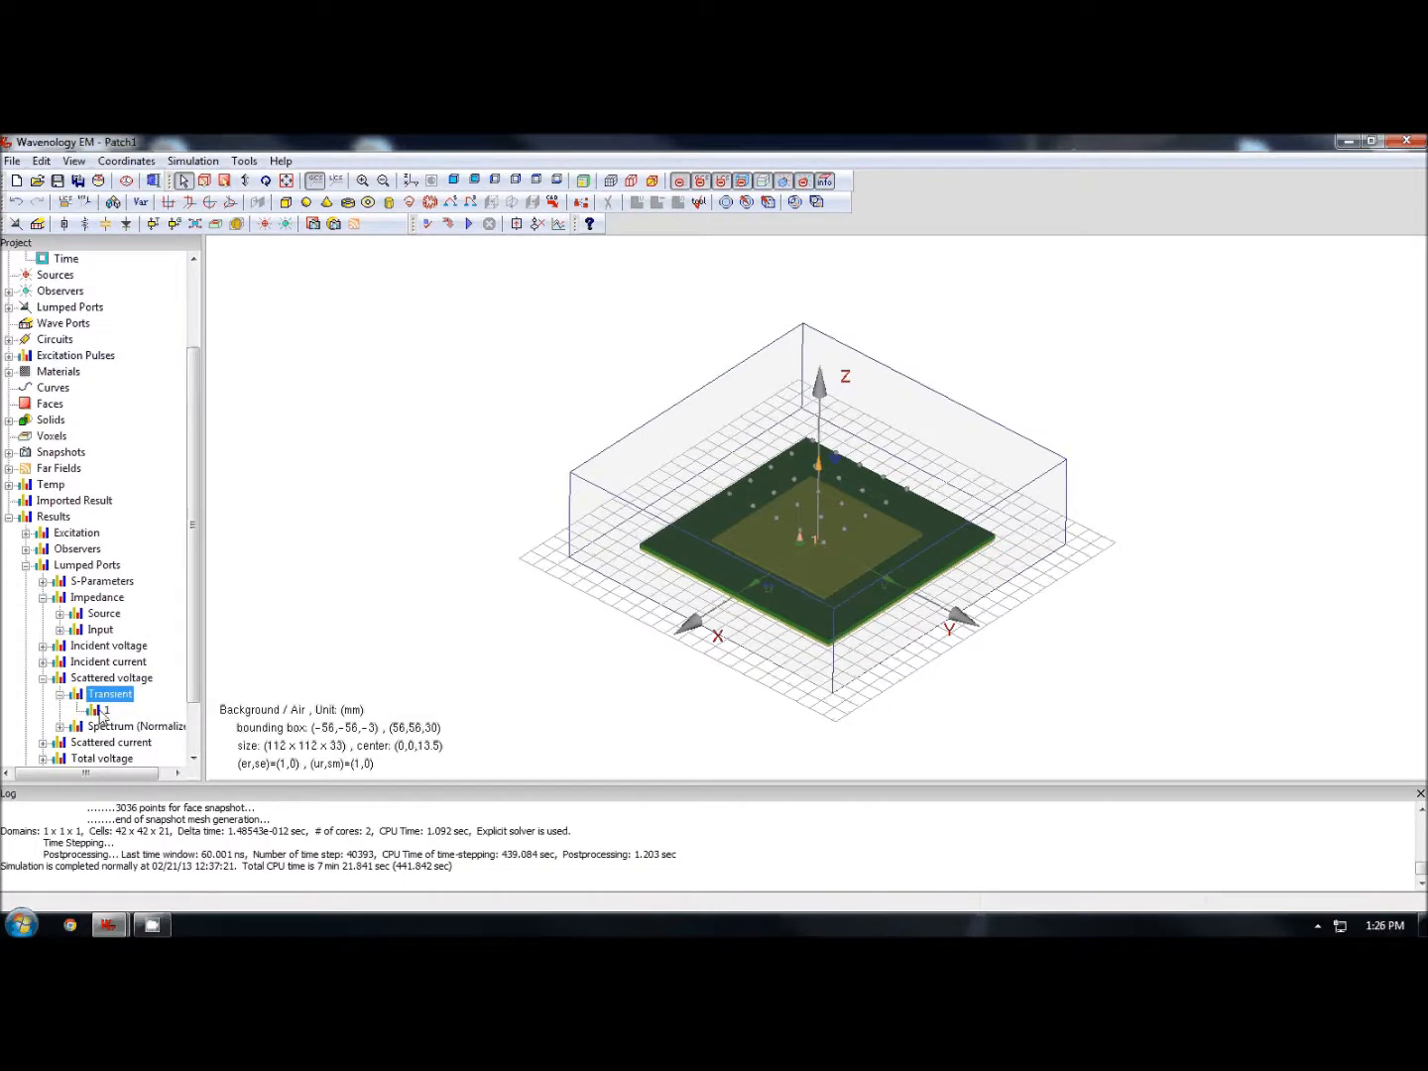
double_click(100, 711)
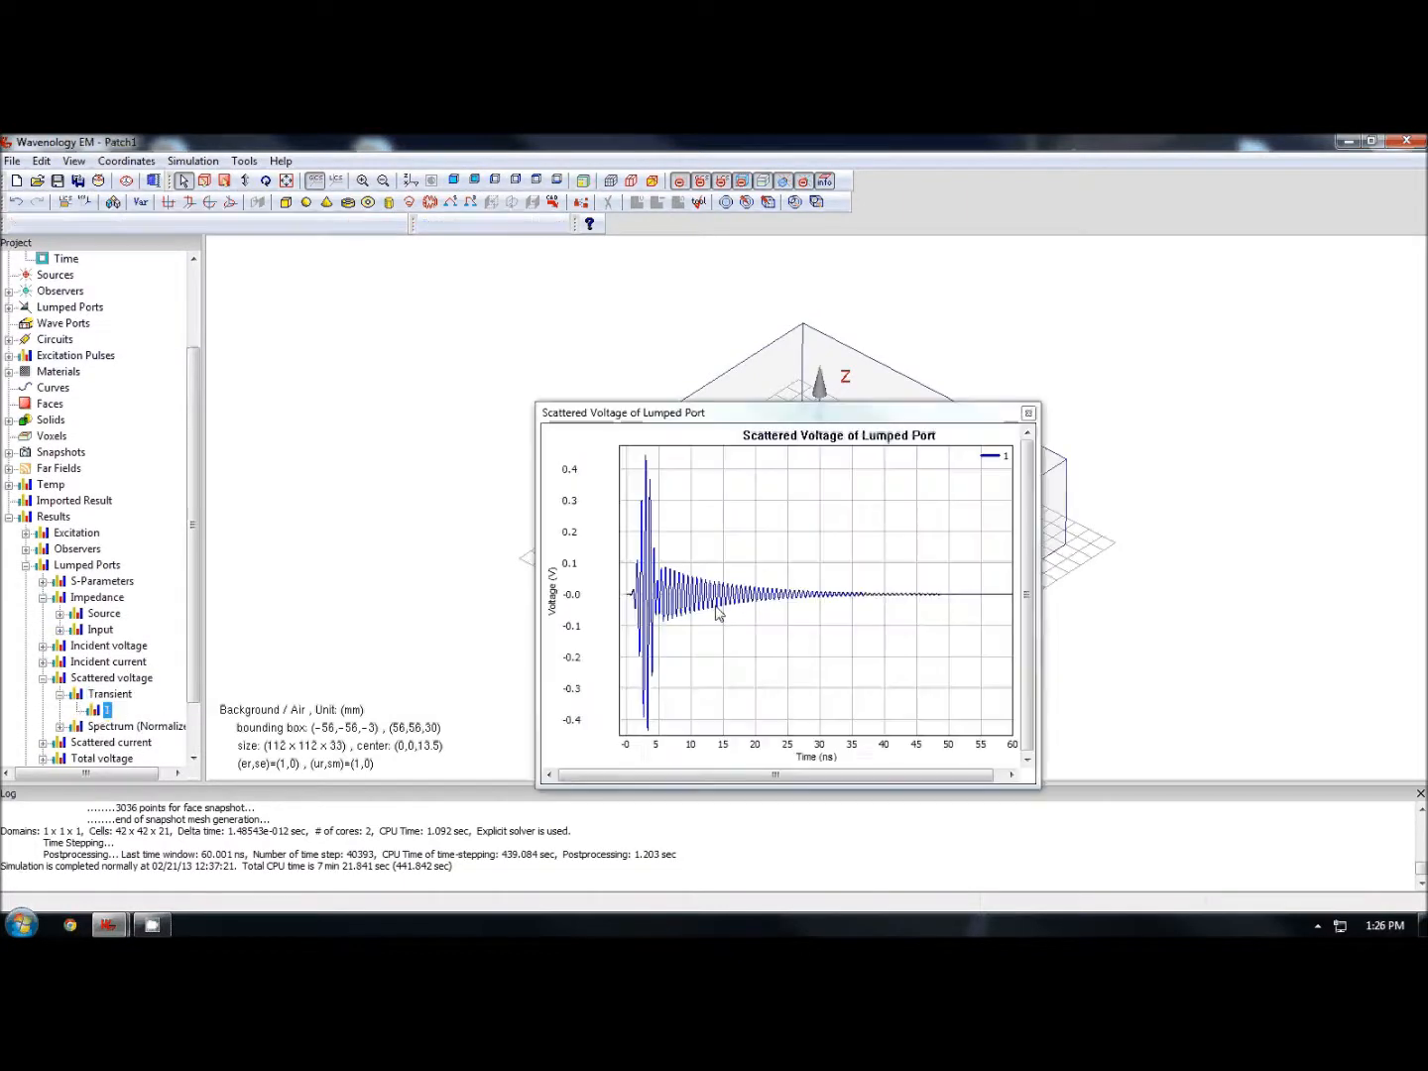
click(1030, 415)
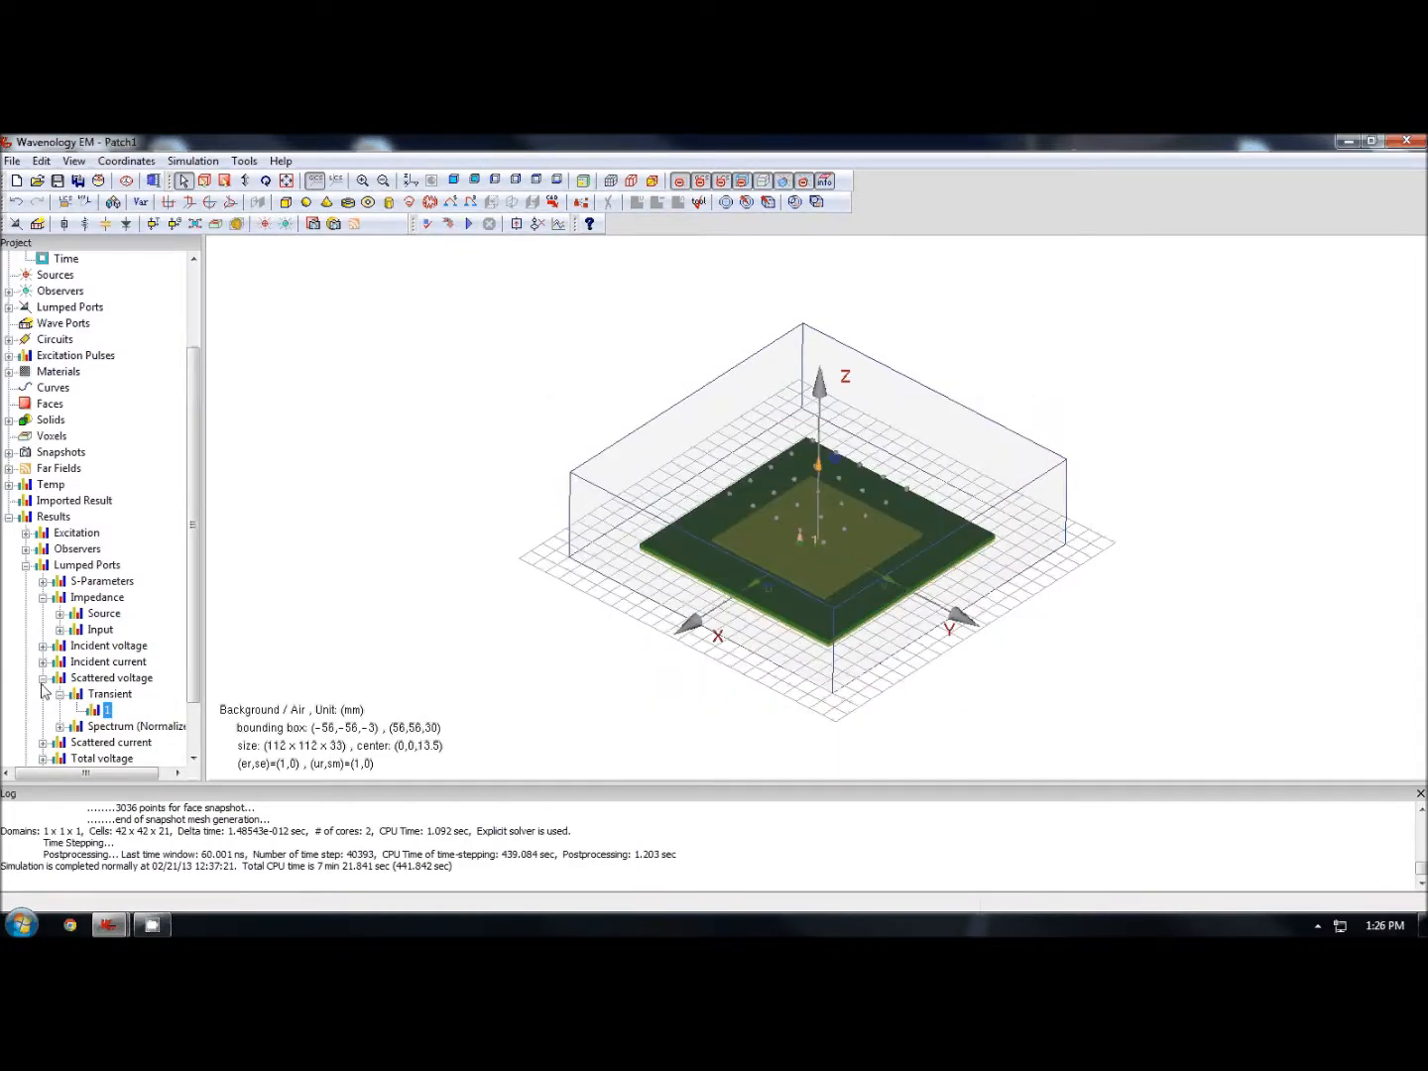
- Collapse the lumped port results and open the Surface E Current transient snapshot, centring it in the view
click(42, 680)
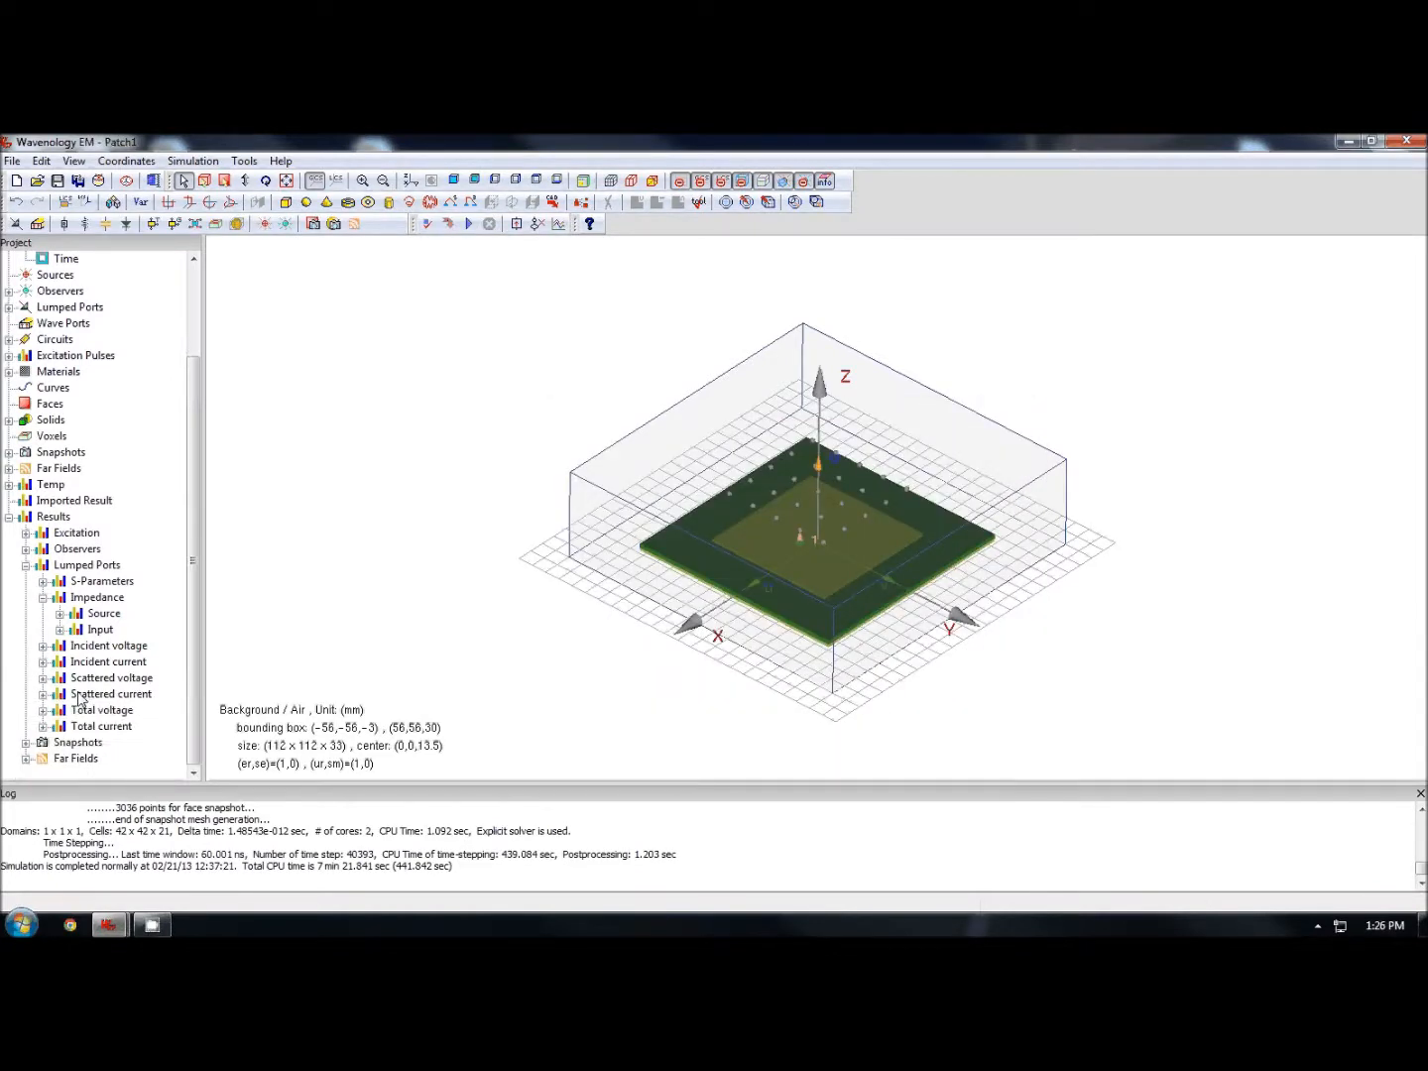
click(26, 565)
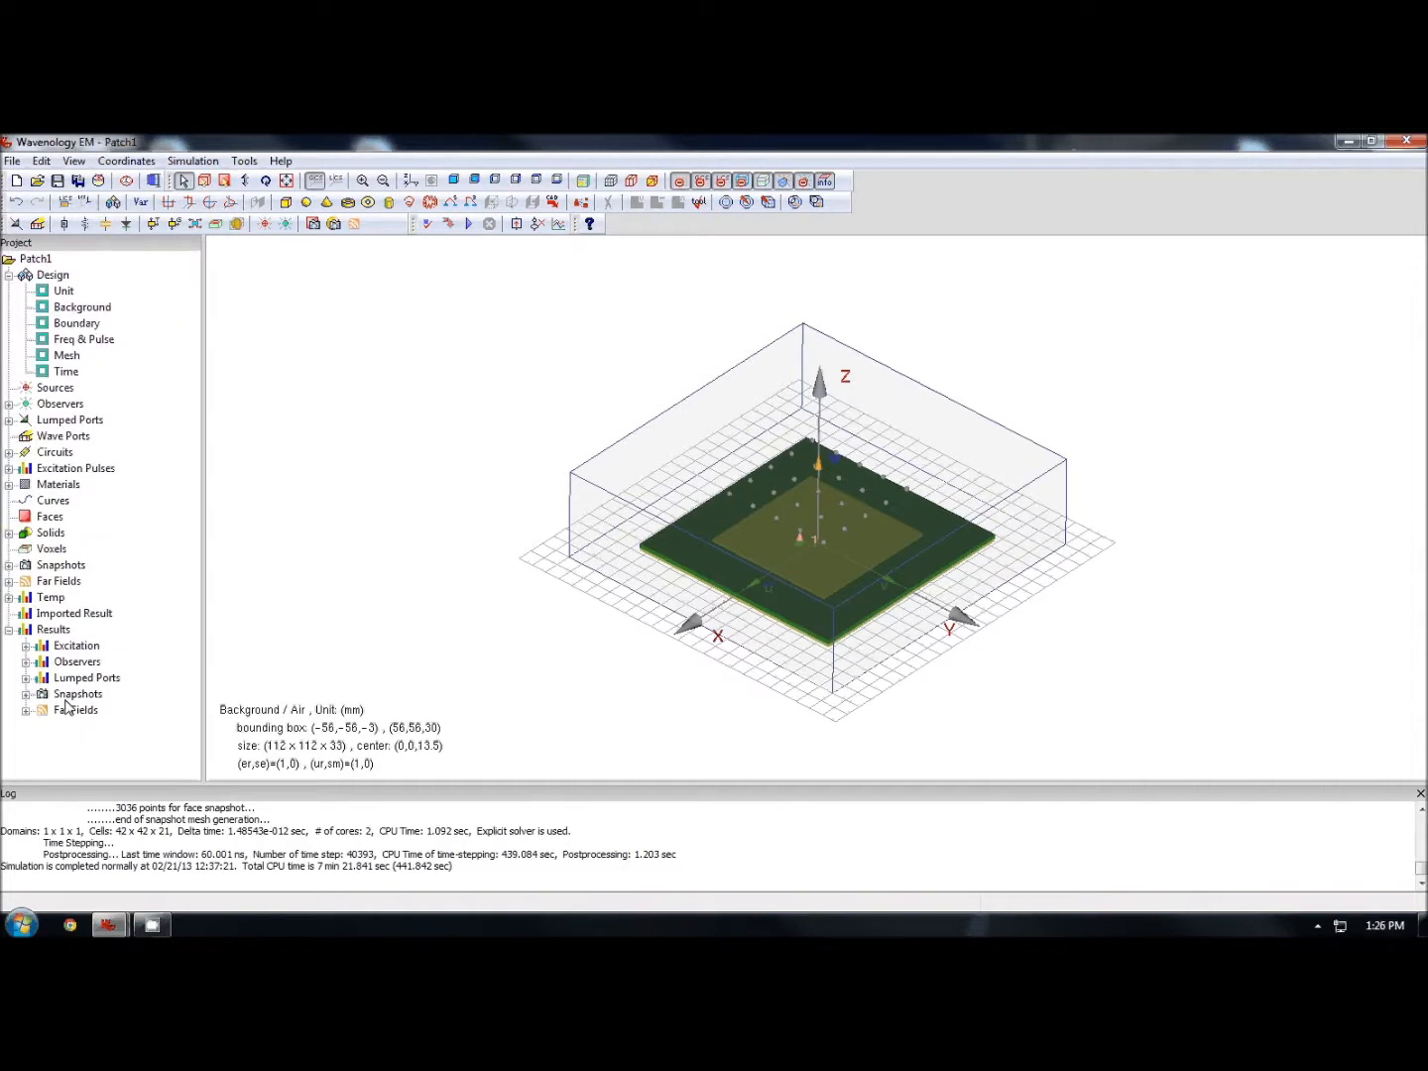
double_click(71, 694)
scroll(112, 734, down, 1)
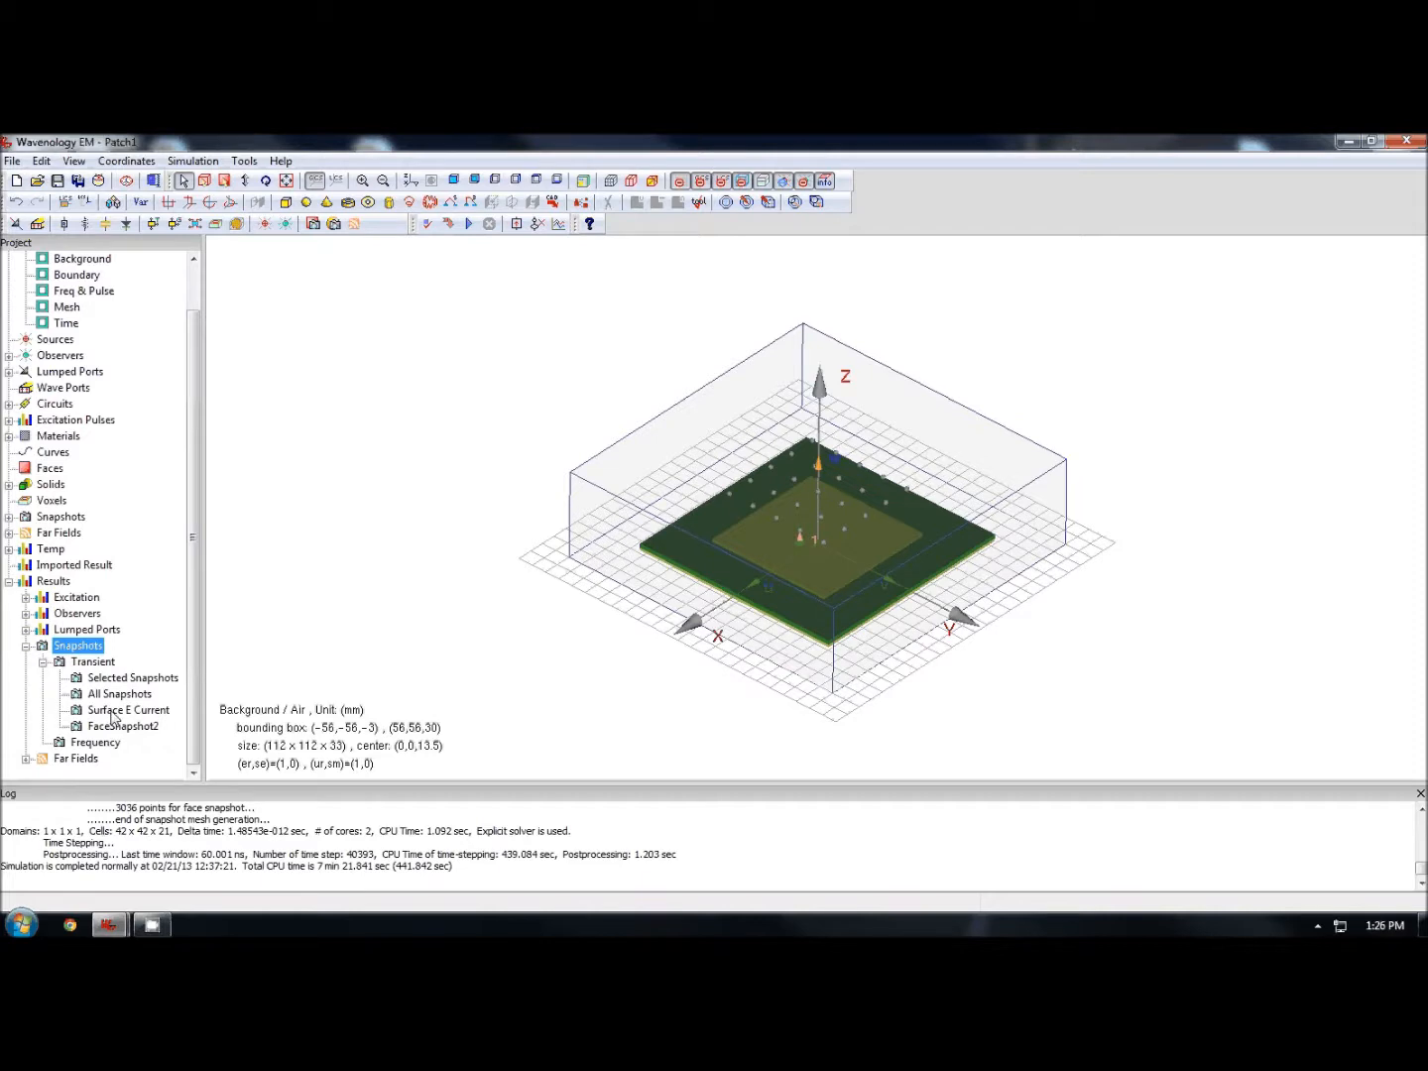
click(130, 710)
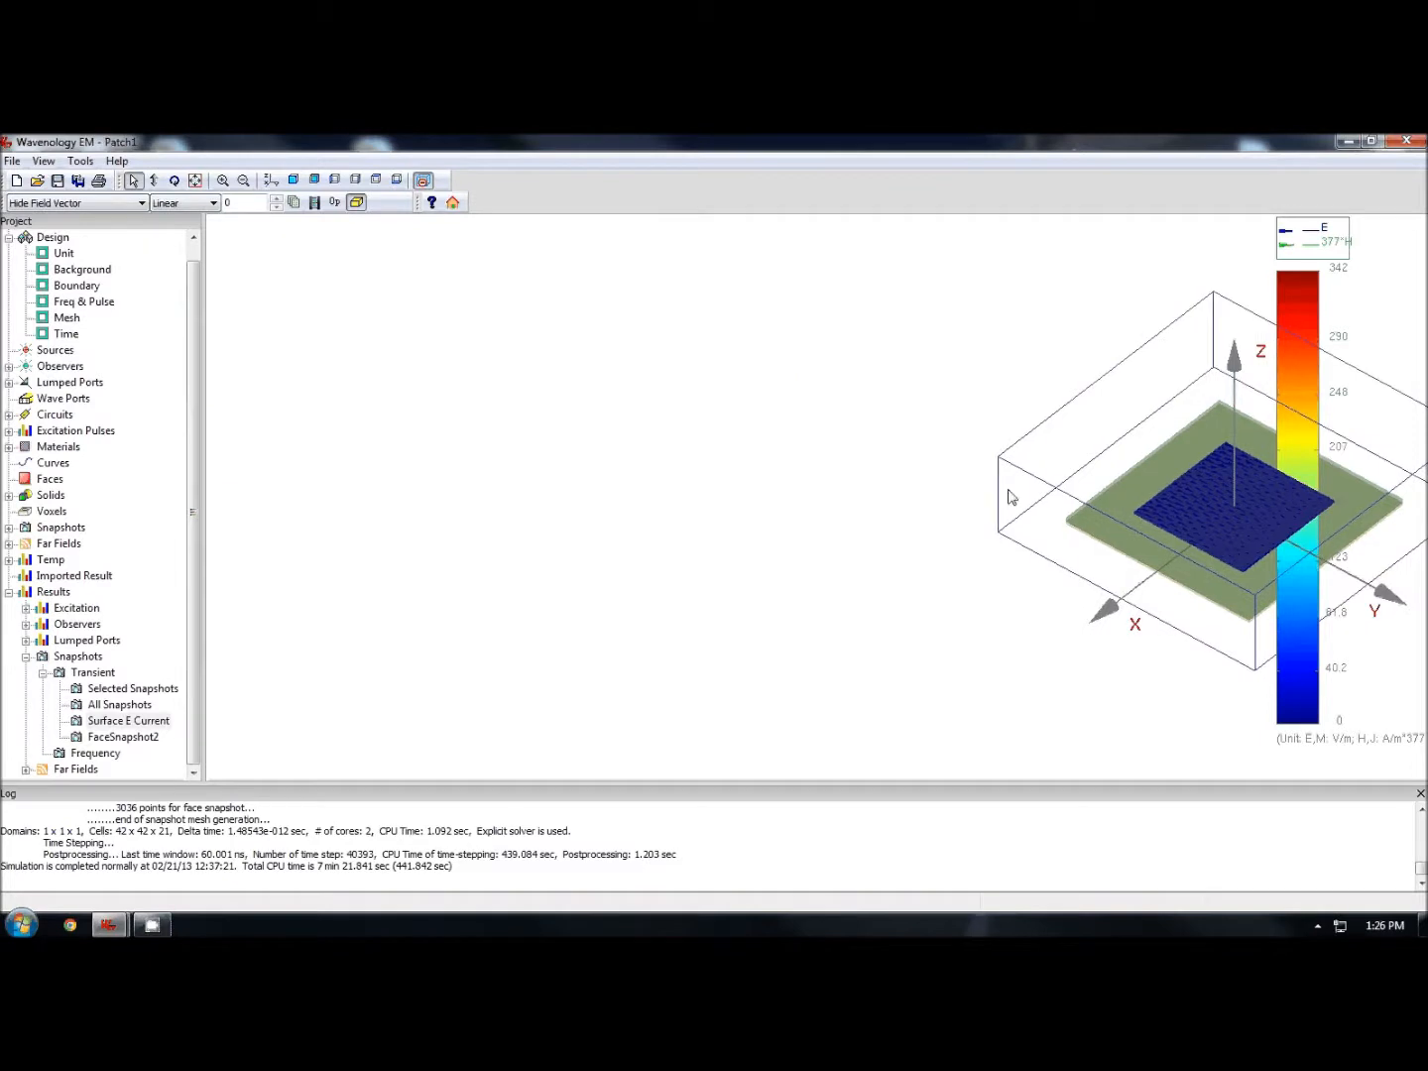
middle_drag(602, 496, 492, 490)
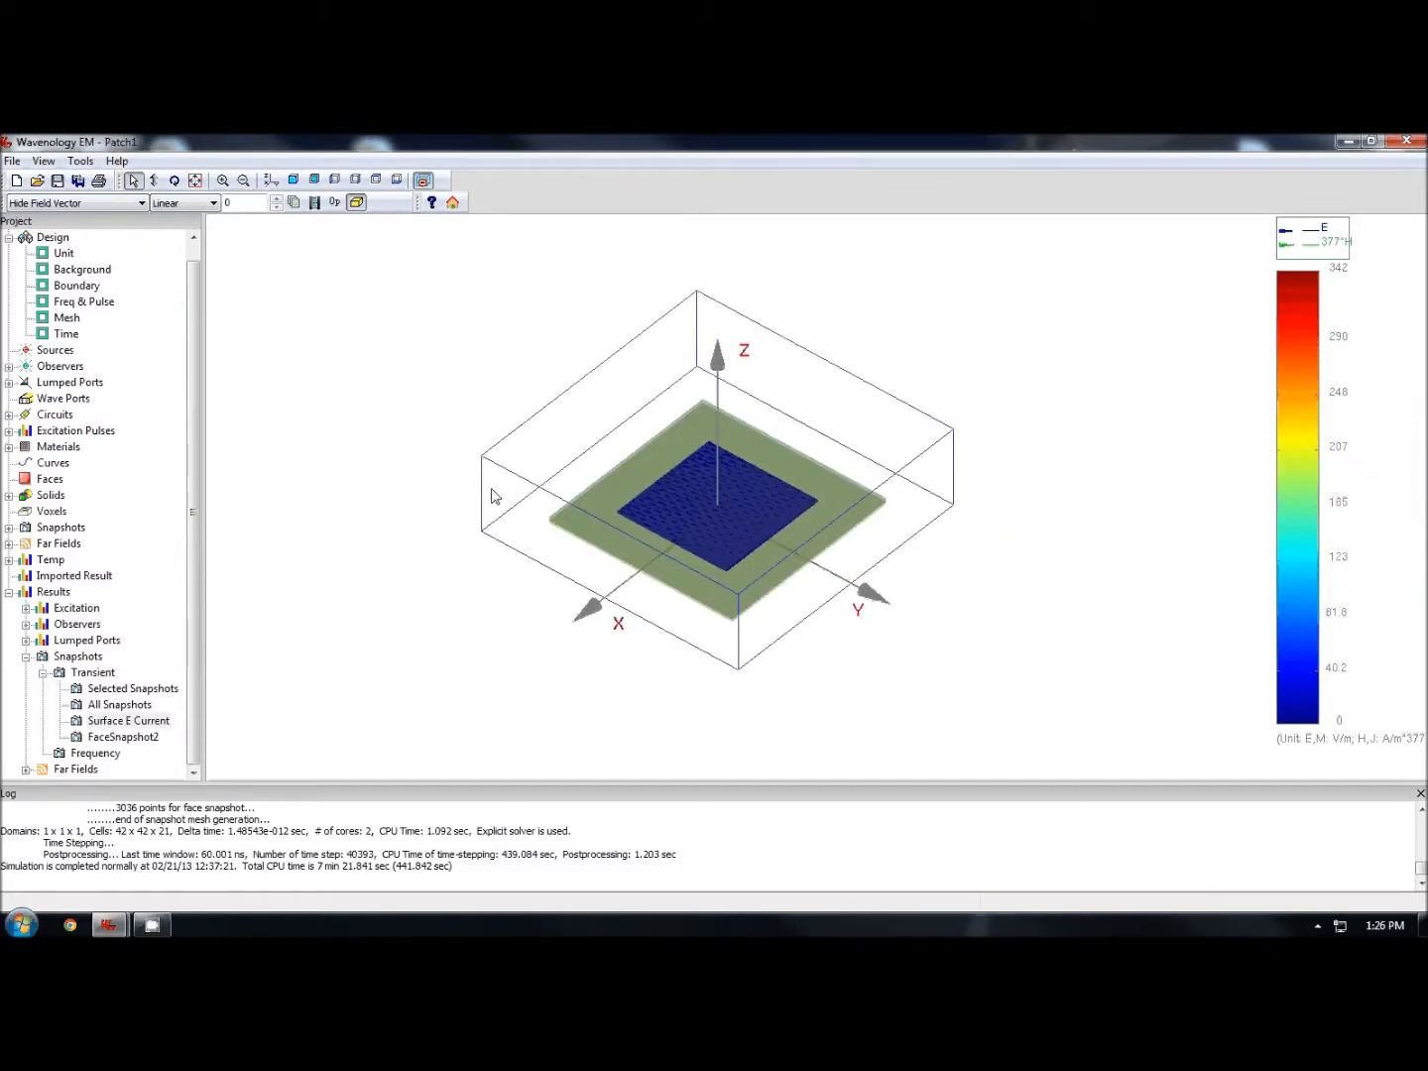
- Set the Surface E Current snapshot's colour scale to Log and advance it a time frame
click(142, 202)
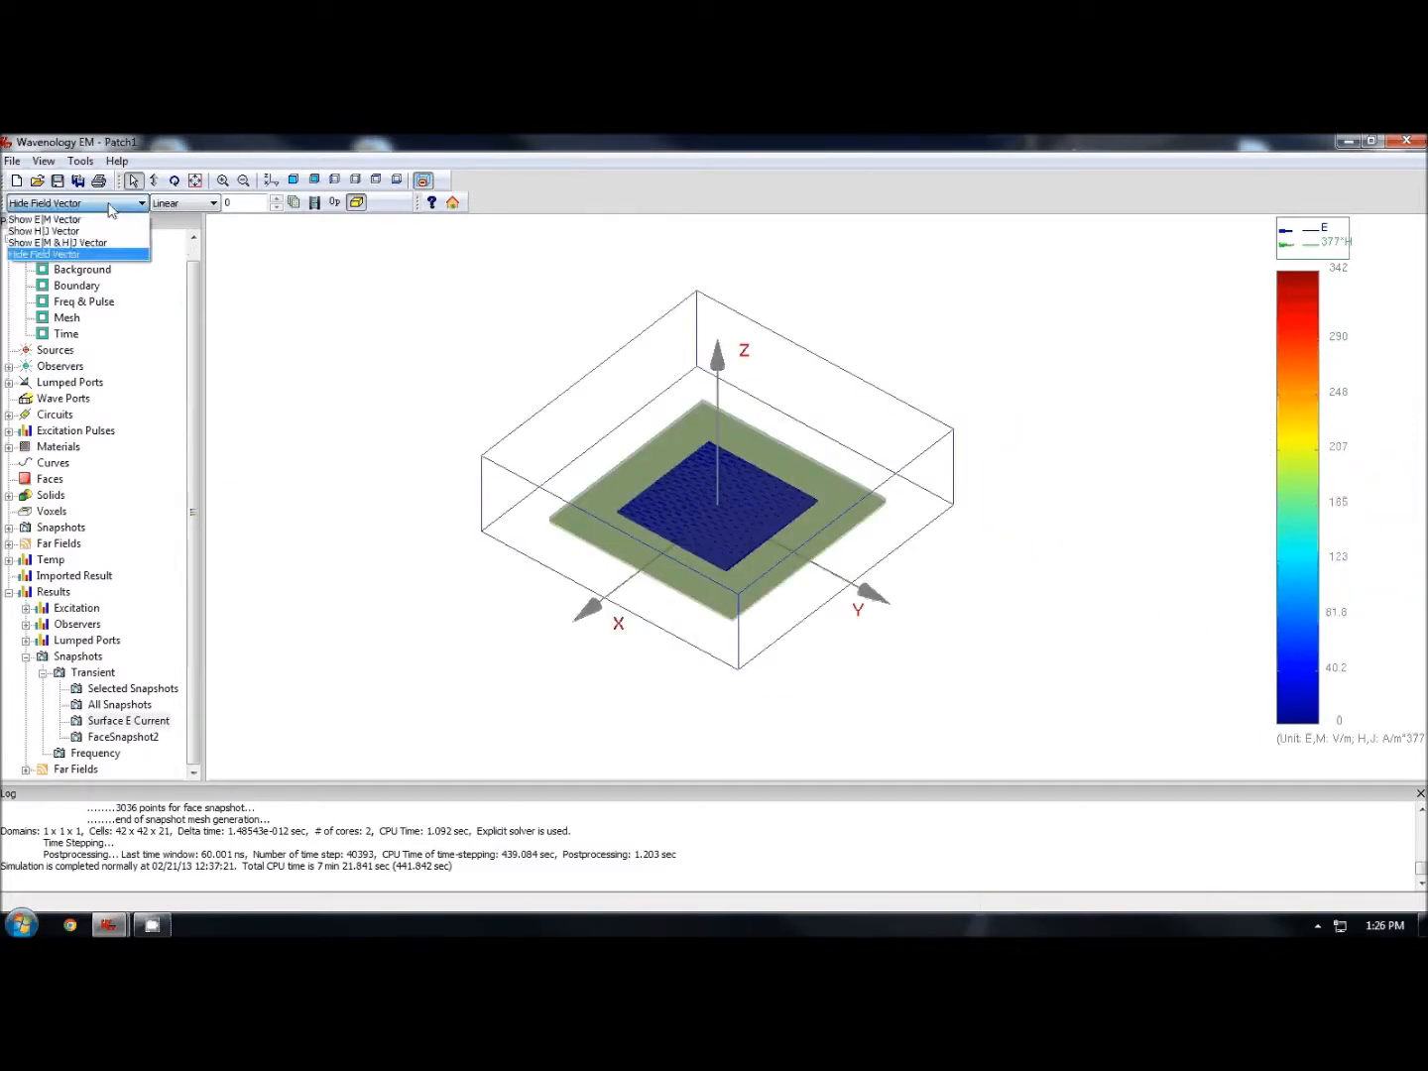
click(189, 203)
click(186, 231)
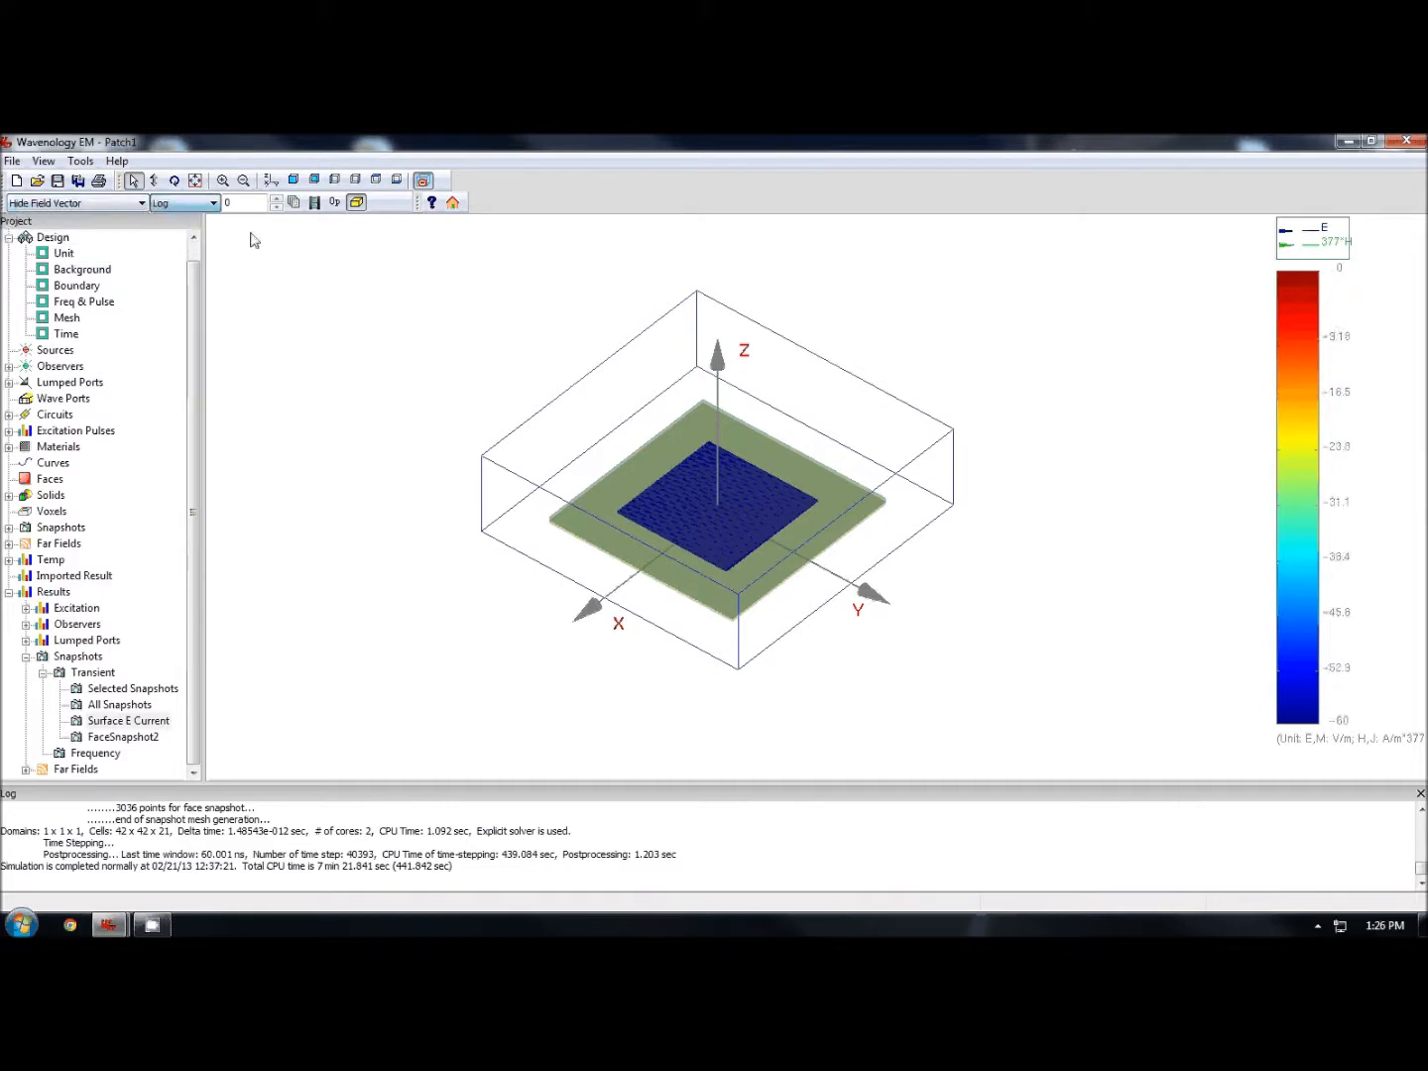
click(278, 199)
click(278, 200)
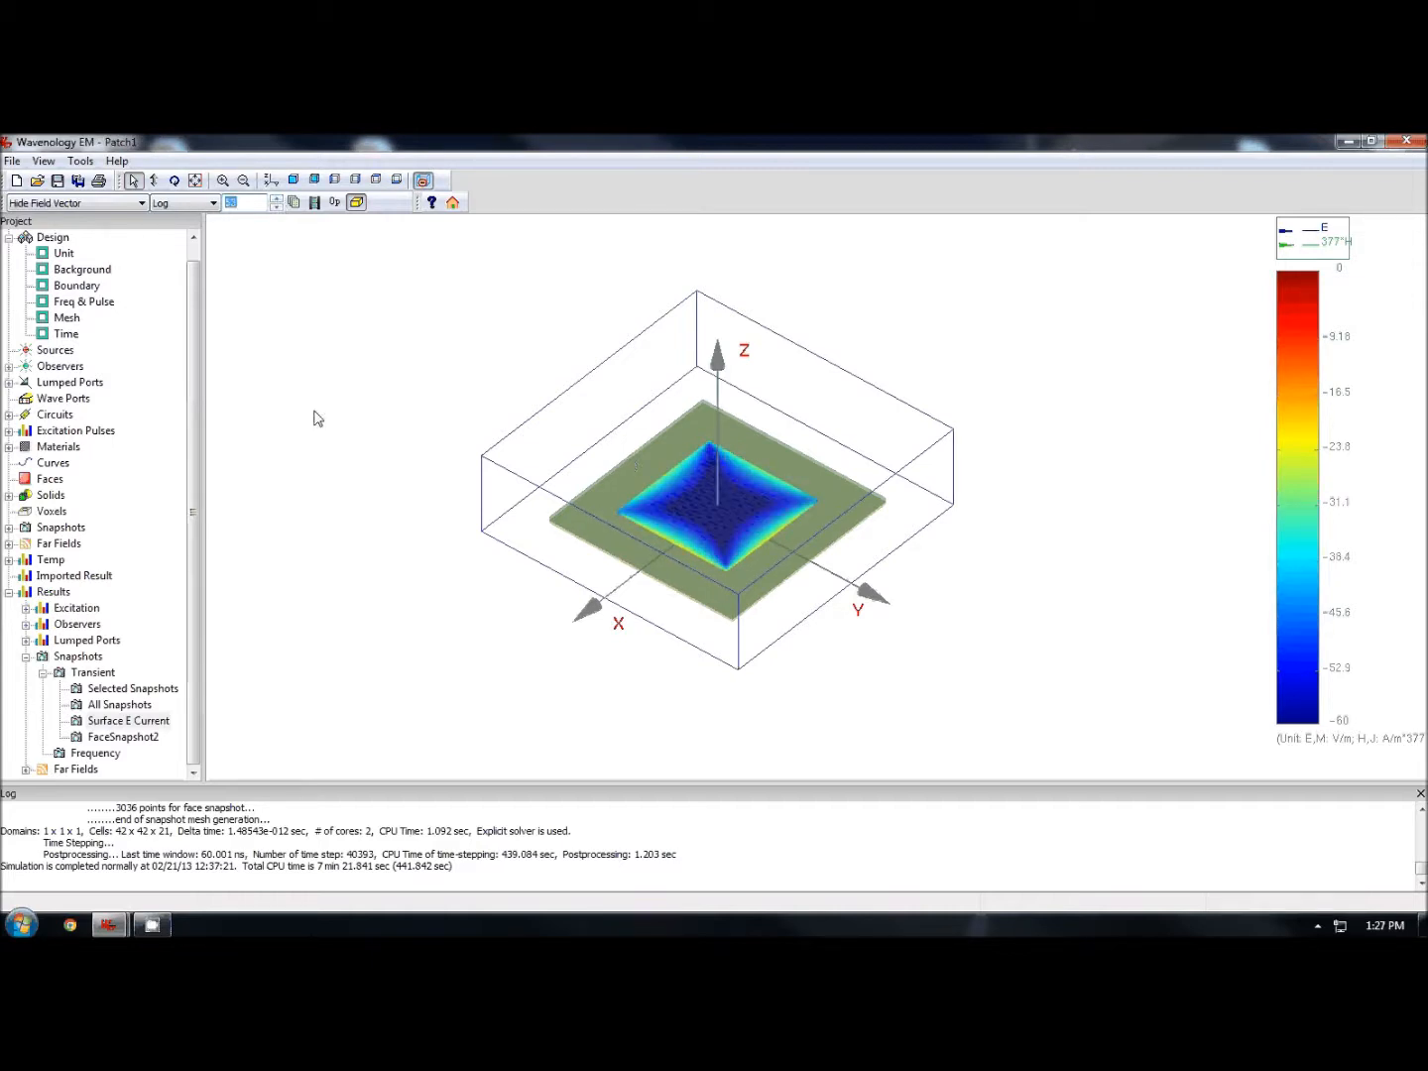
- Open FaceSnapshot2, switch to a side view of the plane, and set its colour scale to Log
click(124, 738)
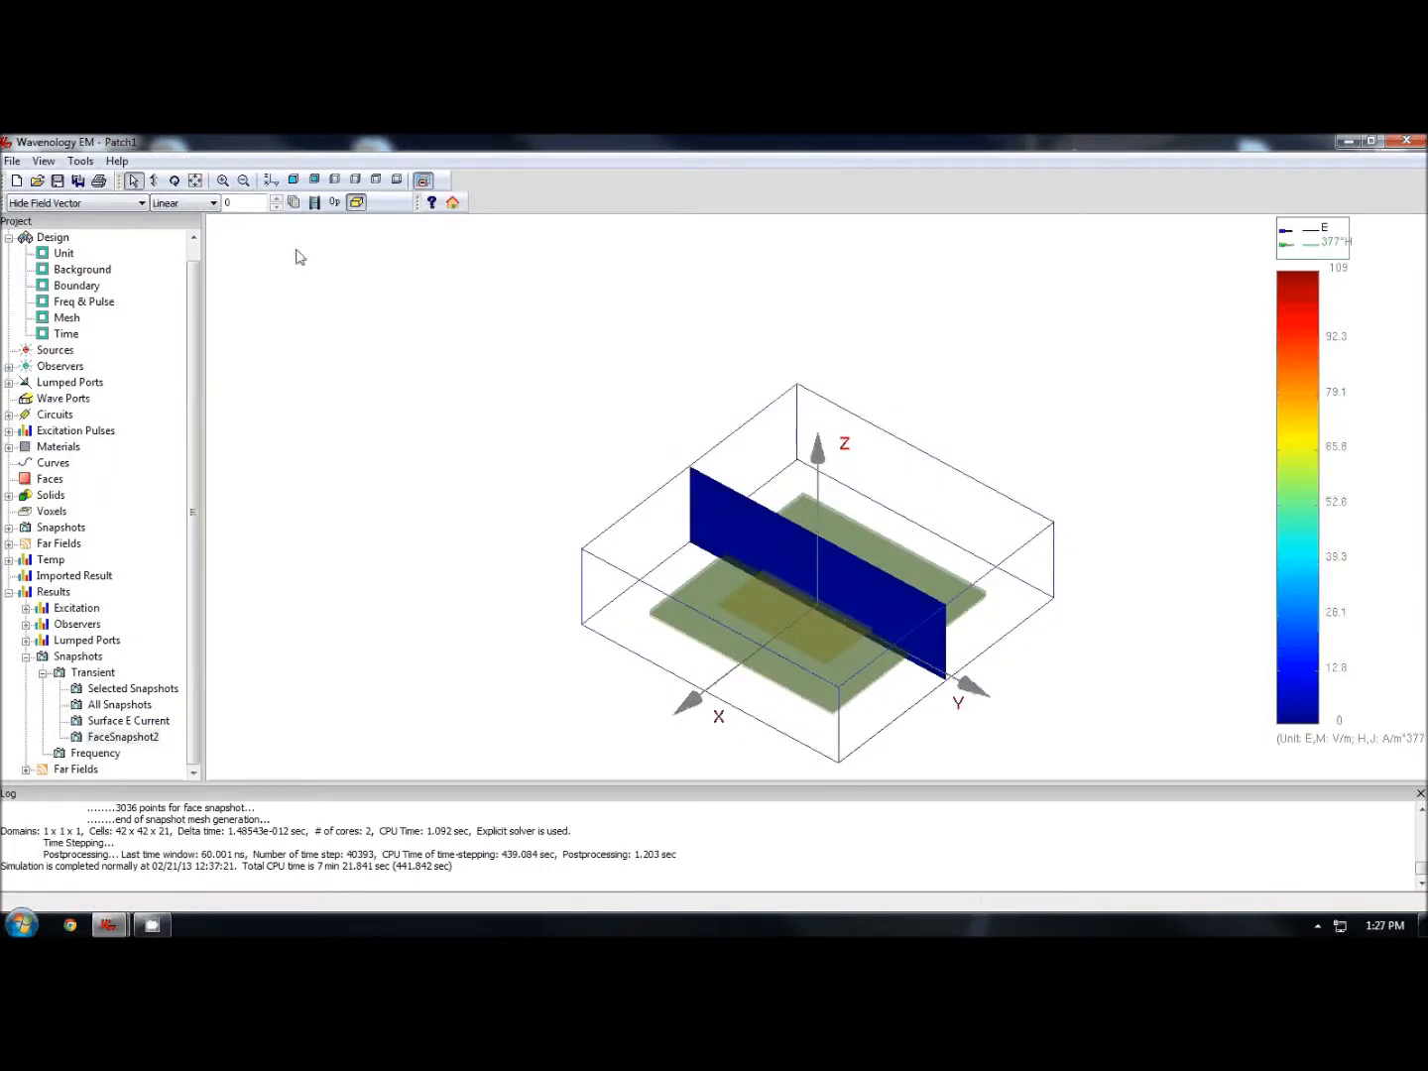
click(294, 180)
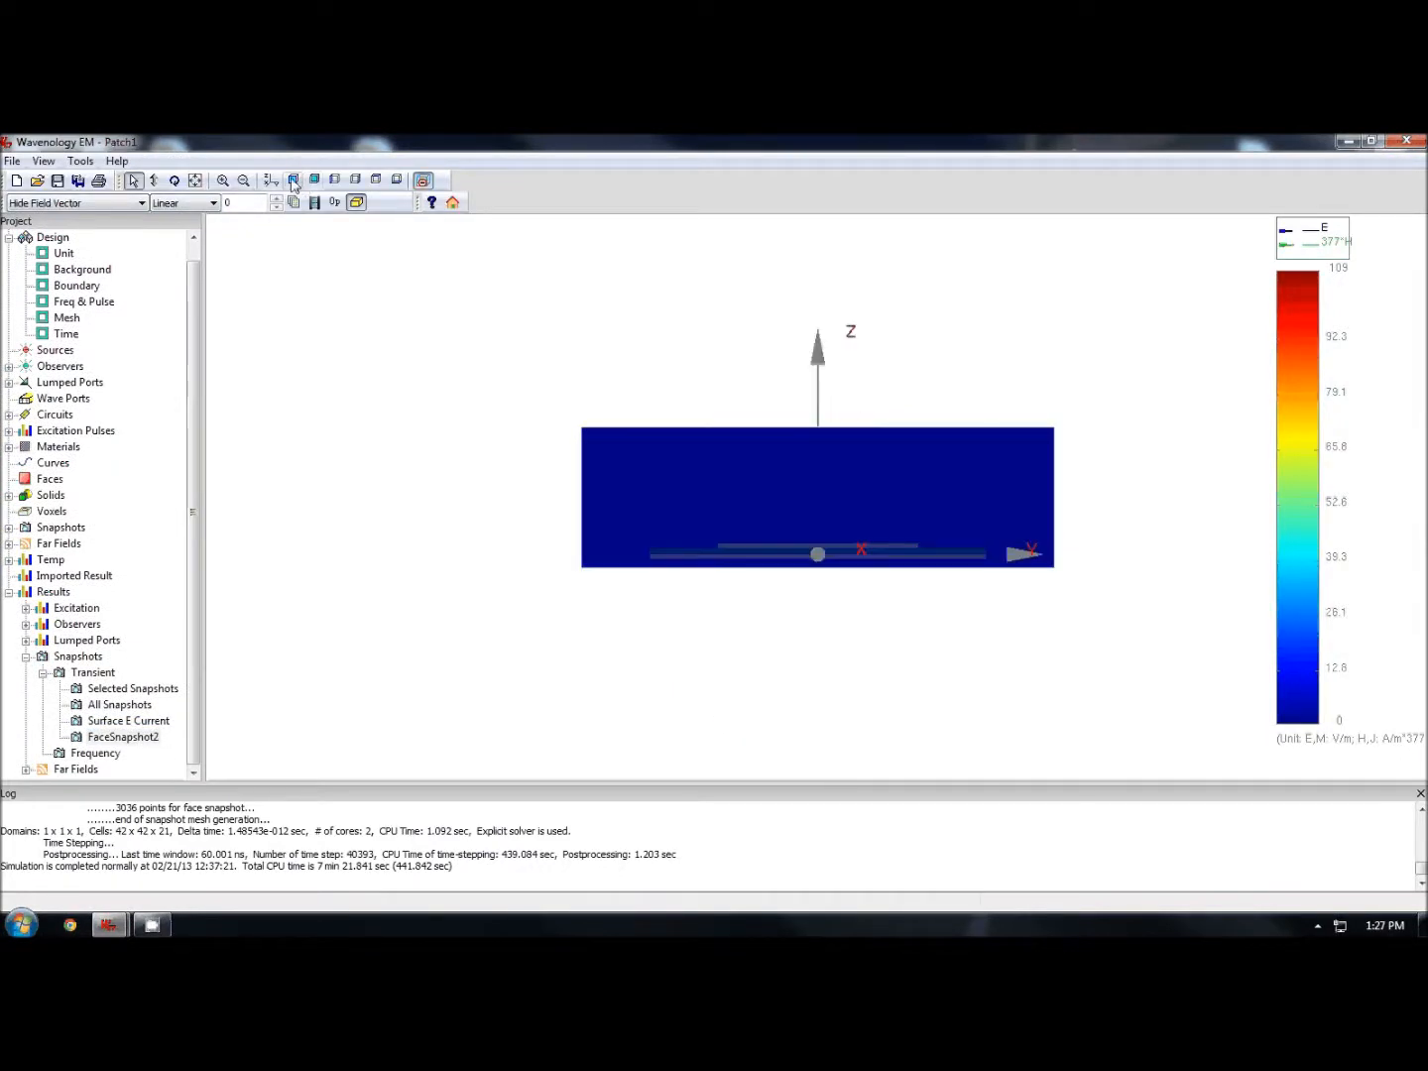
click(203, 203)
click(189, 231)
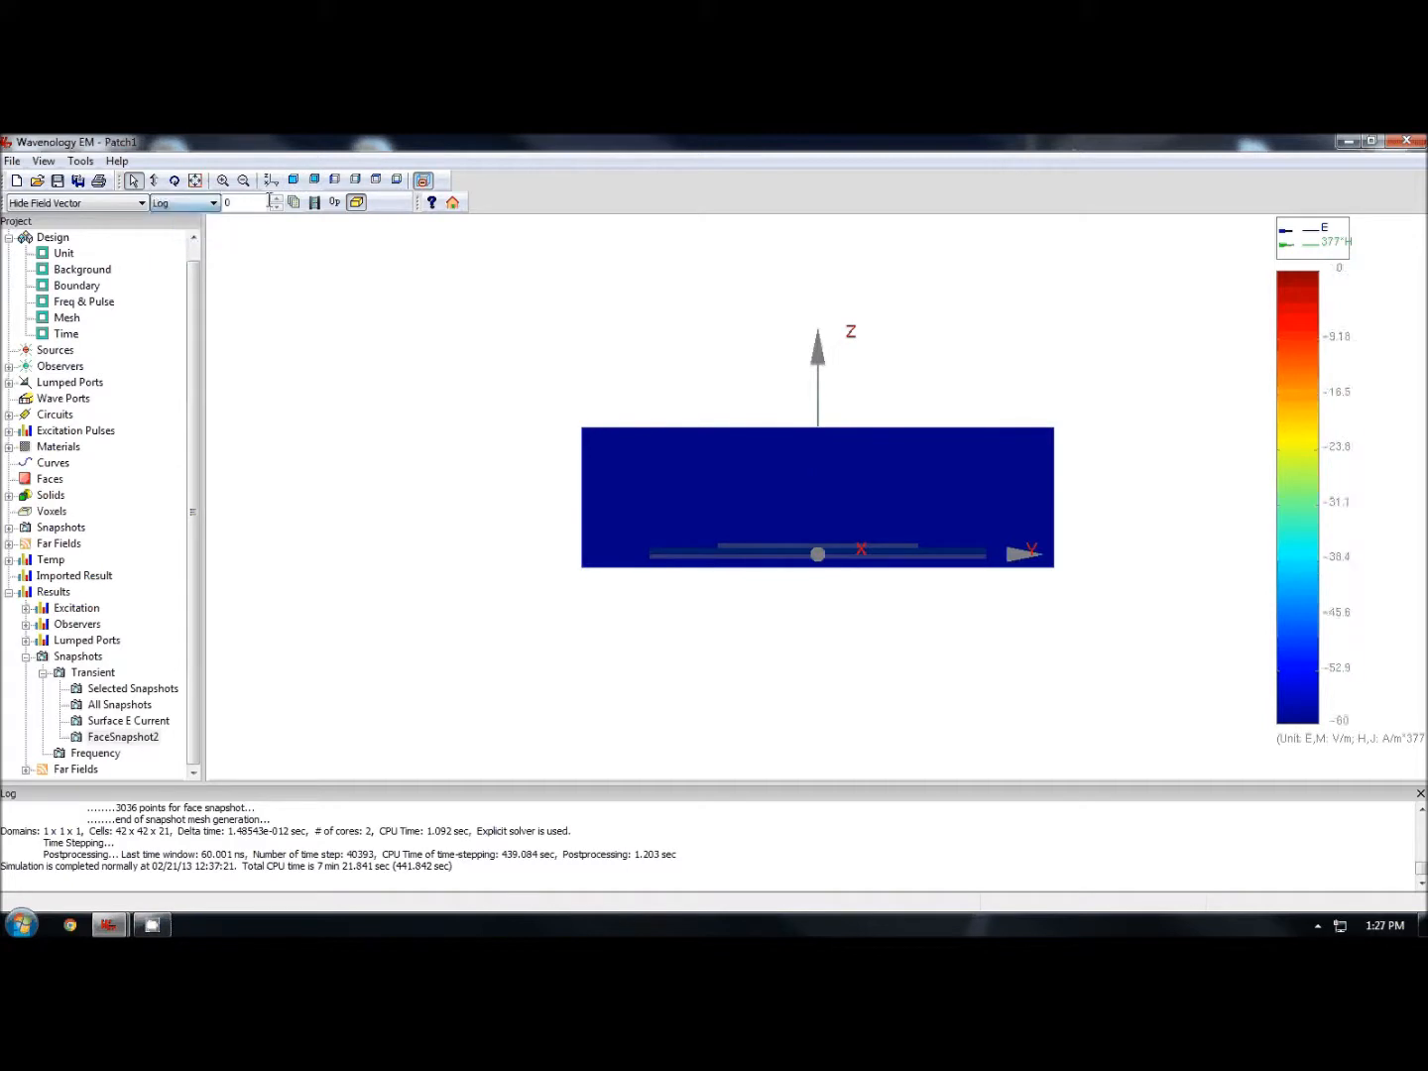
- Step through FaceSnapshot2's time frames to watch the field evolve, then exit the snapshot view
click(275, 200)
click(277, 202)
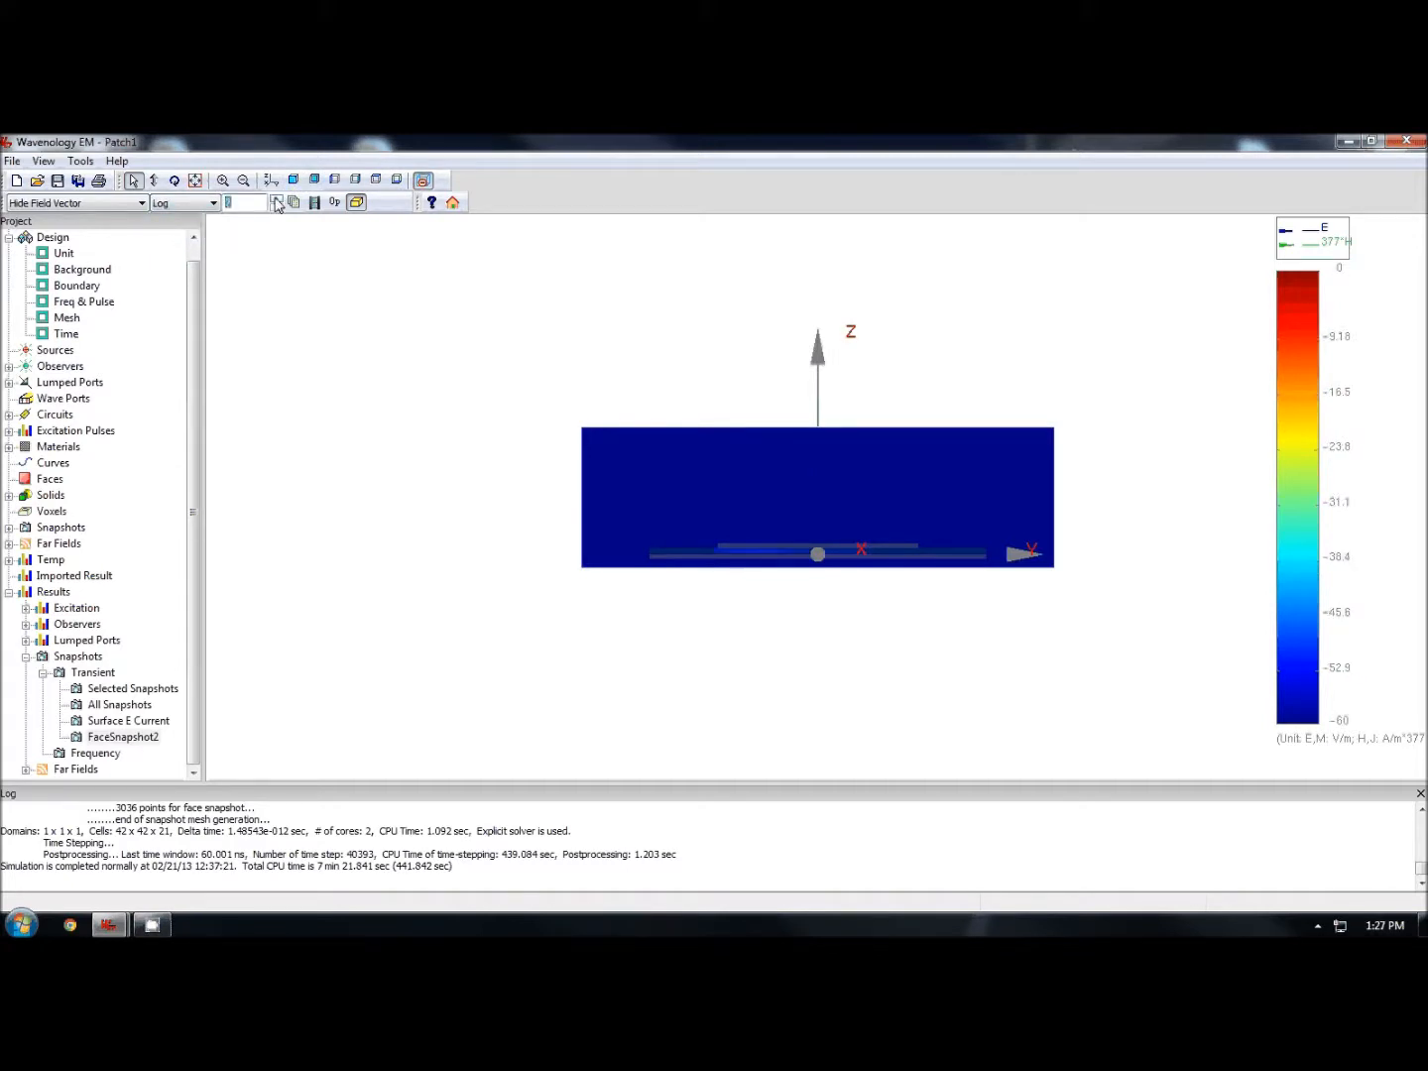
click(276, 201)
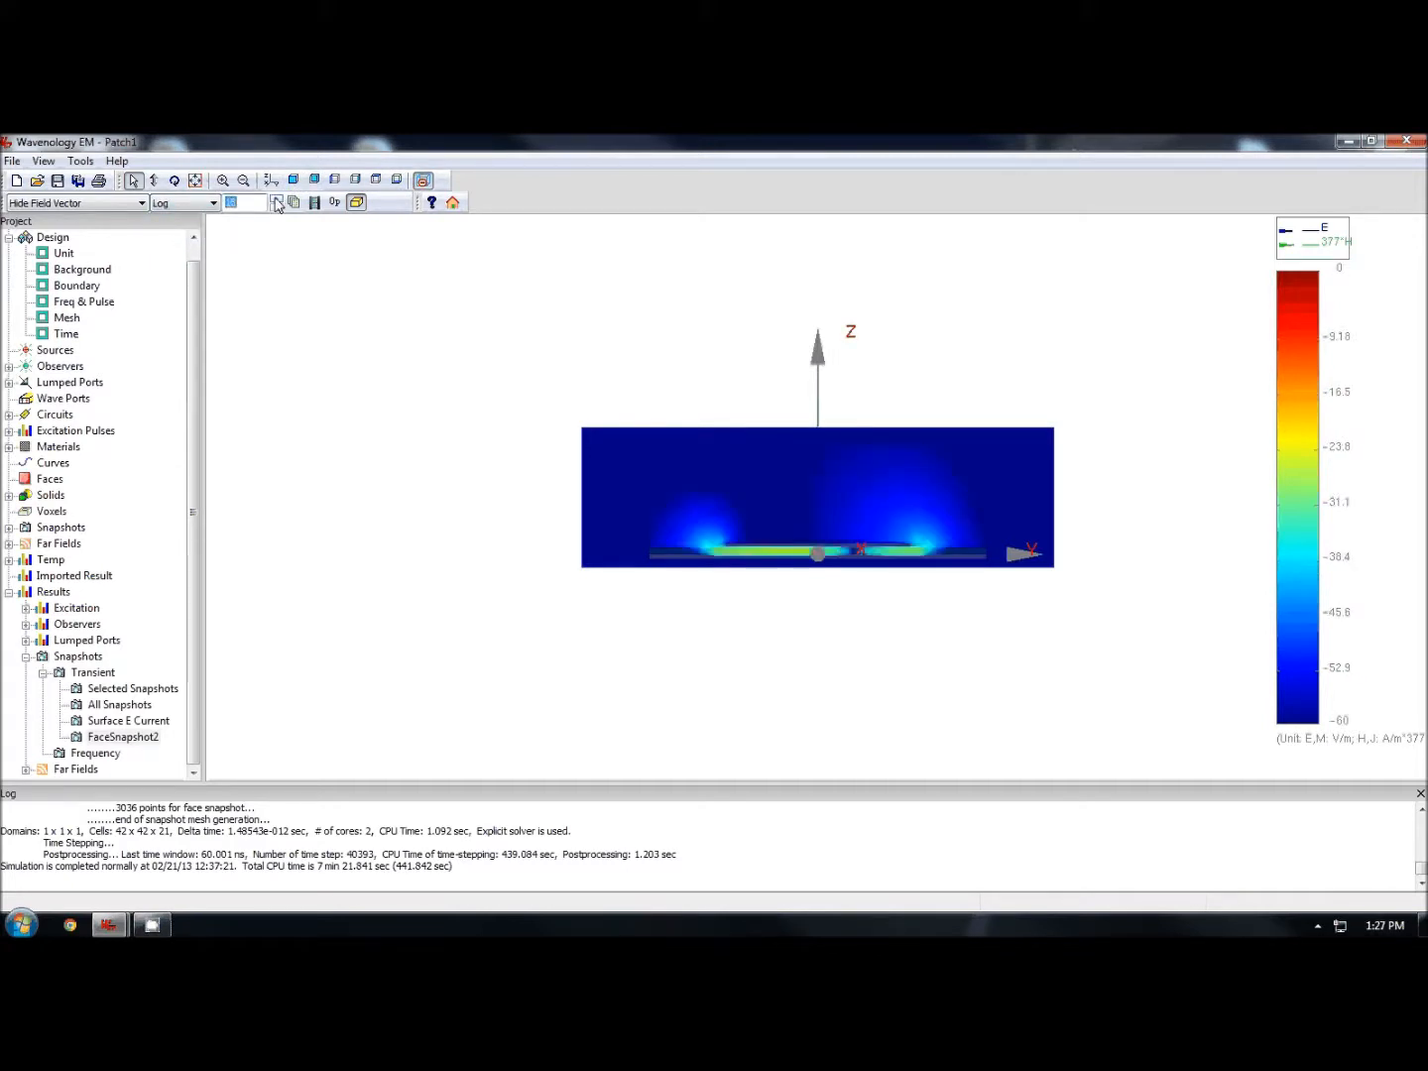
click(277, 202)
click(276, 202)
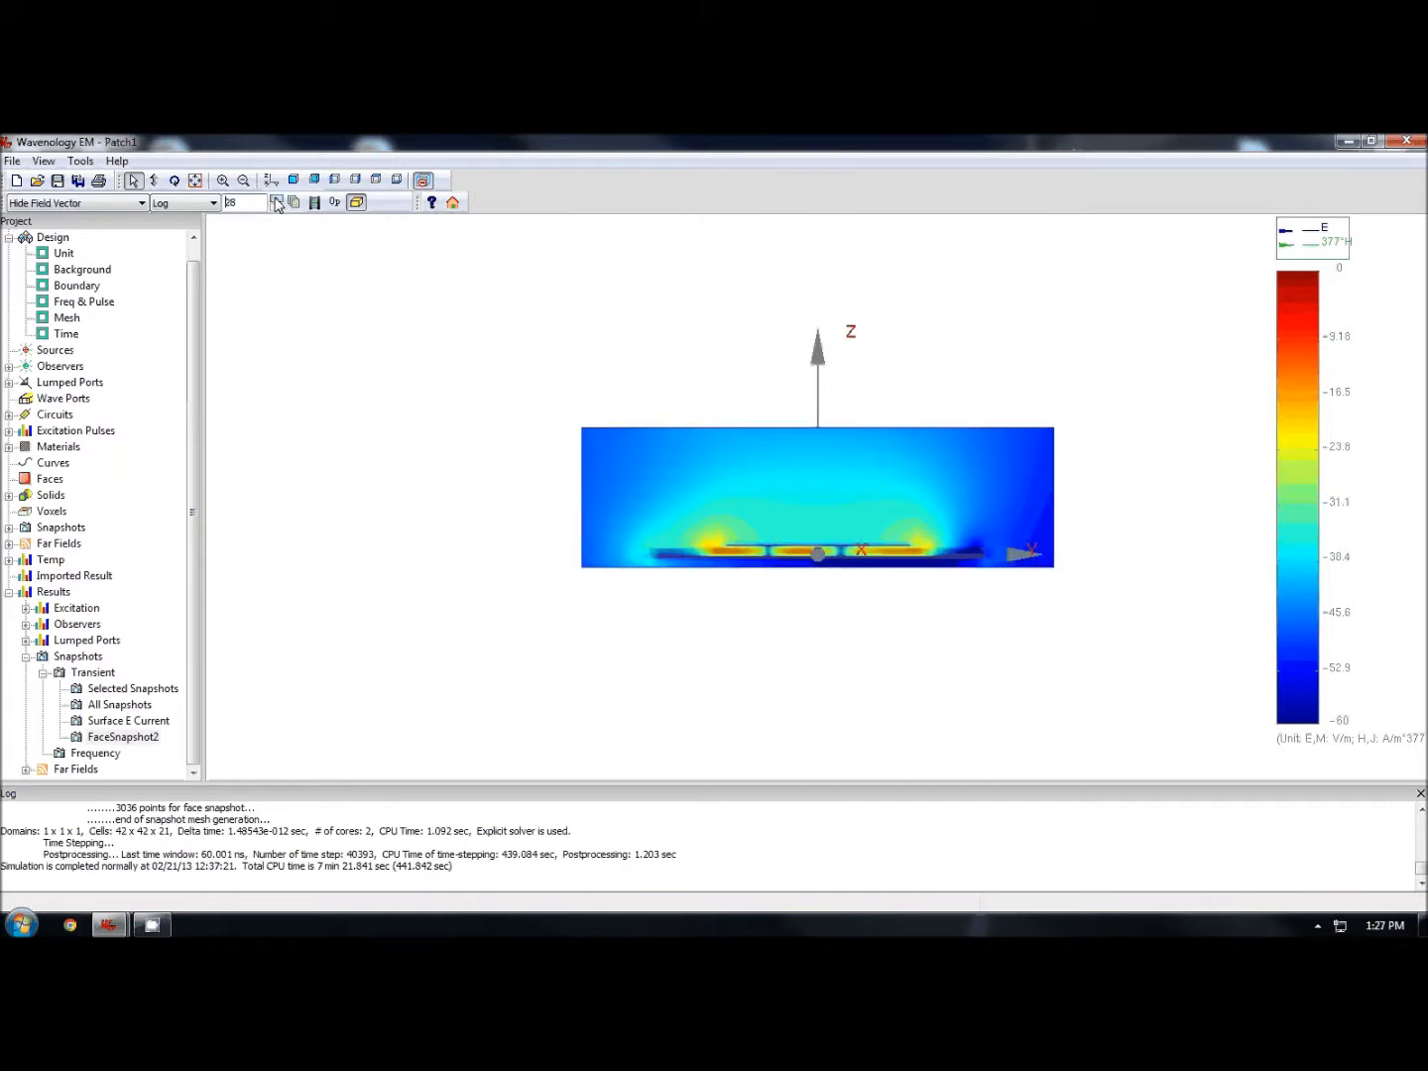
click(277, 203)
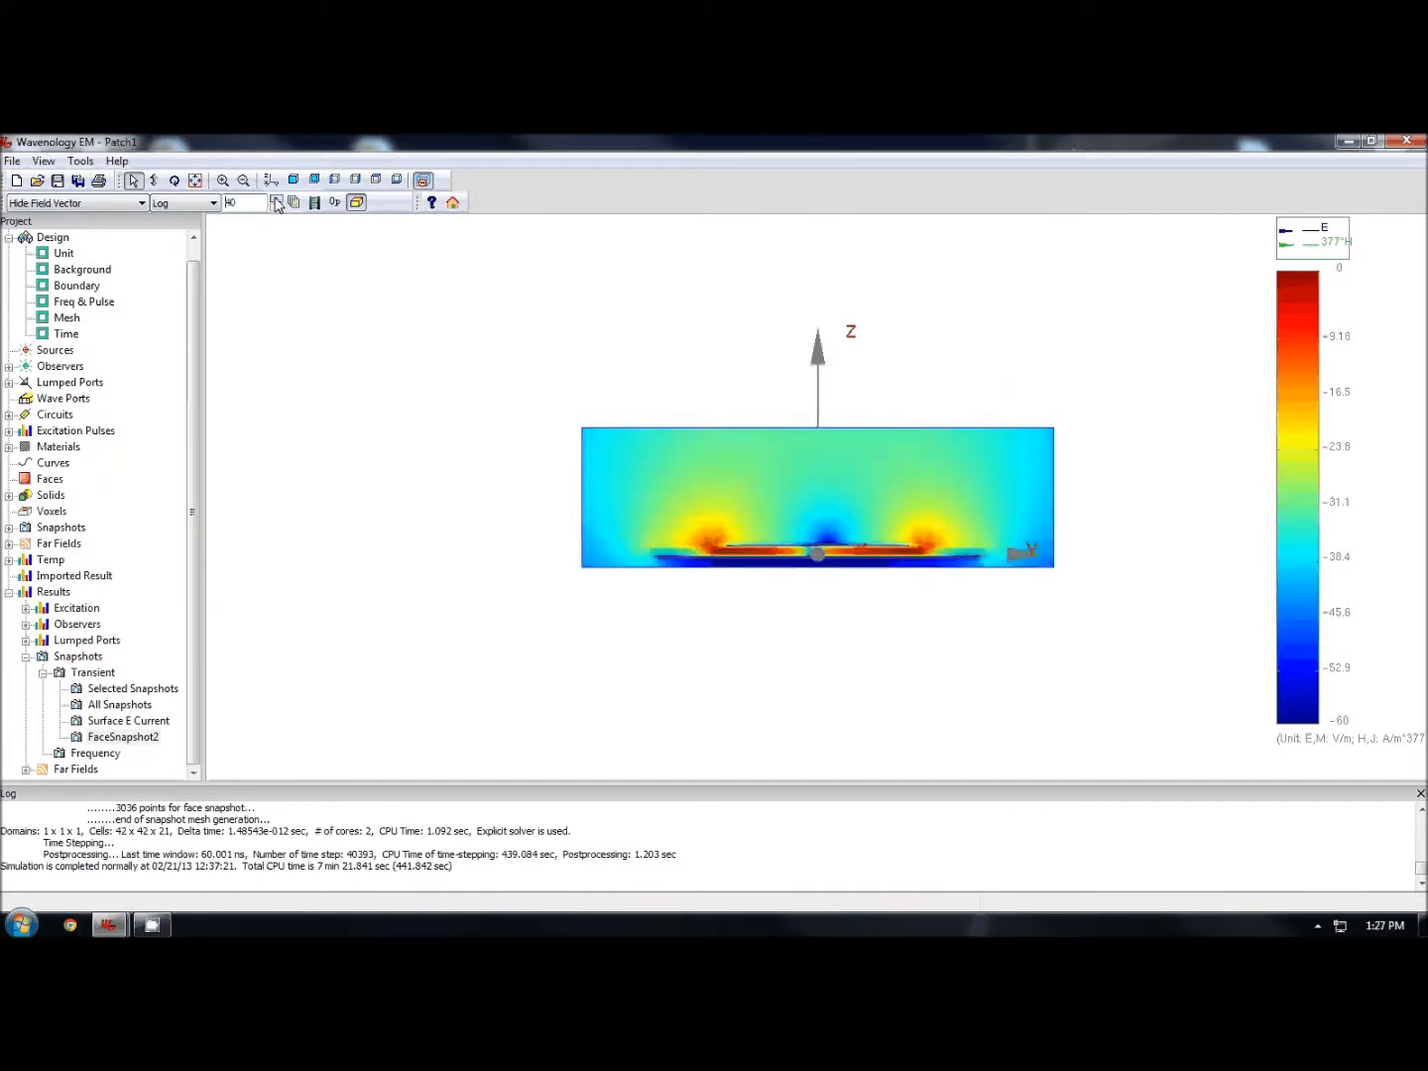
click(277, 203)
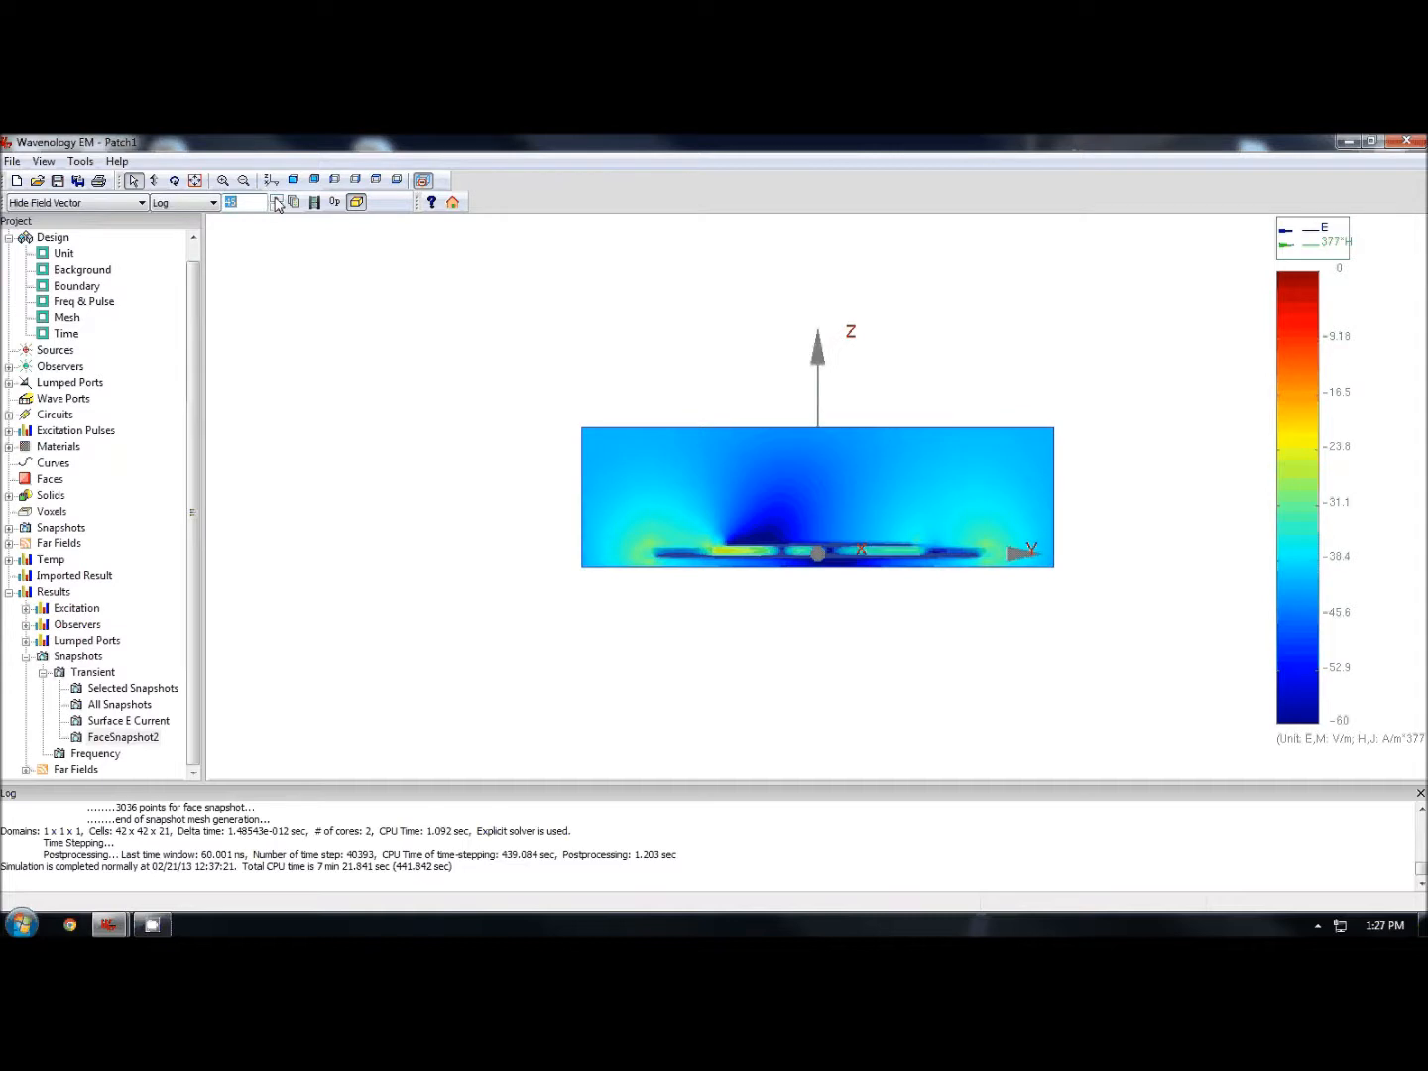
click(277, 202)
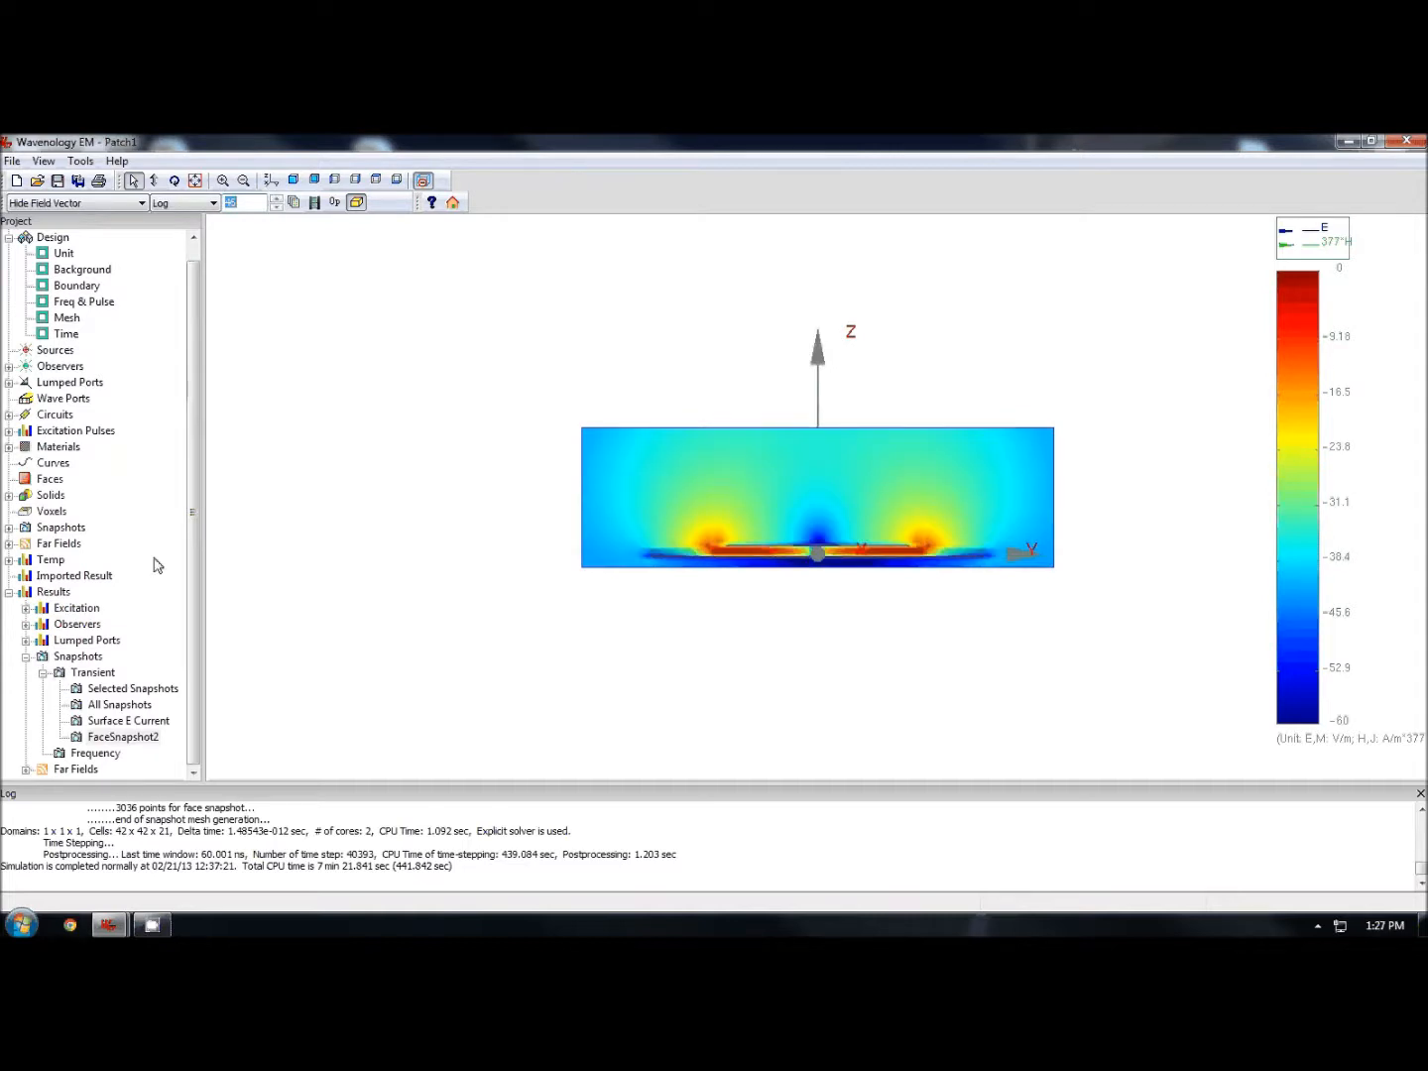
click(452, 203)
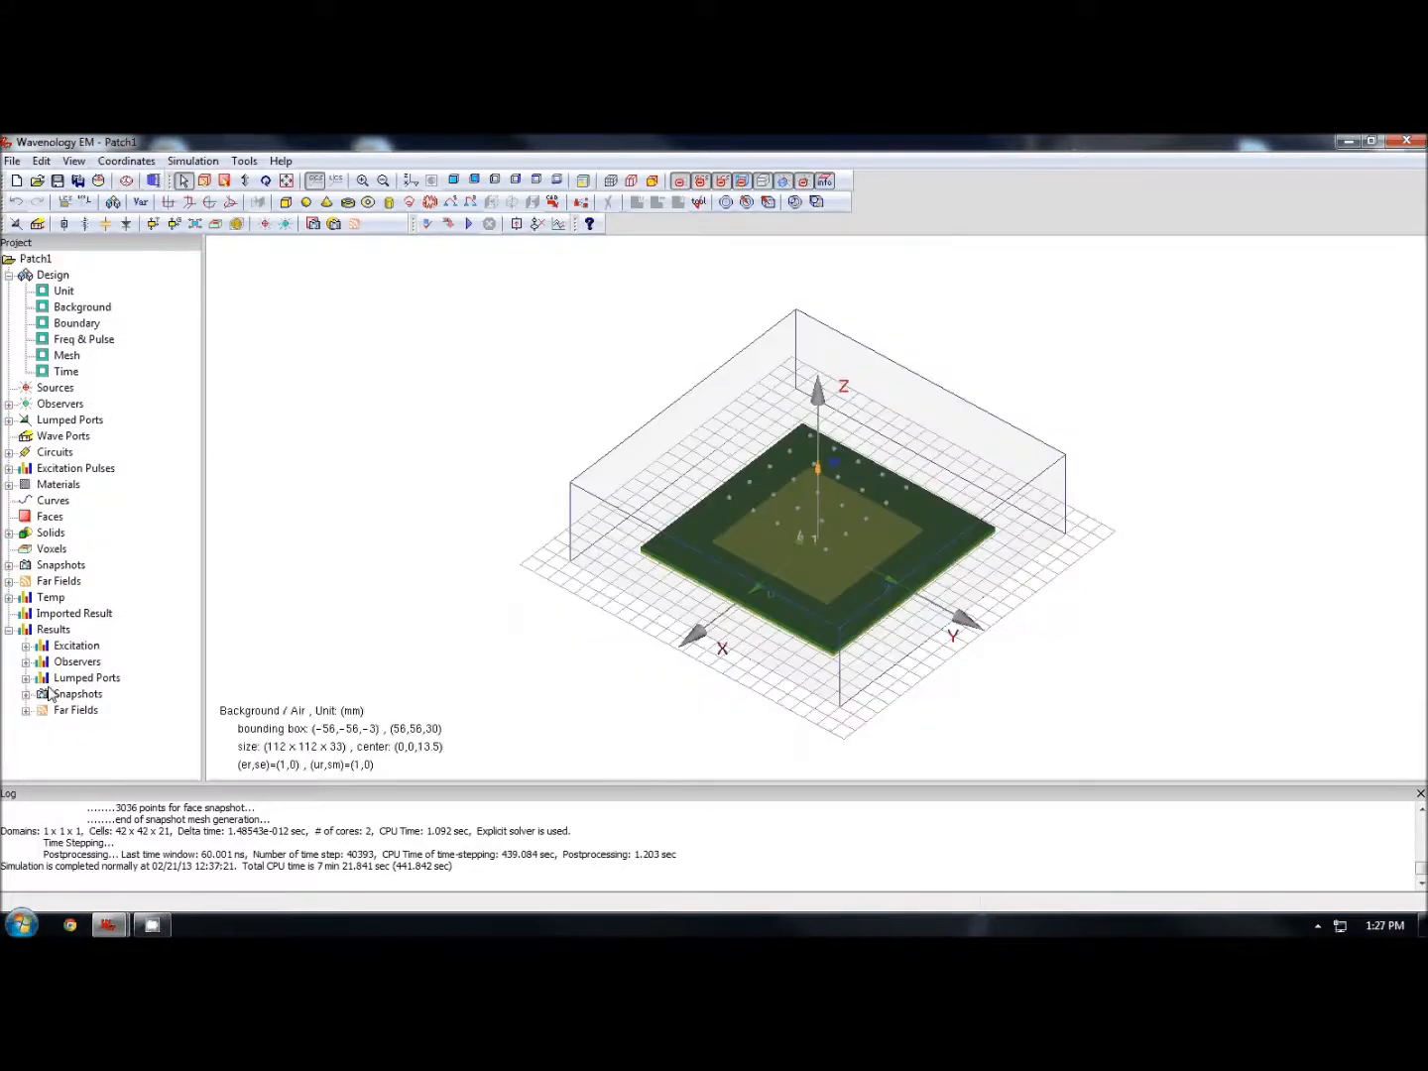
- Display the 1.5 GHz far-field radiation pattern and rotate it to inspect the lobe
click(26, 709)
right_click(109, 734)
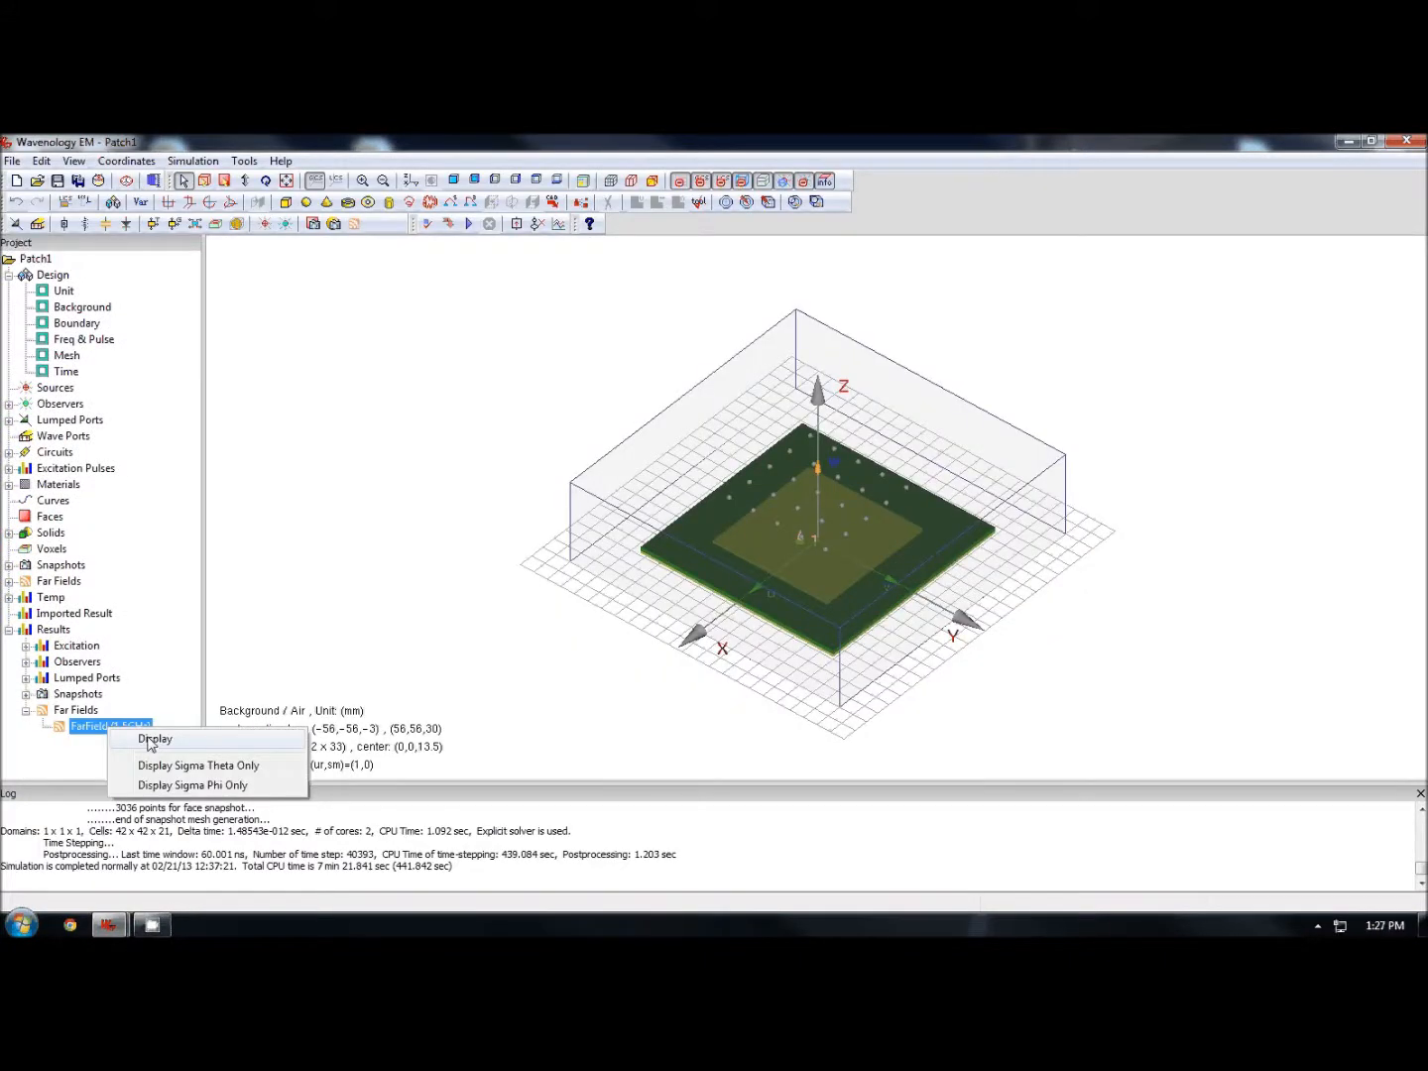
click(155, 740)
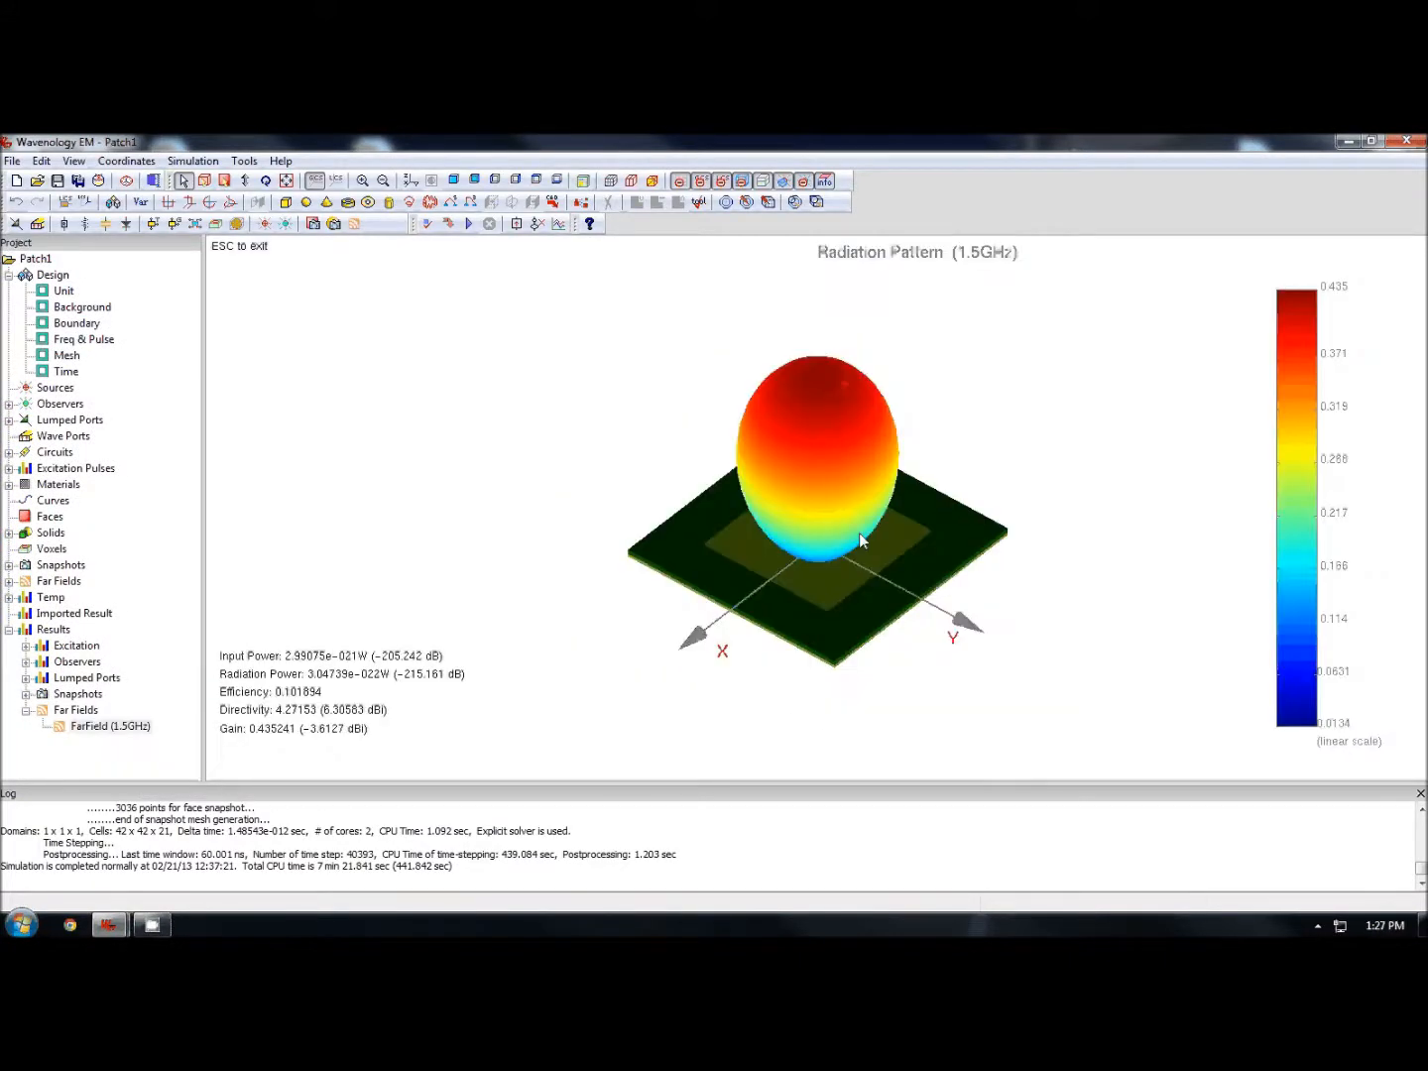
drag(859, 532, 1010, 404)
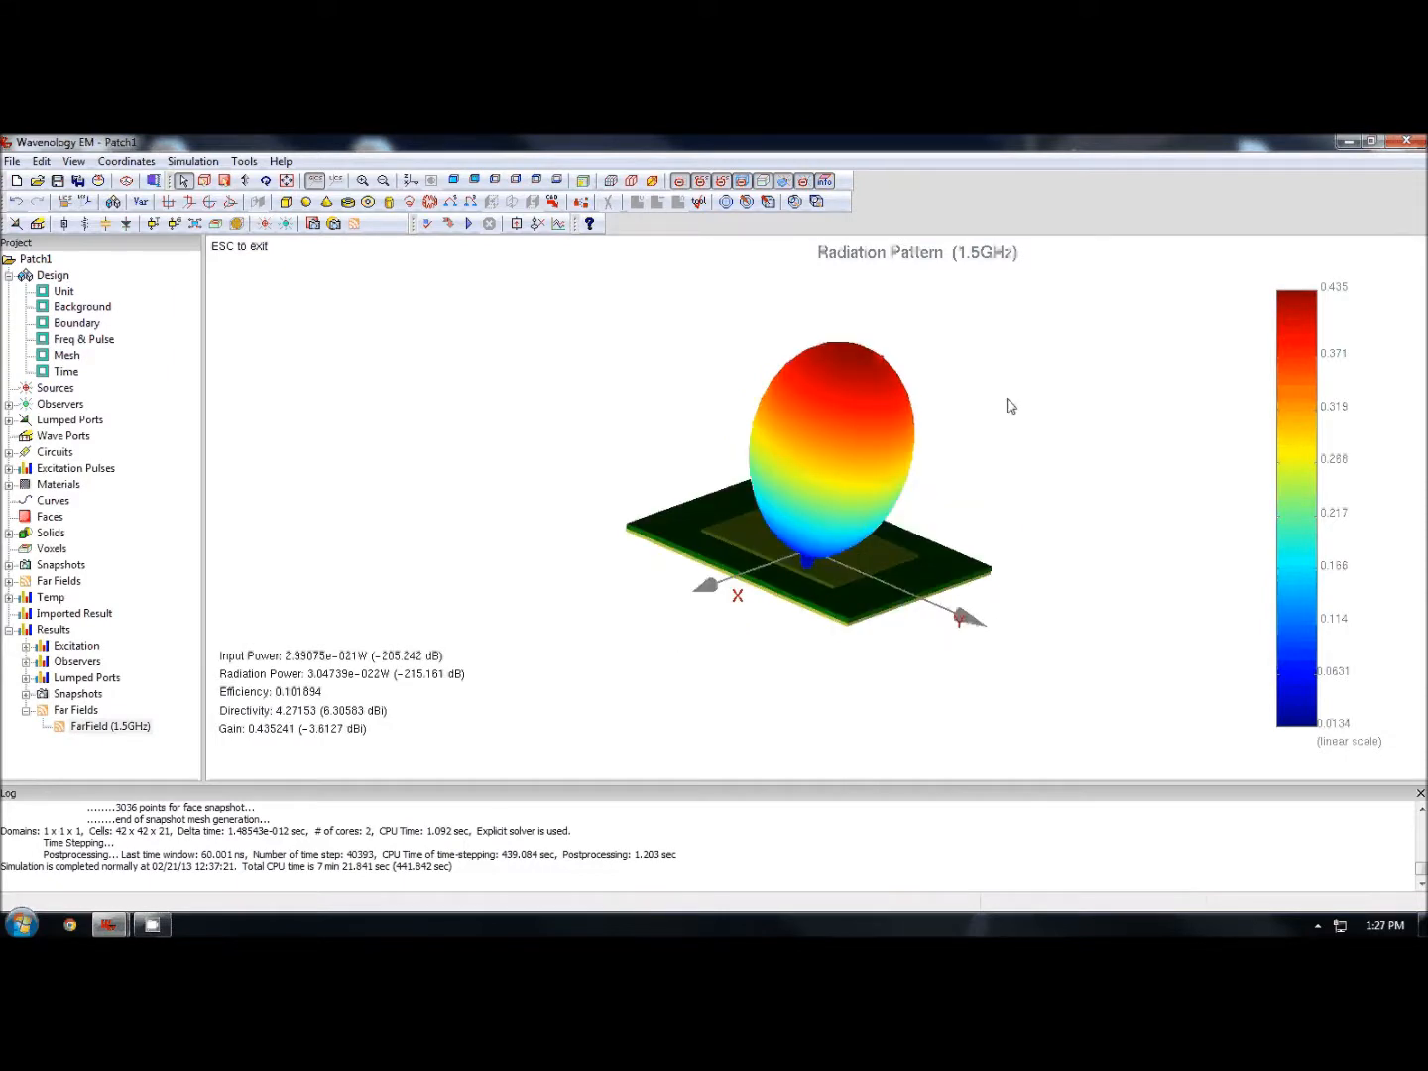
drag(978, 424, 916, 589)
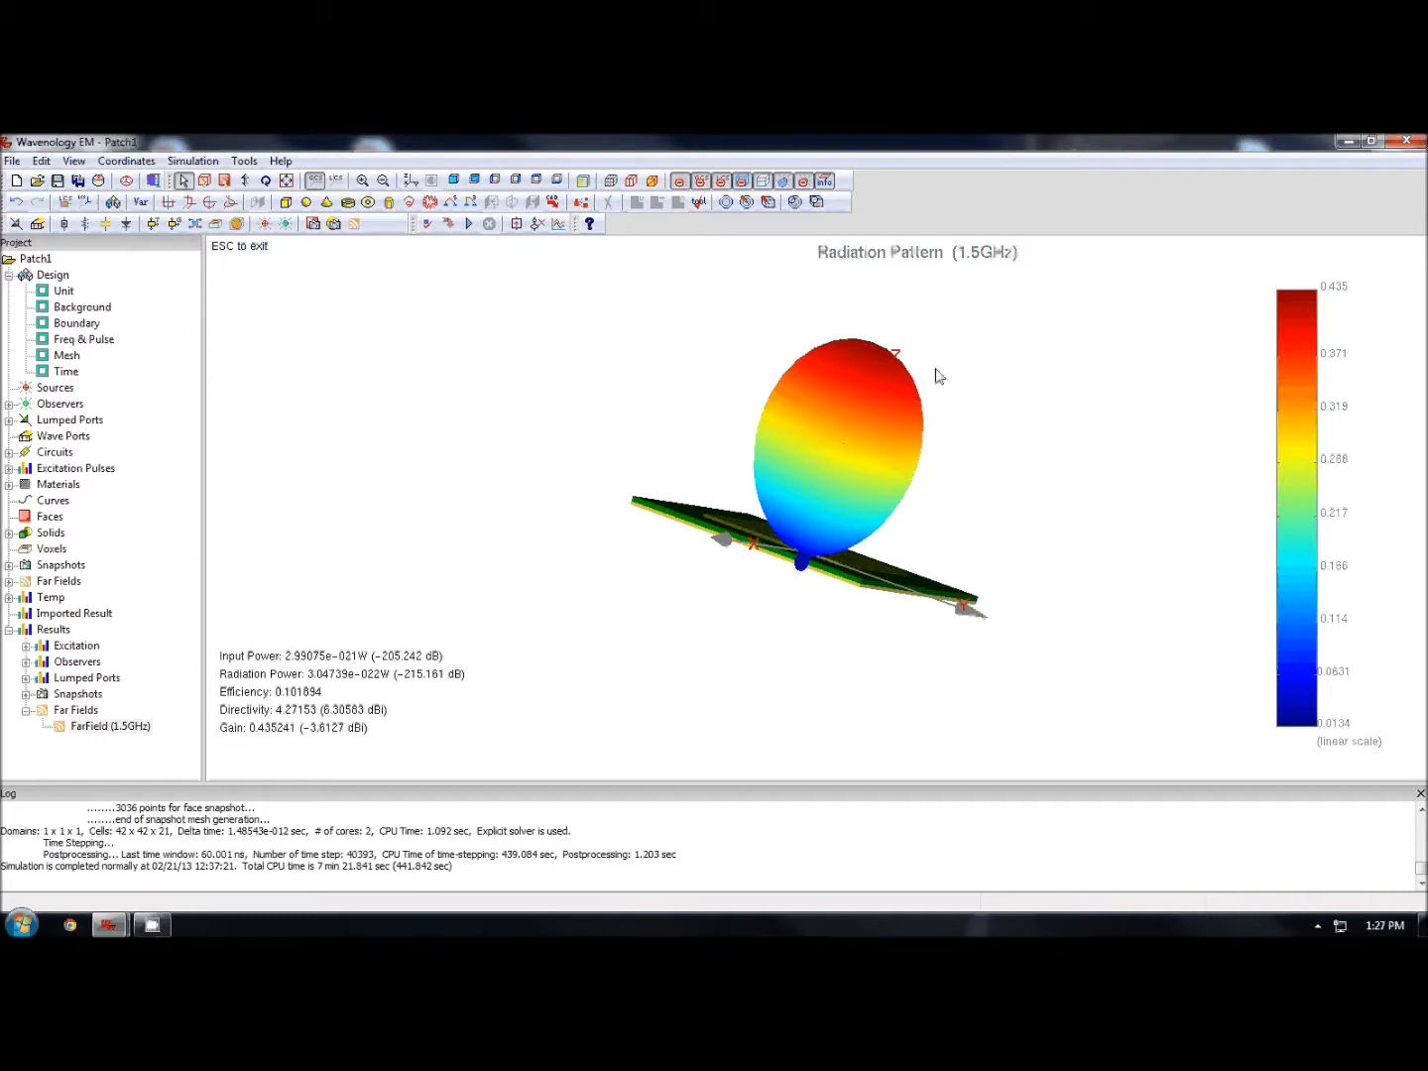
drag(939, 376, 613, 431)
- Switch the radiation pattern to logarithmic scale, then back to linear scale, rotating the view to compare
right_click(613, 430)
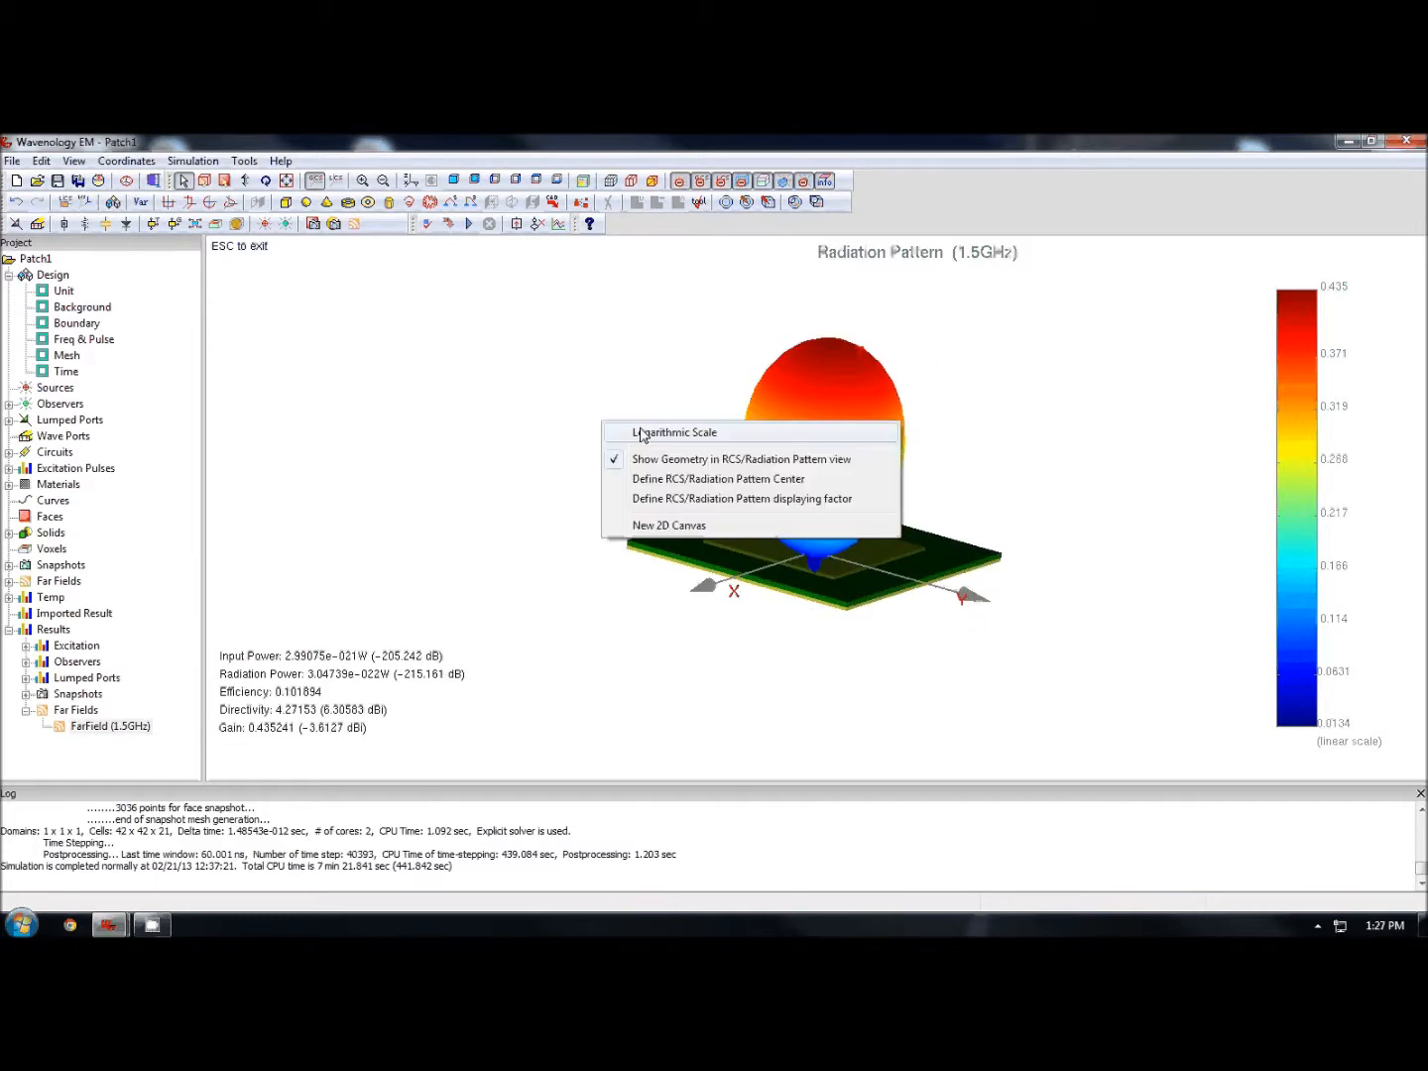
click(641, 435)
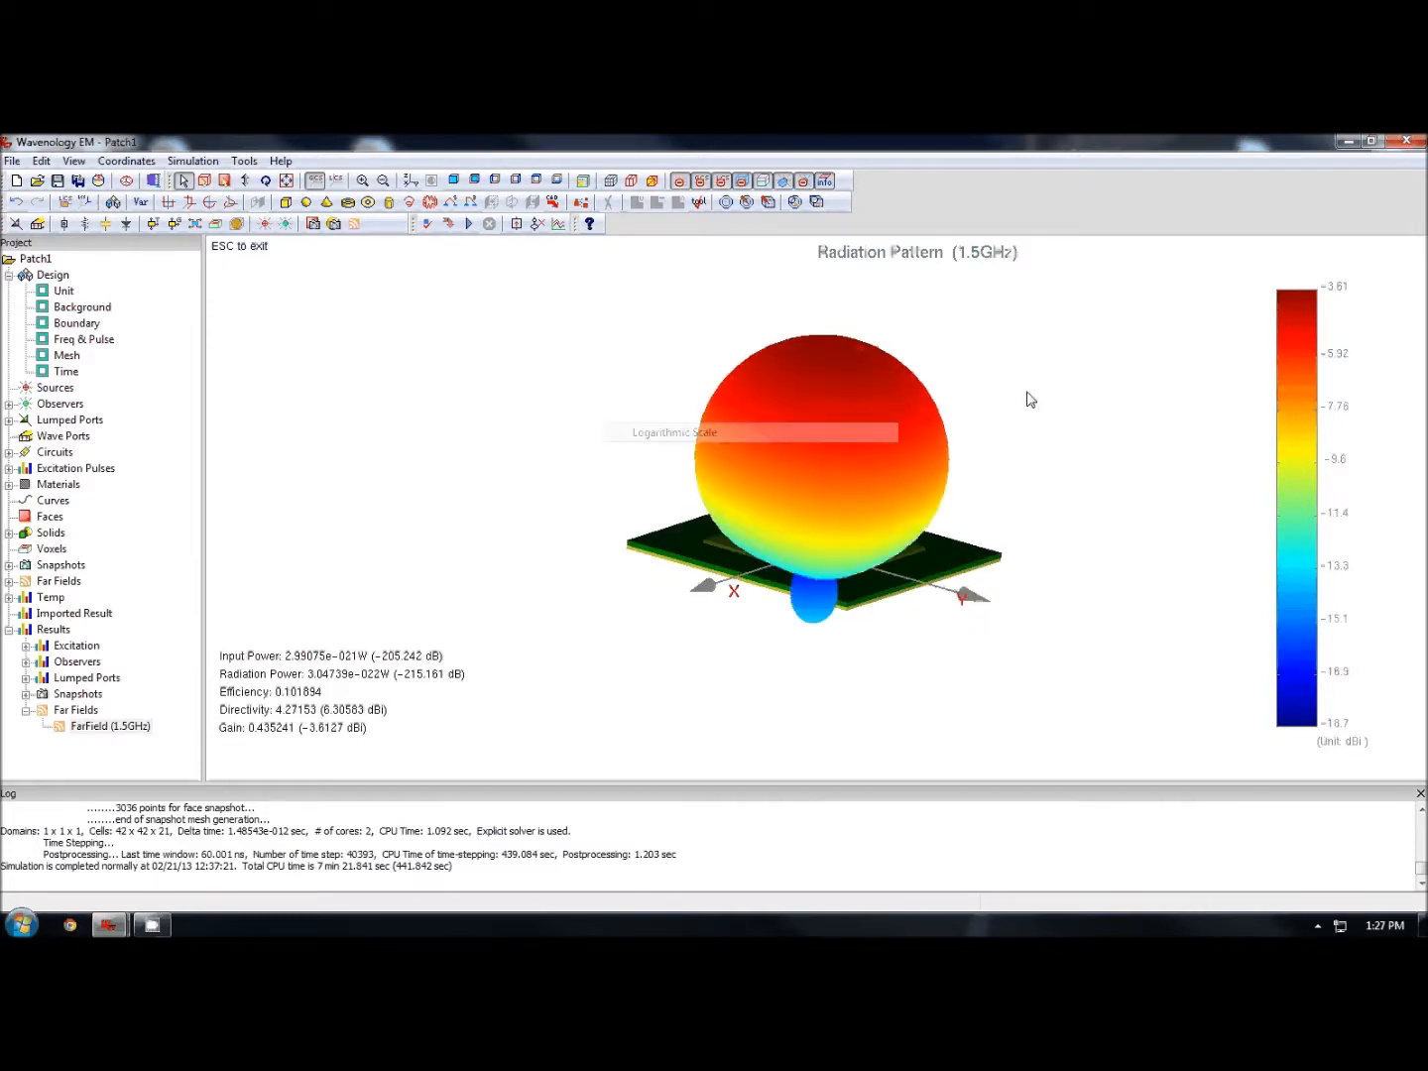
drag(1031, 399, 931, 393)
right_click(683, 384)
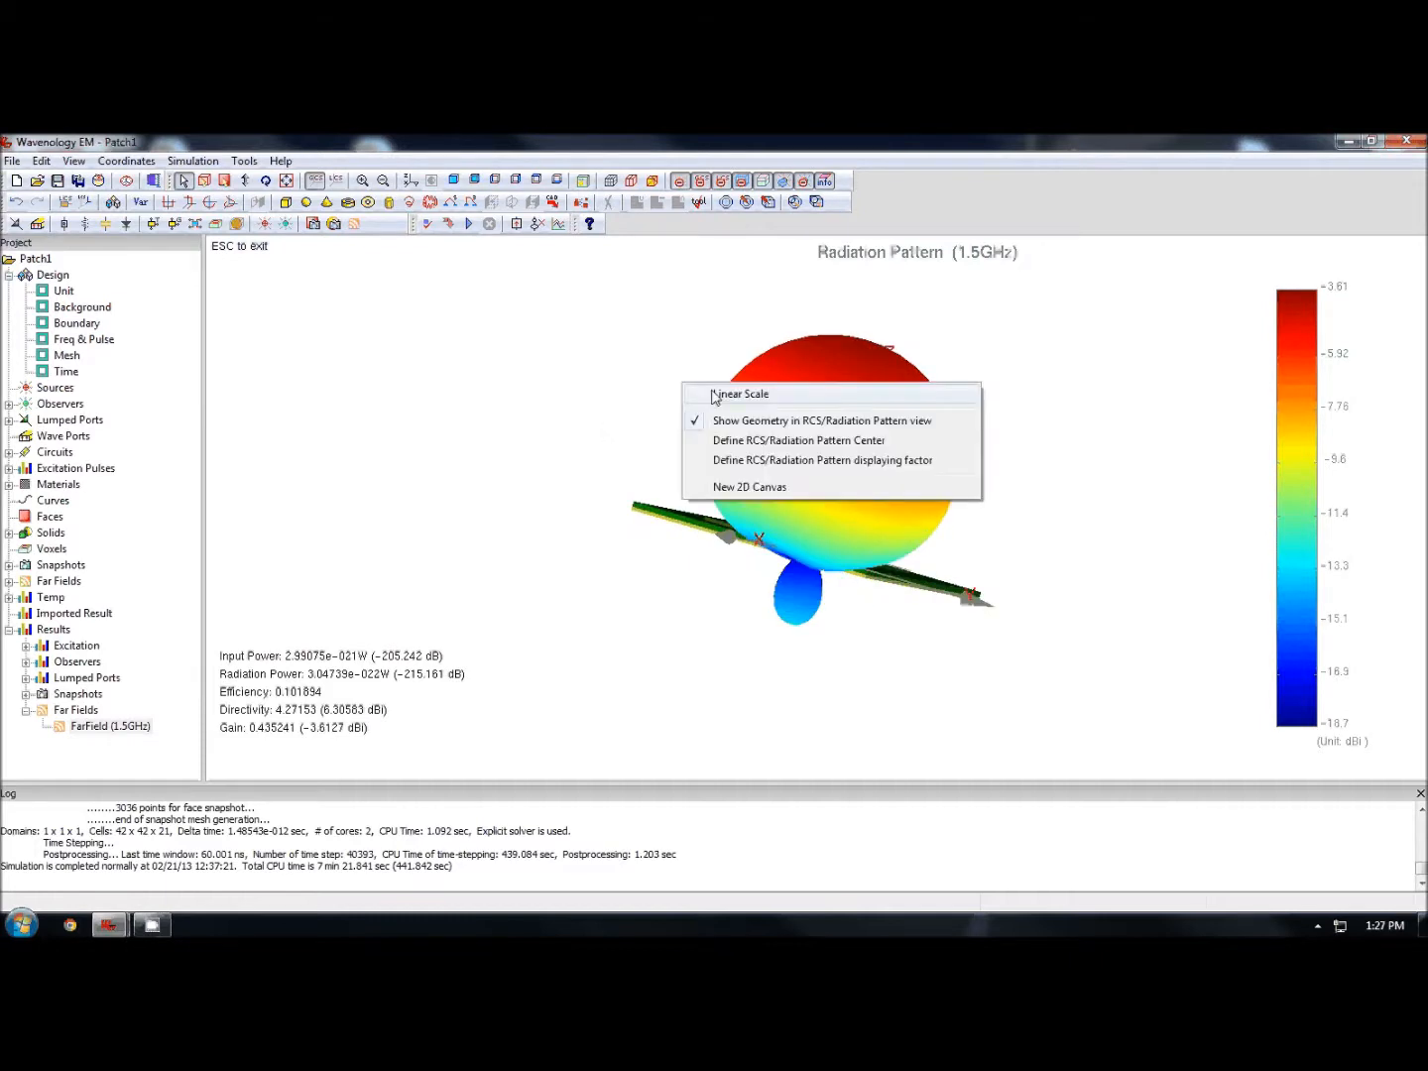
click(761, 396)
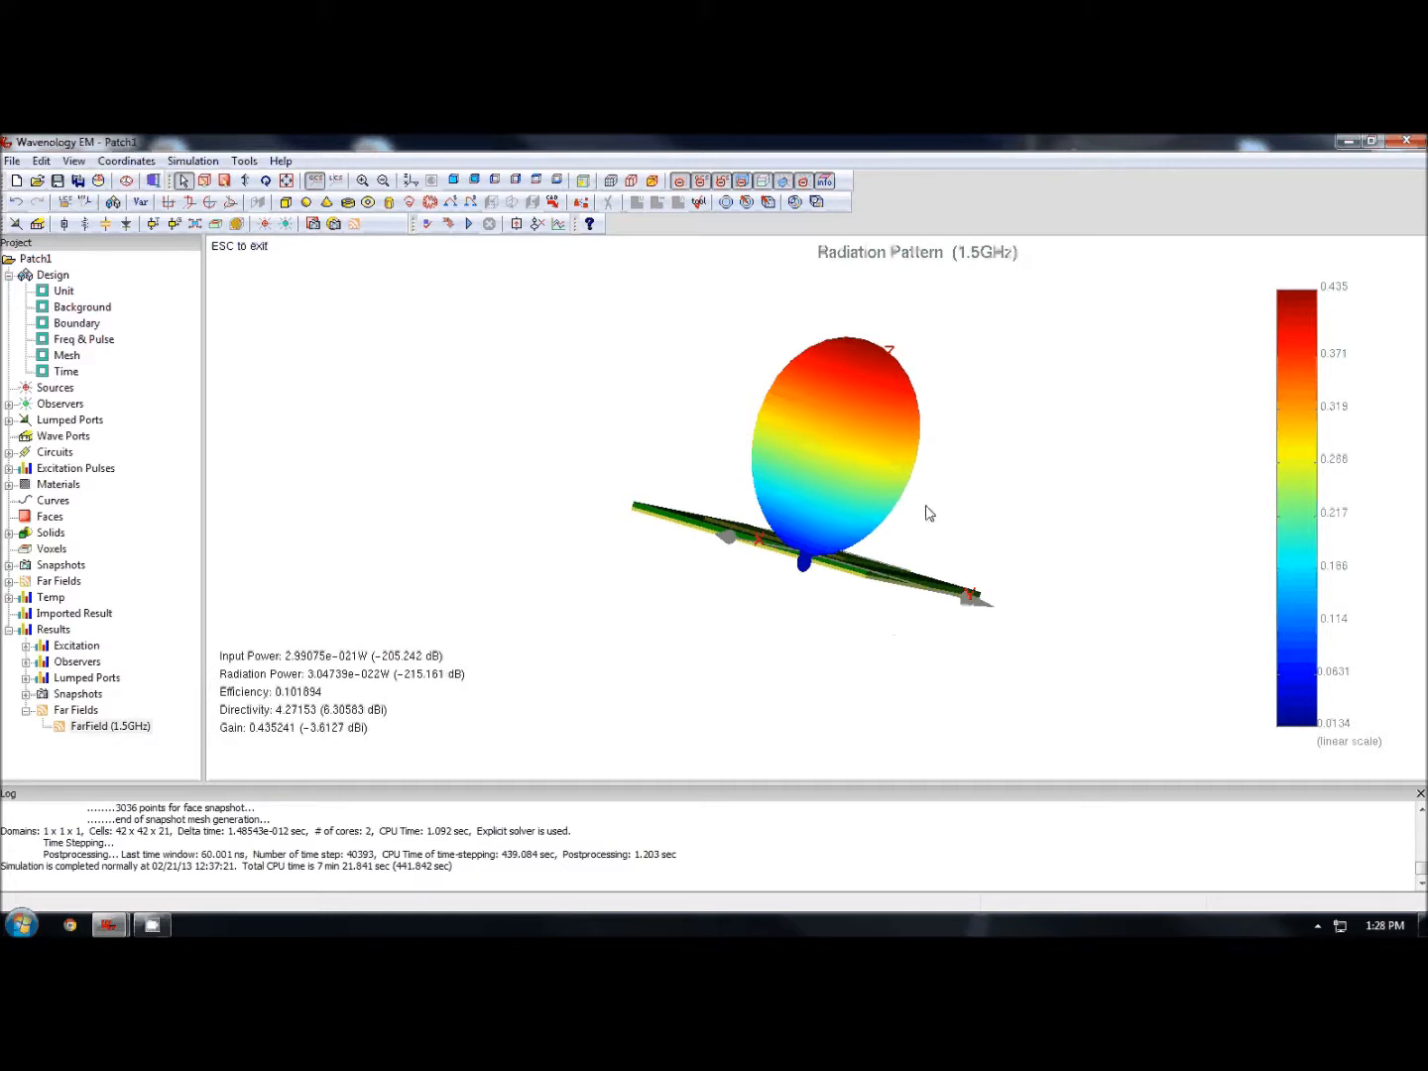
middle_drag(930, 513, 1064, 514)
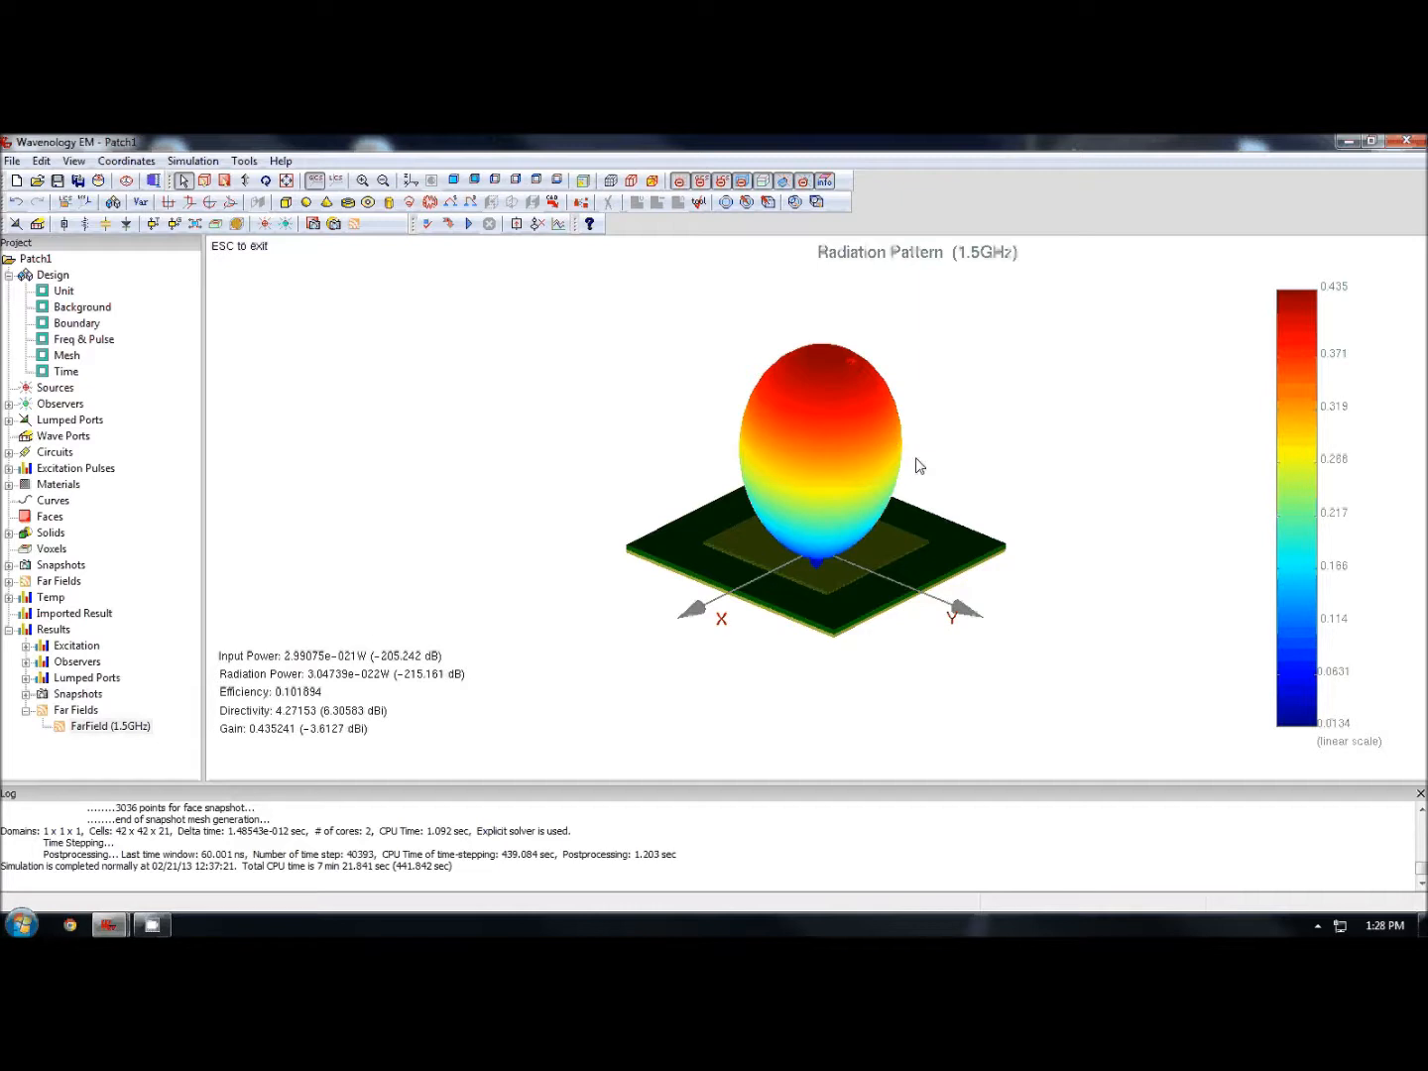
drag(746, 426, 664, 470)
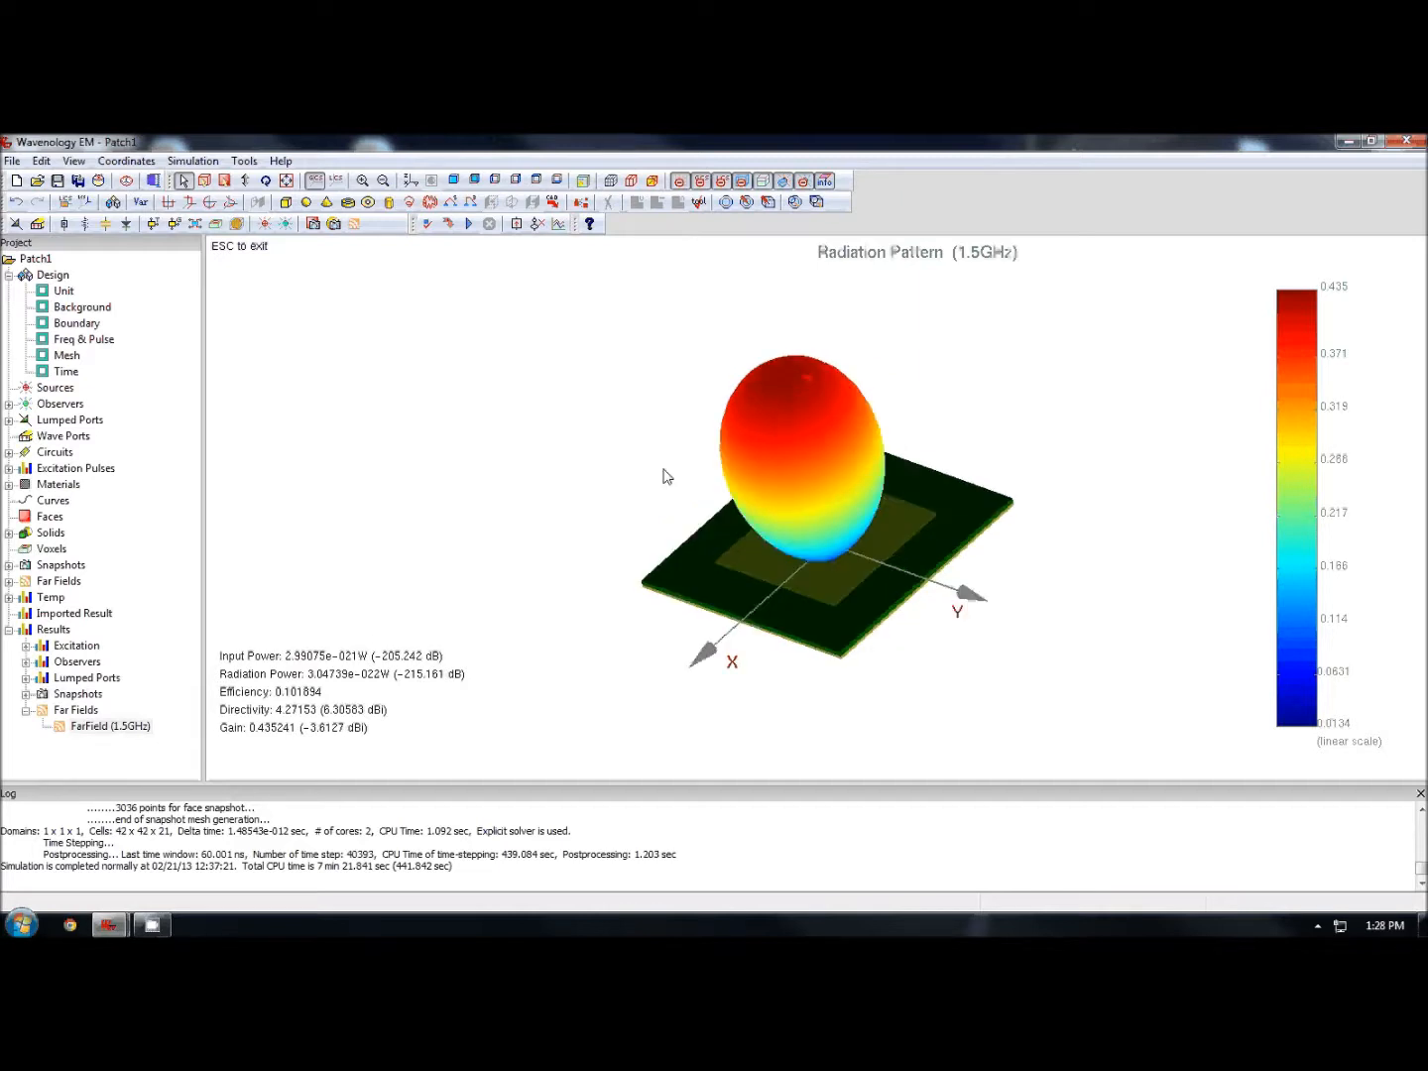